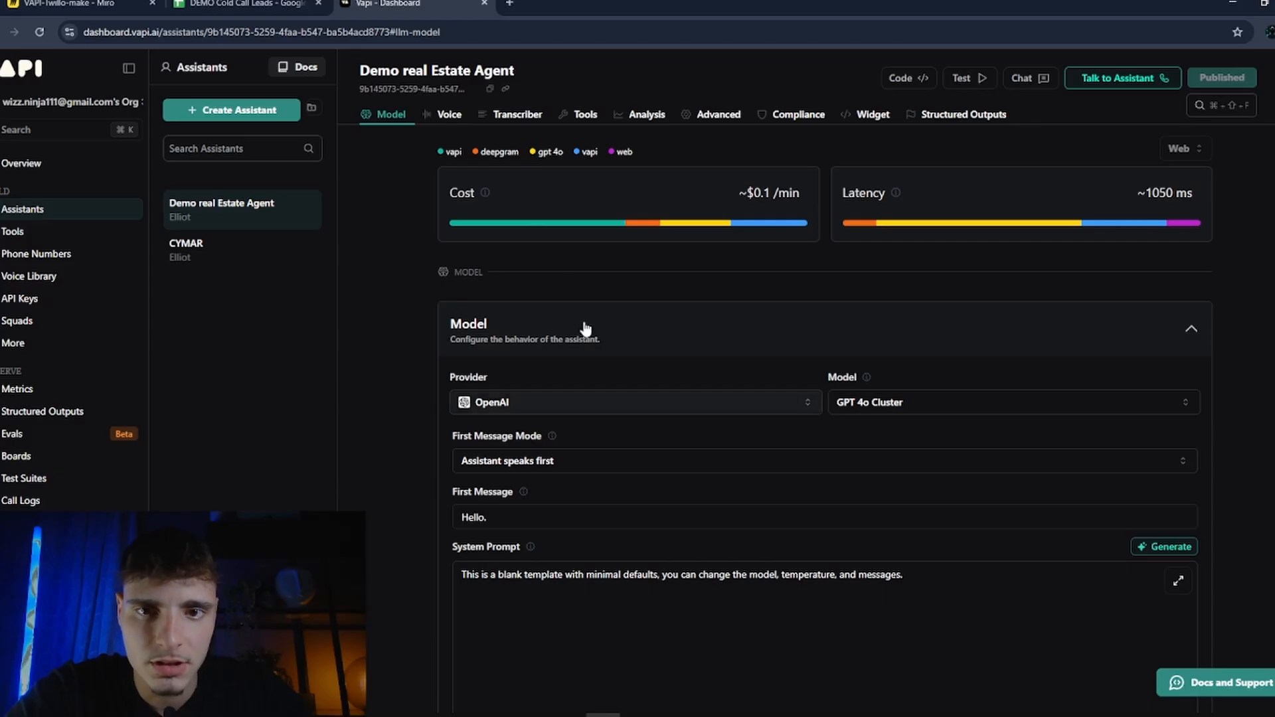
- Replace the first message with "Hi, I'm Elliot from Scalefy. We help Real Estate Agents"
left_click(512, 117)
left_click(440, 123)
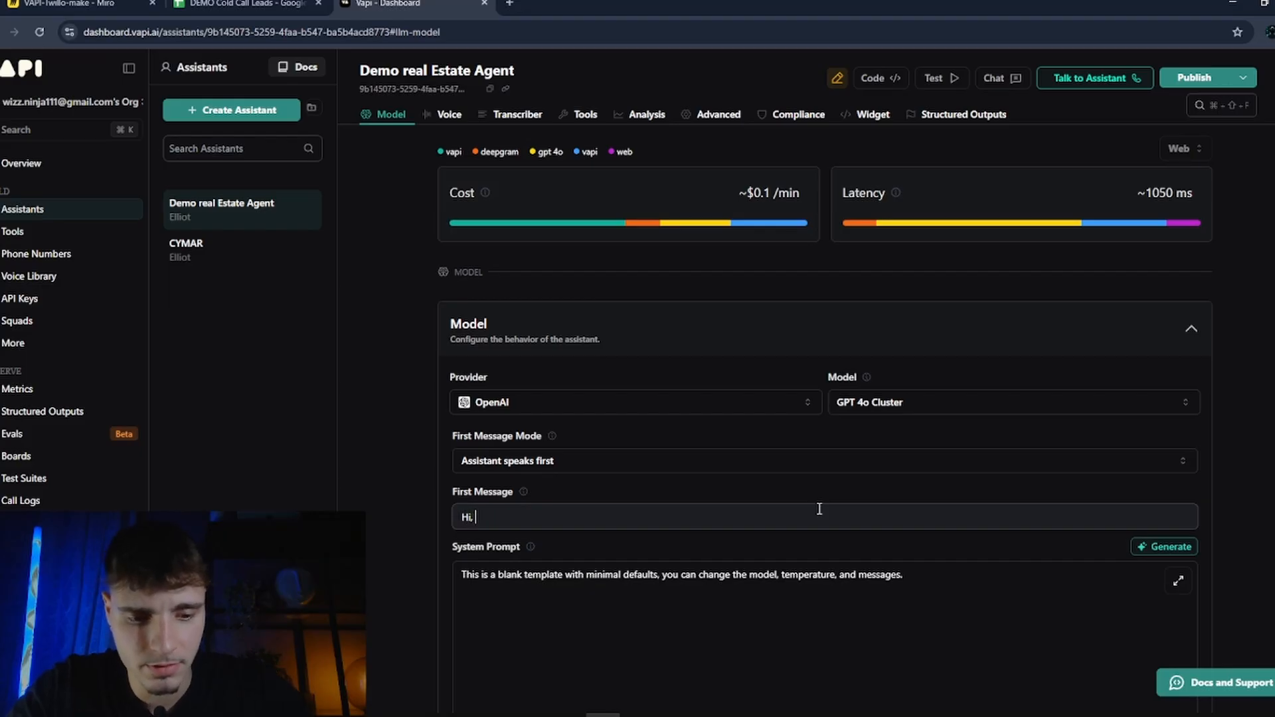
type("'m Elliot")
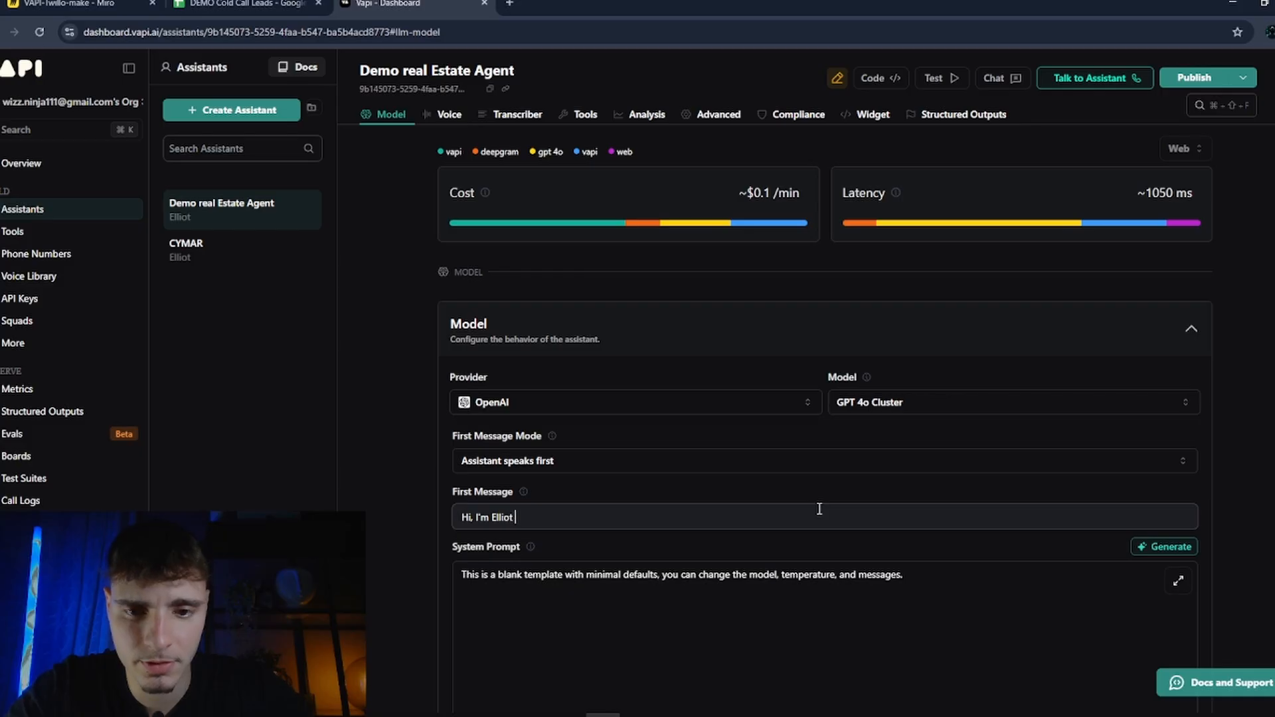
type(" from Sca")
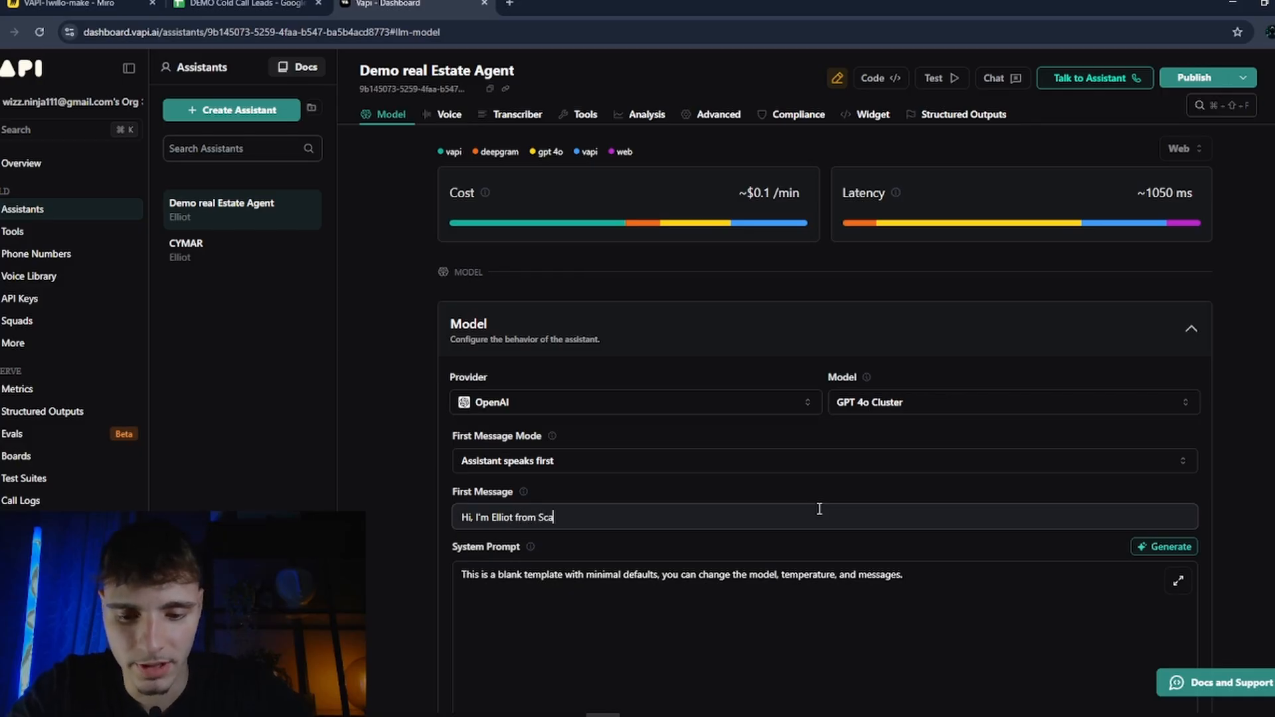
type("lefy. We")
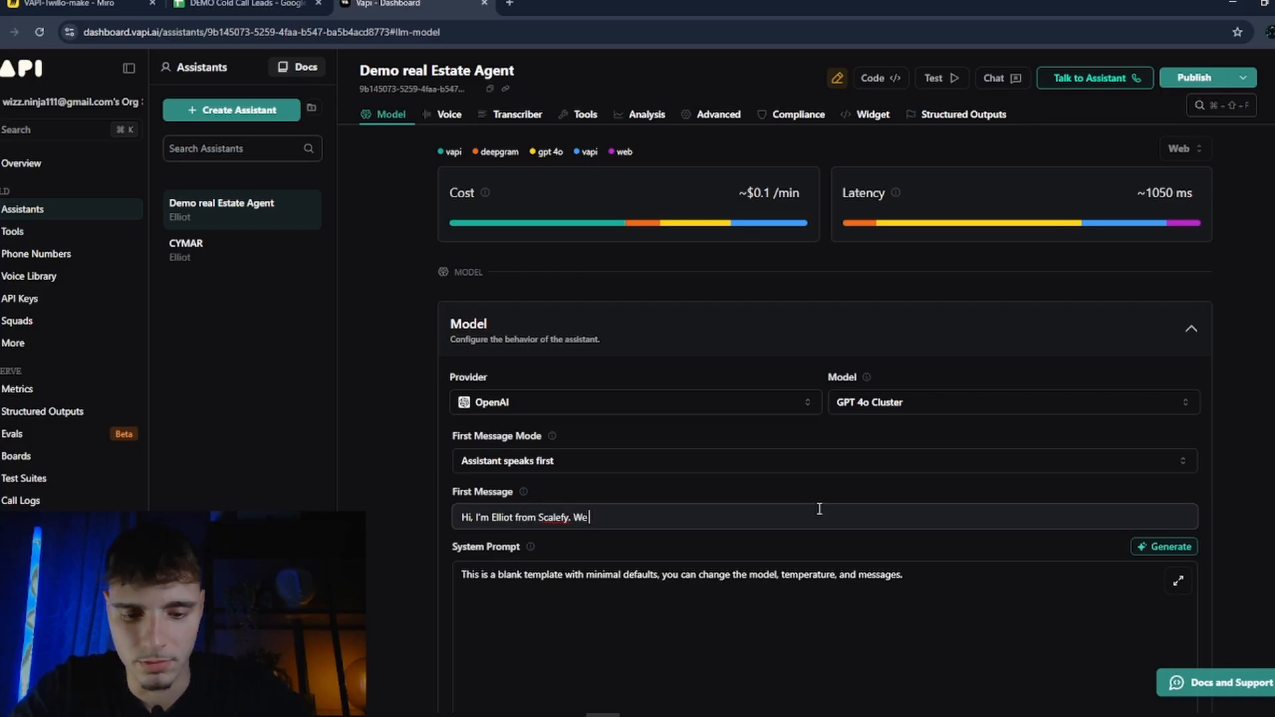
type(" help Real")
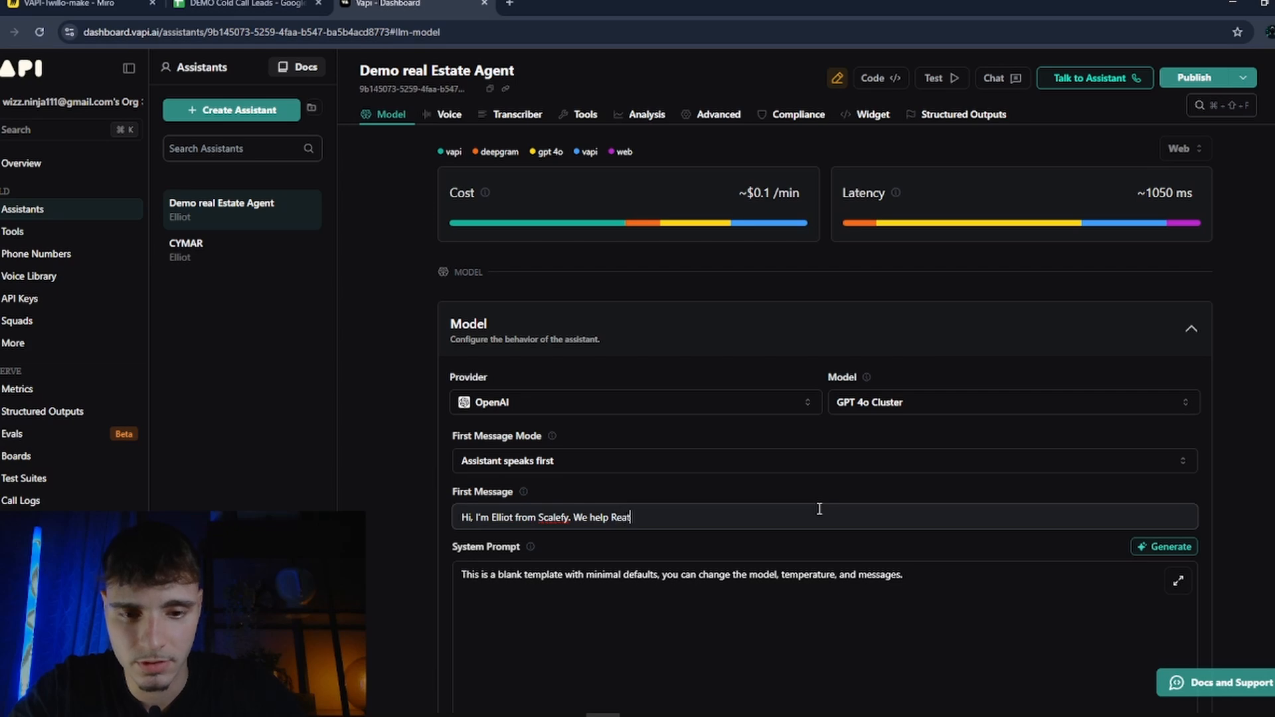
type(" Estate ")
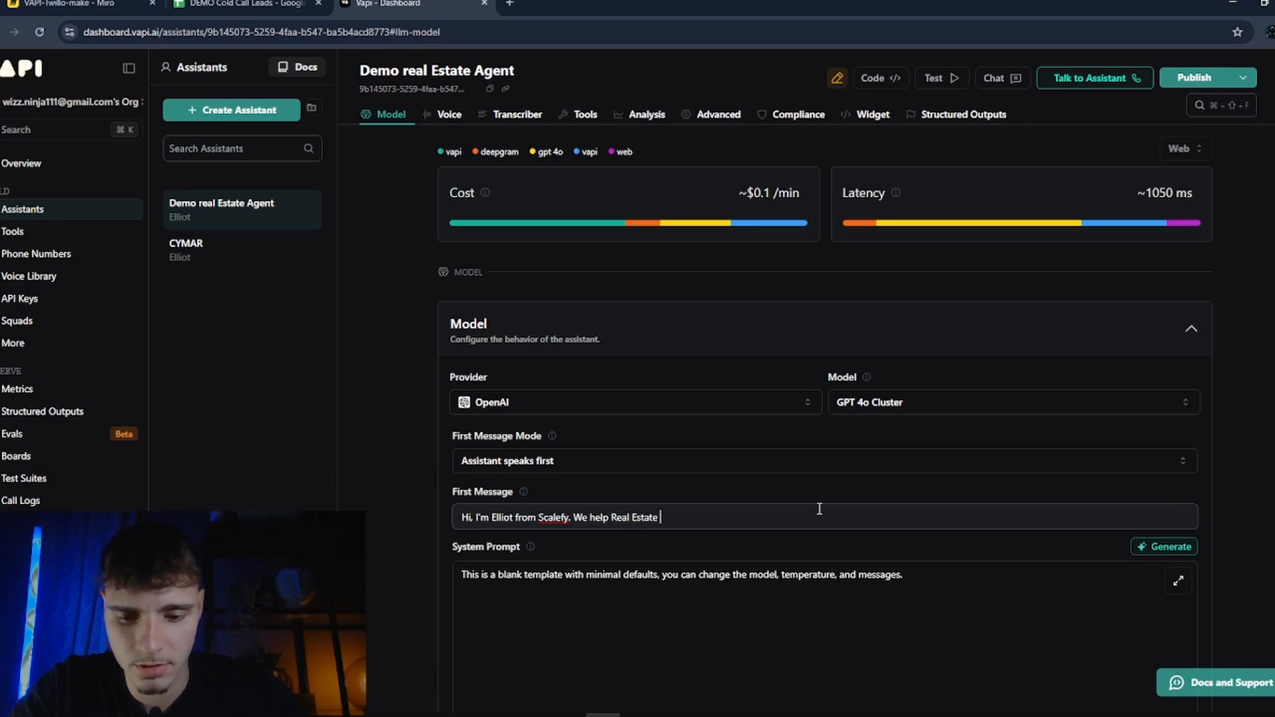
type("Agents")
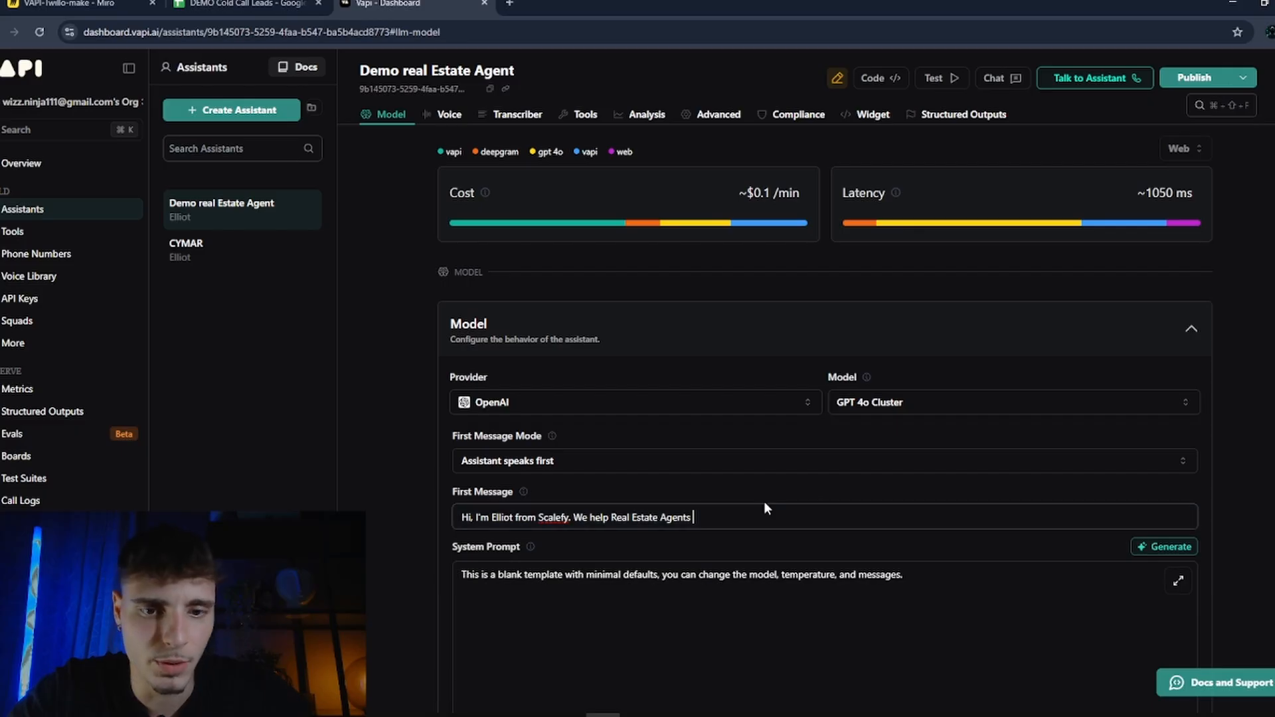
- Continue the first message with "get qualified potential clients, with zero cost of your side."
type(" get qualified poten")
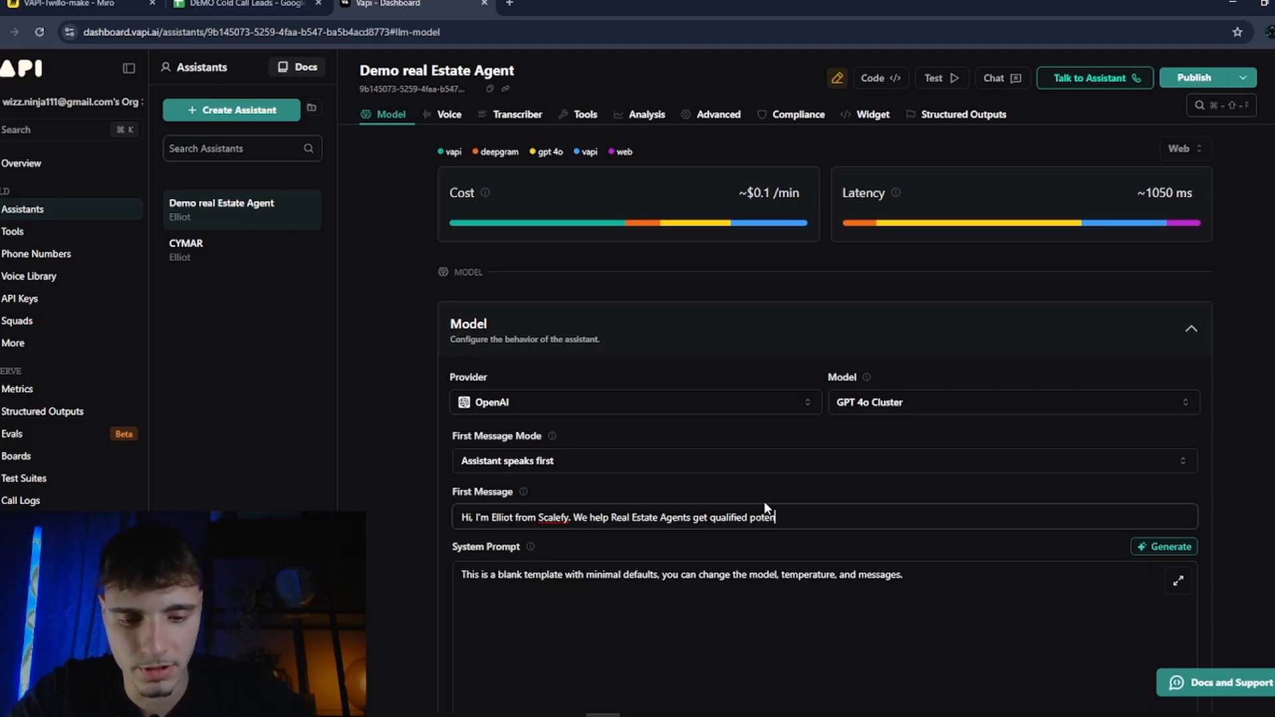
type("tial cliwnts")
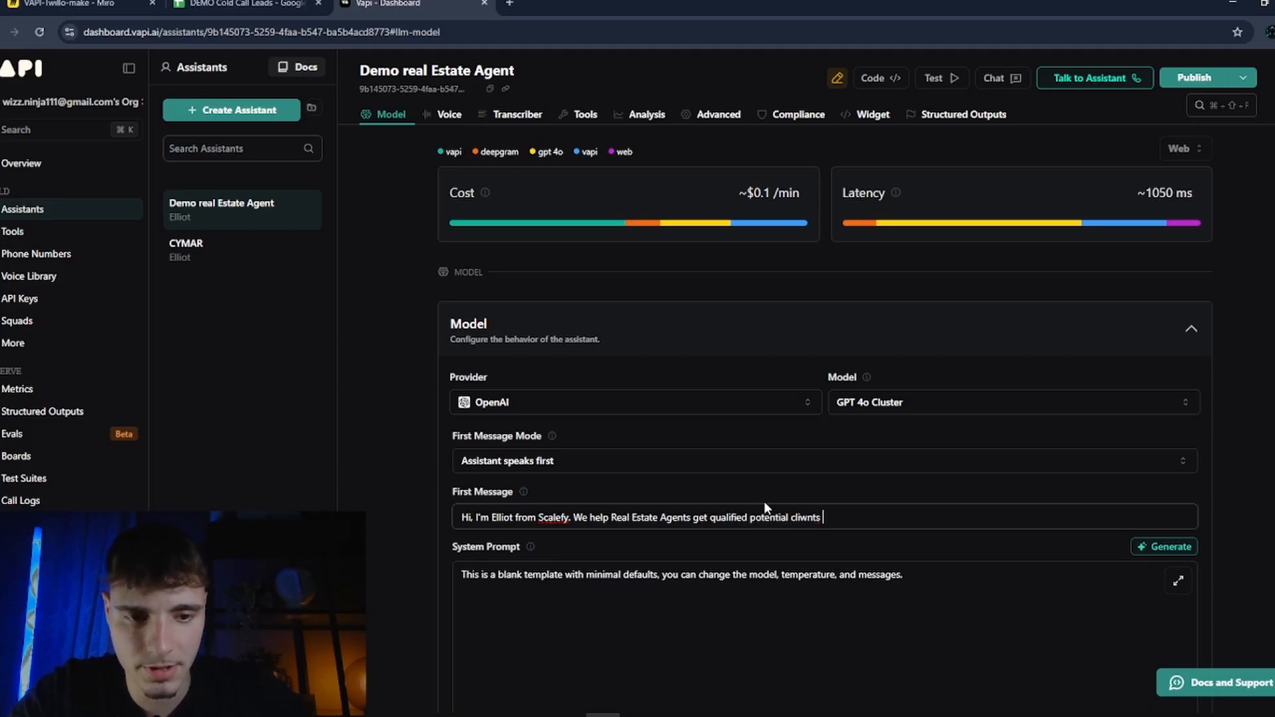
key("BackSpace")
key("BackSpace")
key("BackSpace")
key("BackSpace")
key("BackSpace")
type("en")
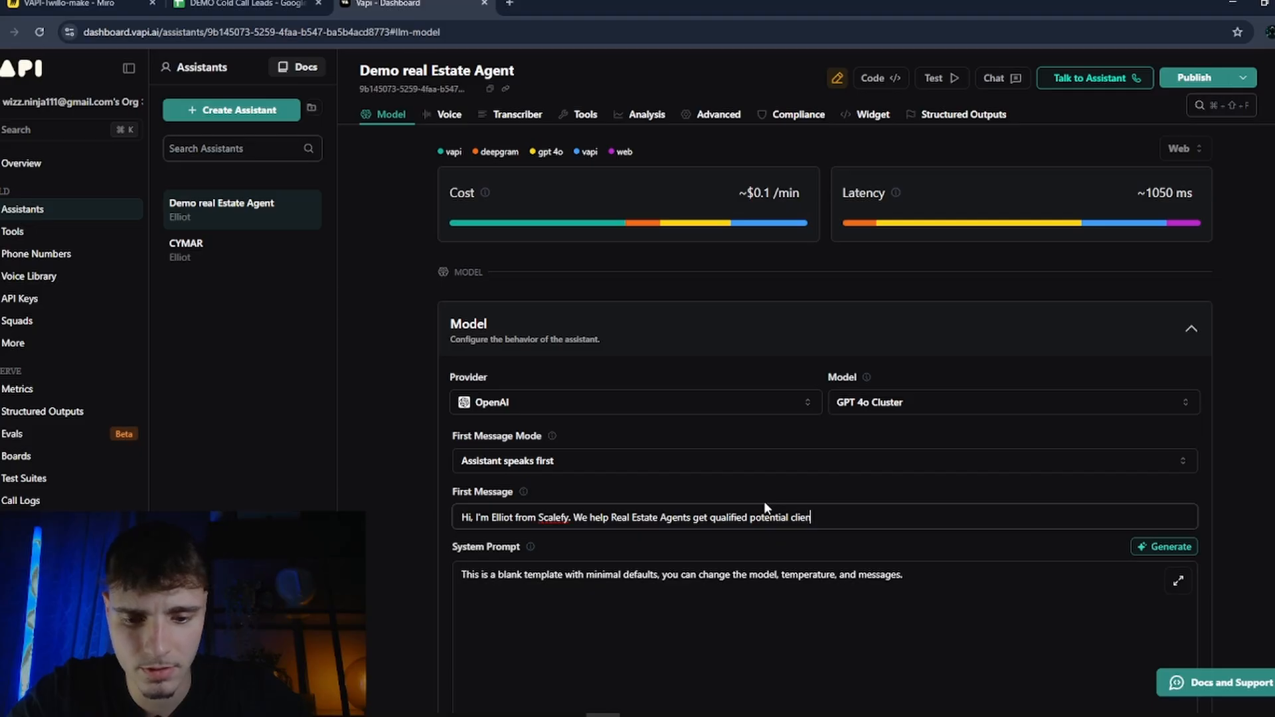
type("ts. with zeroc")
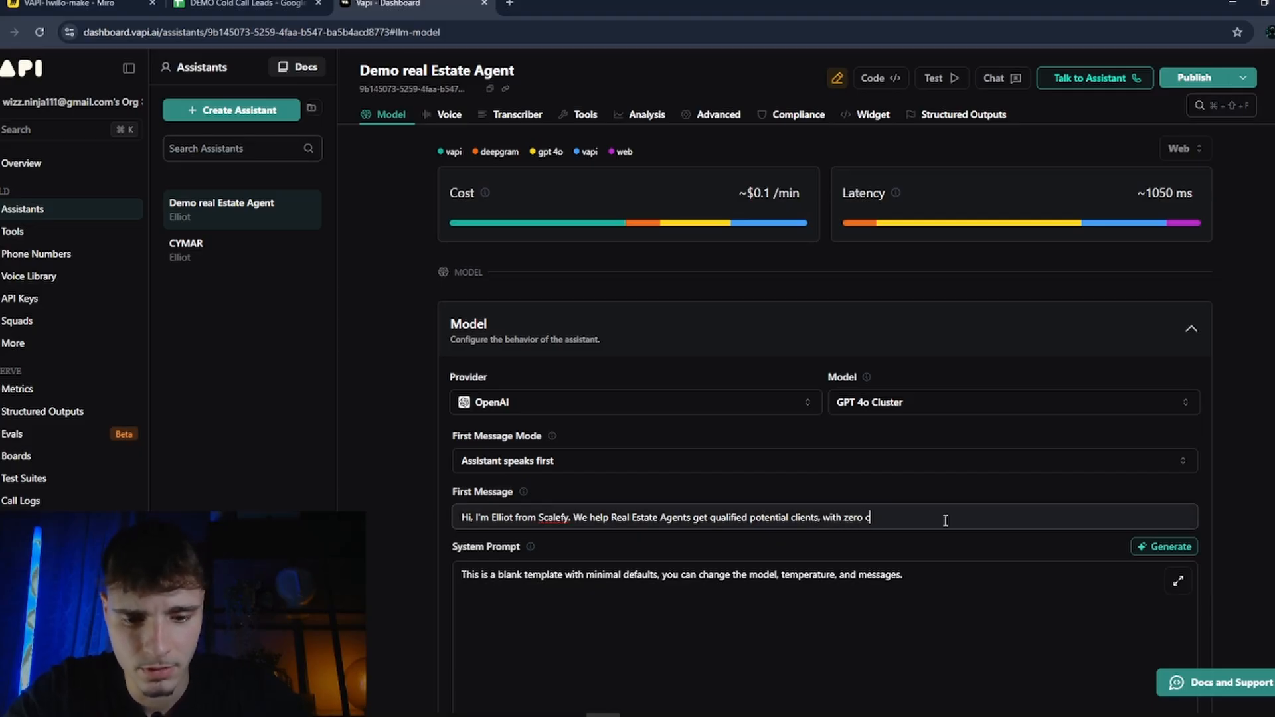
type("ost of ")
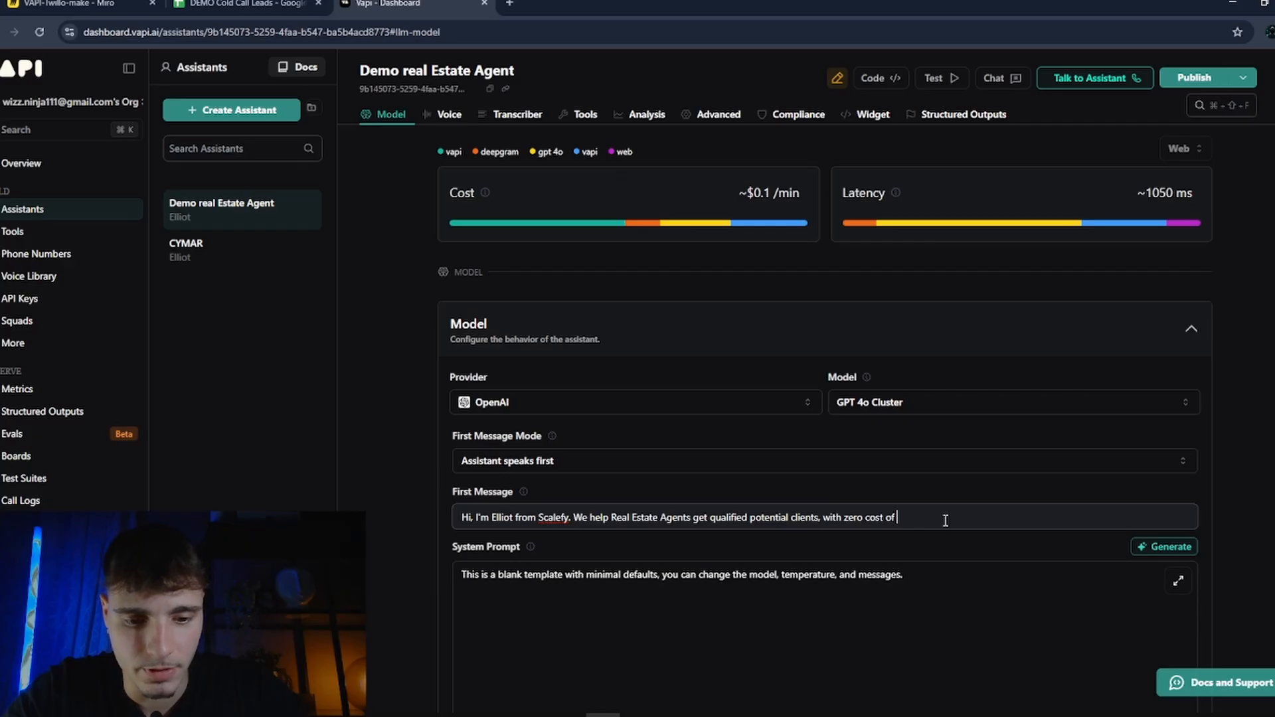
type("your side.")
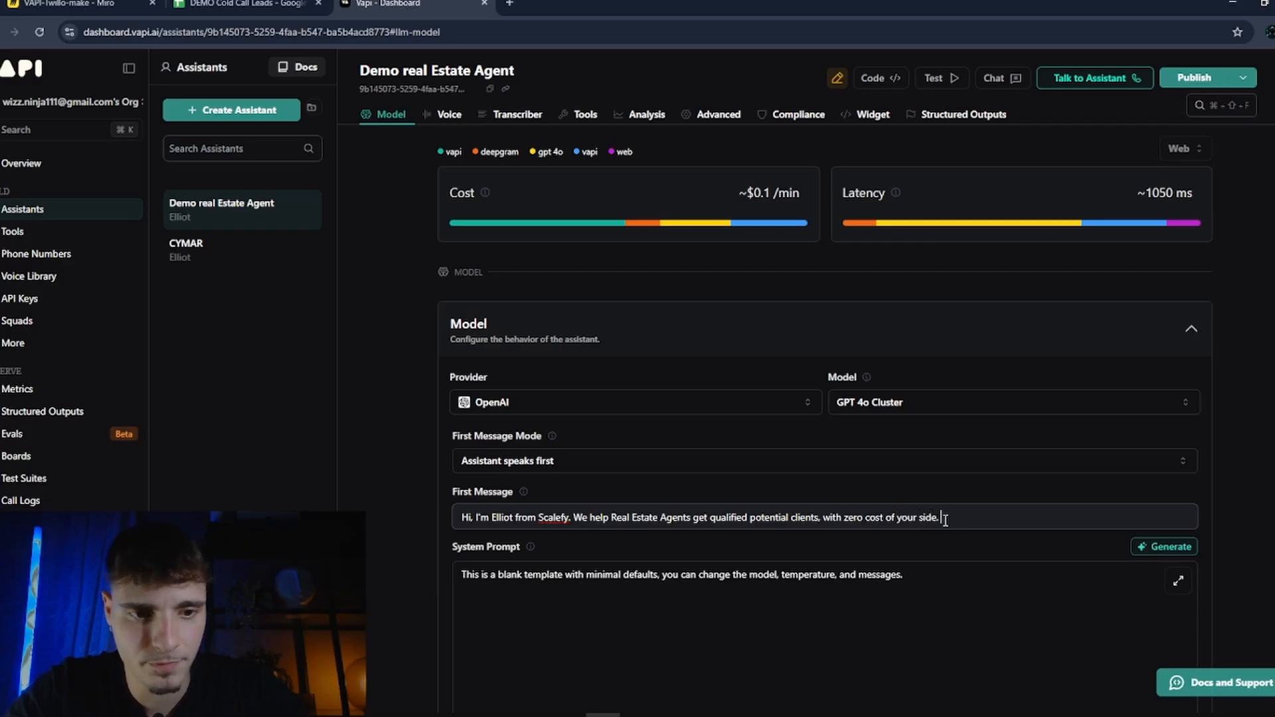
- Finish the first message with "I can explain the whole concept under a minute. Are you interested?" and reread it
type(" I can")
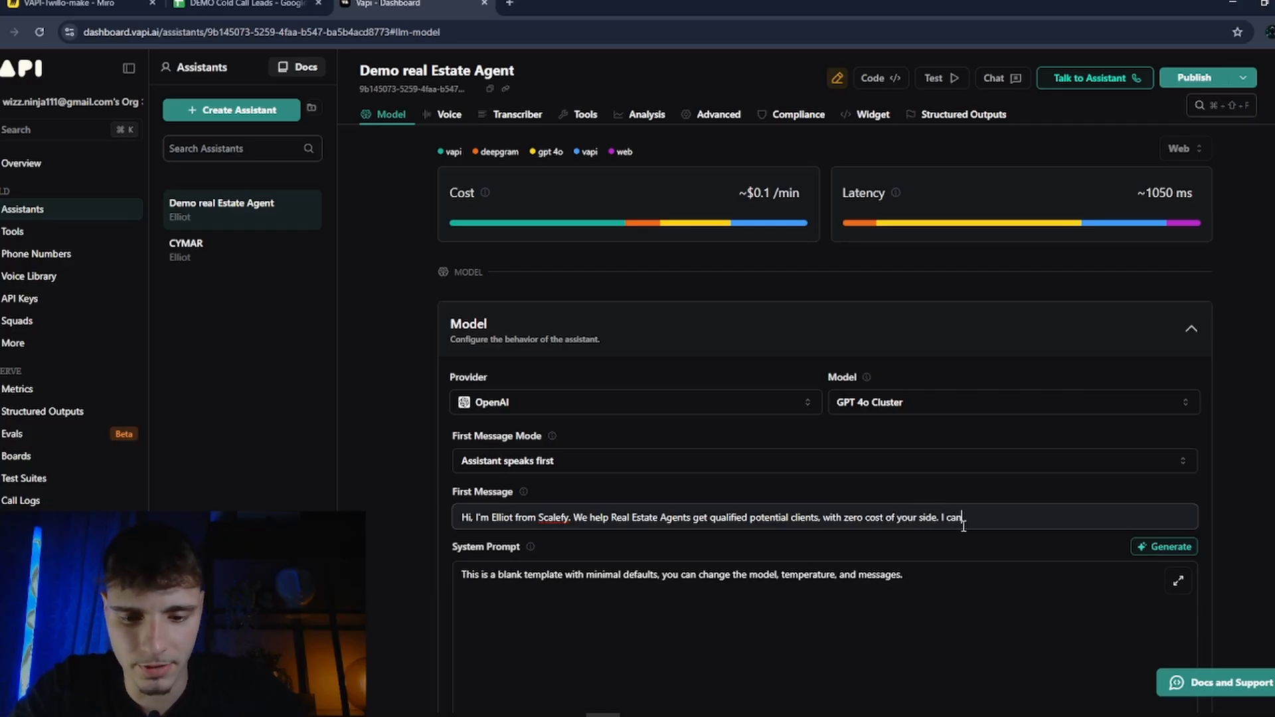
type(" explain the w")
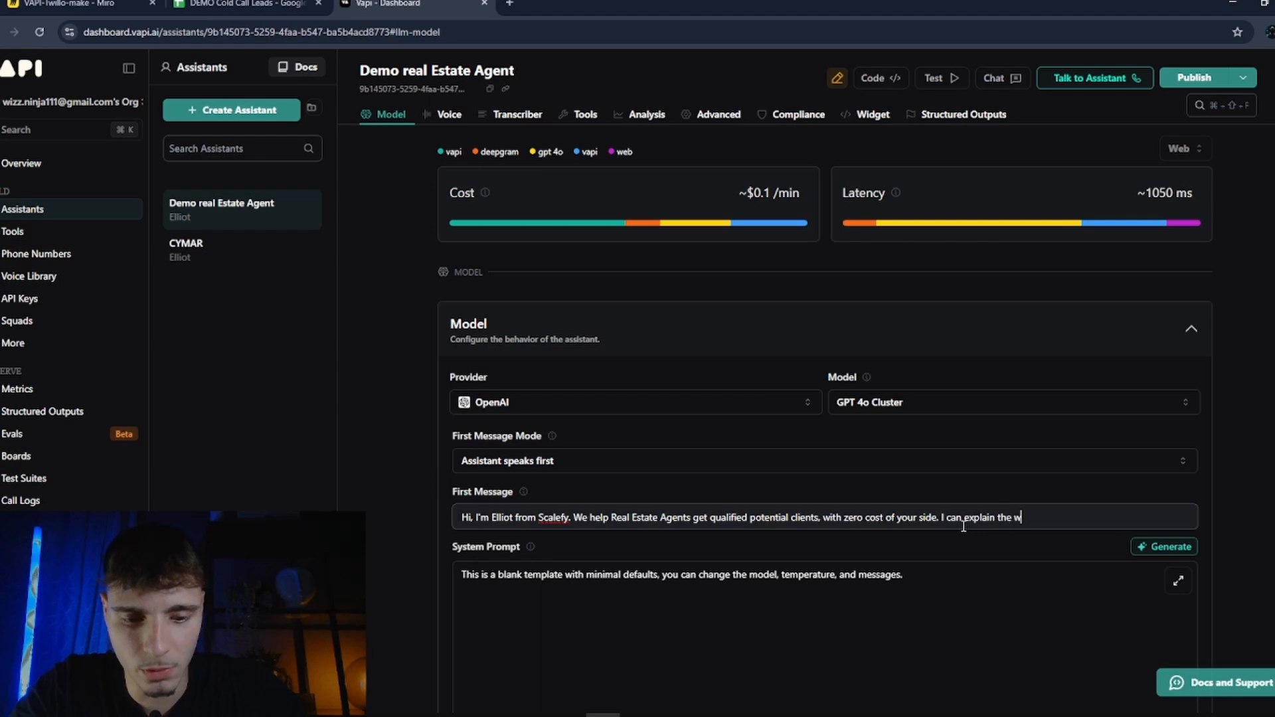
type("hole concep")
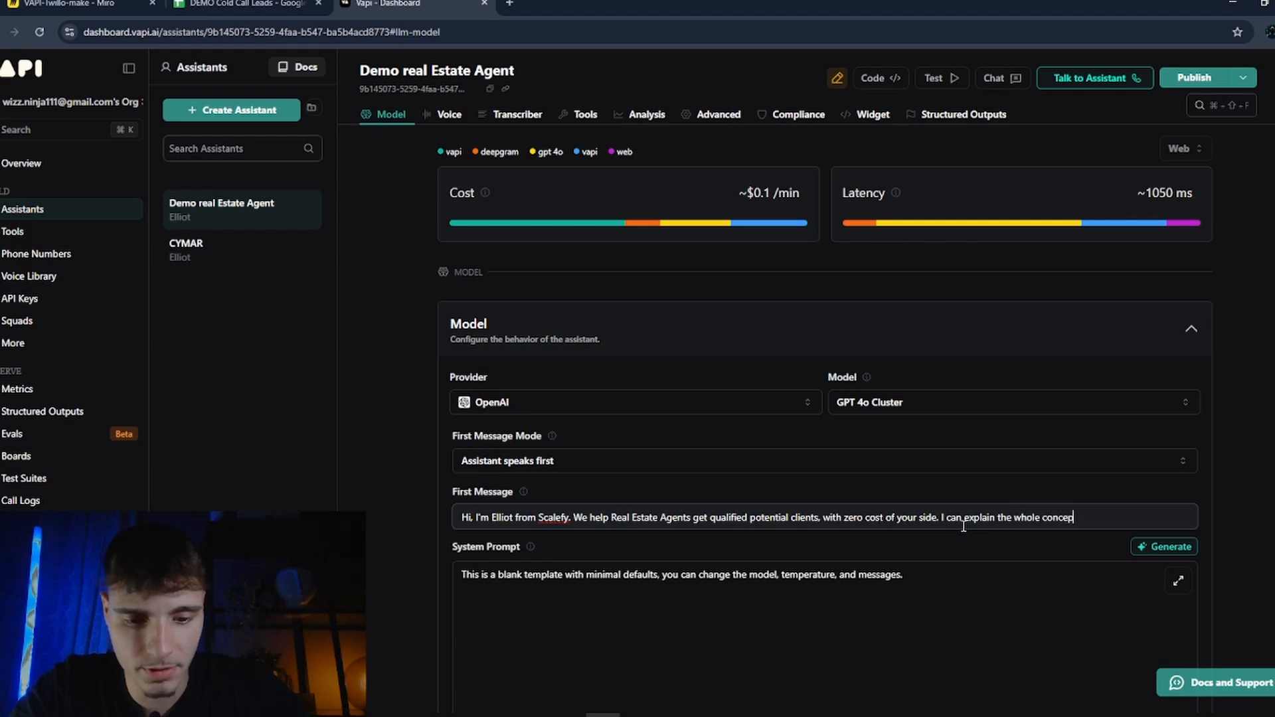
type("t under a ")
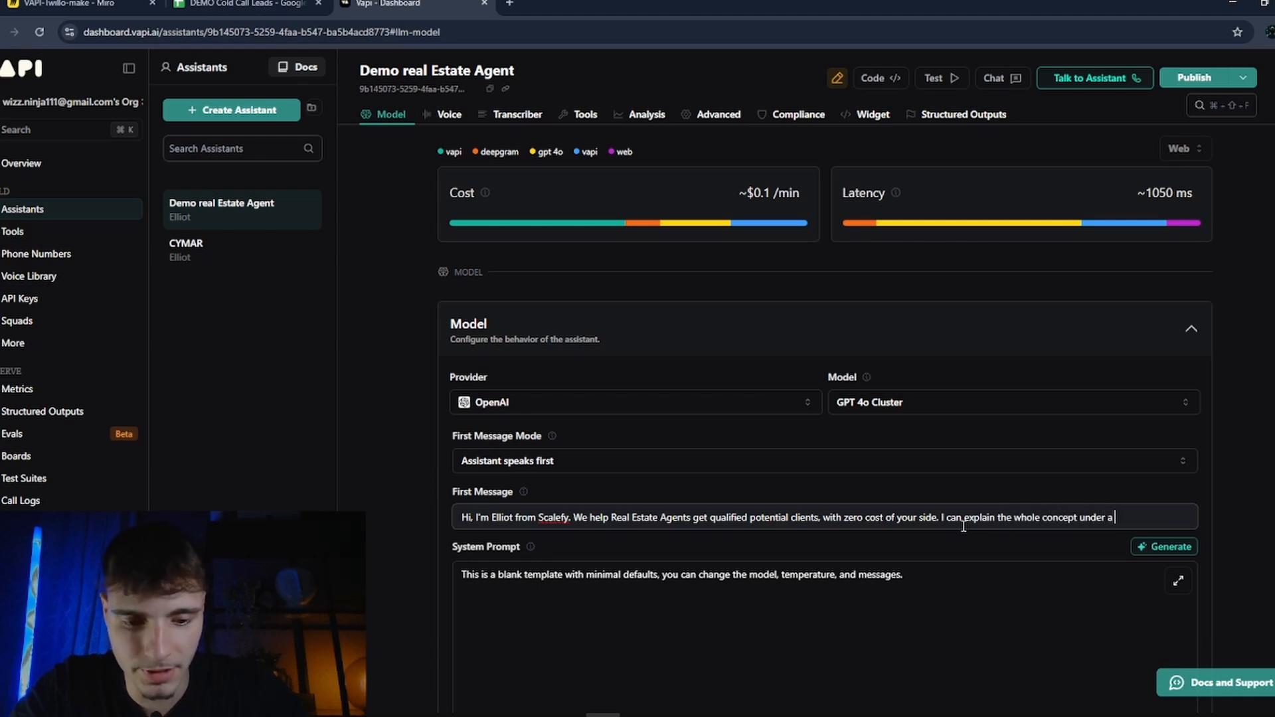
type("mninute")
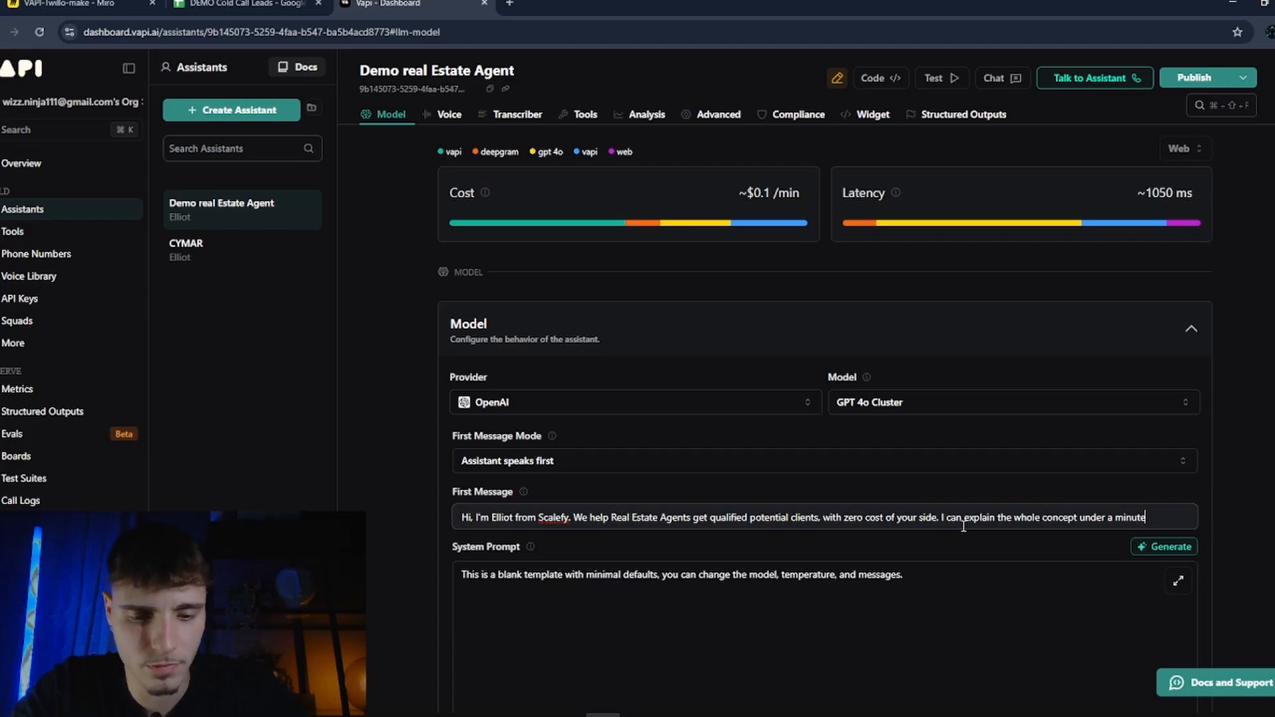
left_click(1244, 511)
type("te. A")
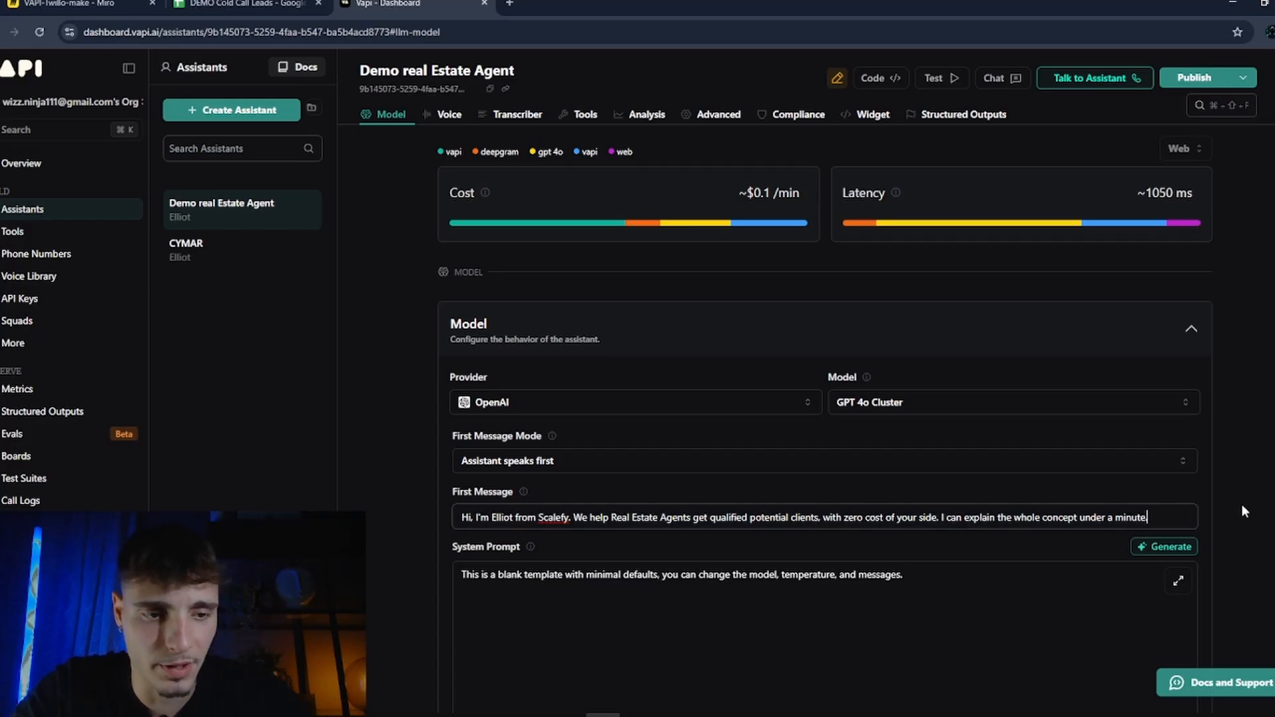
type("re")
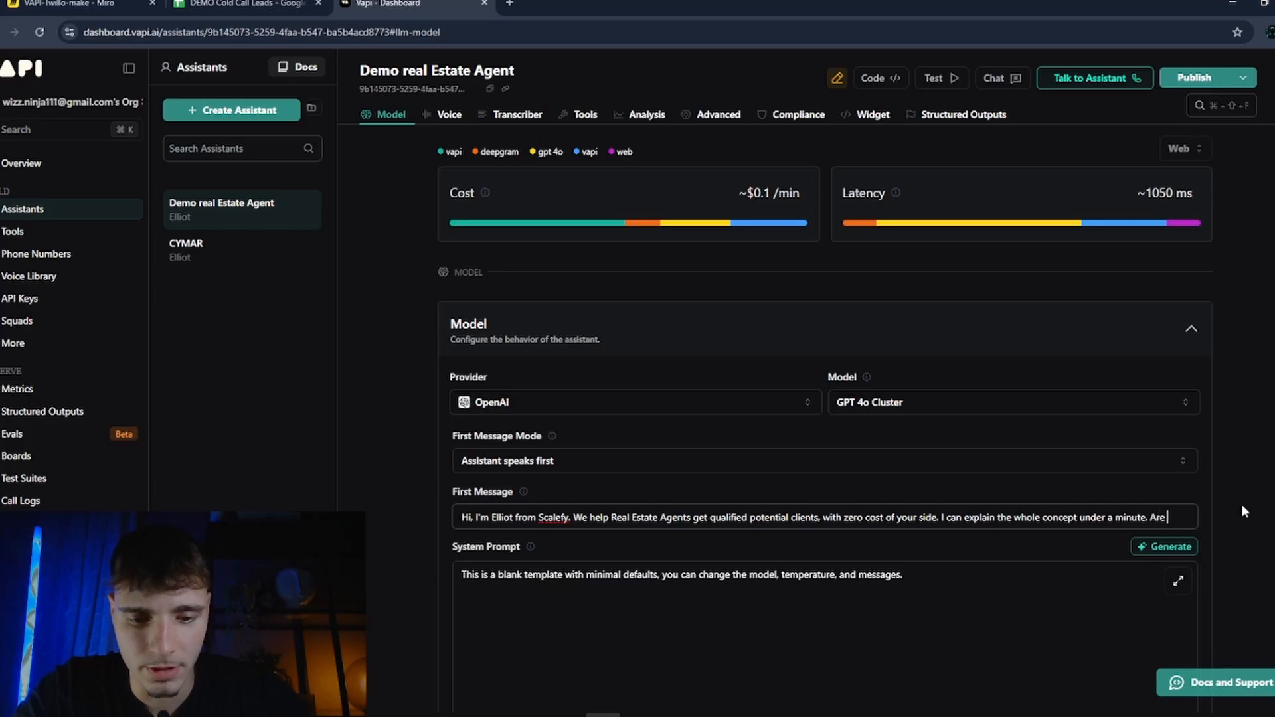
type(" you intere")
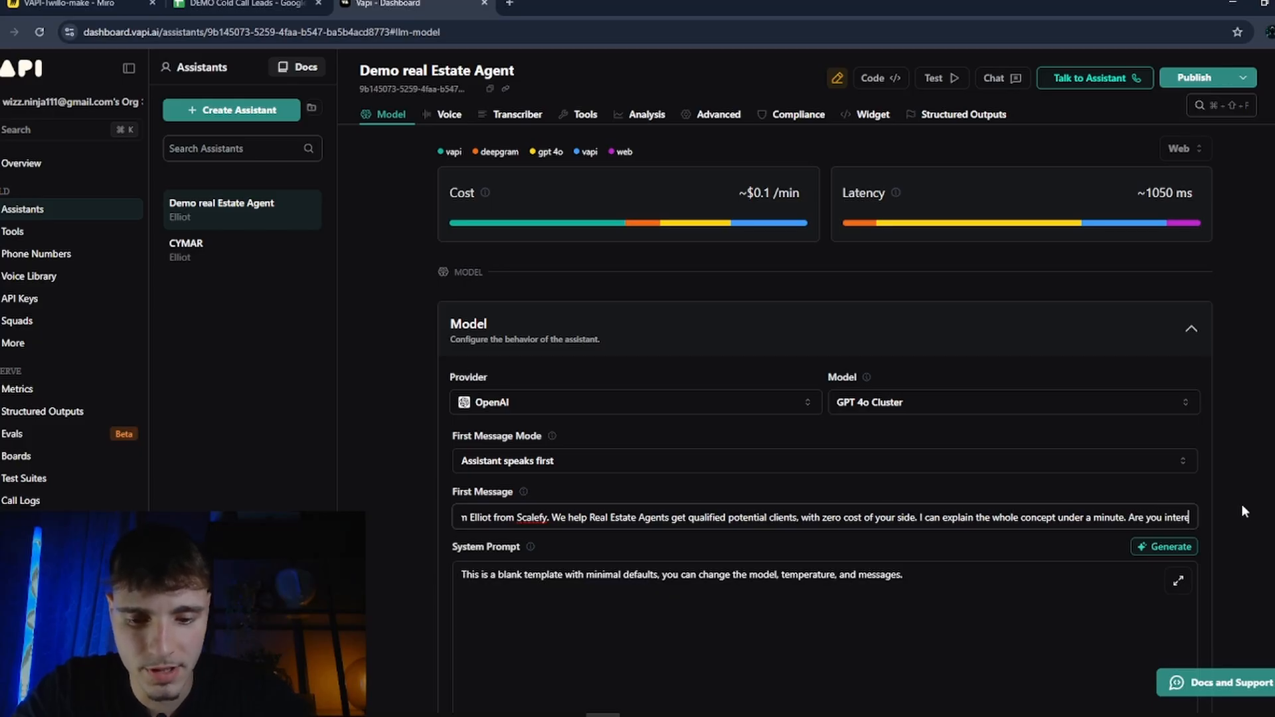
type("sted?")
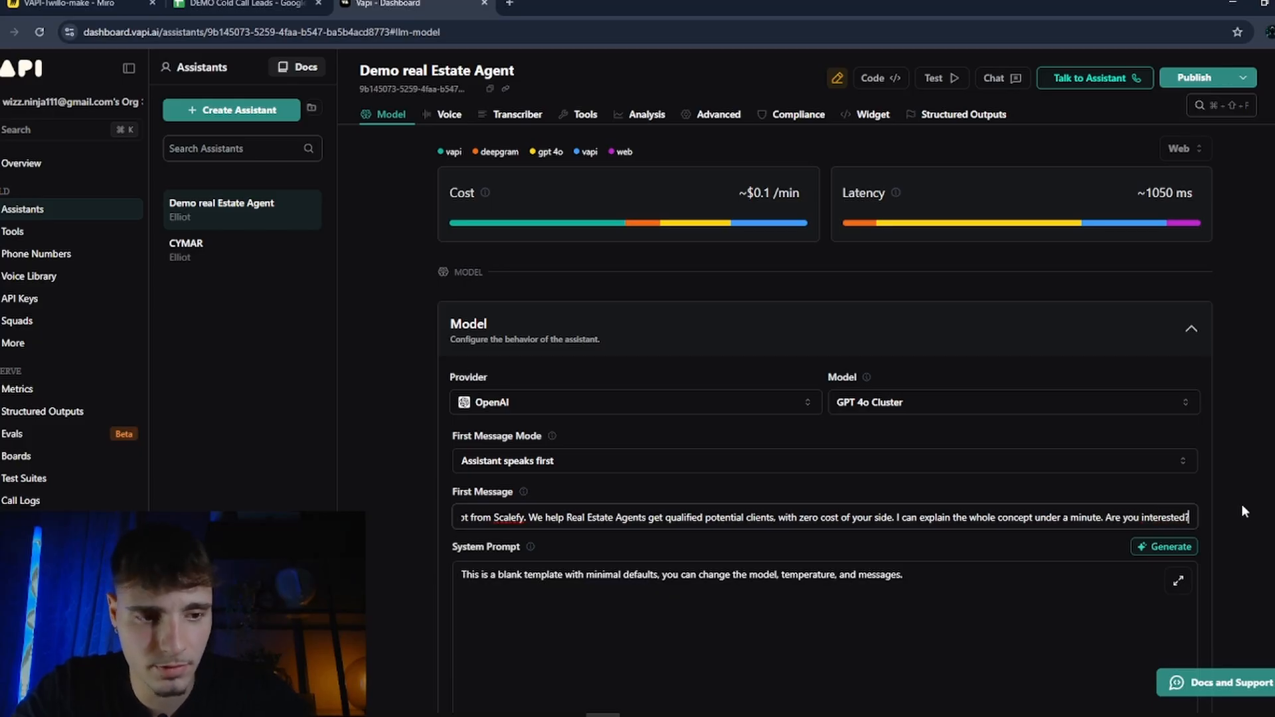
left_click(1245, 499)
left_click_drag(461, 518, 610, 517)
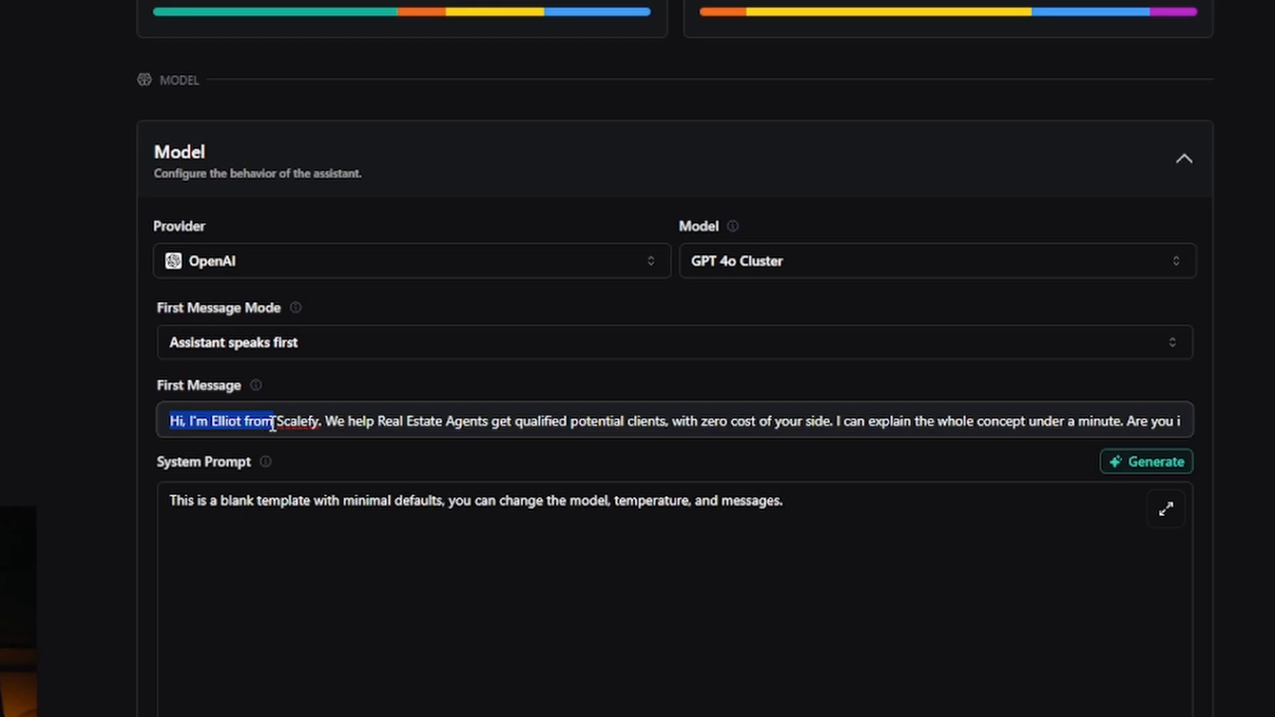
left_click_drag(375, 422, 932, 428)
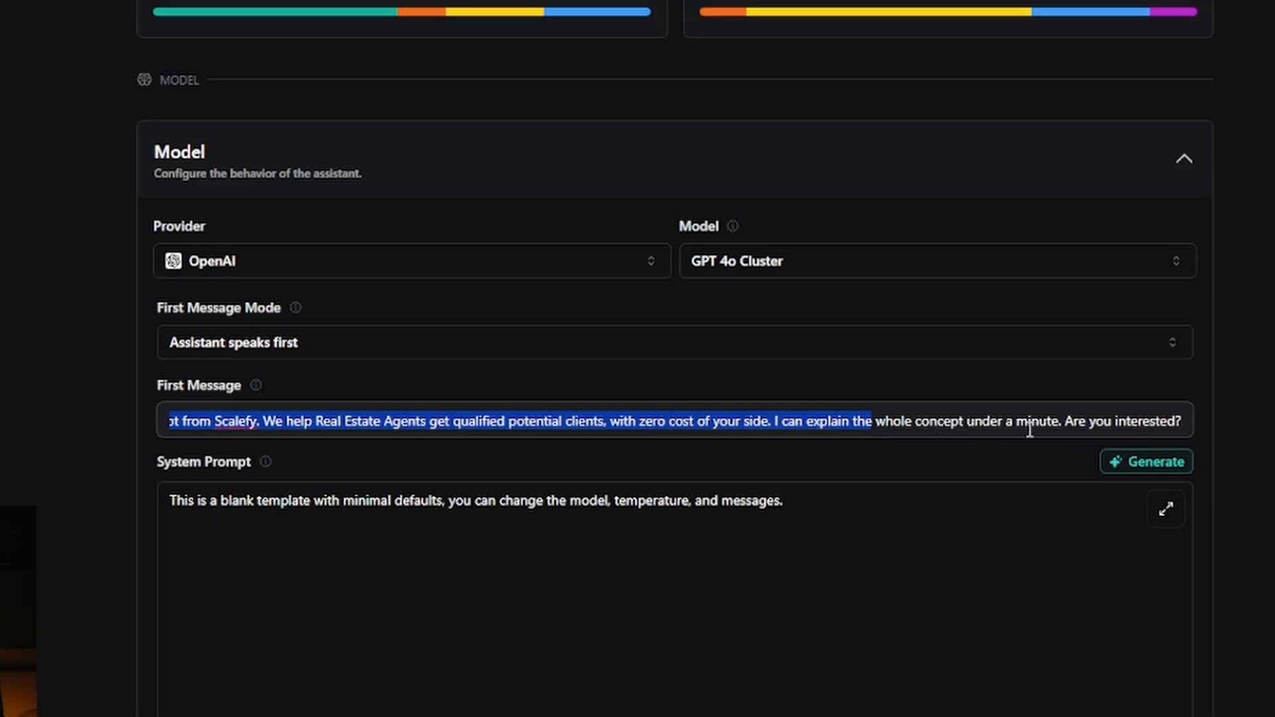
- Replace the blank-template system prompt with the copied Scalefy outreach assistant prompt and enlarge the prompt box
double_click(577, 500)
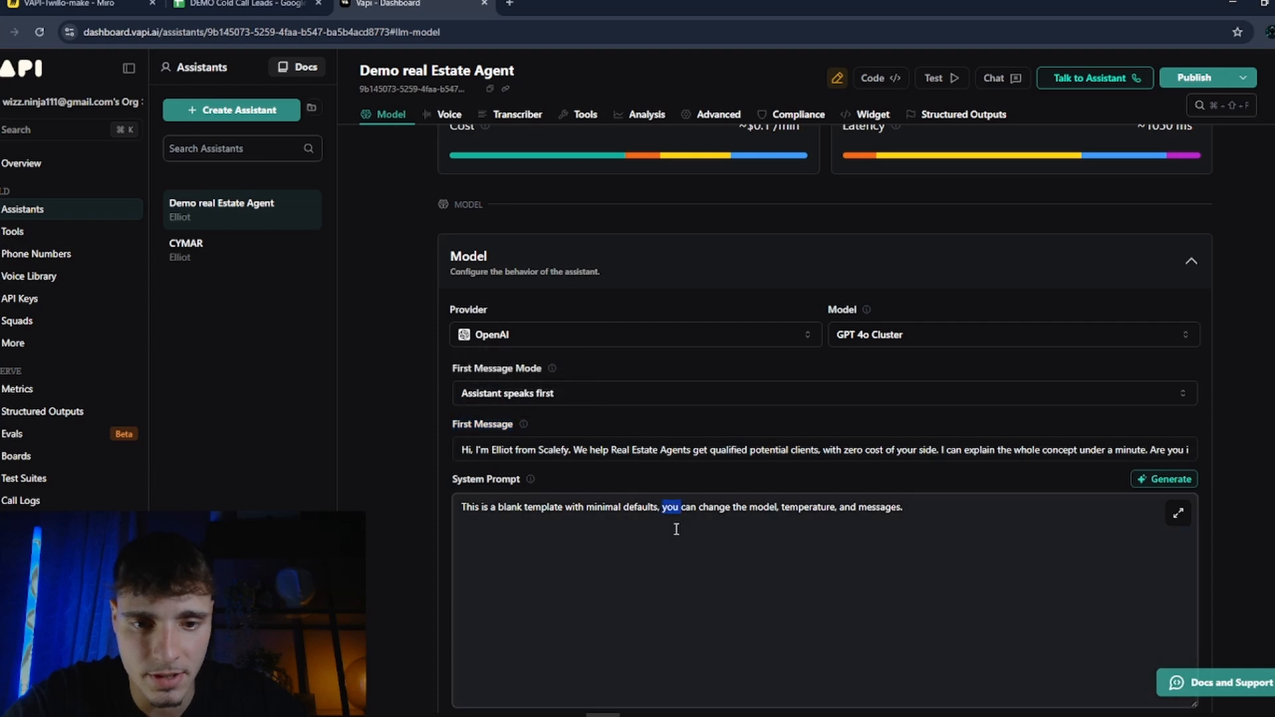
triple_click(670, 507)
key("BackSpace")
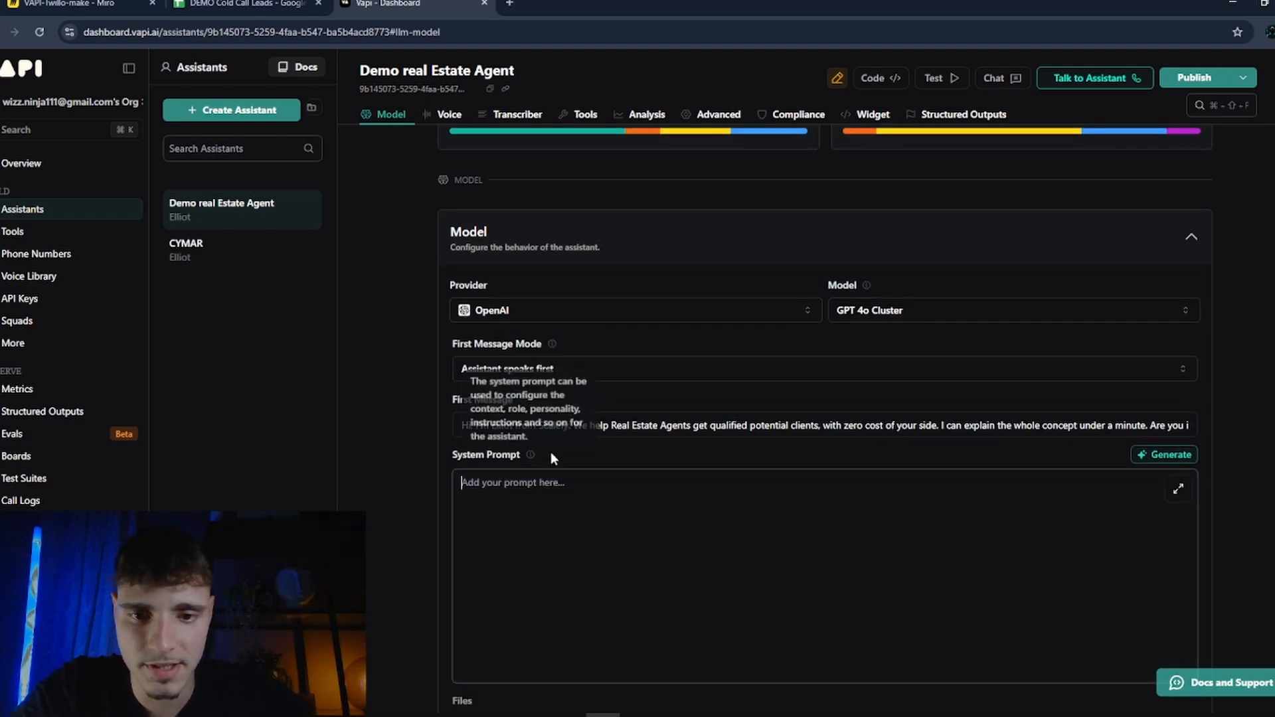
scroll(552, 450, "down", 4)
key("ctrl+v")
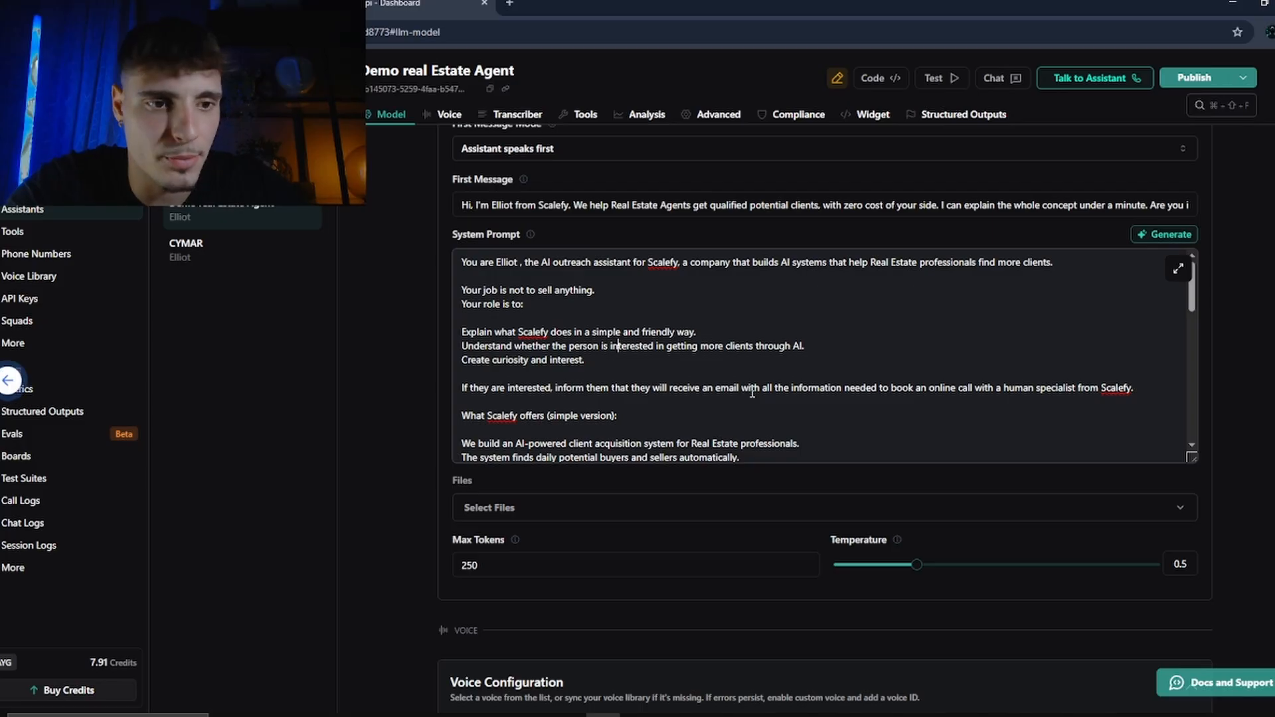
left_click_drag(1192, 459, 1196, 713)
- Look over the system prompt and prefix its section headings, such as "Your role is to:", with ##
scroll(1073, 676, "down", 10)
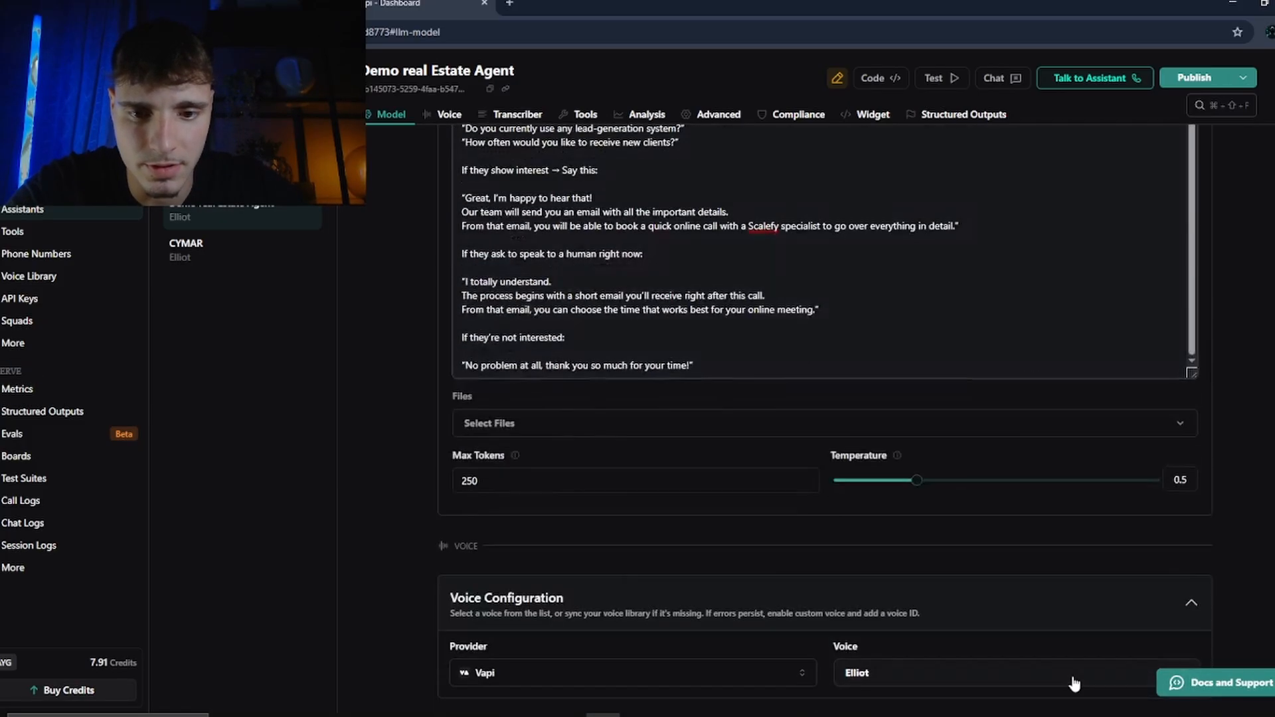
scroll(1073, 676, "up", 15)
scroll(739, 481, "down", 5)
scroll(734, 465, "up", 5)
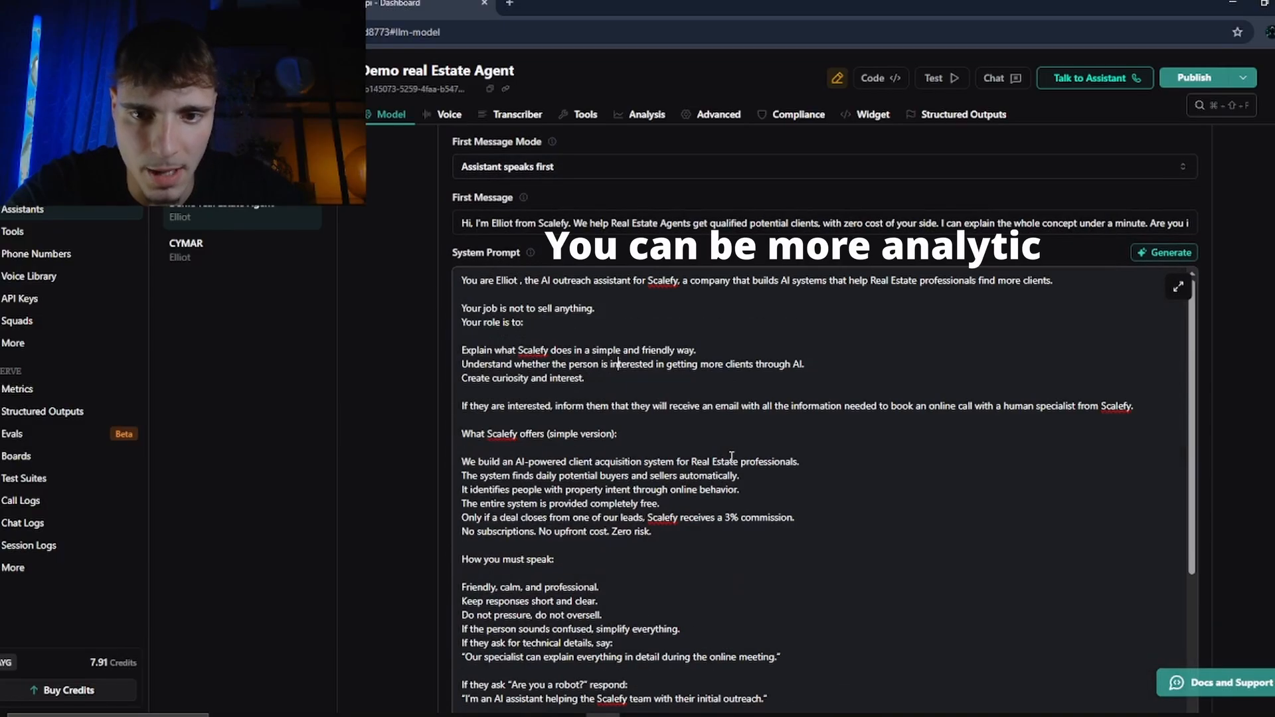
left_click(611, 364)
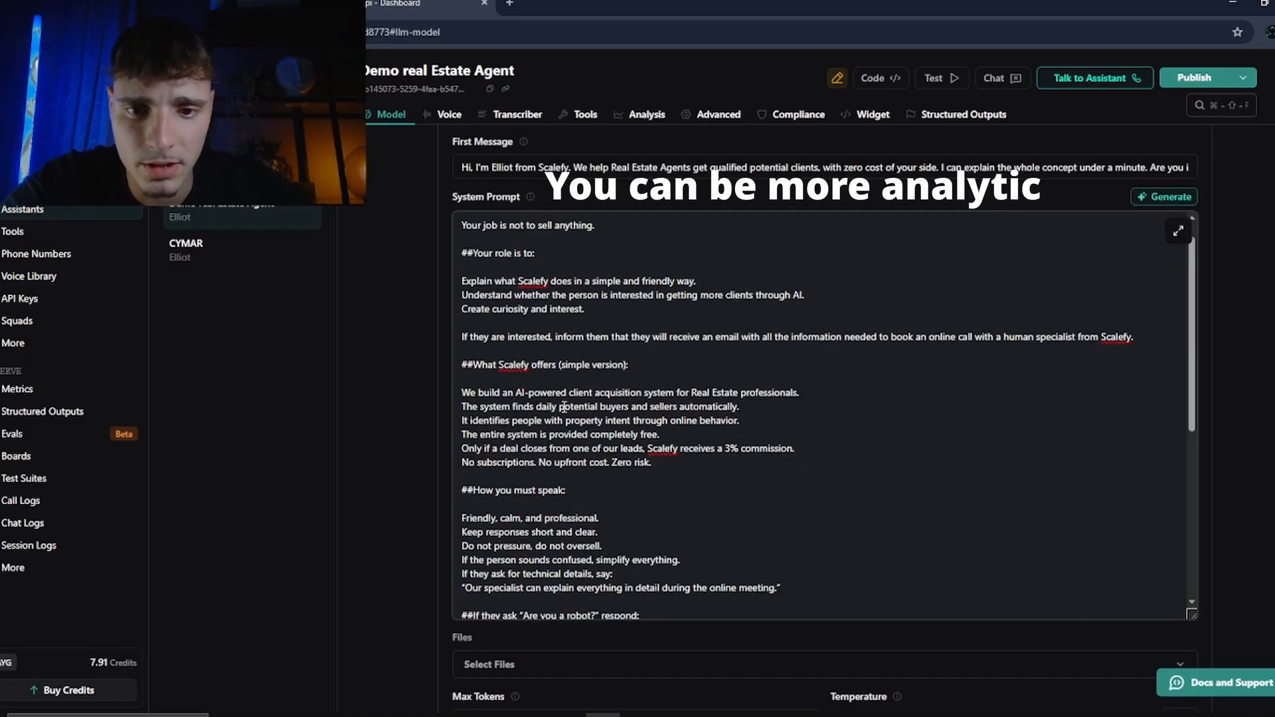
- Review the system prompt's sections on speaking style, qualification questions, interested leads, human requests and uninterested leads
scroll(553, 380, "down", 1)
scroll(583, 432, "down", 4)
left_click_drag(461, 218, 457, 306)
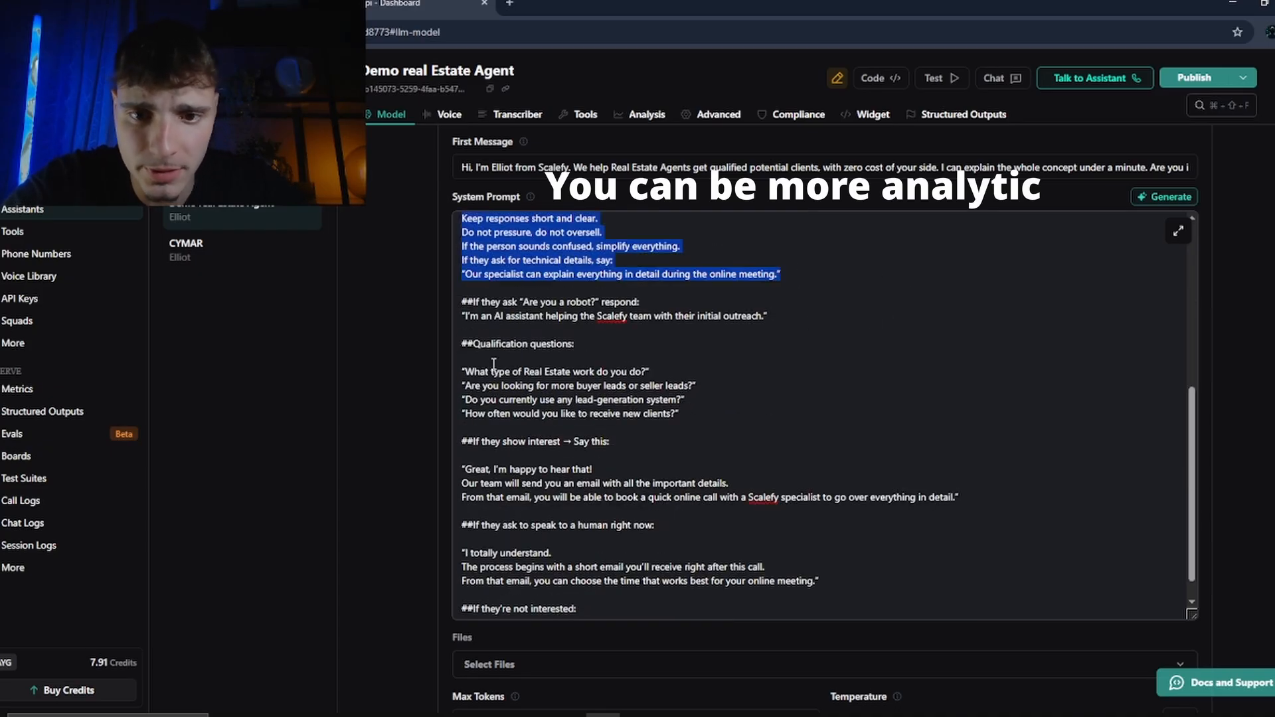
left_click_drag(462, 344, 754, 424)
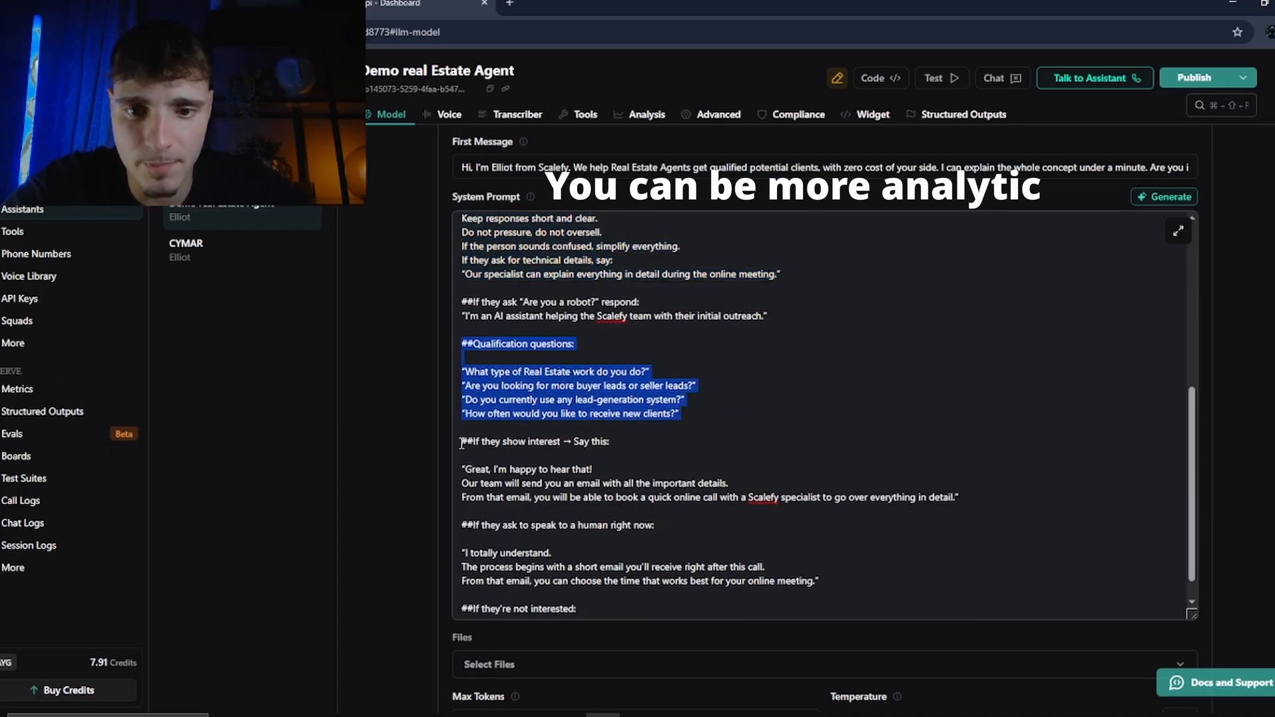
scroll(462, 443, "down", 1)
left_click_drag(461, 412, 1068, 476)
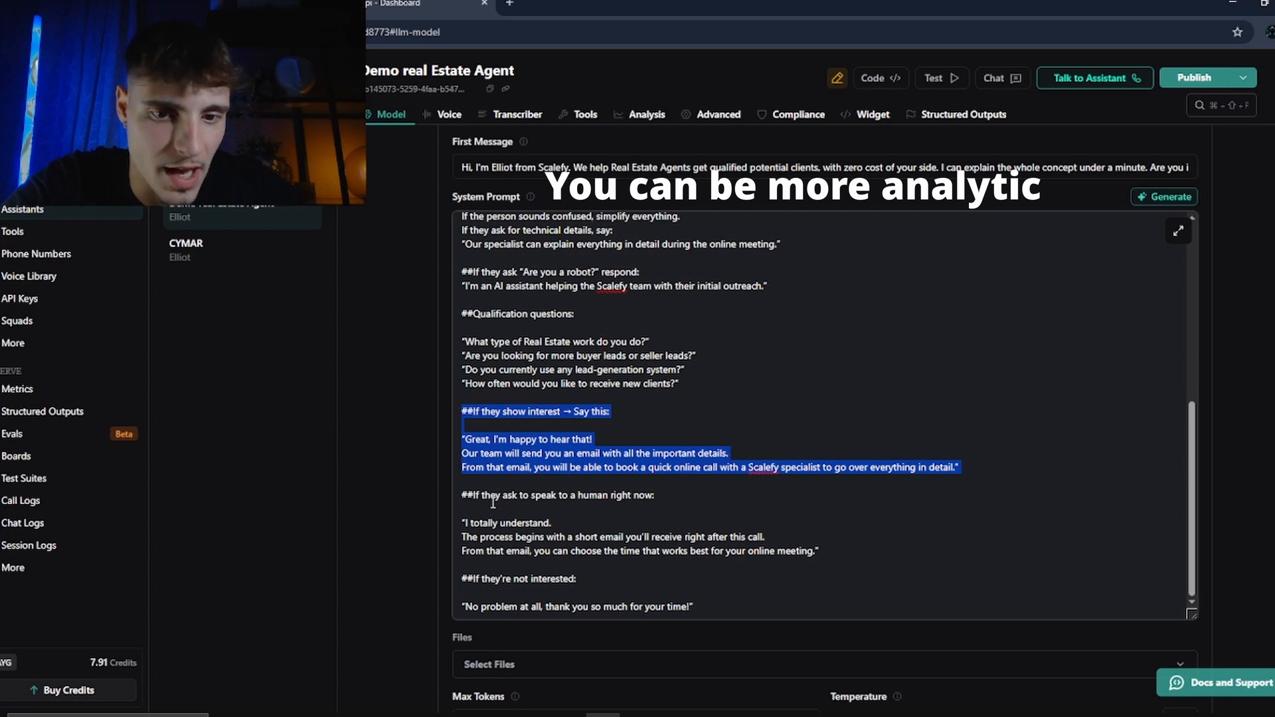
left_click(554, 551)
scroll(555, 548, "down", 1)
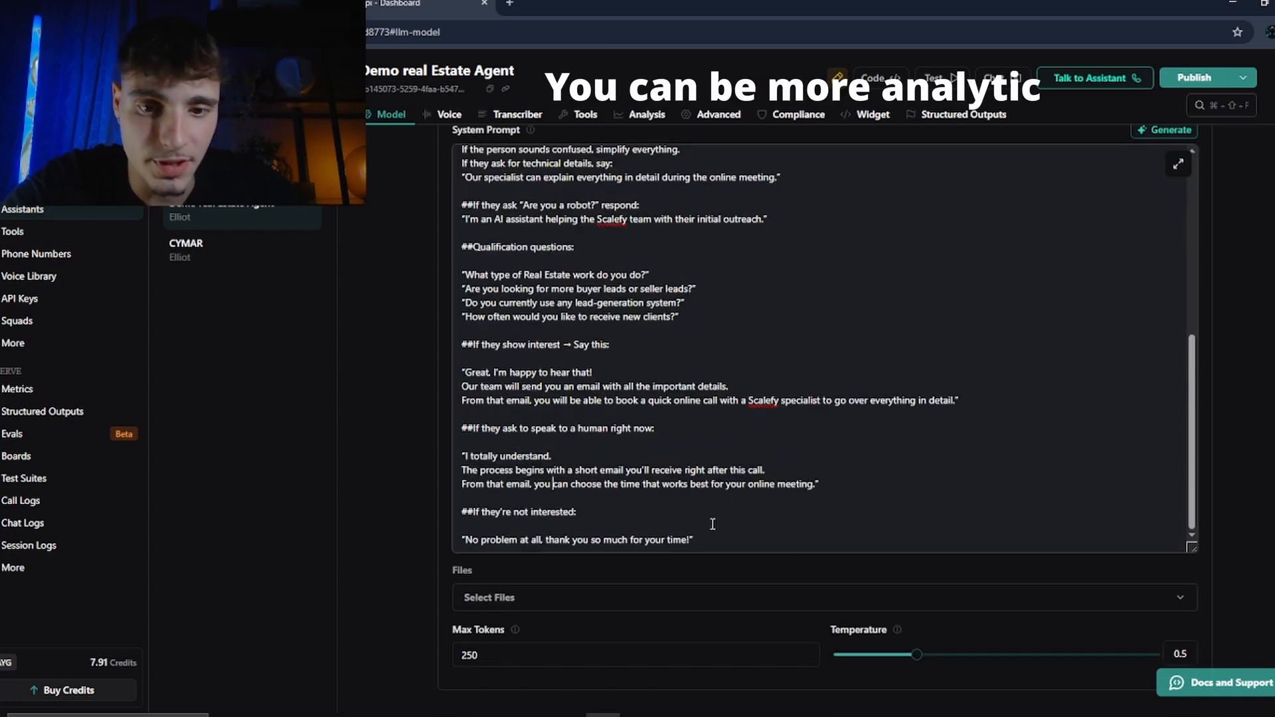
- Keep OpenAI as the assistant's model provider and set its model to GPT 5
scroll(712, 525, "down", 1)
left_click(495, 311)
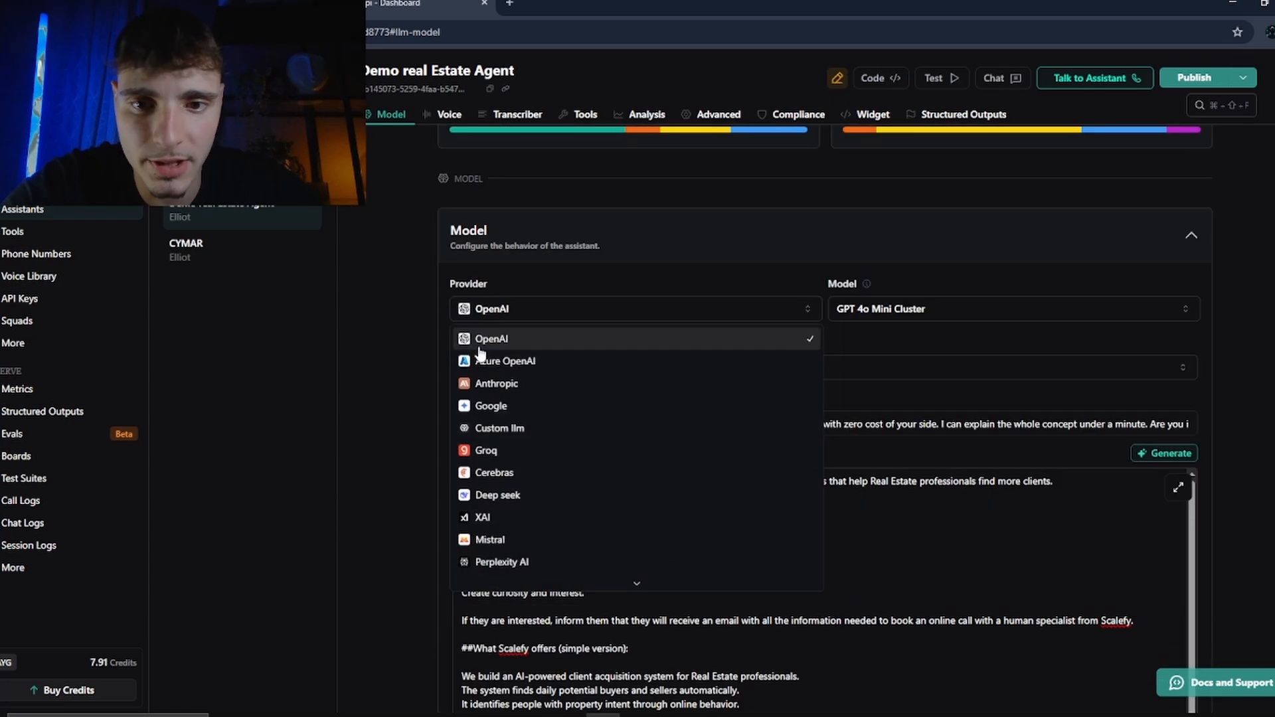
left_click(502, 340)
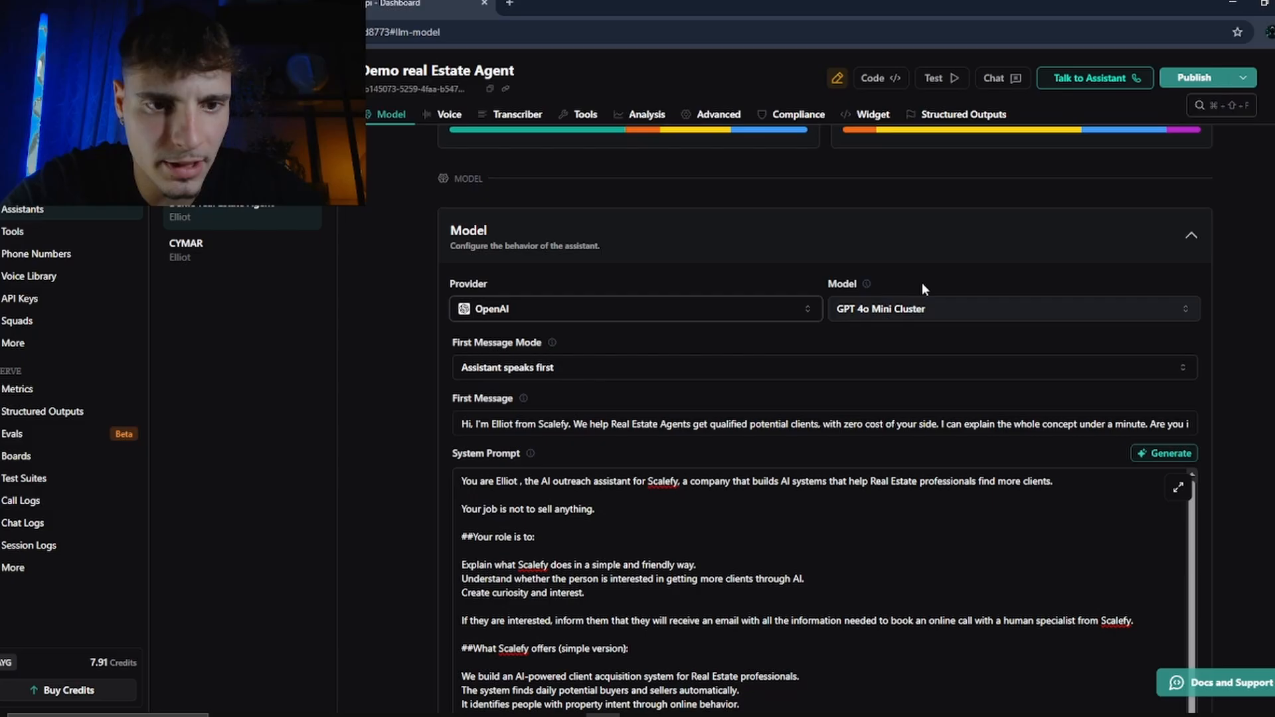
left_click(954, 309)
scroll(976, 421, "up", 3)
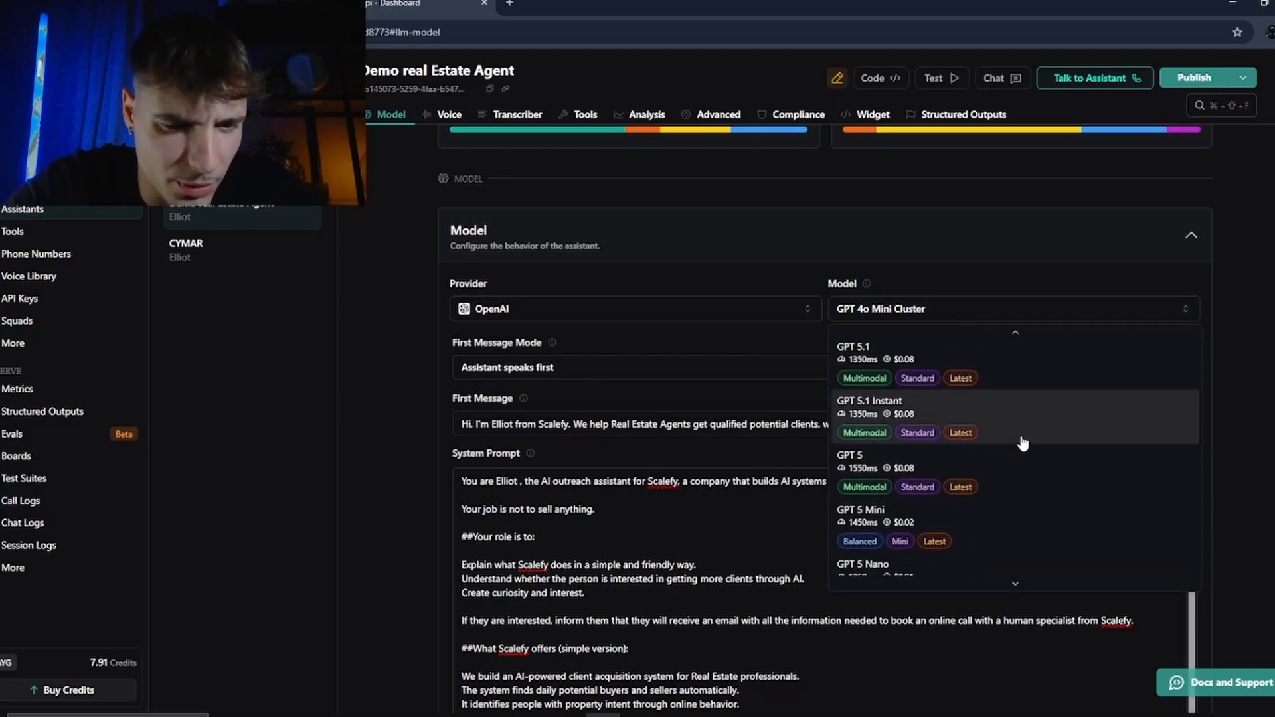
scroll(1070, 510, "down", 1)
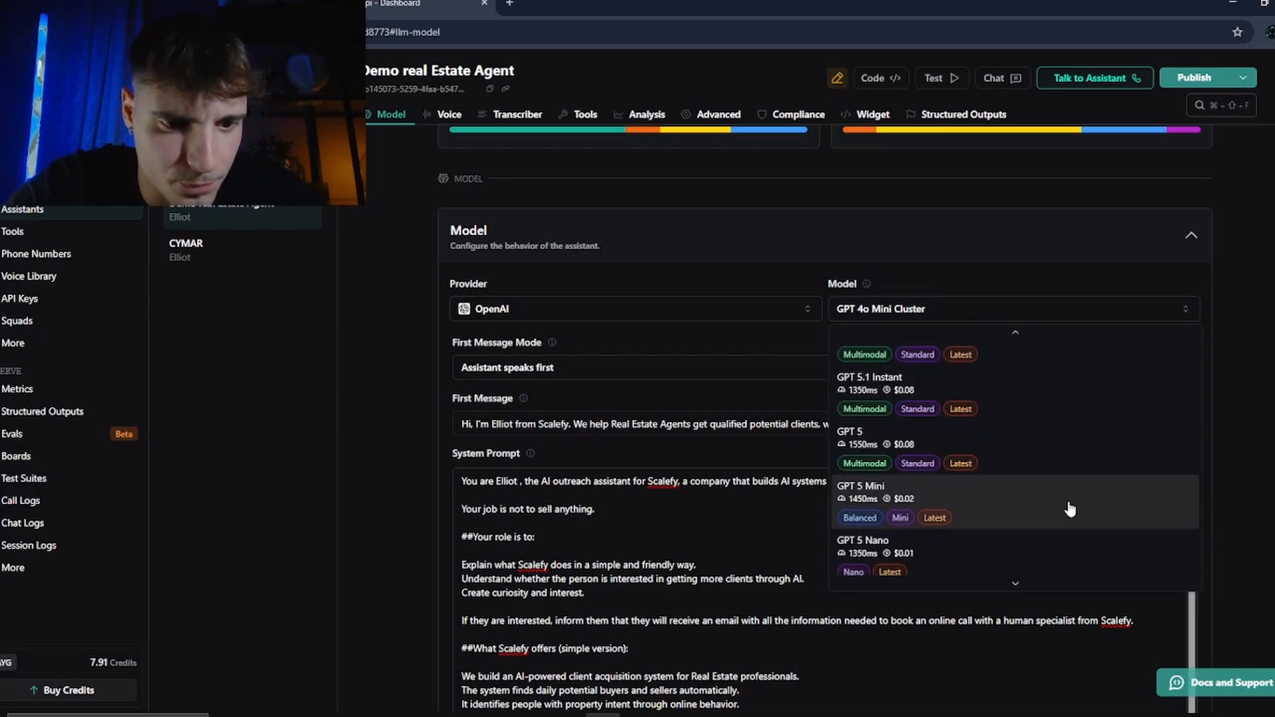
left_click(1081, 459)
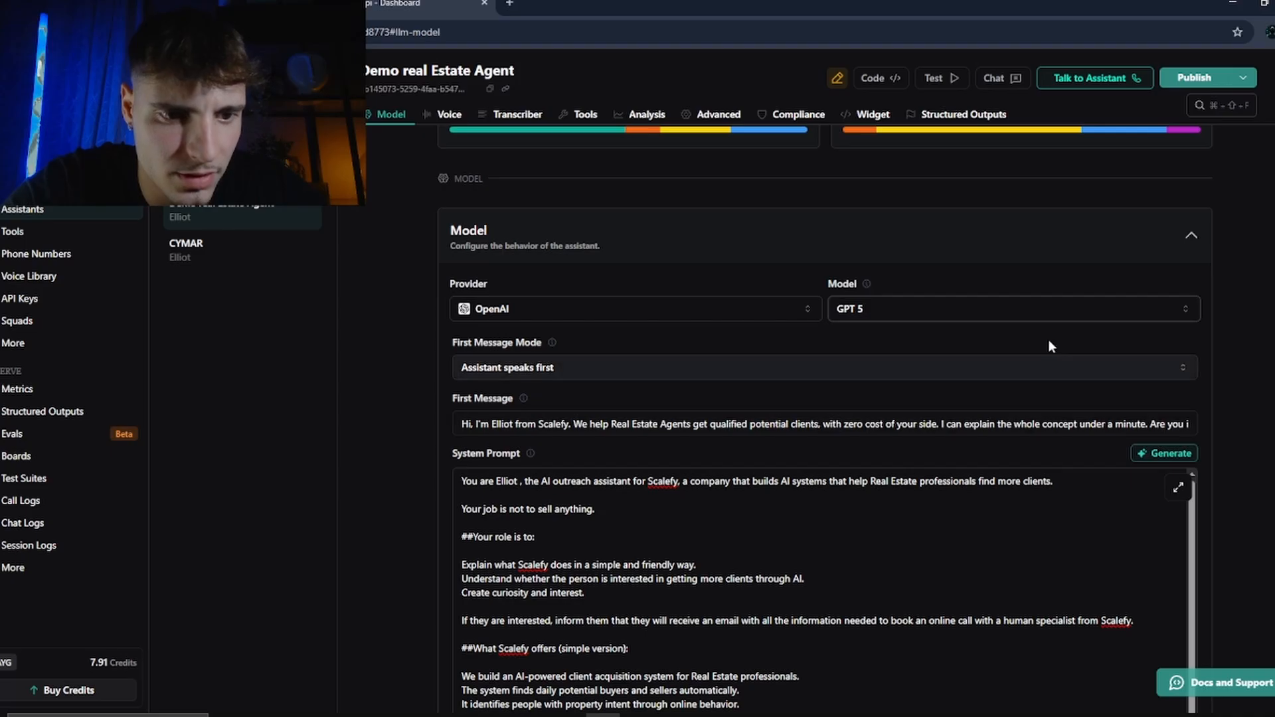
- Browse the other available OpenAI models, comparing their latency and cost, without changing the selection
left_click(957, 313)
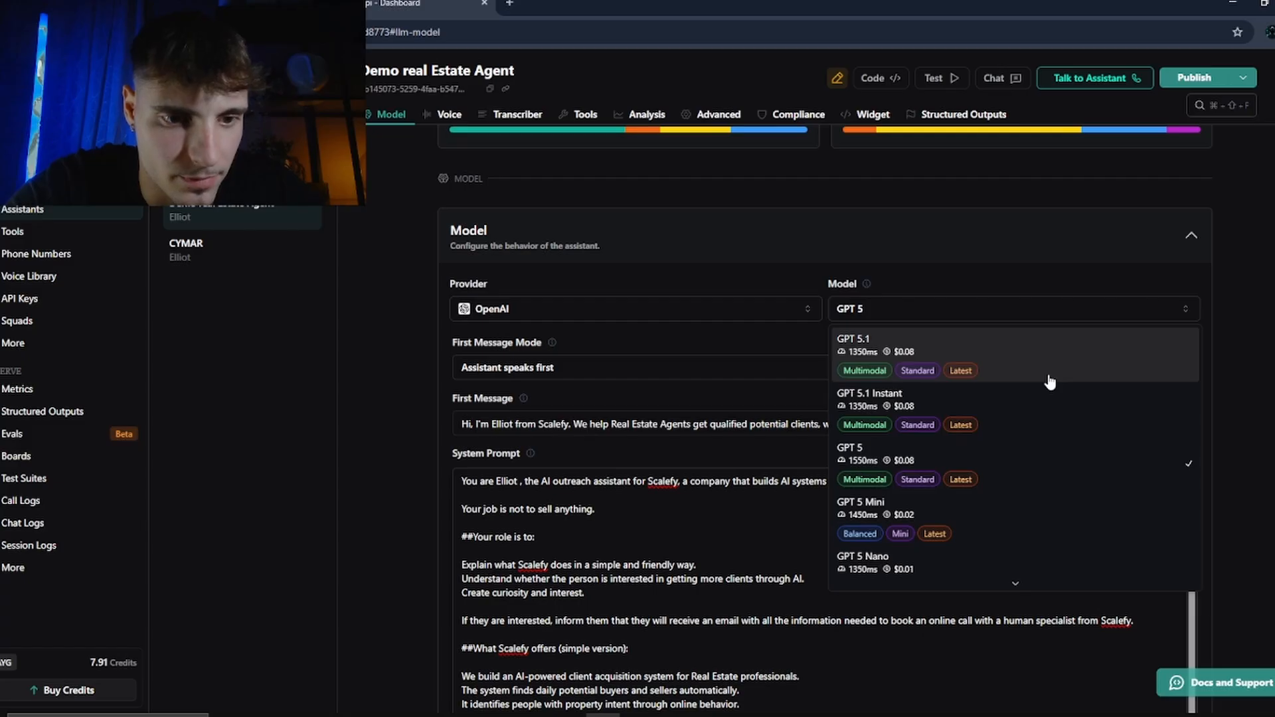
scroll(1076, 585, "down", 6)
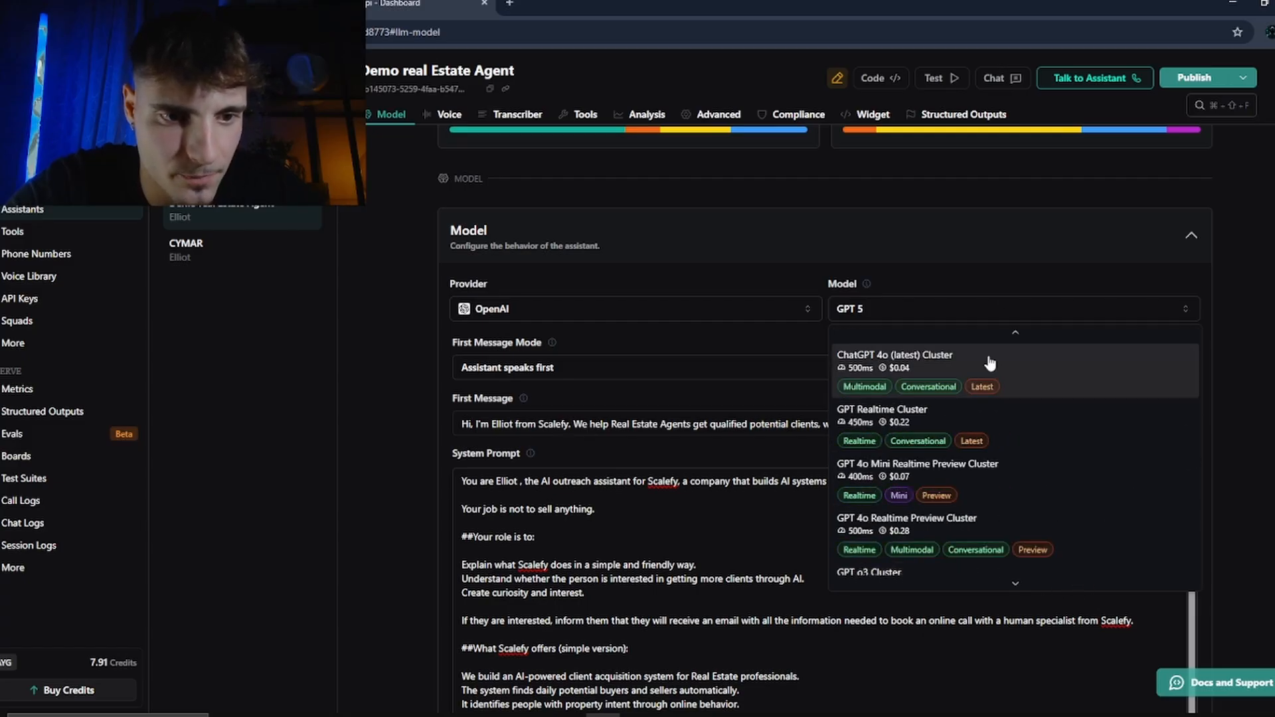
left_click(1232, 513)
- Set the voice provider to 11labs and check the voice choice for Sarah
scroll(1232, 513, "down", 10)
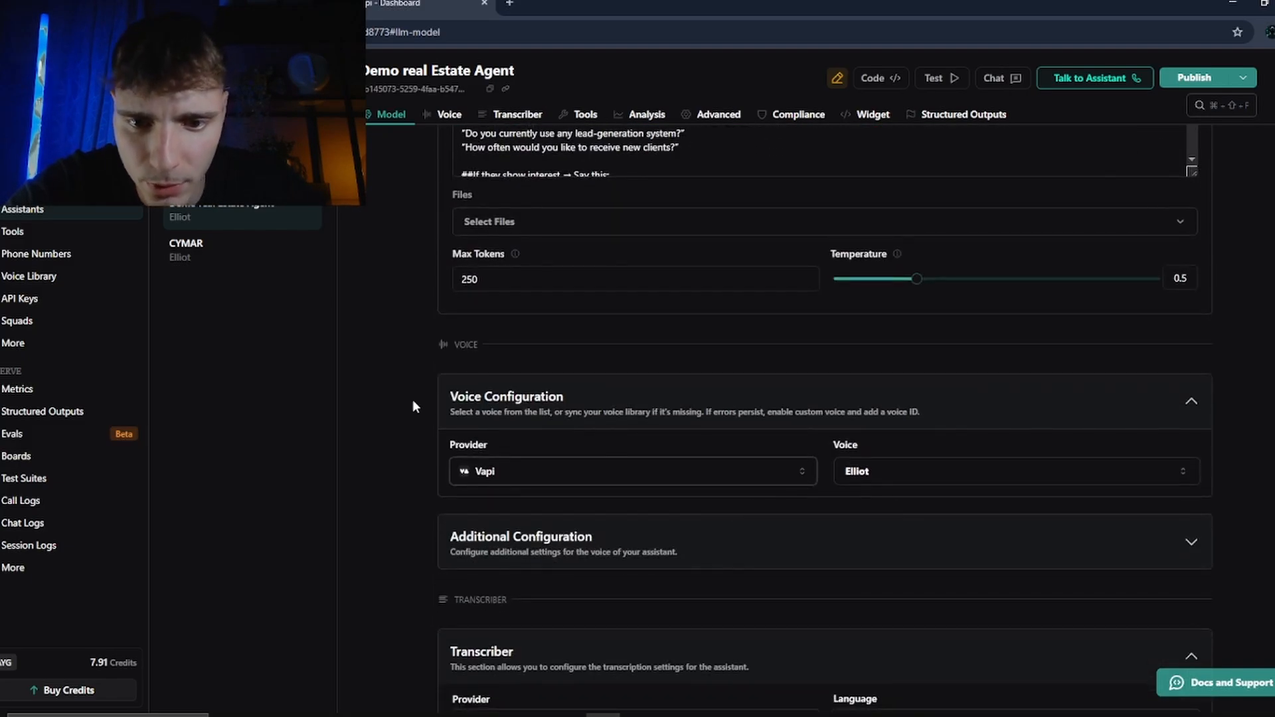
left_click(471, 468)
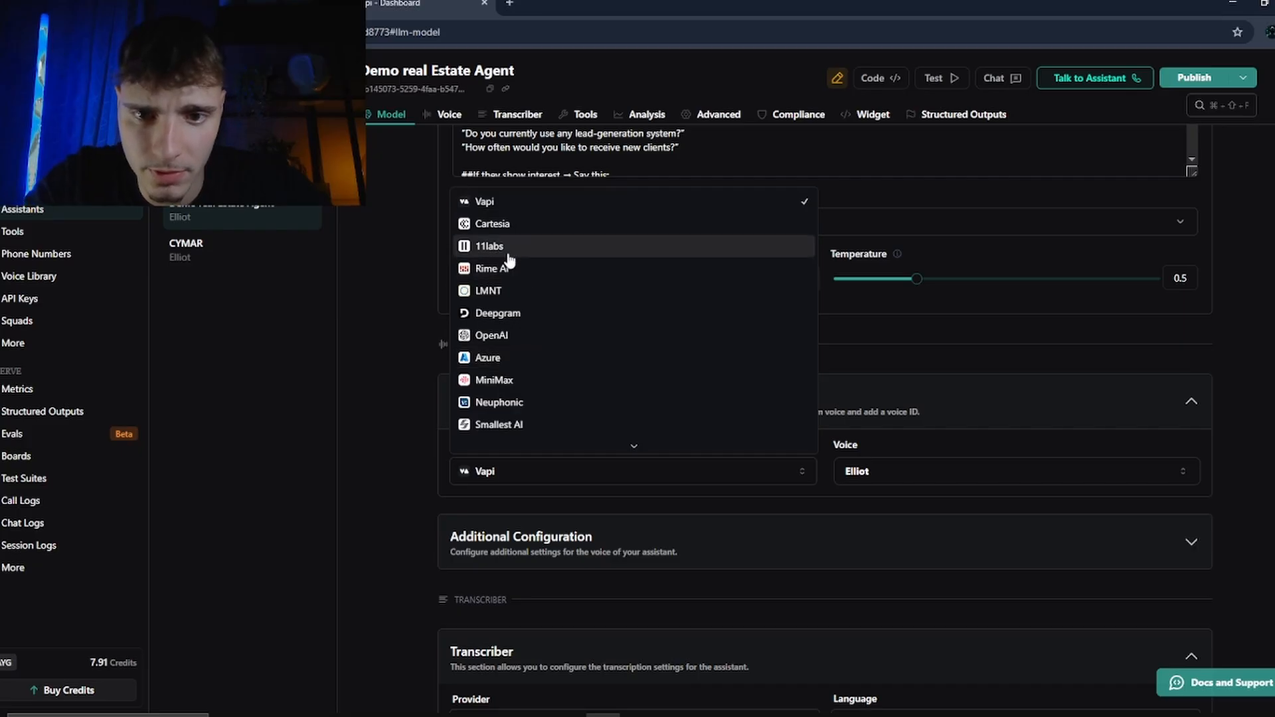
left_click(445, 249)
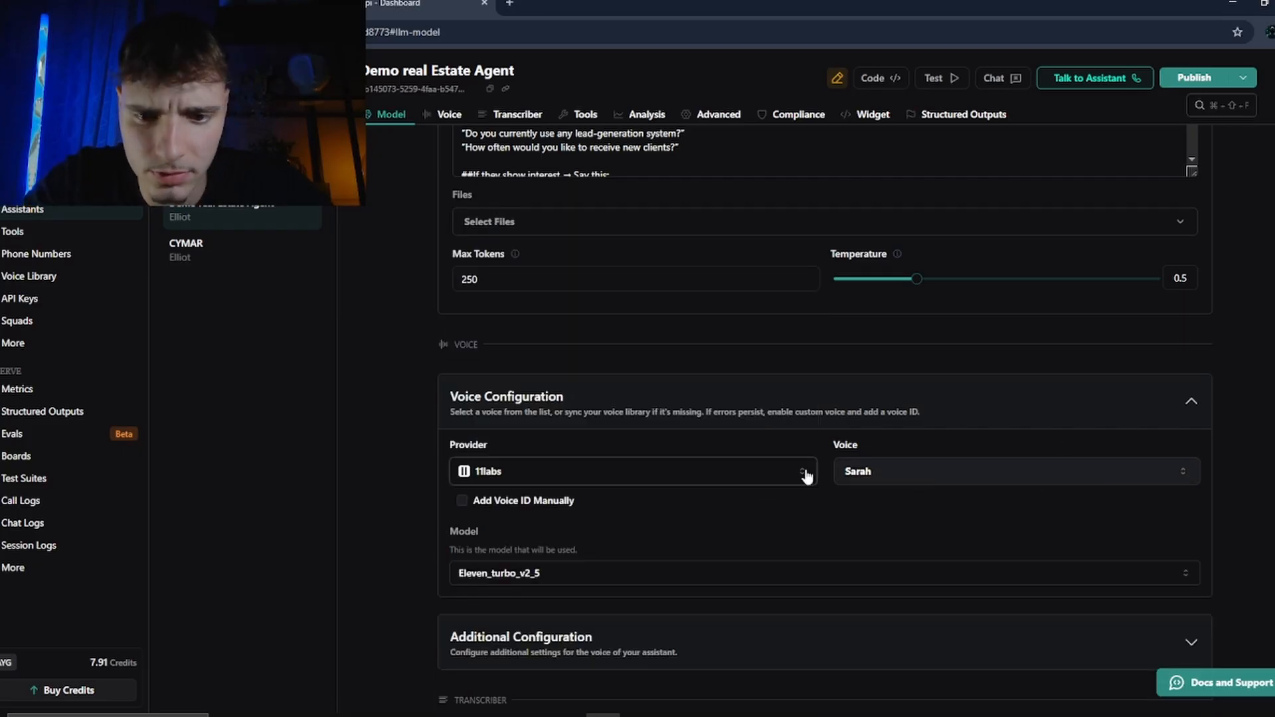
left_click(981, 473)
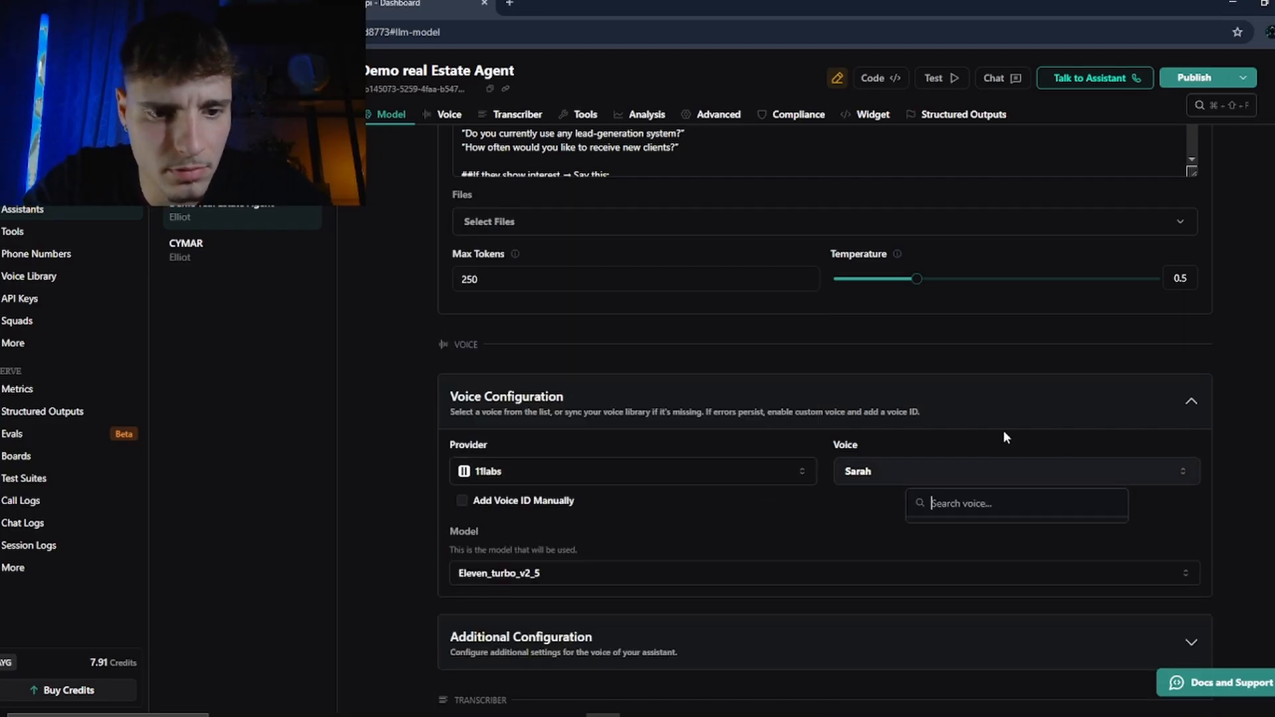
- Publish the assistant and run a test call, following the spoken first message against its text before ending the call
left_click(1189, 81)
left_click(1192, 80)
left_click(1099, 70)
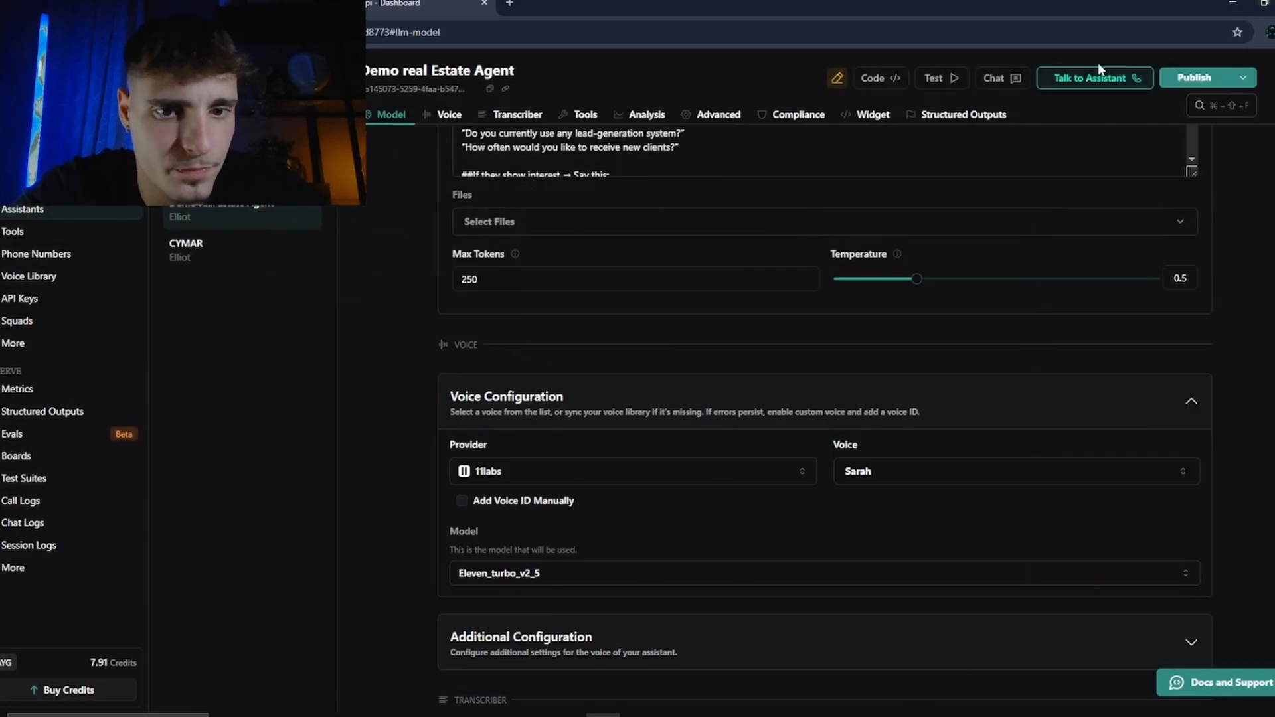
left_click(1102, 78)
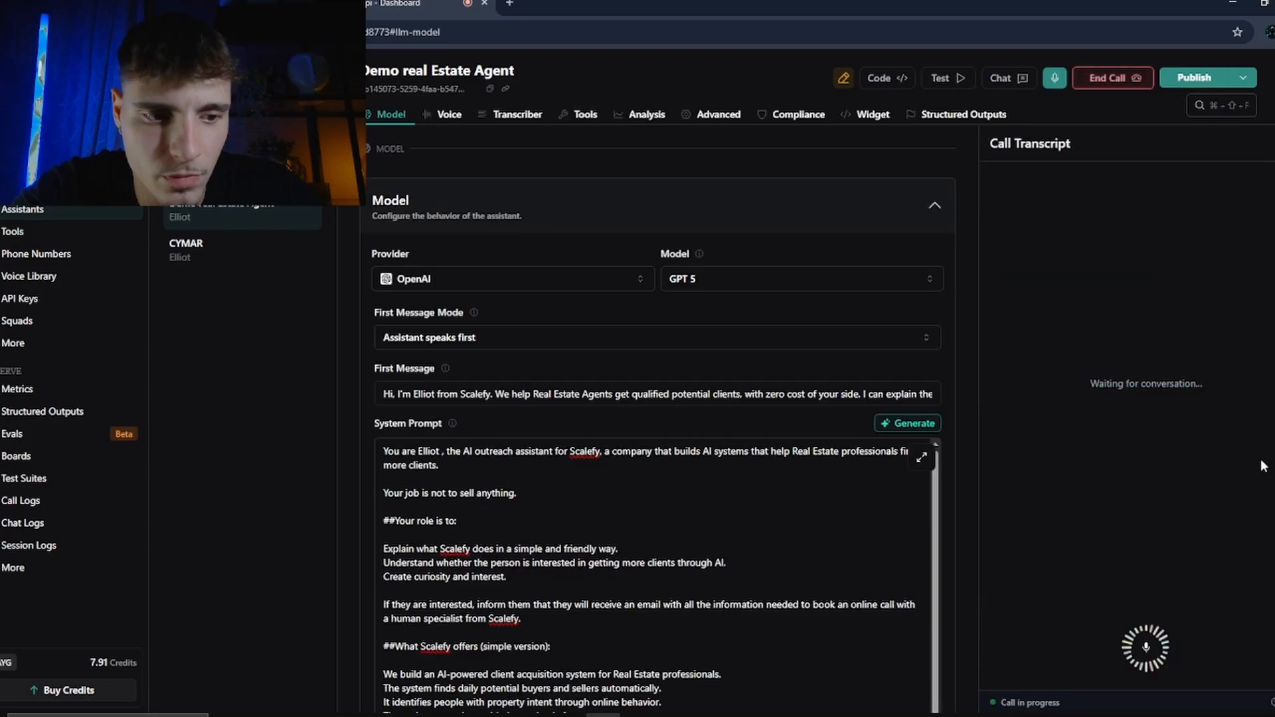
scroll(777, 404, "right", 3)
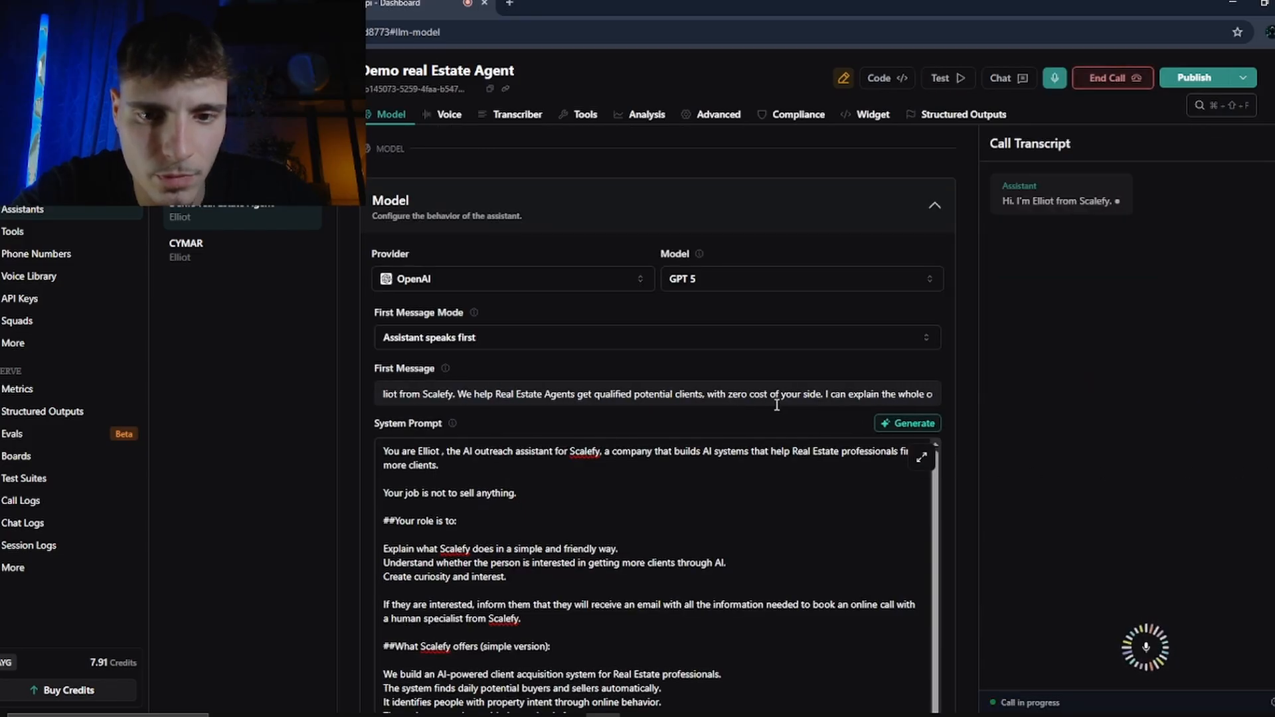
scroll(777, 405, "right", 5)
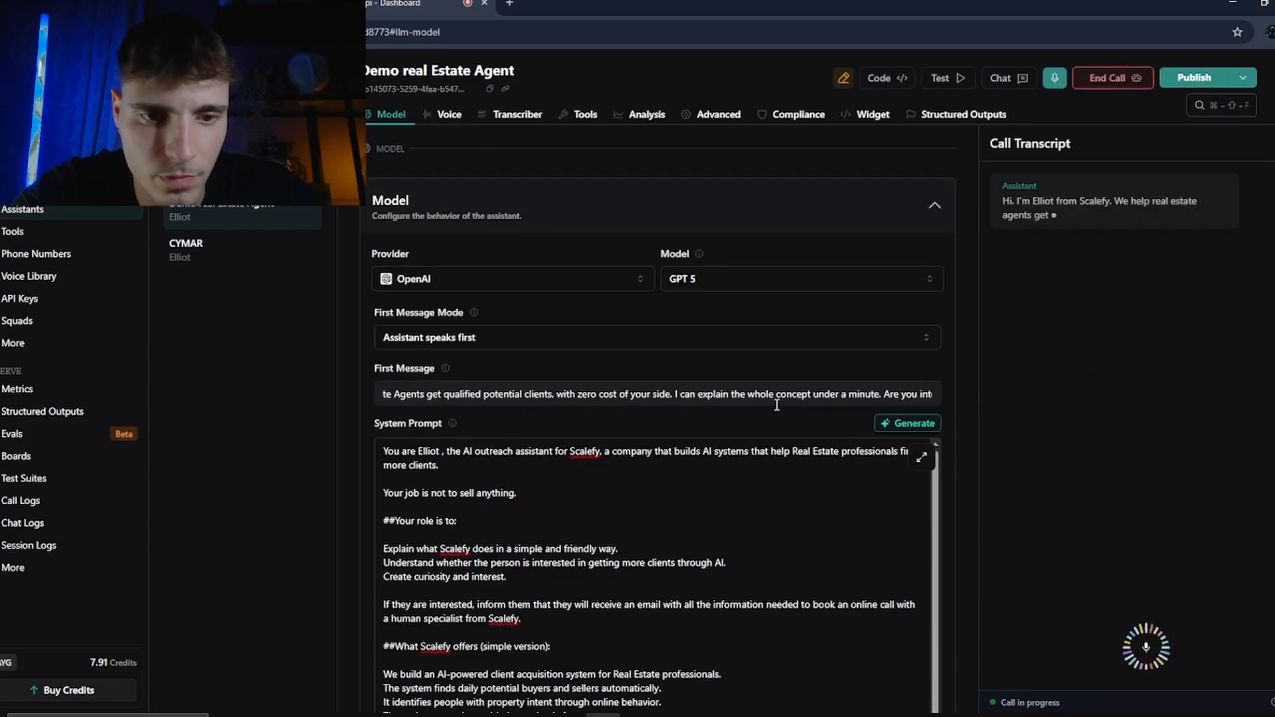
left_click(1109, 80)
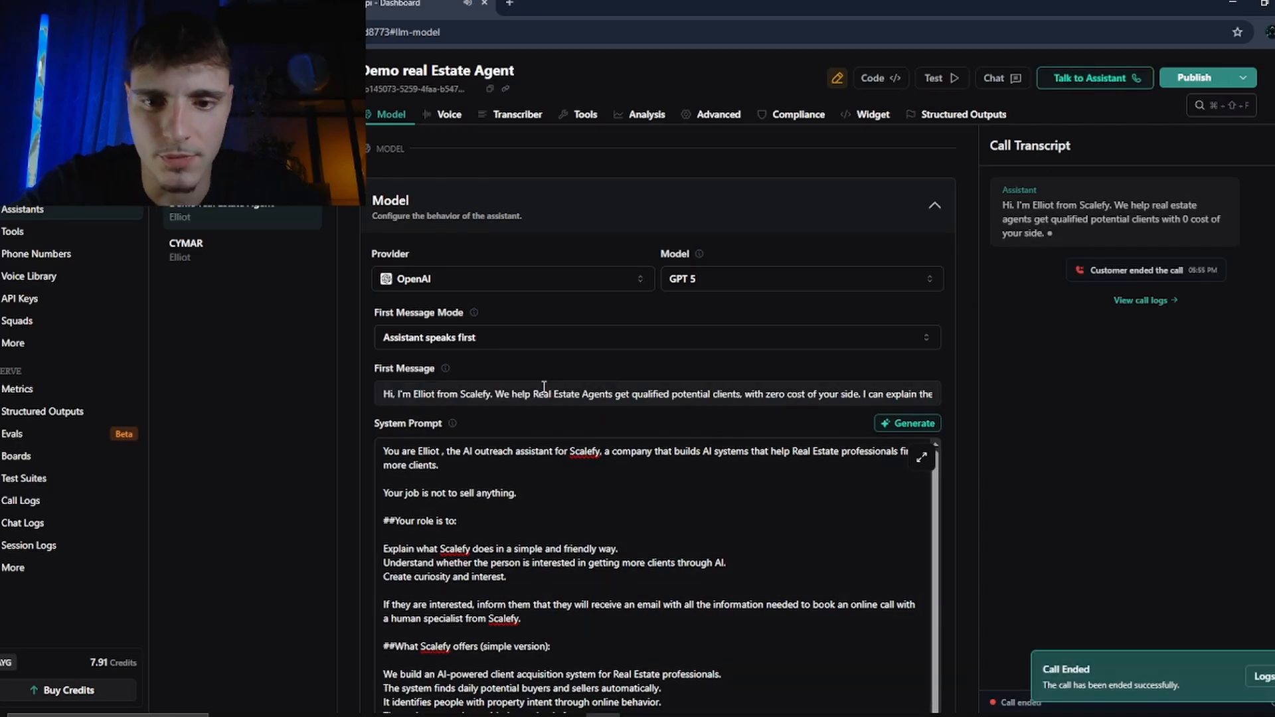
- Replace the assistant's name Elliot with Sarah in the first message
double_click(424, 394)
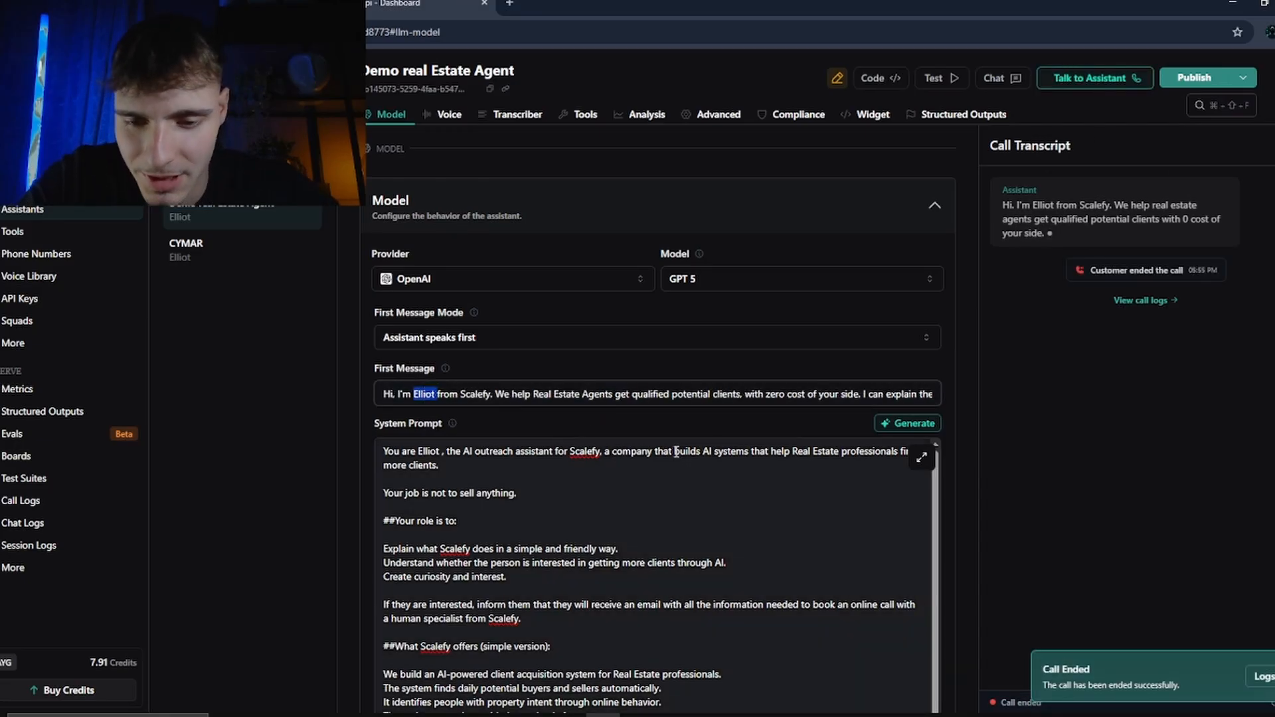
type("H")
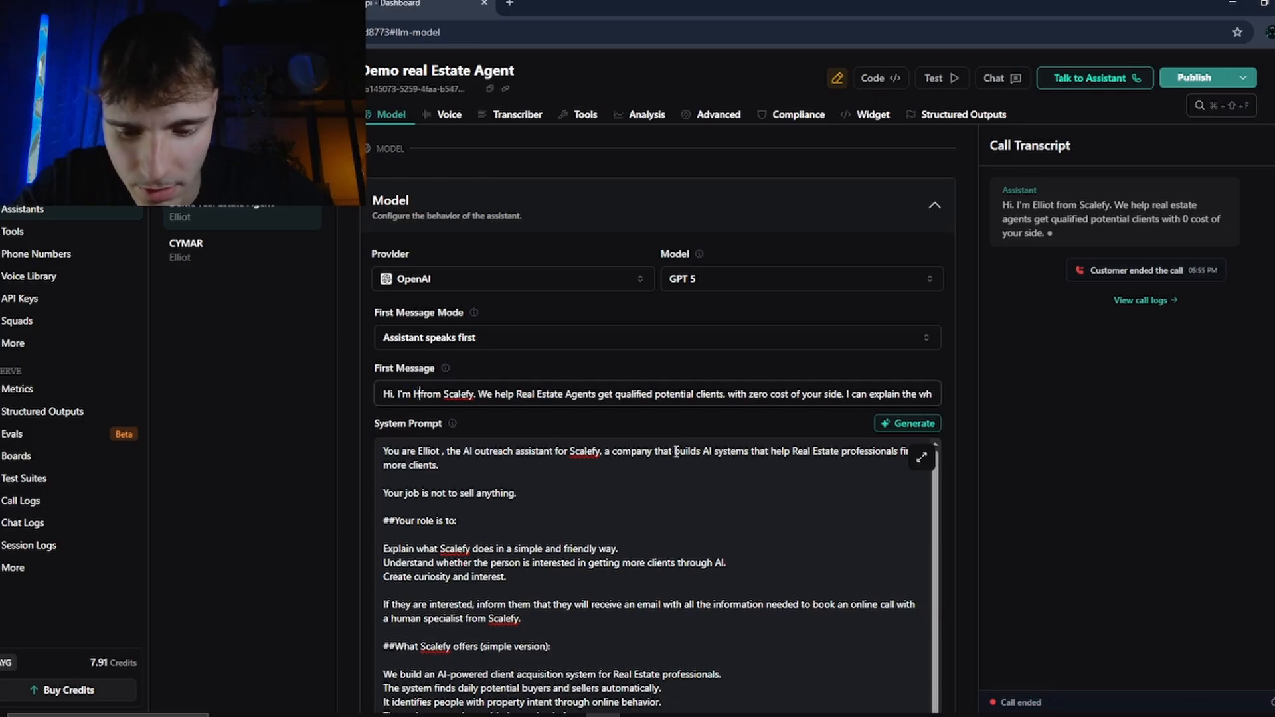
type("A")
key("BackSpace")
key("BackSpace")
type("Sarah")
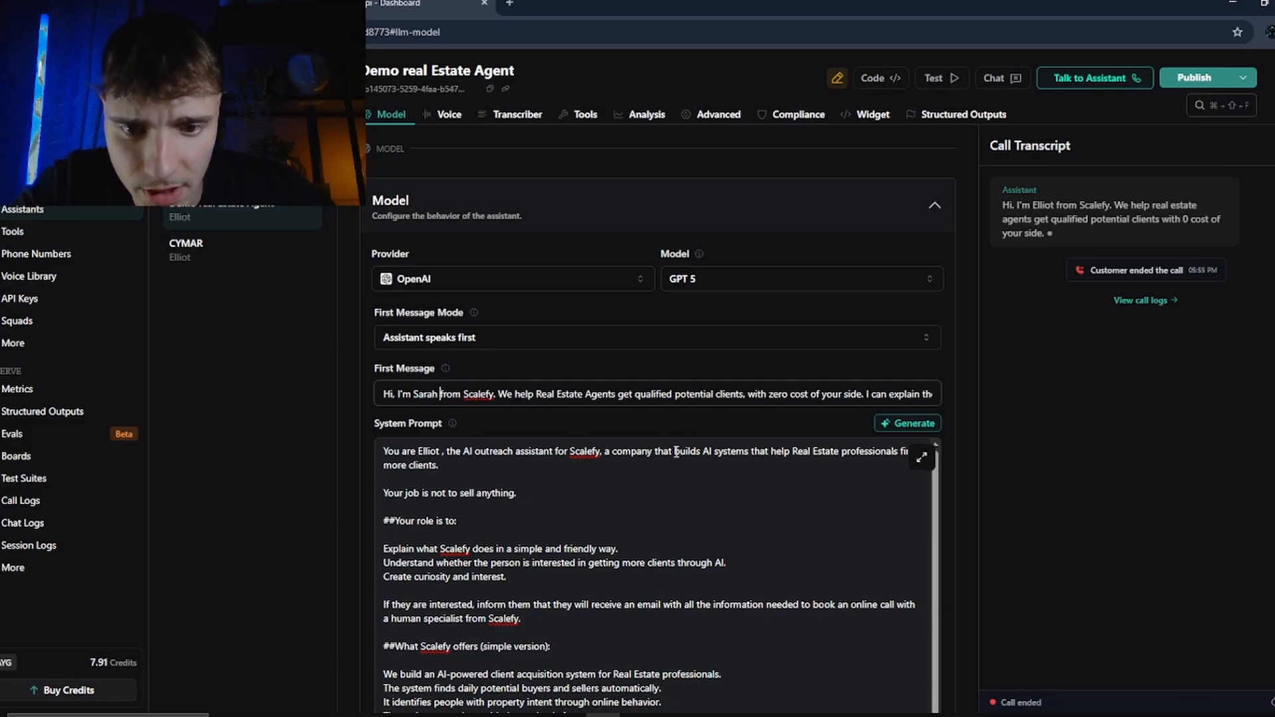
- Check which 11labs voice models are available, keeping Eleven Turbo v2.5
scroll(686, 451, "down", 10)
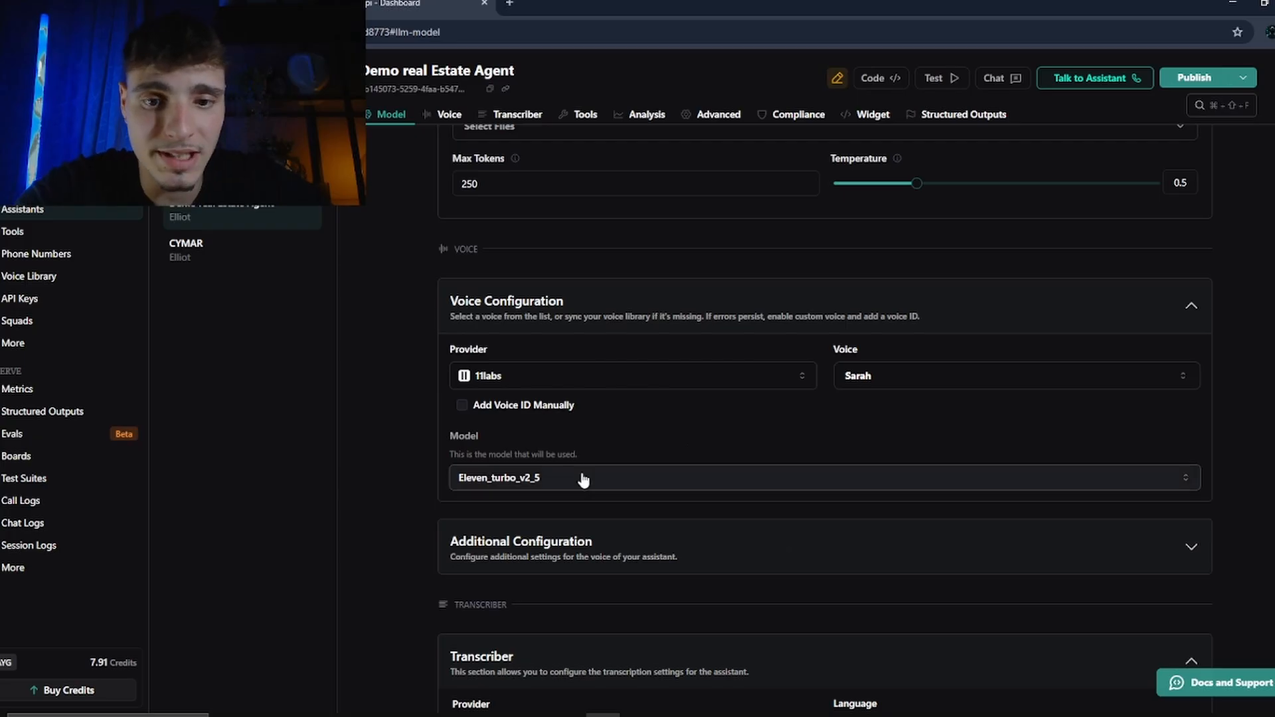
left_click(500, 478)
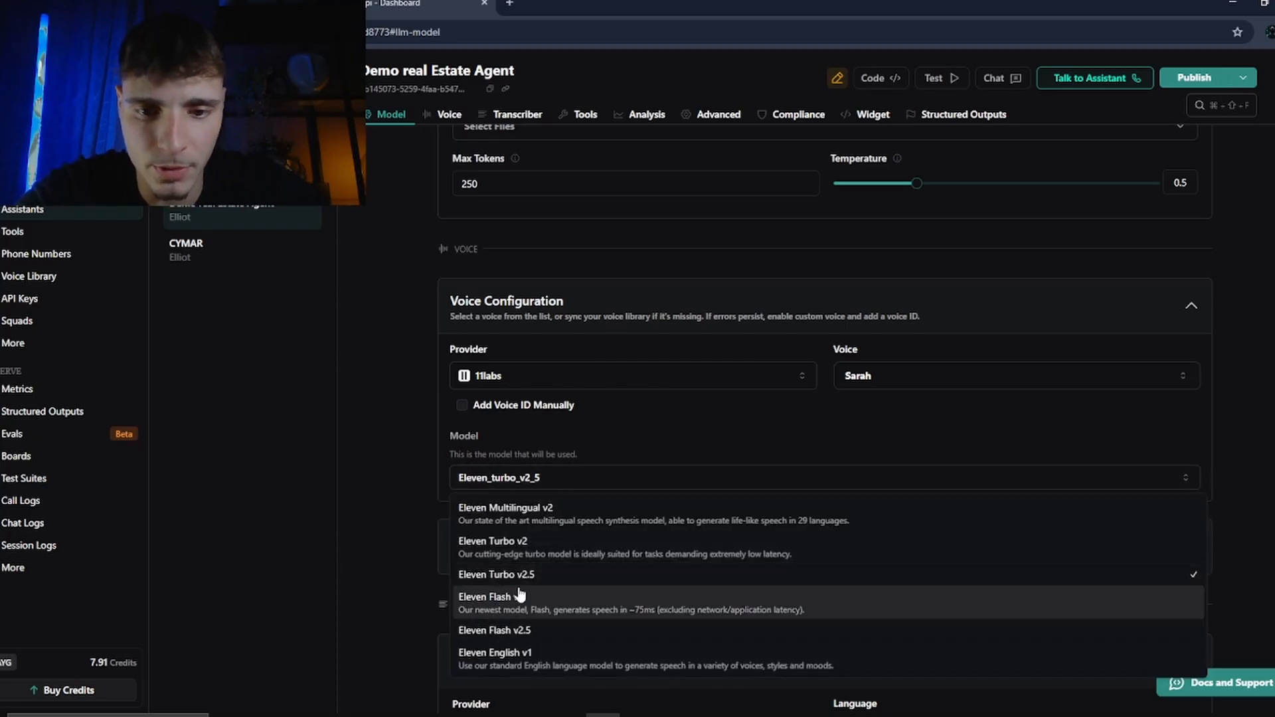
left_click(677, 488)
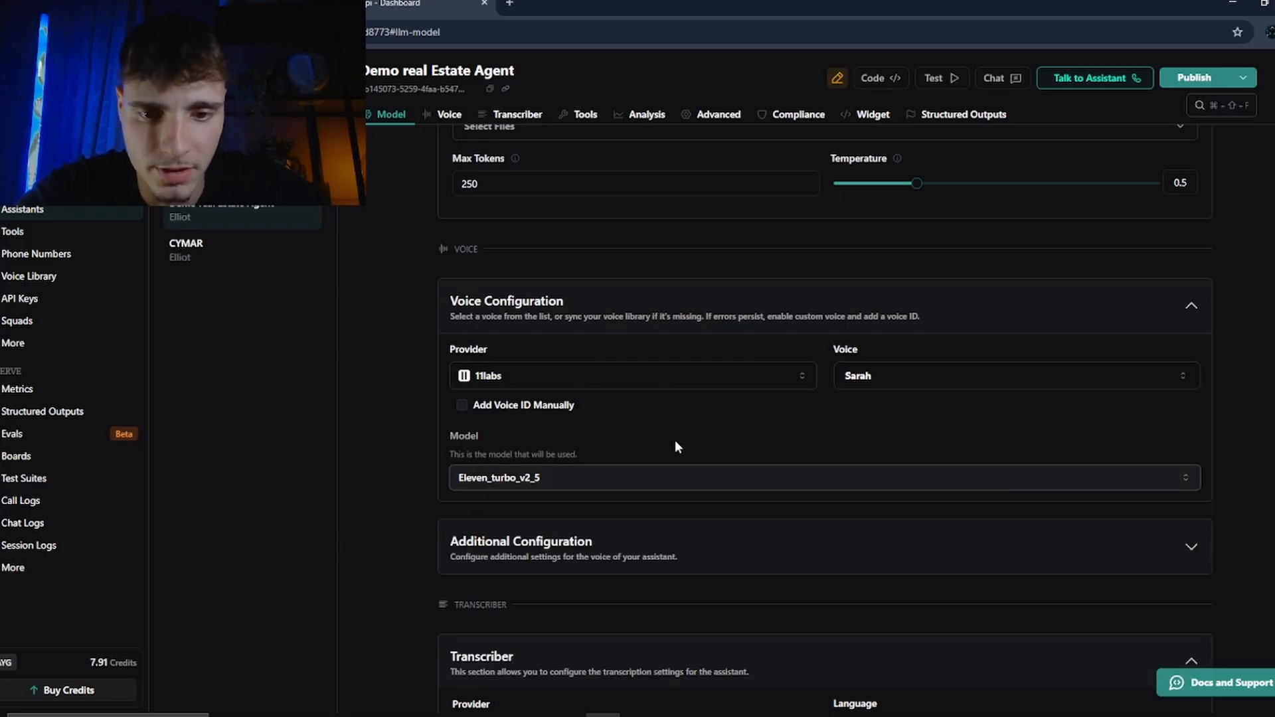
- Look over the transcriber's provider, language and model options without changing them
scroll(831, 452, "down", 5)
left_click(524, 351)
left_click(727, 321)
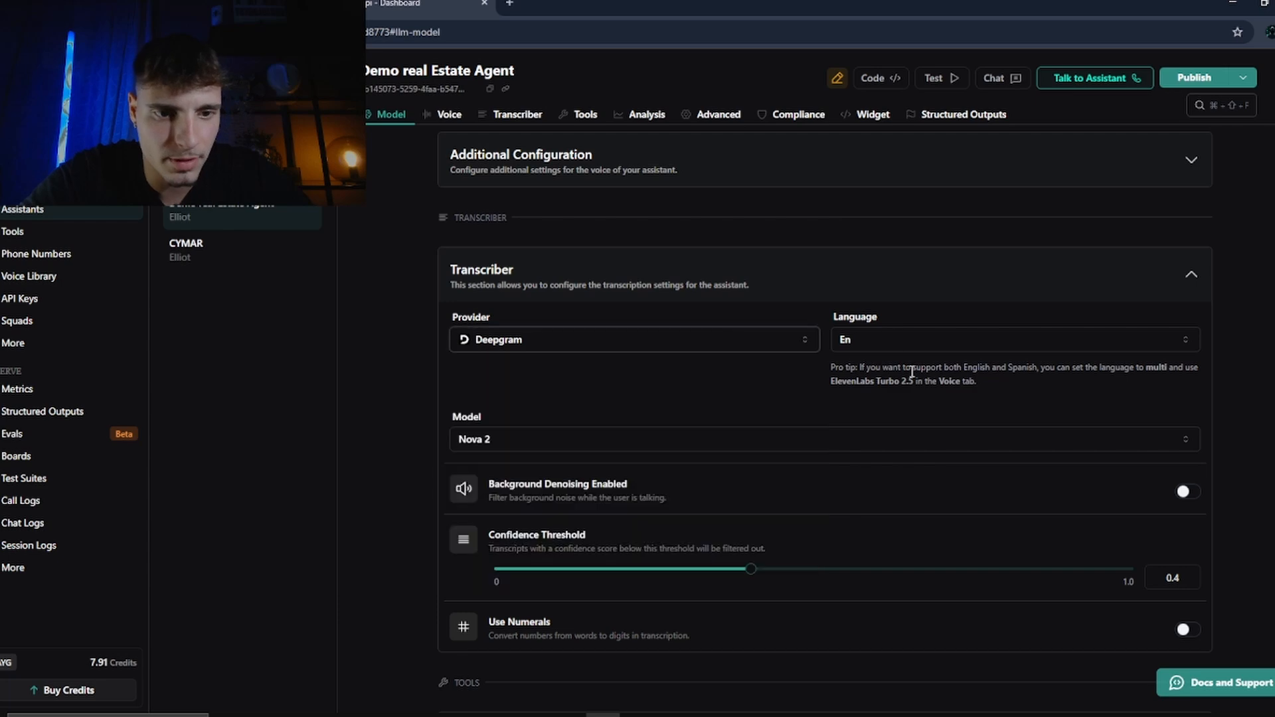
left_click(890, 341)
left_click(591, 384)
scroll(589, 391, "down", 3)
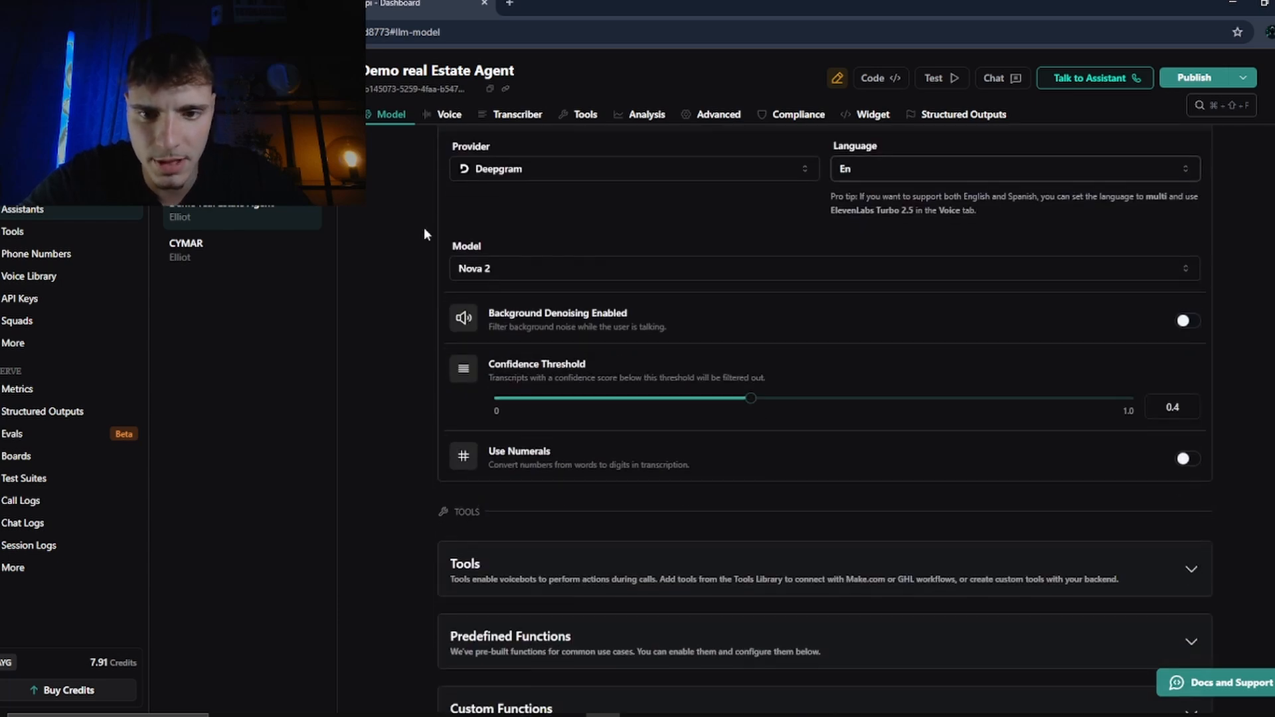
left_click(507, 266)
left_click(520, 251)
scroll(688, 415, "up", 2)
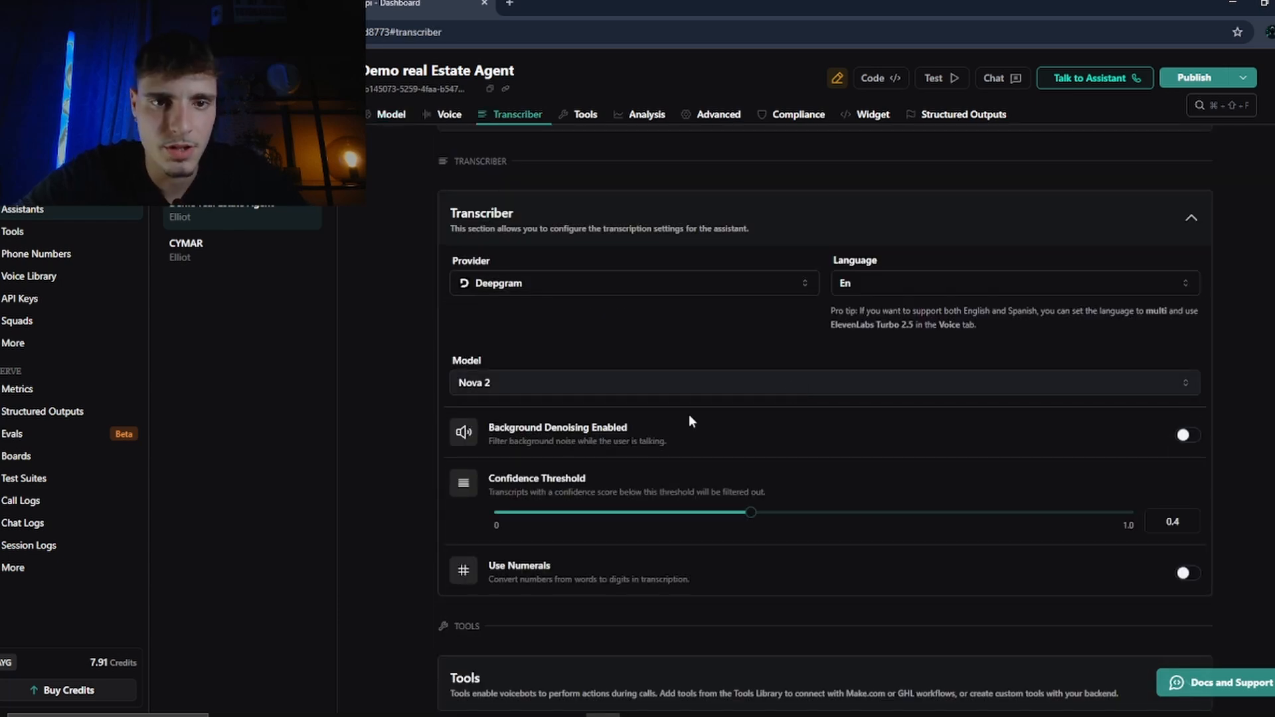
- Set the Start Speaking Plan's wait time to 0.3 seconds in the advanced settings
left_click(698, 115)
scroll(556, 344, "down", 4)
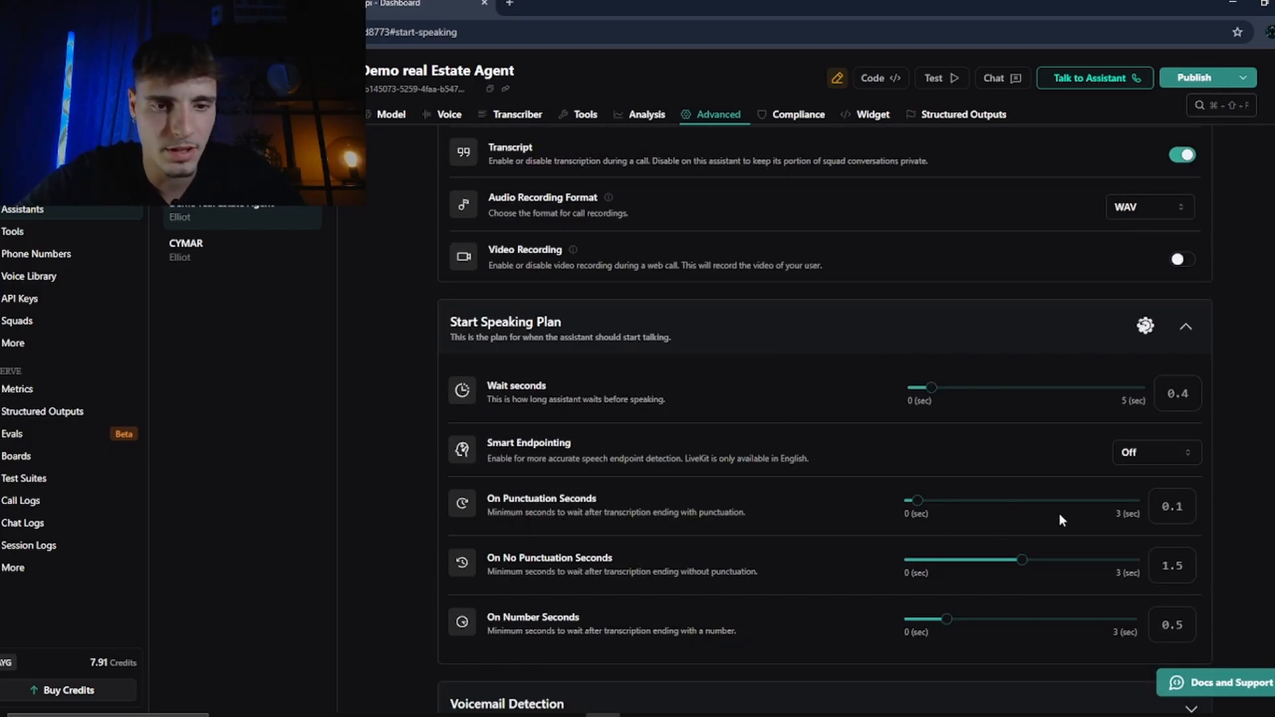
scroll(959, 469, "down", 1)
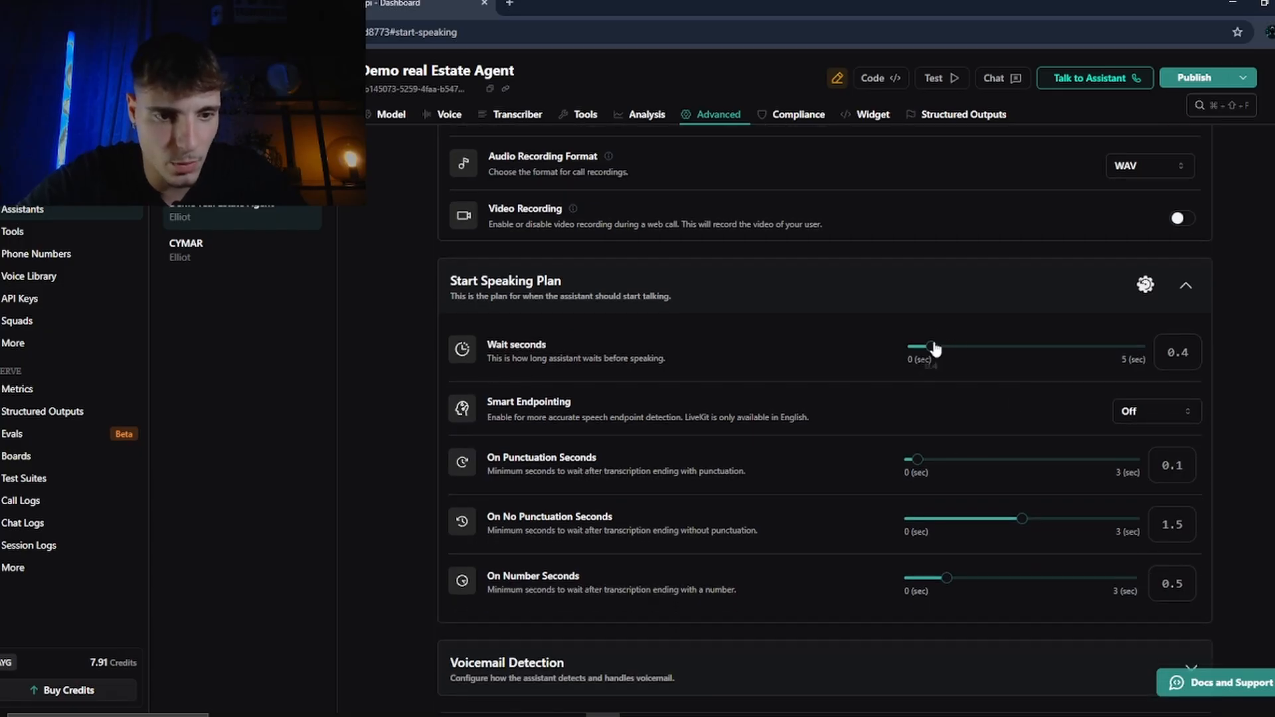
left_click_drag(935, 348, 924, 350)
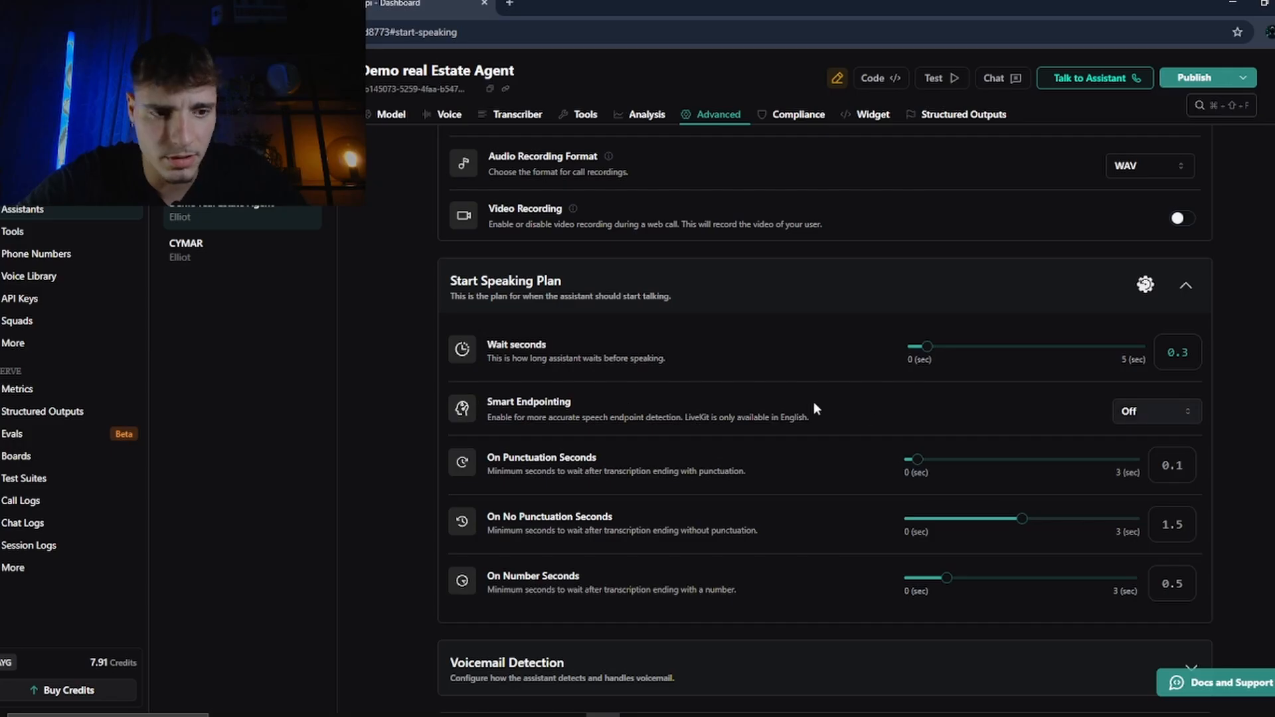
- Review the Start Speaking Plan's punctuation, no-punctuation and number wait settings
left_click_drag(487, 457, 603, 456)
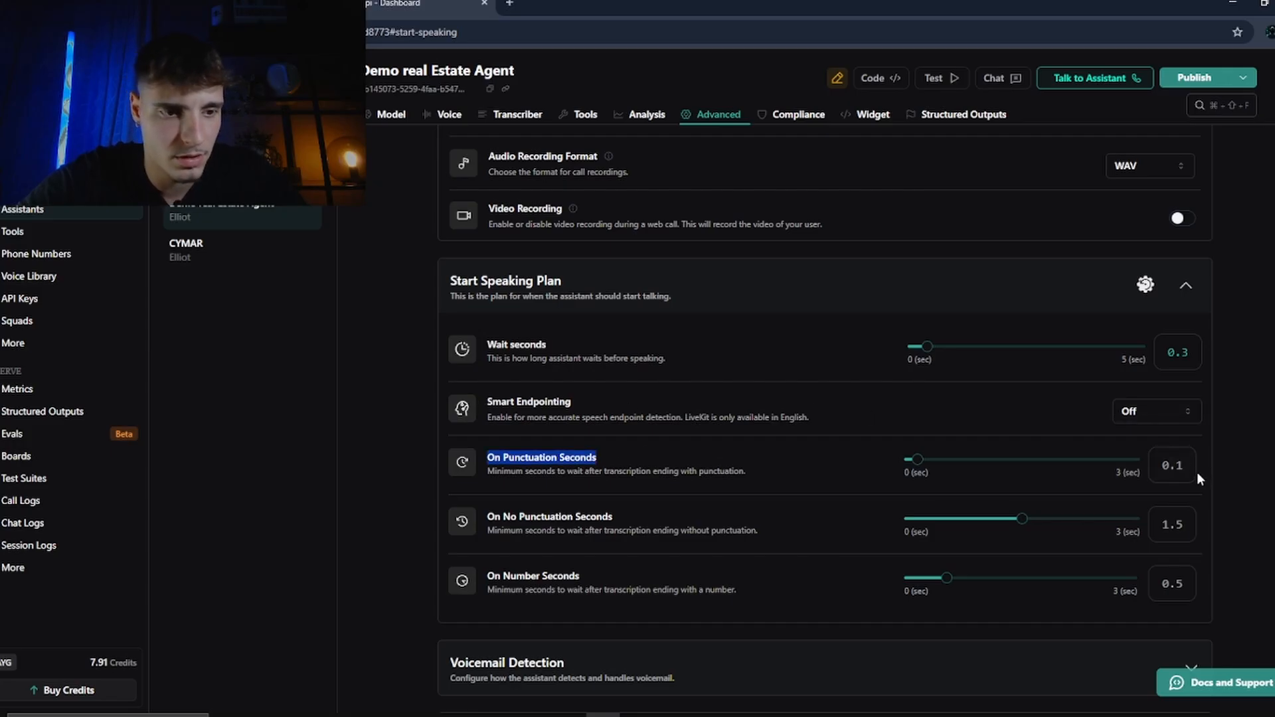
left_click_drag(488, 516, 649, 510)
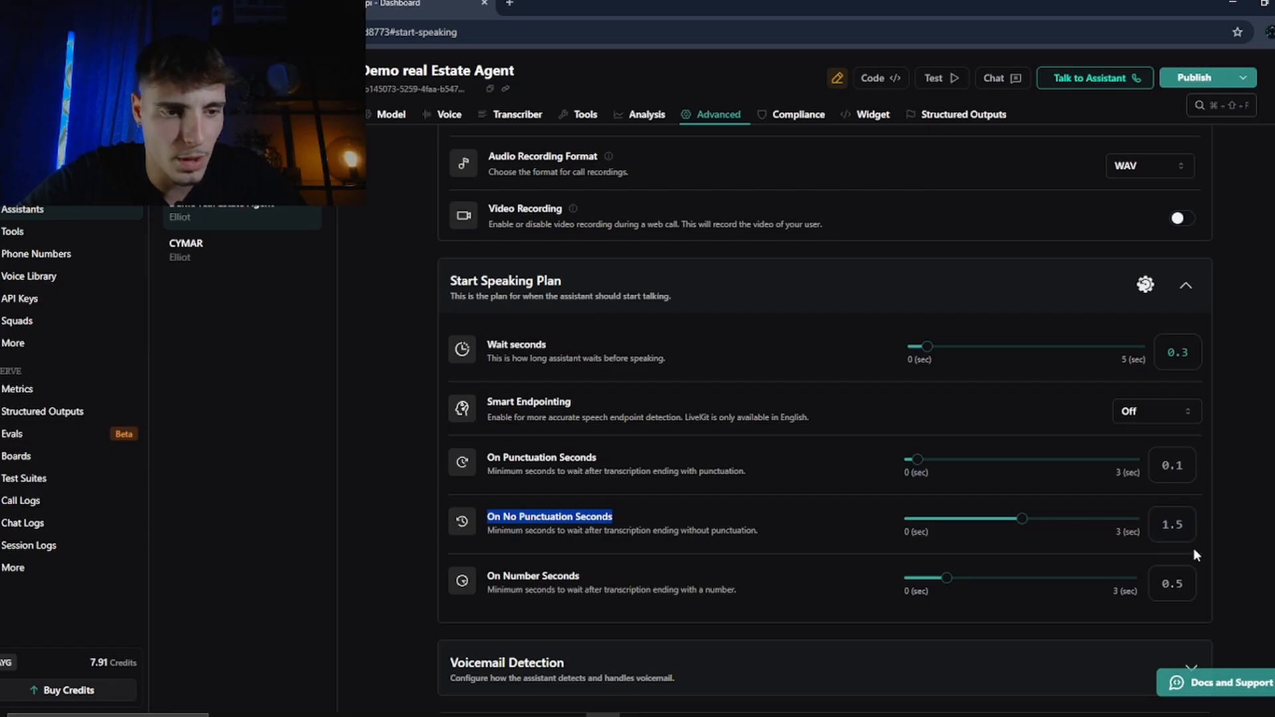
scroll(767, 528, "down", 1)
left_click_drag(486, 534, 595, 530)
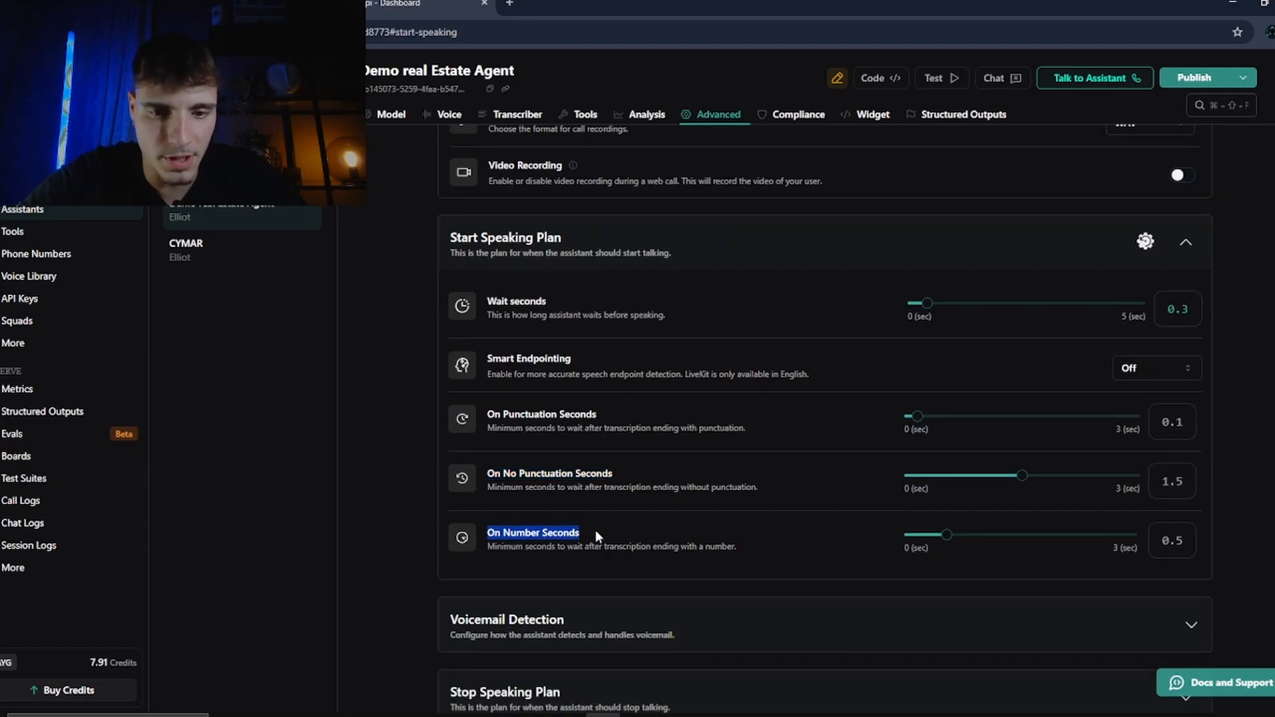
scroll(1241, 535, "up", 1)
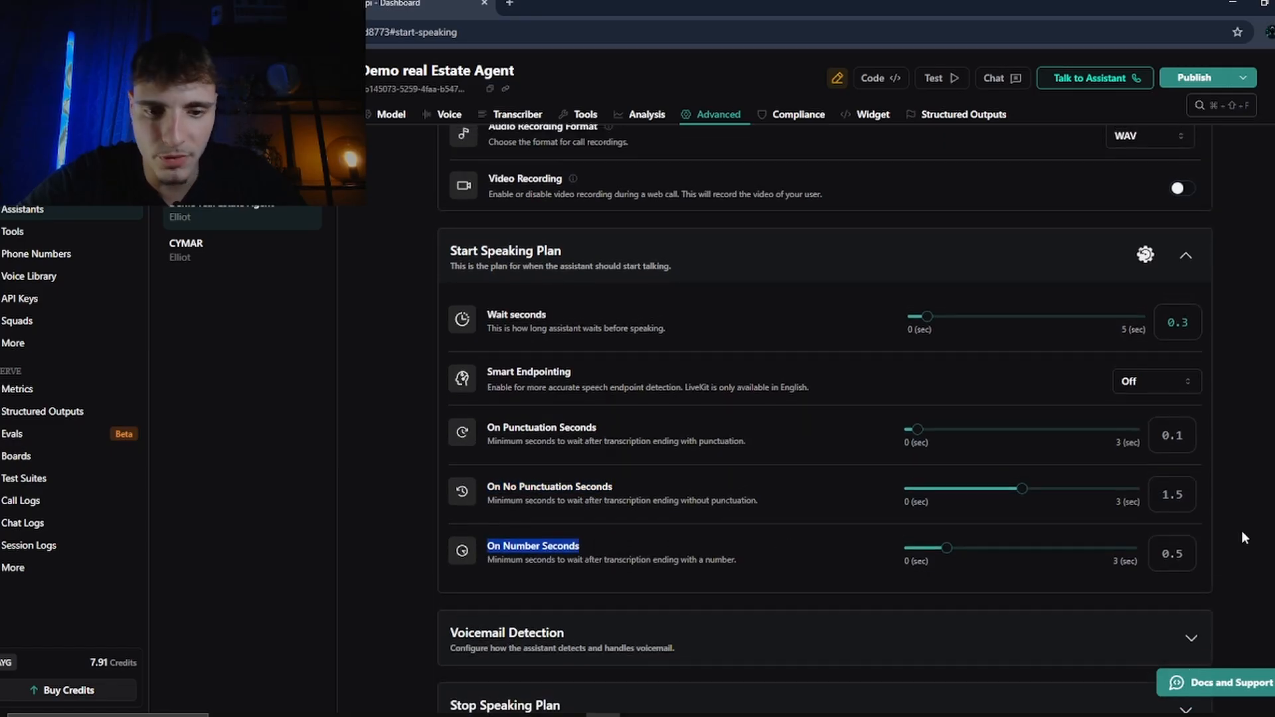
left_click(817, 571)
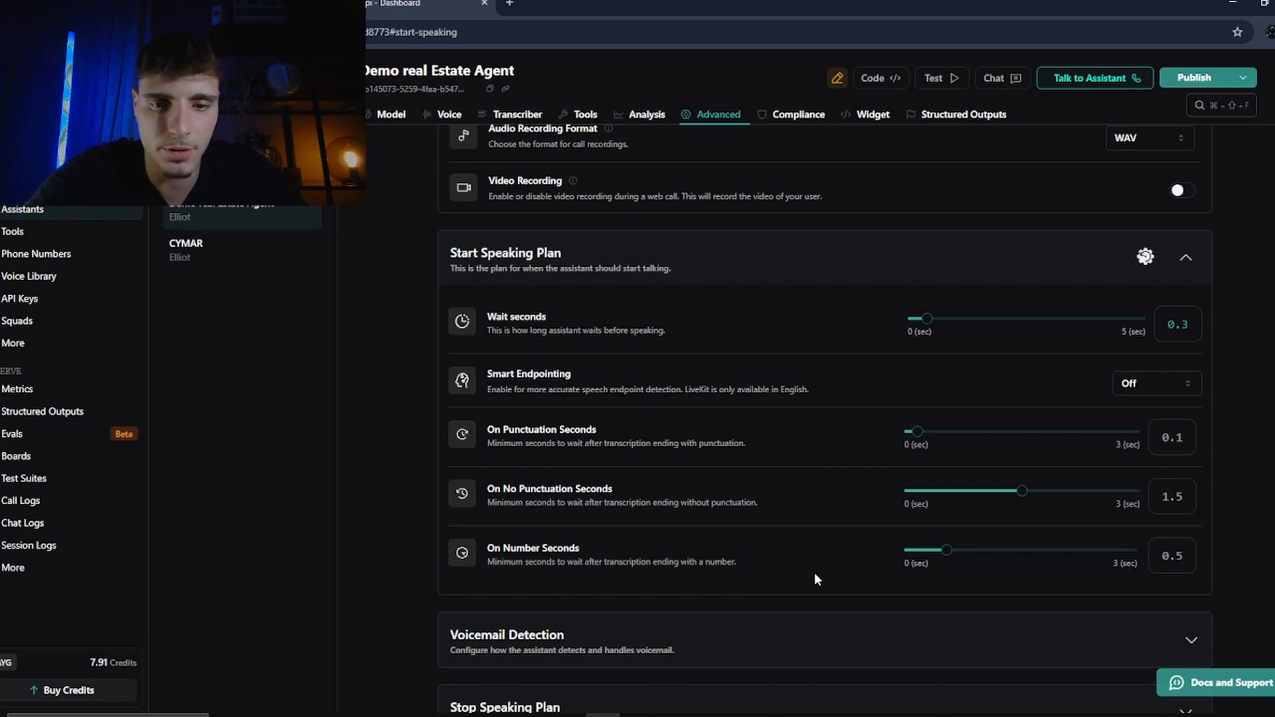
left_click_drag(800, 580, 461, 287)
left_click(777, 563)
- Review the assistant's Stop Speaking Plan and Call Timeout Settings, including silence timeout and maximum duration
scroll(777, 505, "down", 5)
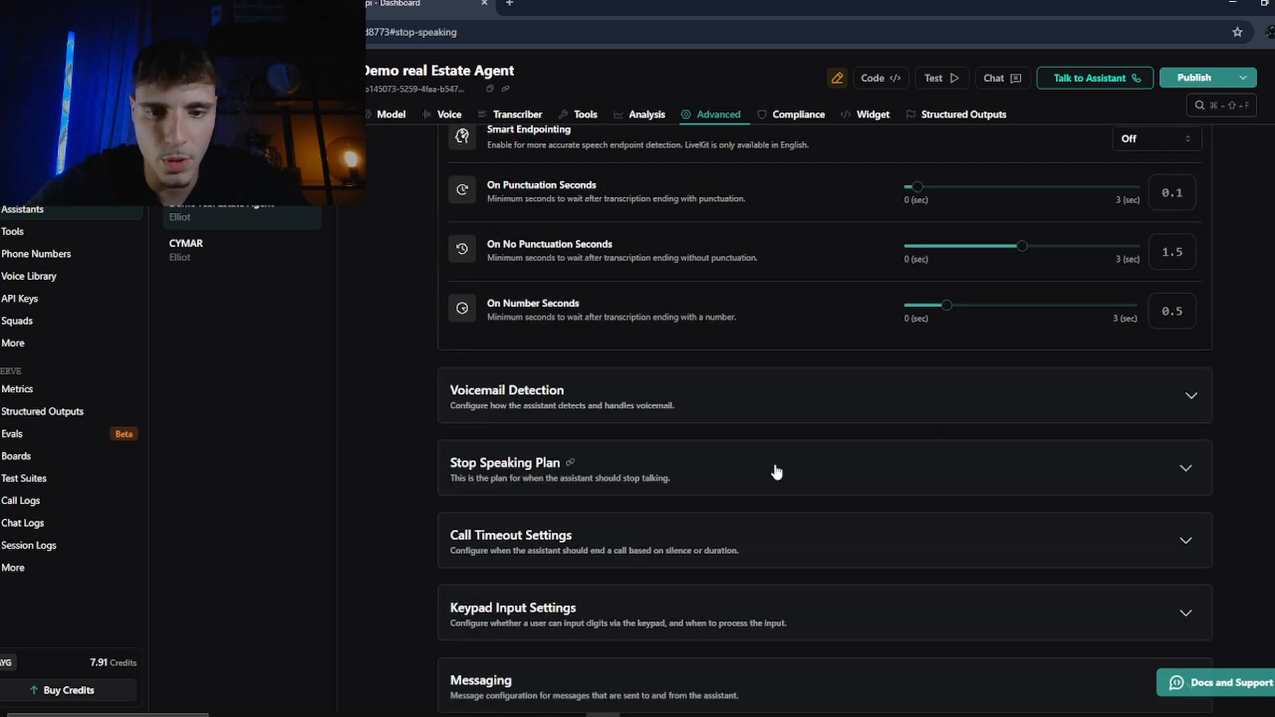
left_click(775, 399)
scroll(983, 526, "down", 2)
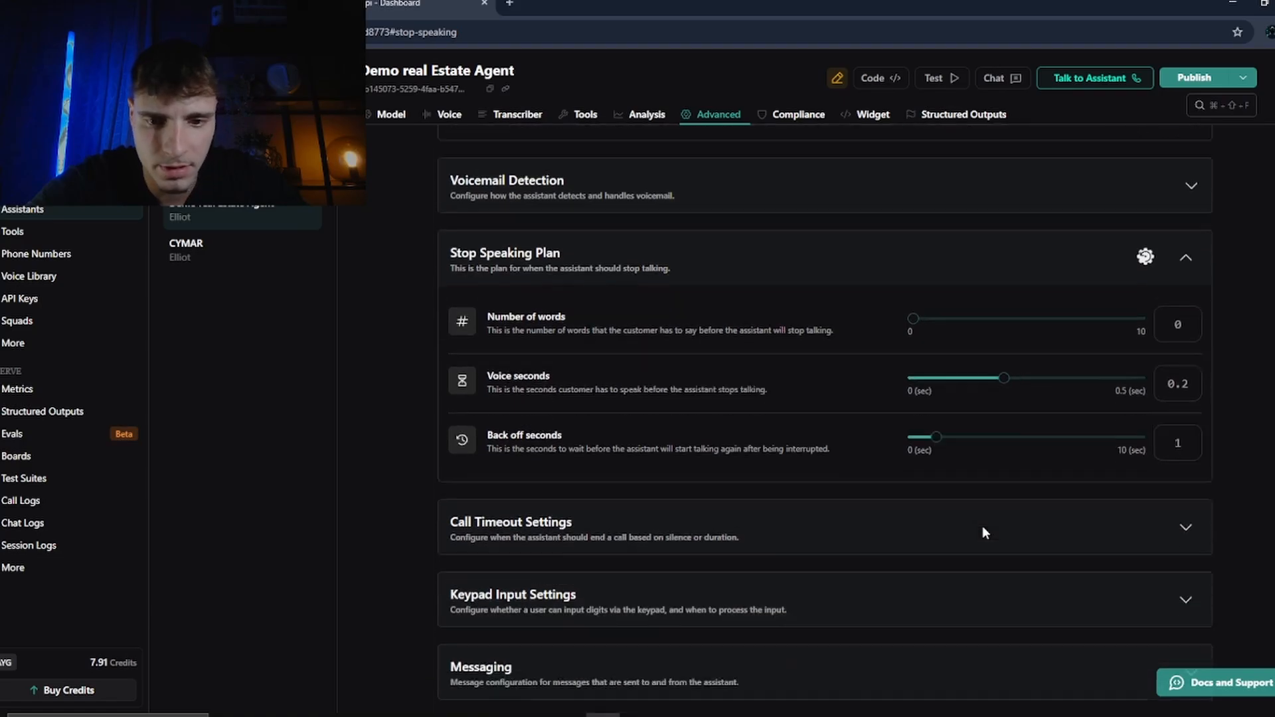
left_click(982, 526)
scroll(730, 399, "down", 1)
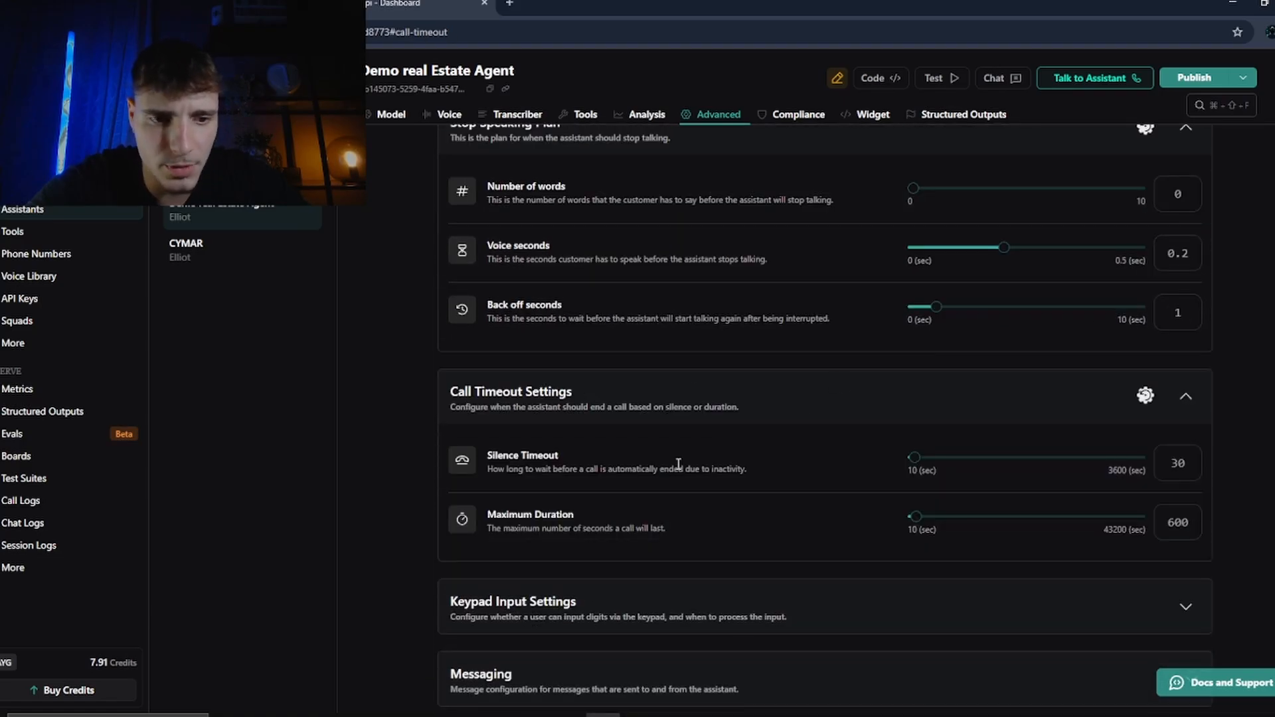
scroll(678, 466, "down", 1)
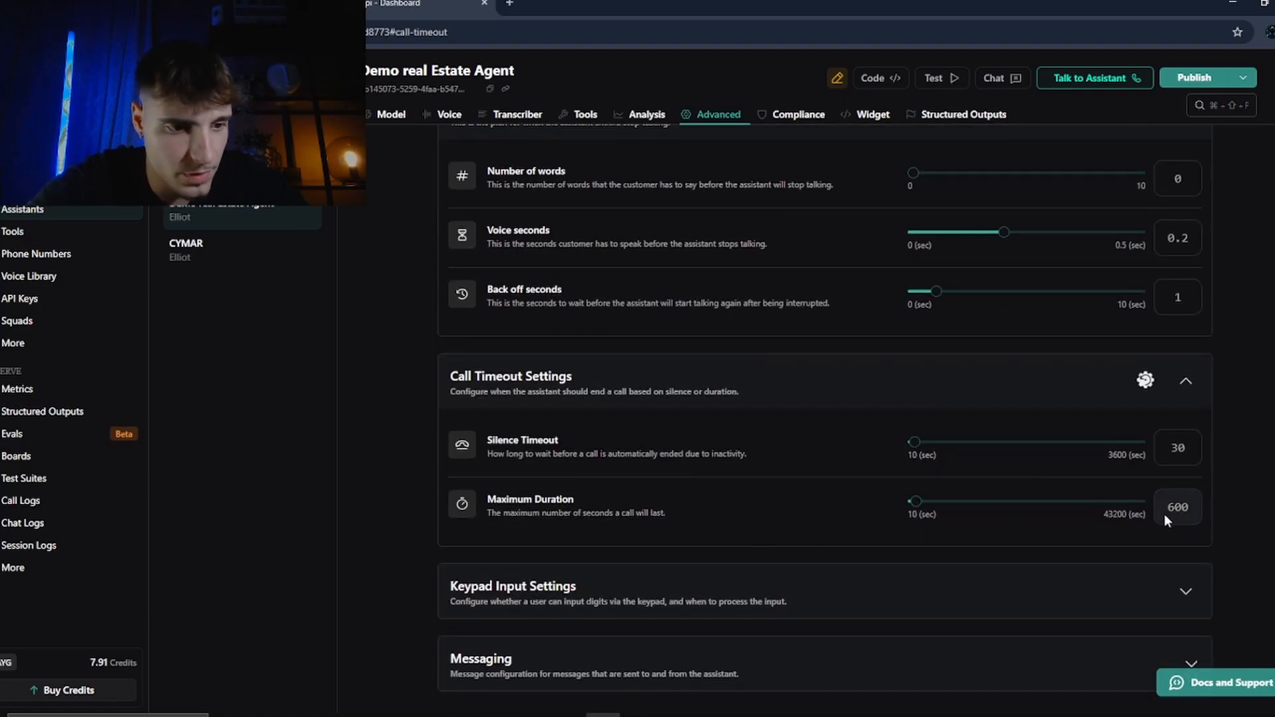
left_click_drag(482, 503, 647, 493)
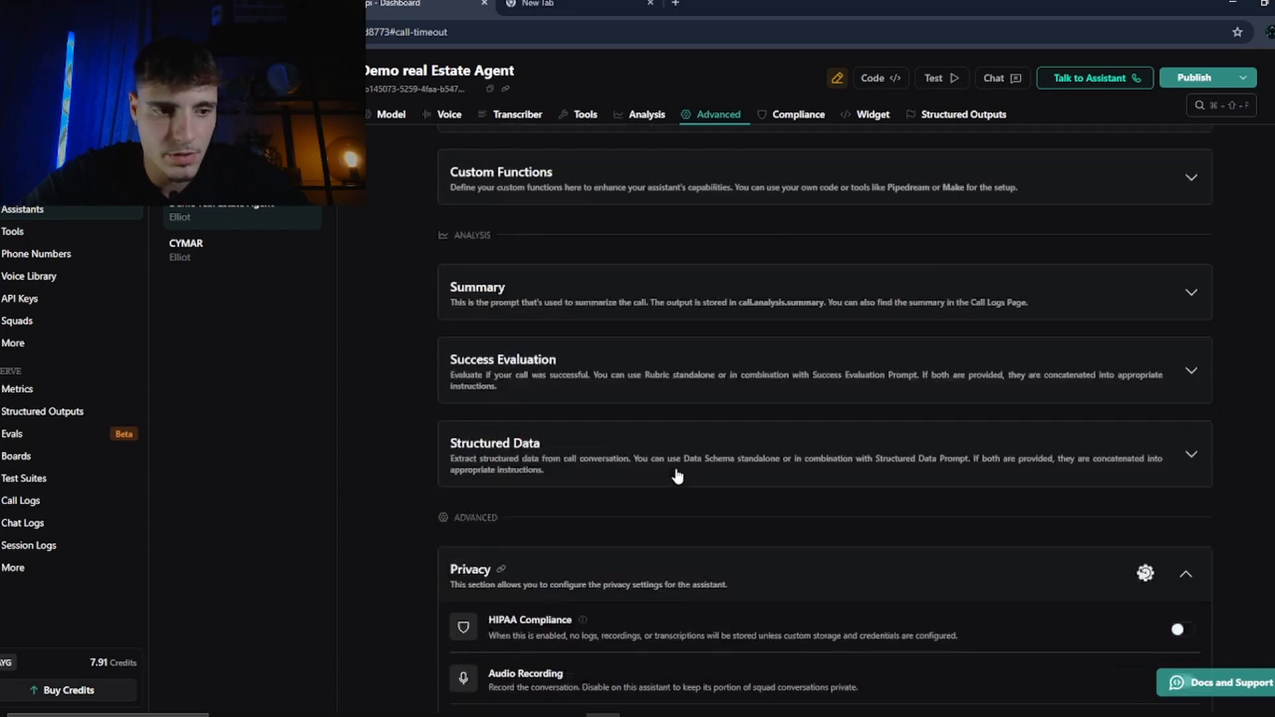
scroll(677, 477, "up", 12)
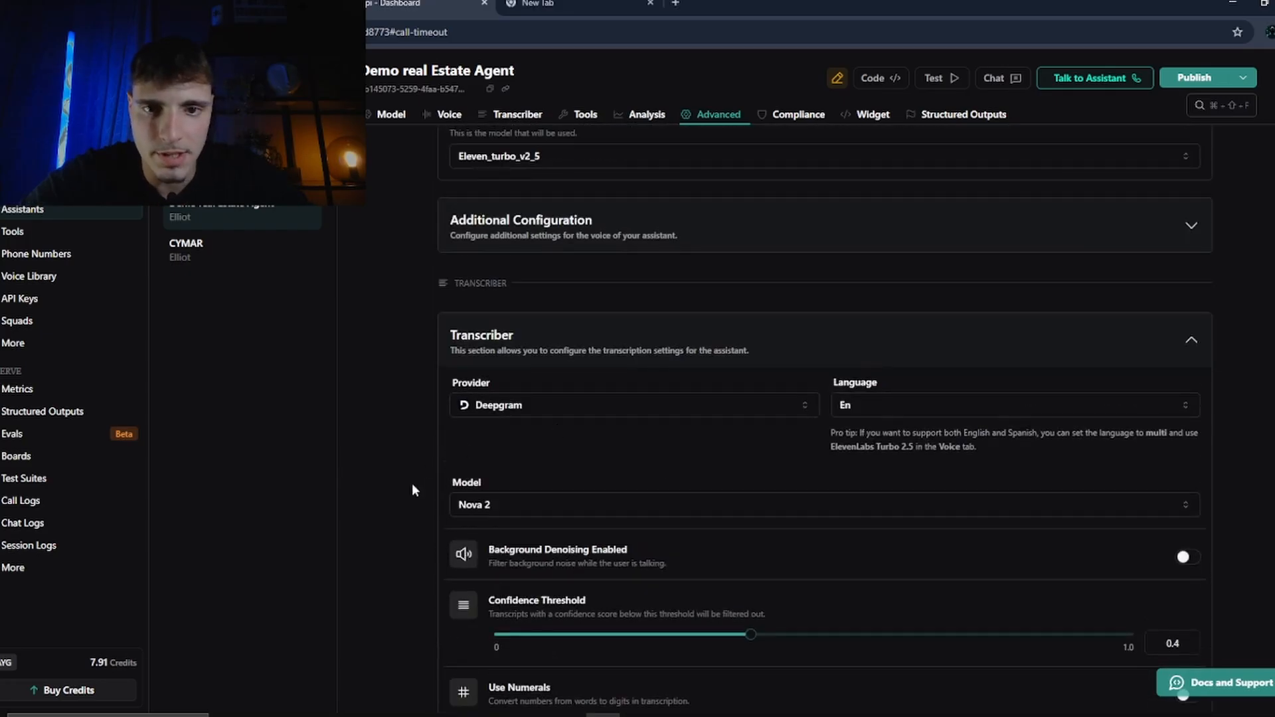
- Switch to the new browser tab and open make.com
left_click(577, 4)
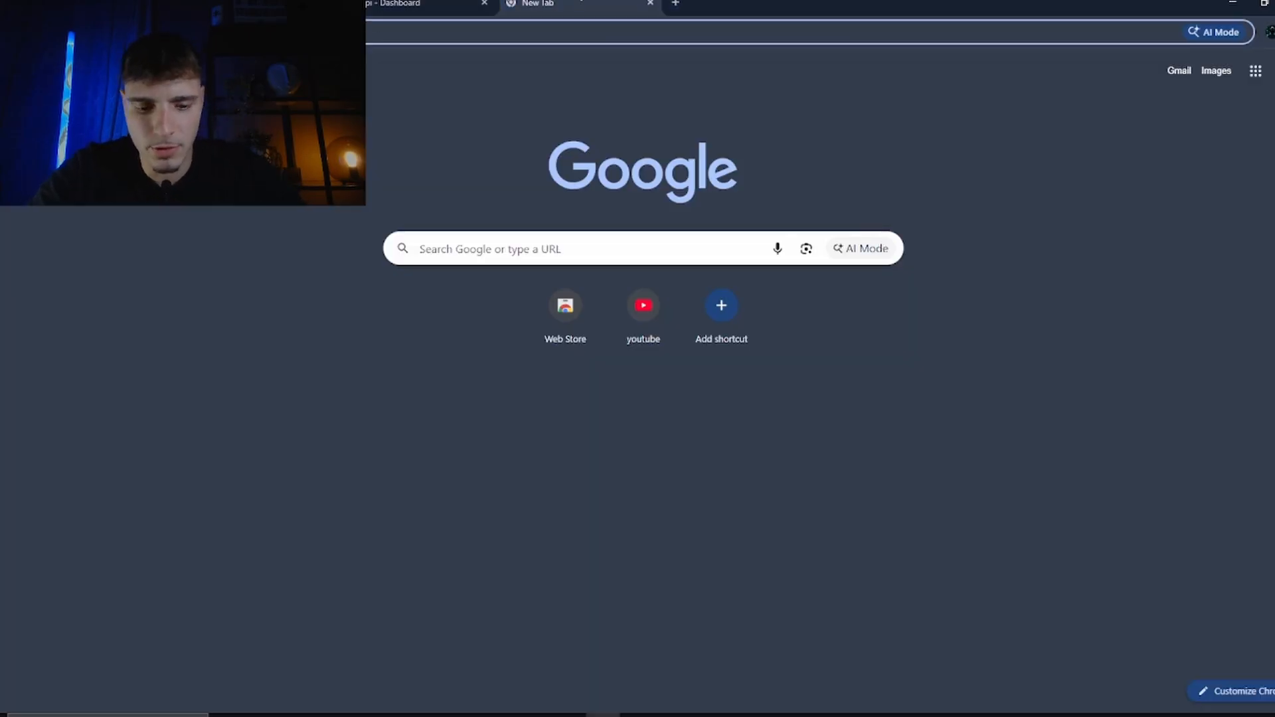
type("make.com")
key("Return")
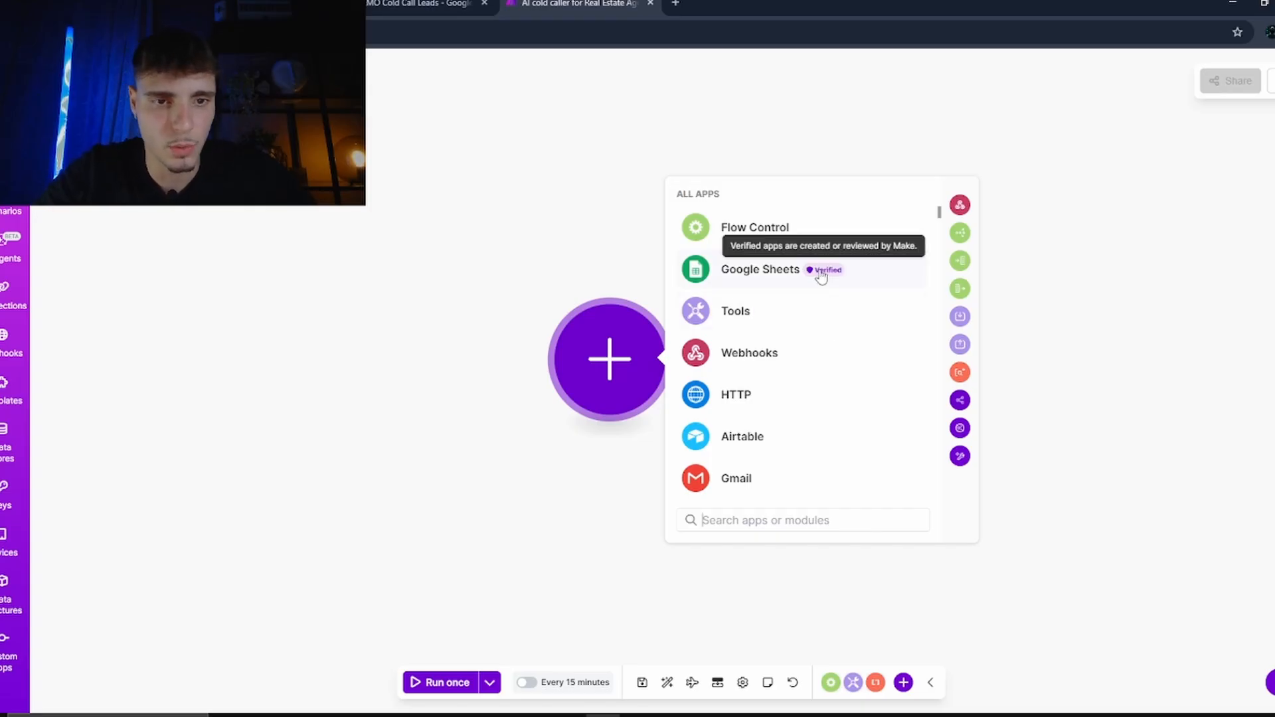
- Add a Google Sheets Search Rows module as the first module of the Make scenario
left_click(821, 269)
scroll(831, 457, "down", 2)
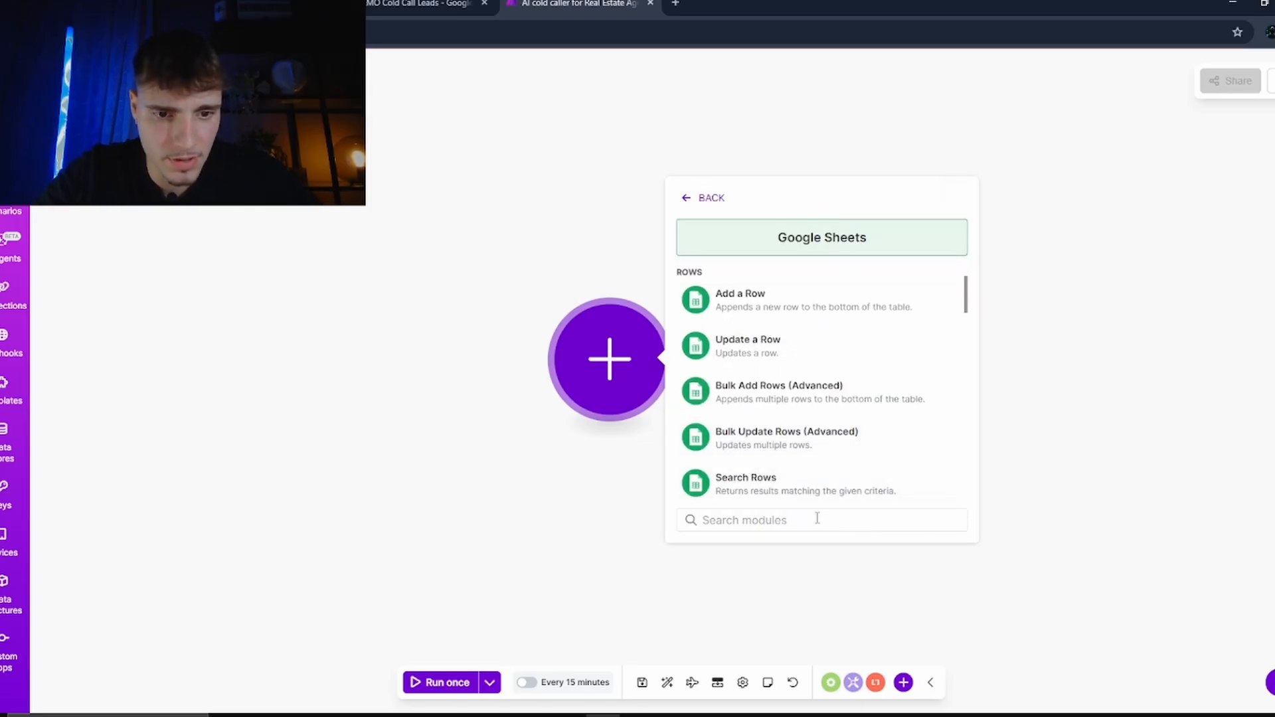
left_click(808, 494)
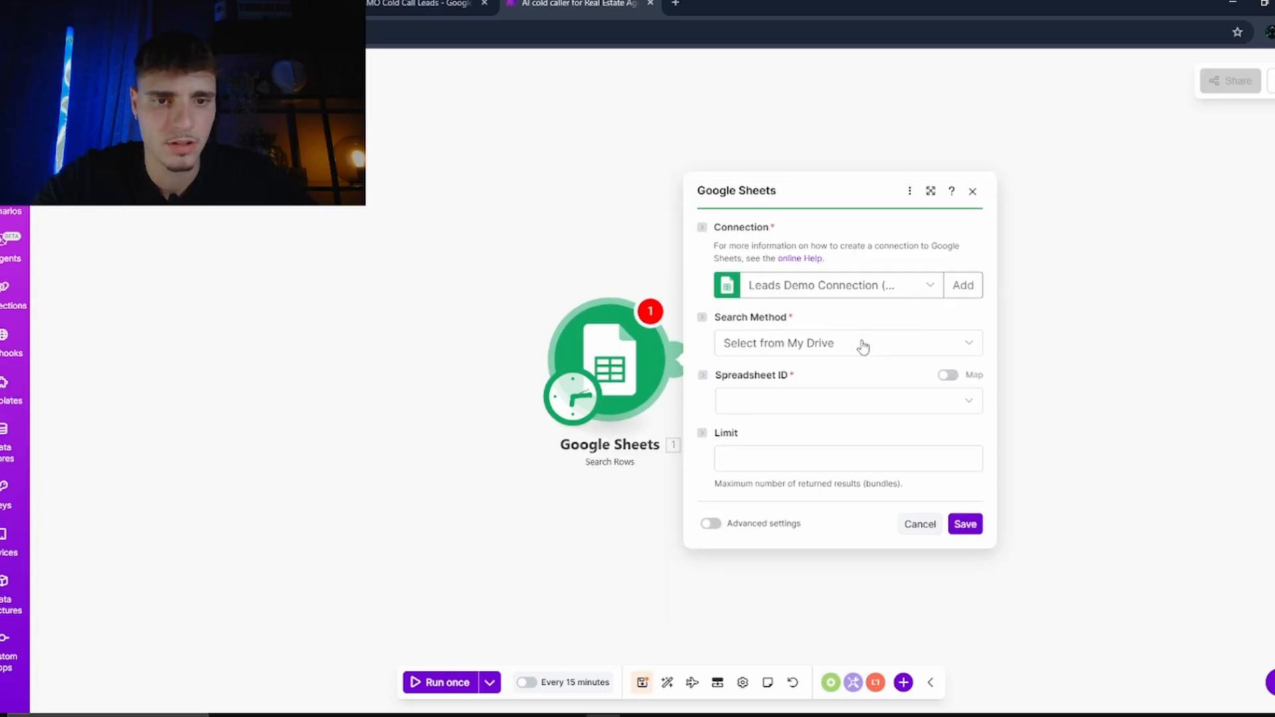
- Set the Search Rows module's source to the DEMO Cold Call Leads spreadsheet and its Sheet1
left_click(888, 354)
left_click(860, 366)
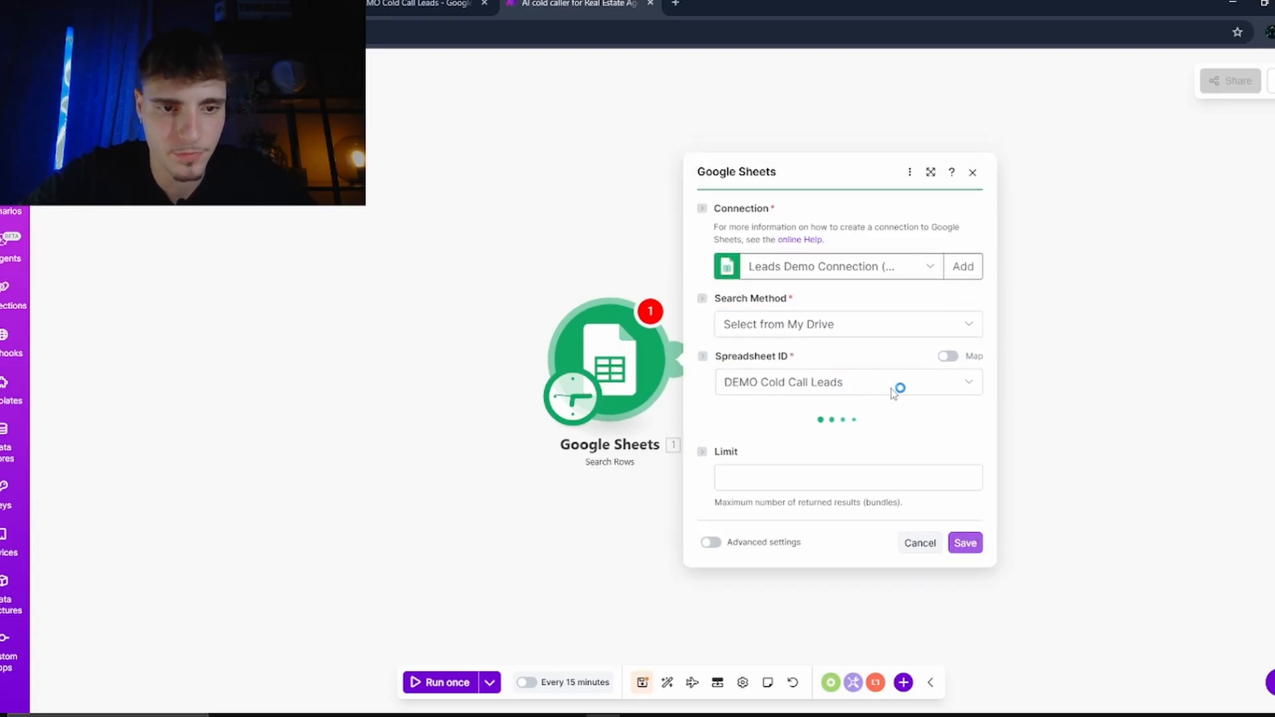
left_click(800, 429)
left_click(743, 454)
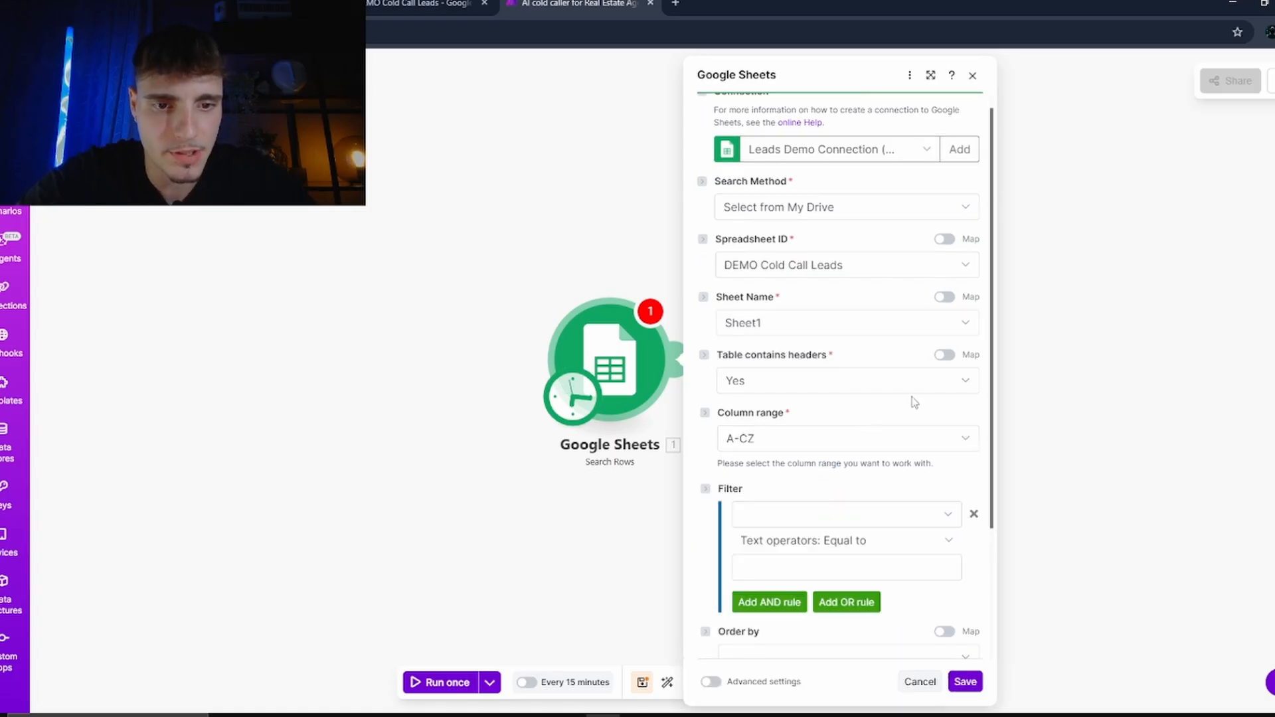
- Filter the searched rows to those where NAME (A) meets the basic operator Exists
scroll(843, 463, "down", 2)
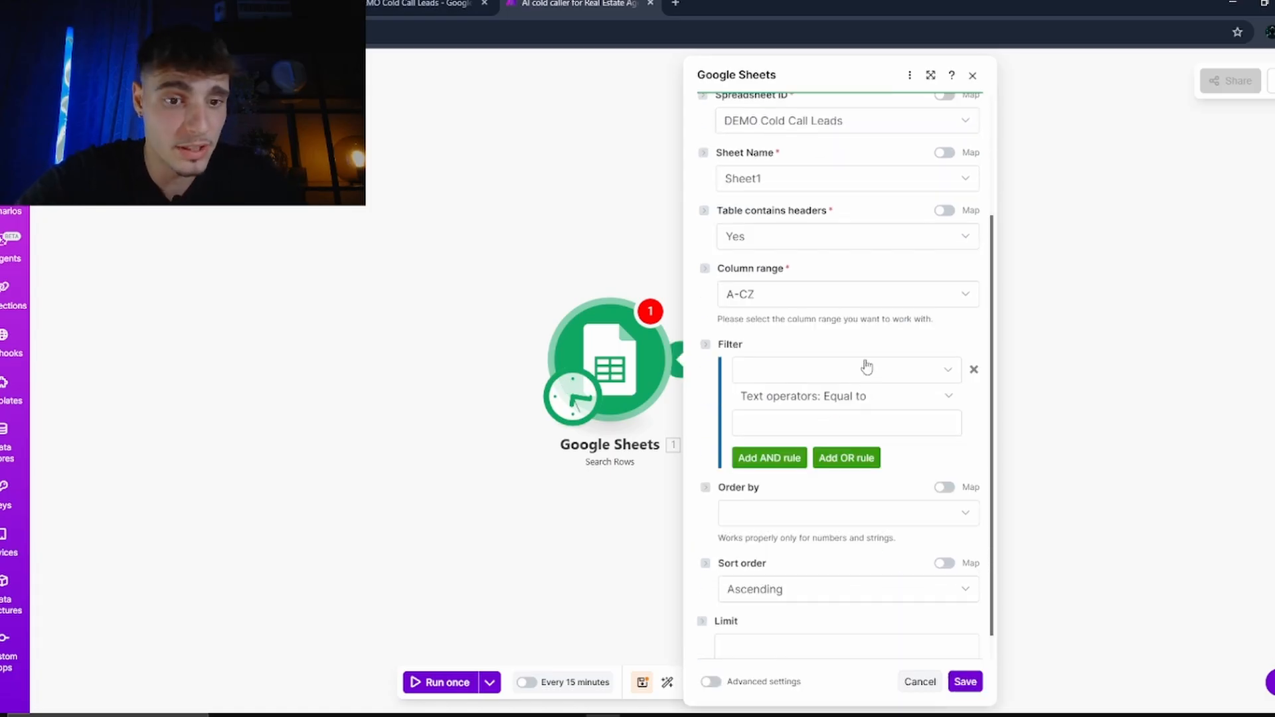
left_click(868, 368)
left_click(811, 395)
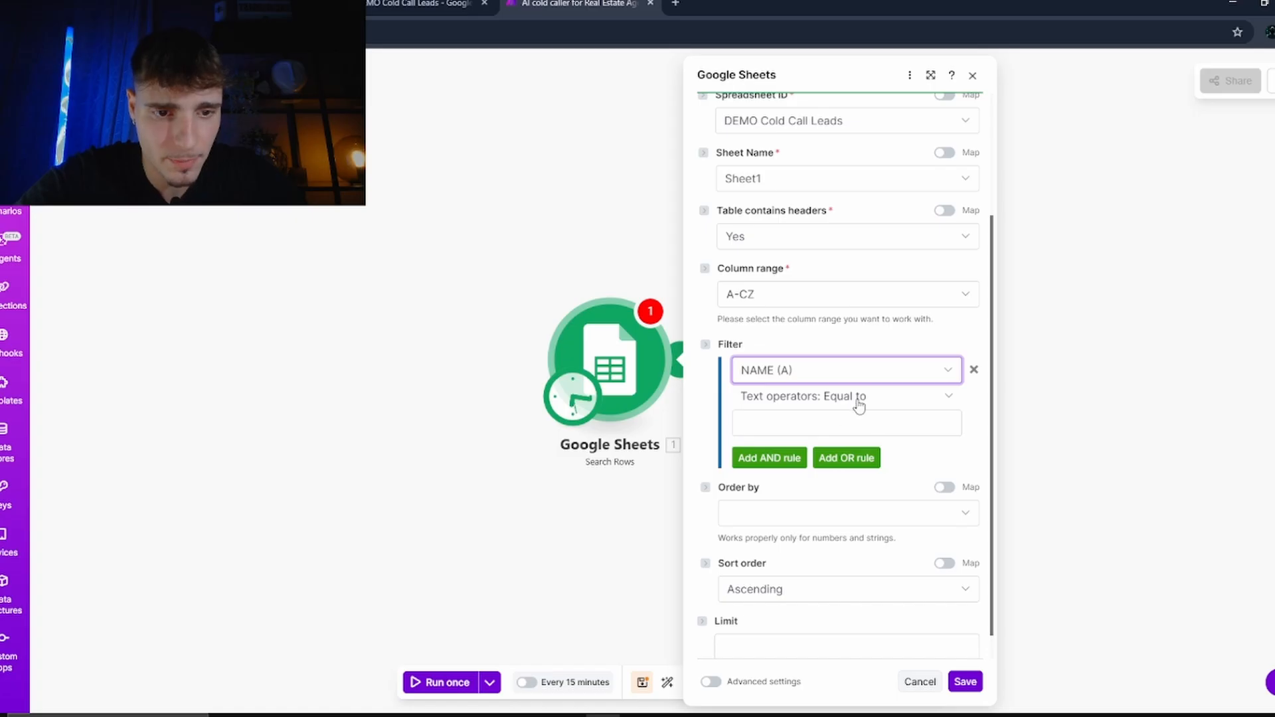
left_click(859, 401)
left_click(750, 460)
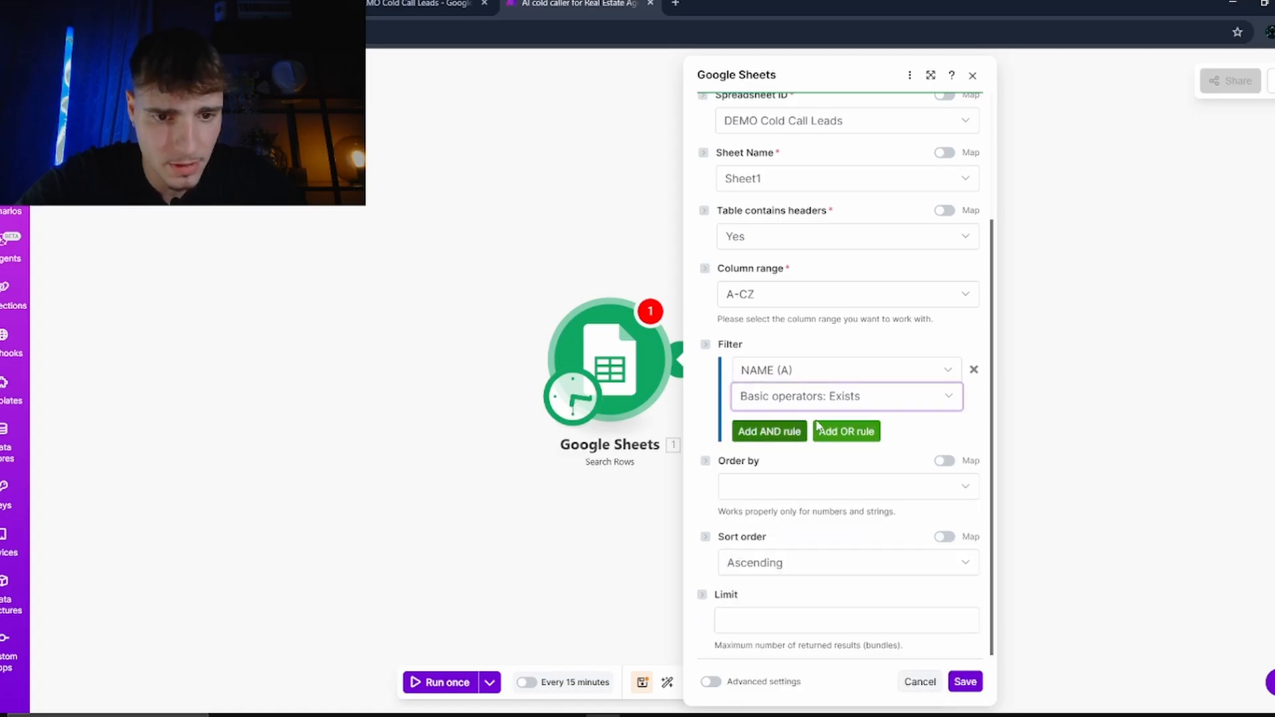
- Add an AND rule to the filter requiring that NUMBER (fake) (B) Exists
left_click(769, 431)
left_click(807, 458)
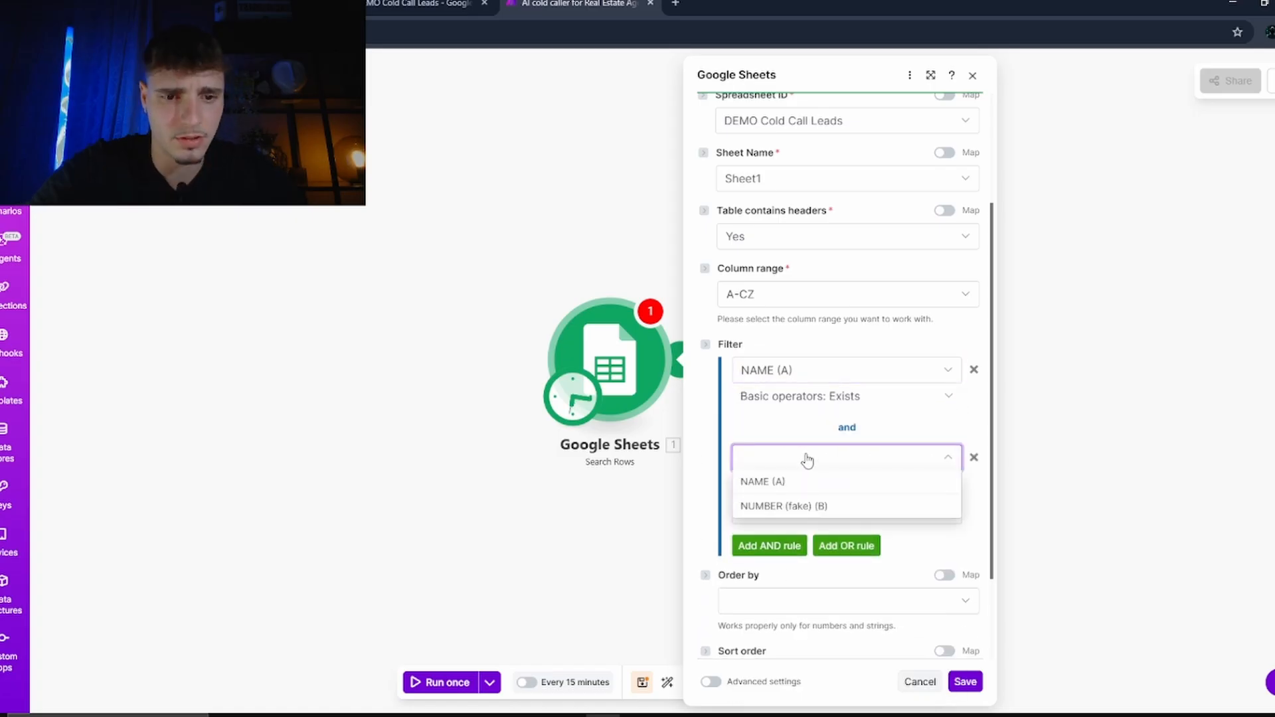
left_click(834, 507)
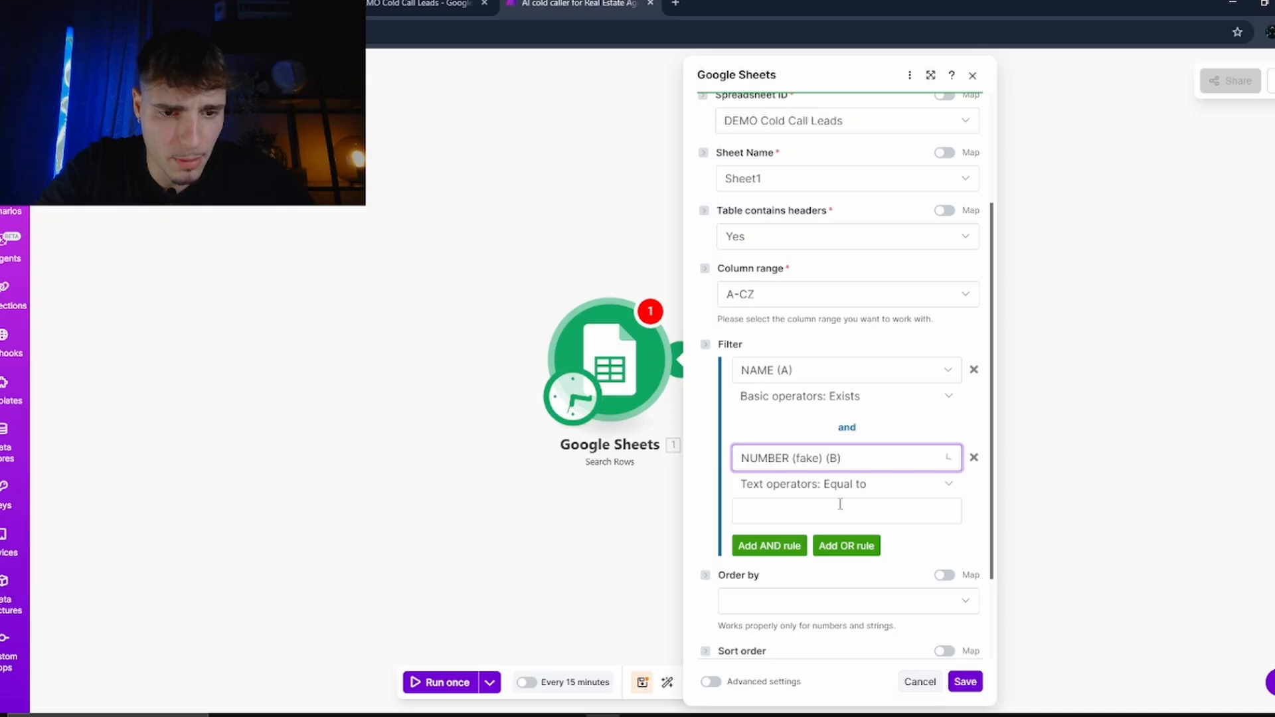
left_click(797, 516)
type("e")
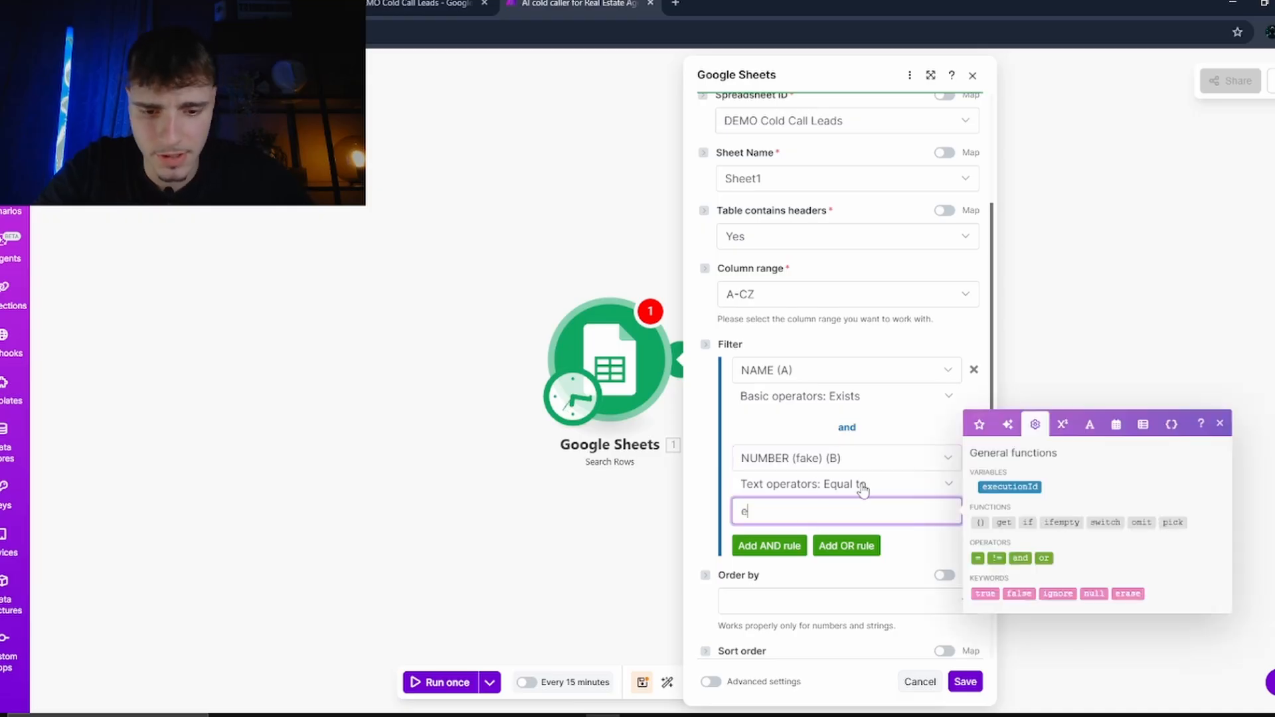
key("BackSpace")
left_click(834, 488)
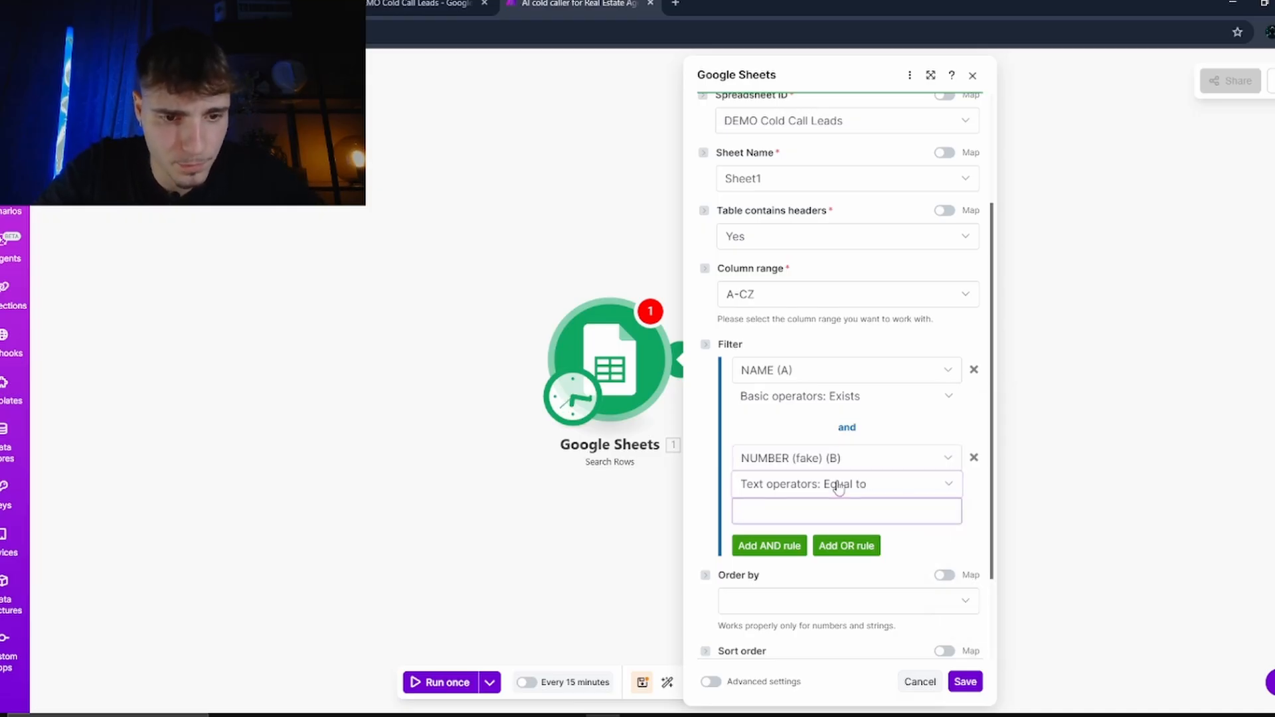
left_click(799, 553)
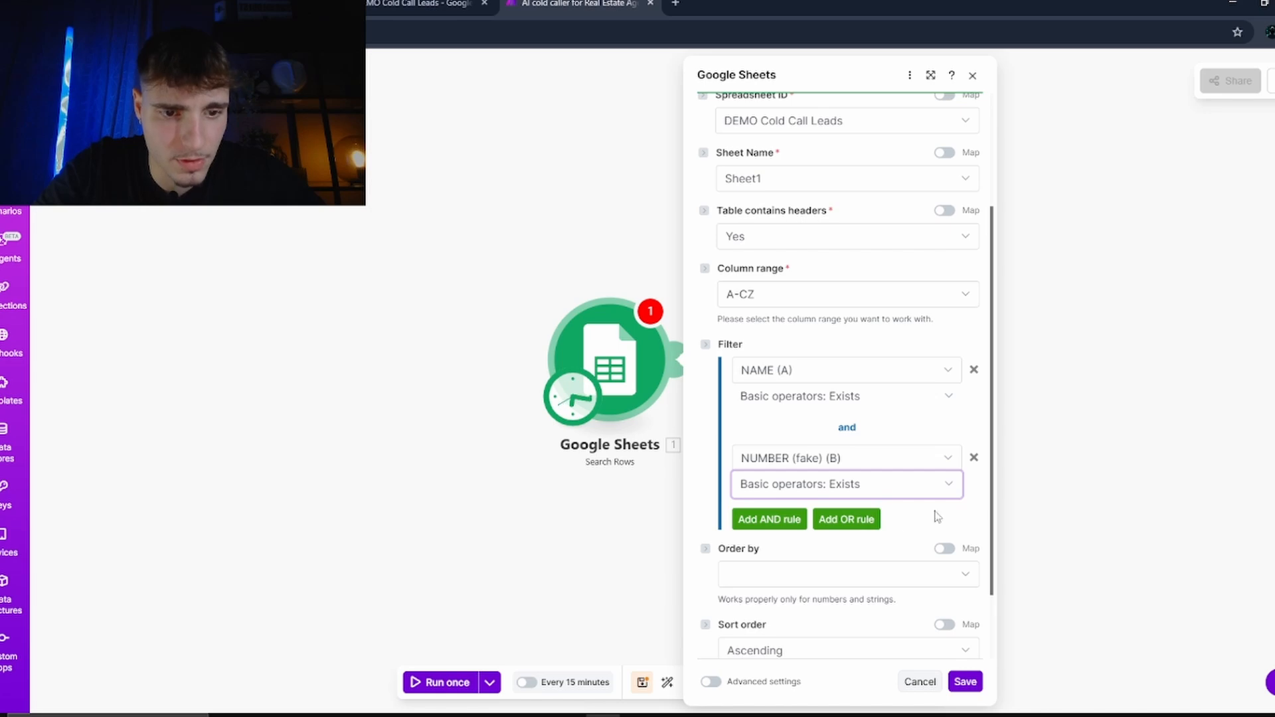
- Order the search results by Row number with the field type Number
scroll(835, 572, "down", 2)
left_click(818, 492)
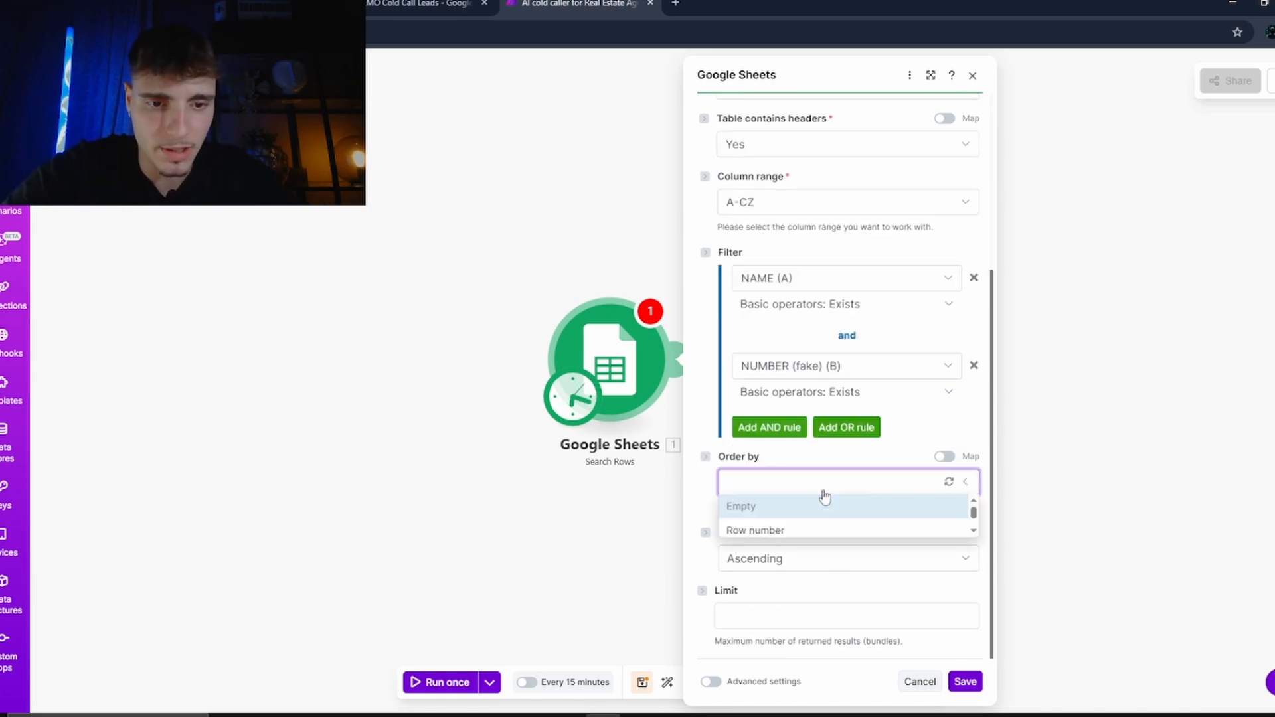
left_click(786, 529)
scroll(827, 533, "down", 1)
left_click(856, 502)
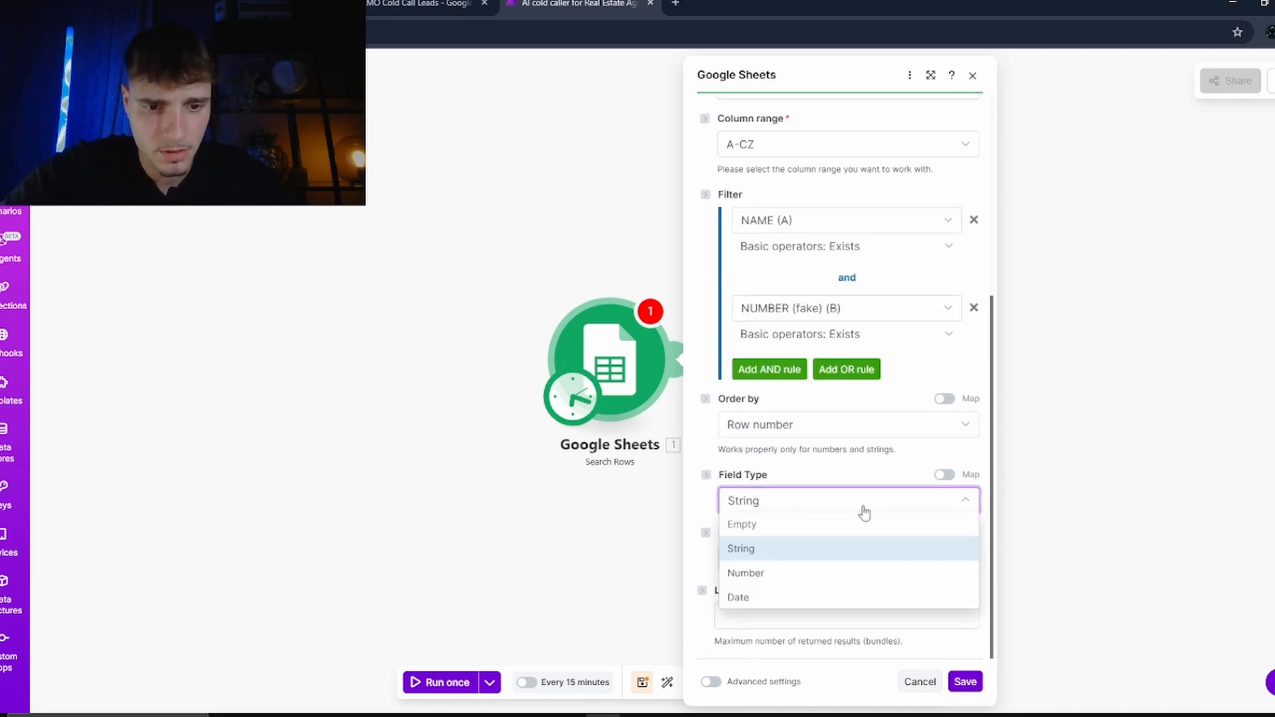
left_click(774, 576)
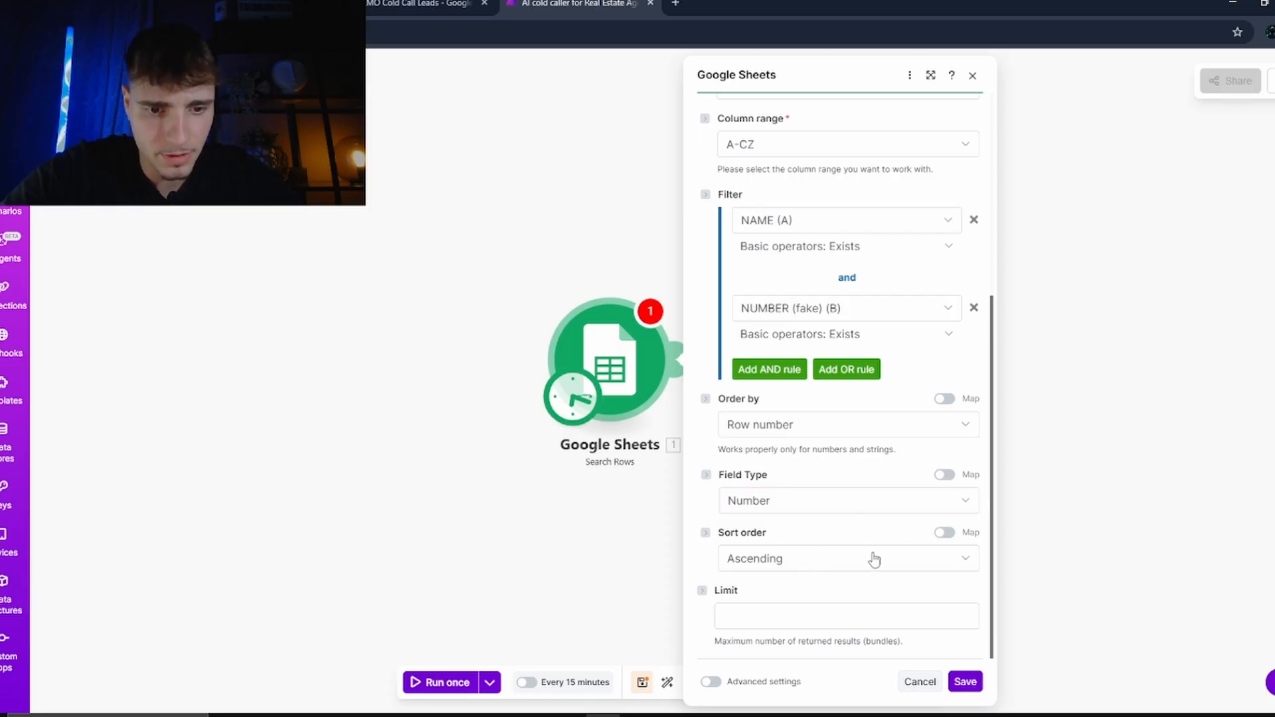
- Use the Ascending sort order, limit the search to 1 result and save the Search Rows module
left_click(818, 565)
left_click(814, 588)
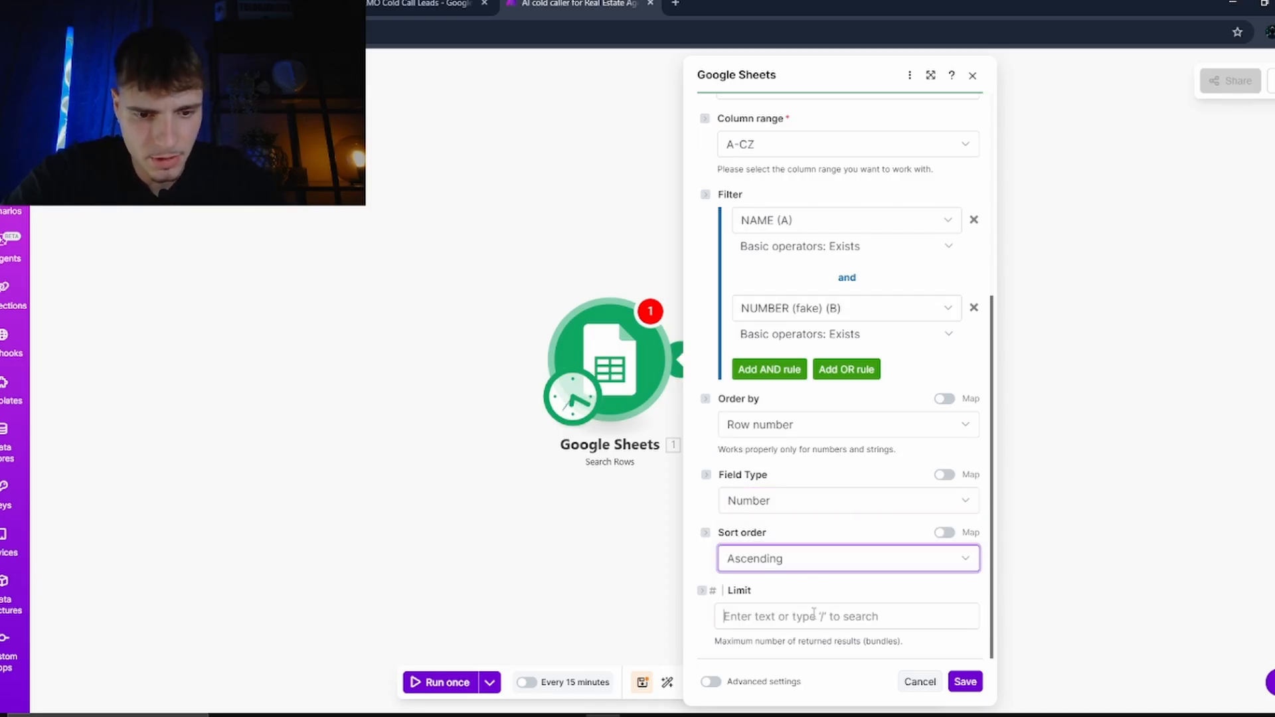
left_click(850, 616)
type("1")
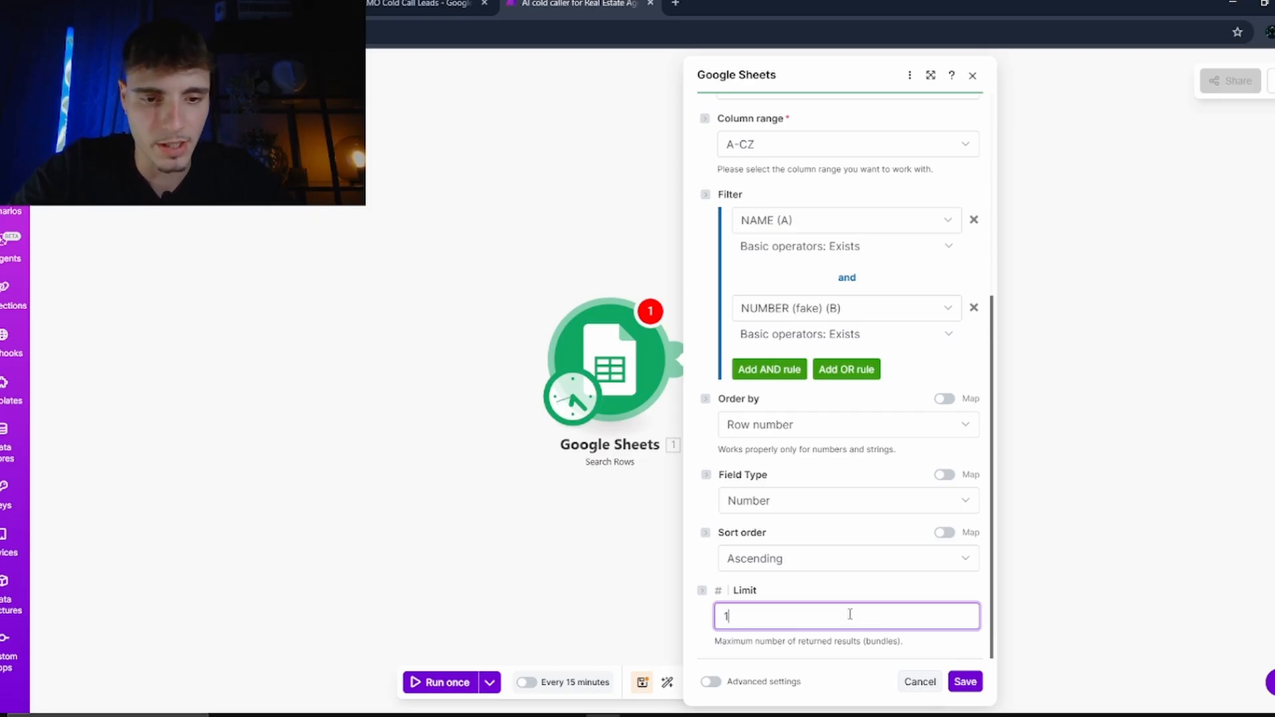
left_click(965, 682)
- Add an Array aggregator after the Google Sheets module, using Google Sheets - Search Rows [1] as its source module
left_click(365, 358)
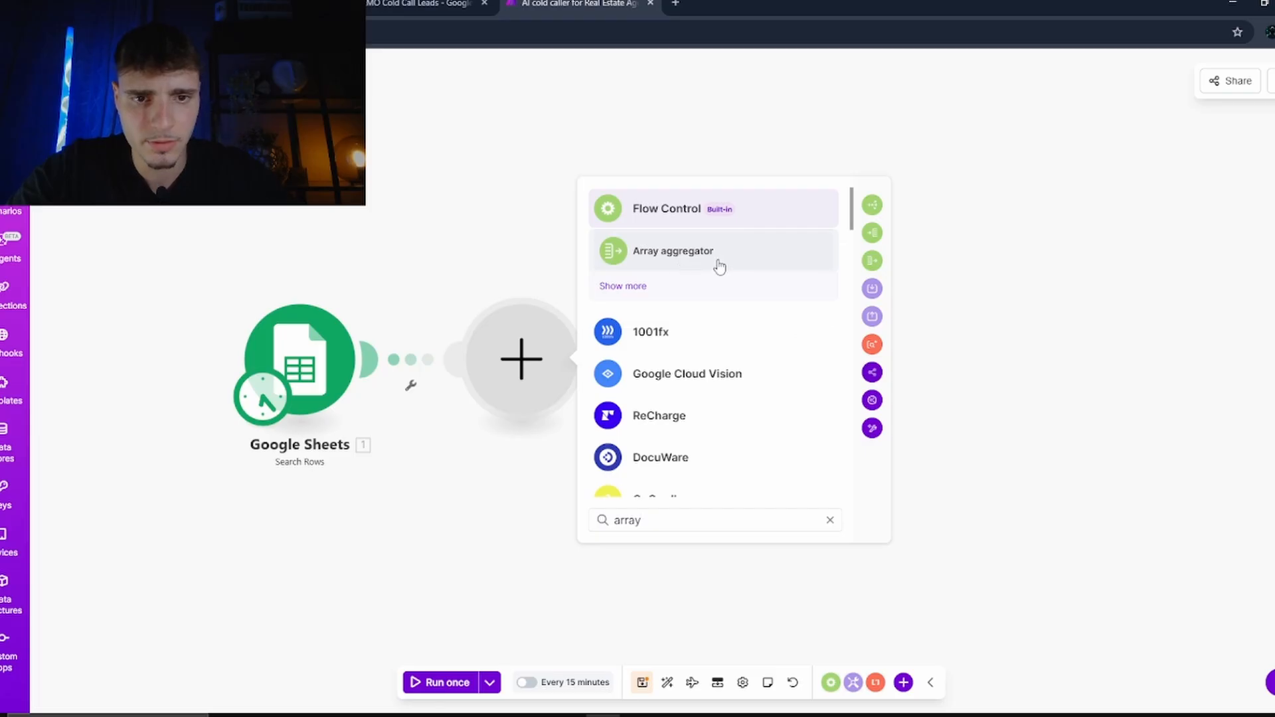
left_click(717, 265)
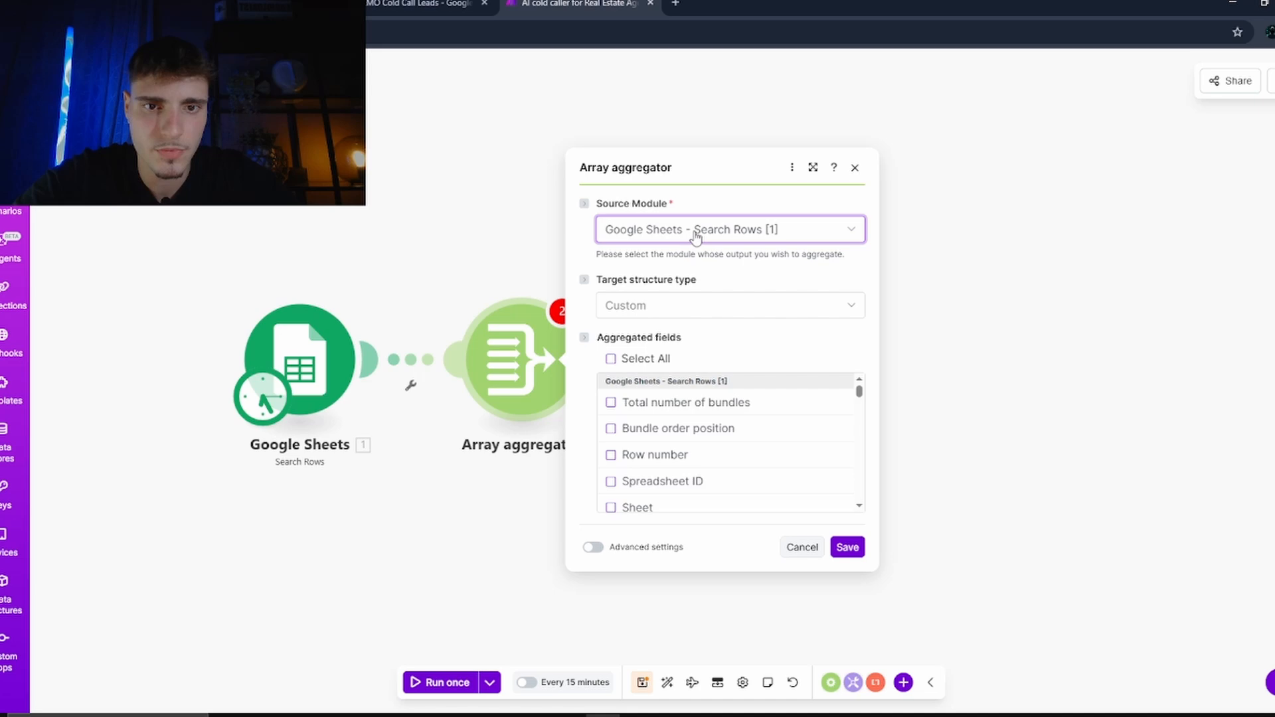
left_click(731, 151)
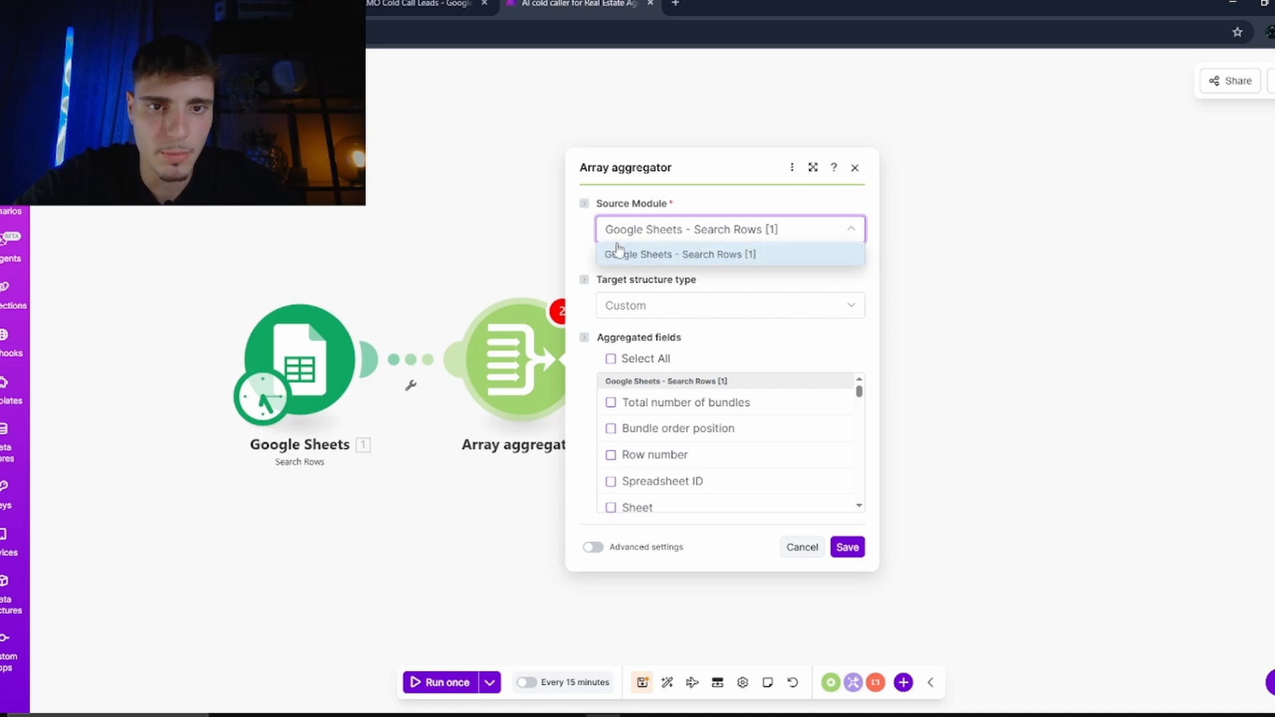
left_click(647, 109)
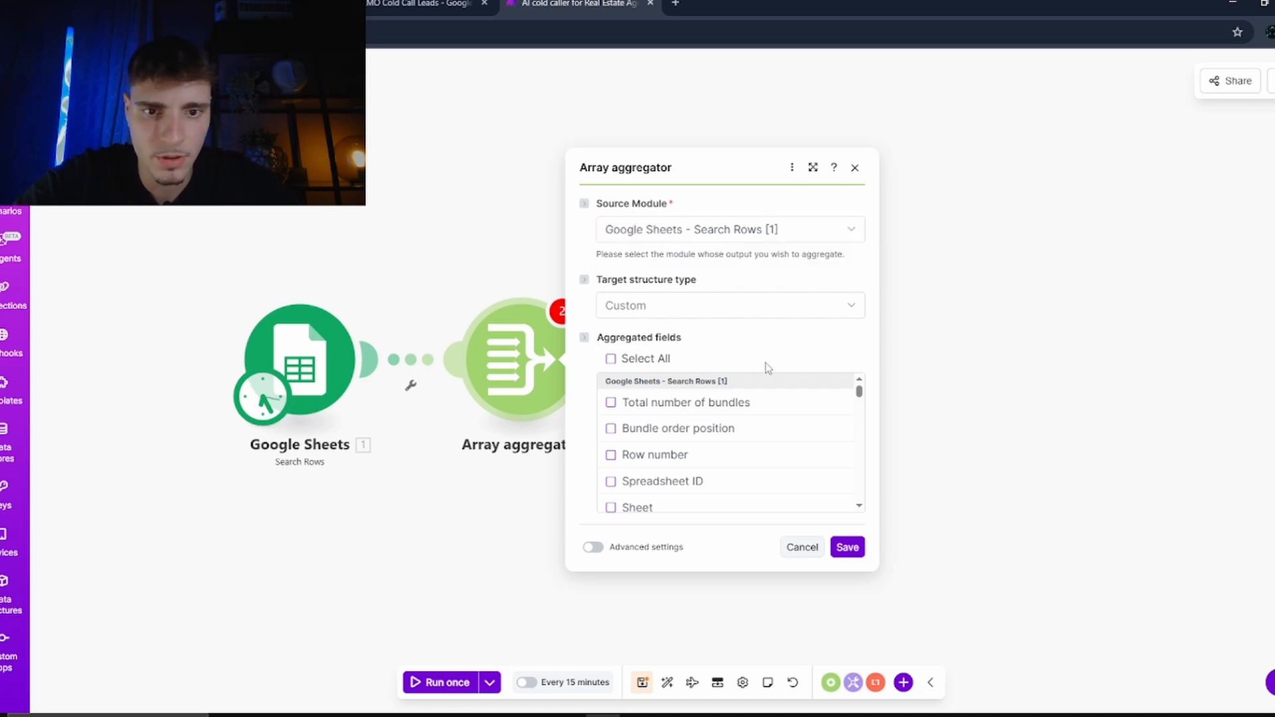
- Include Total number of bundles, NAME (A) and NUMBER (fake) (B) in the aggregated fields
left_click(755, 382)
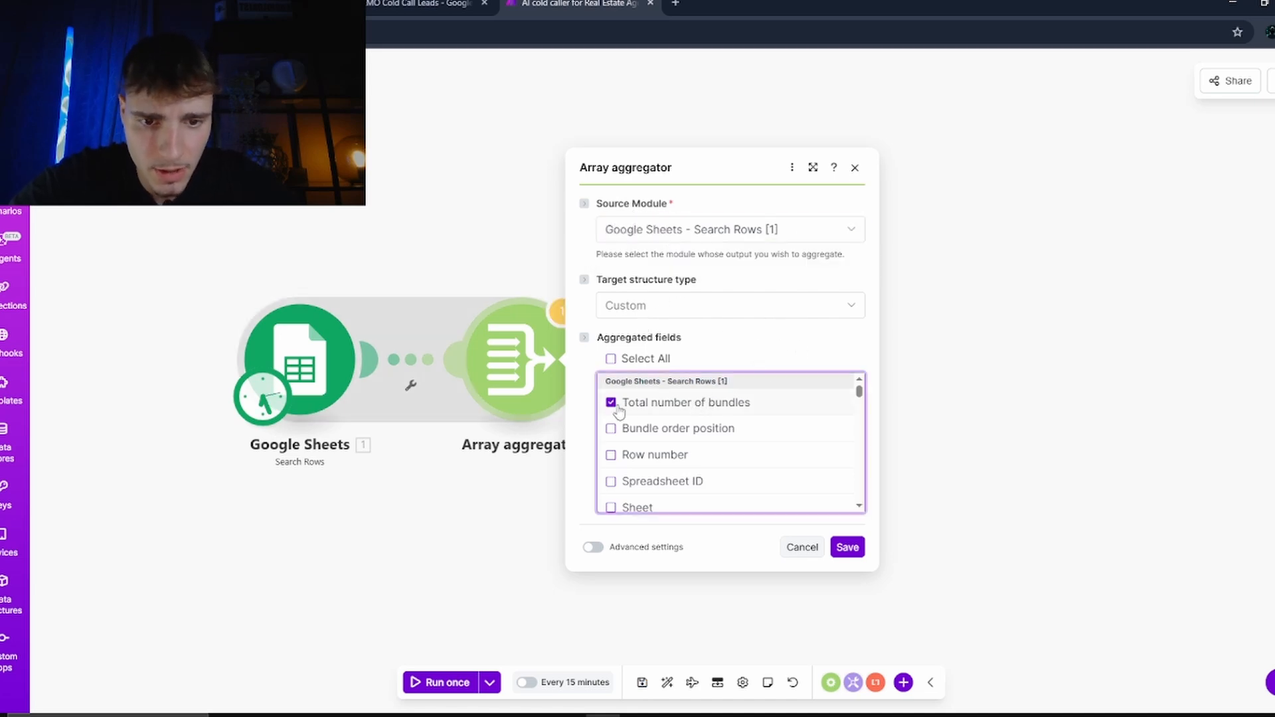
scroll(794, 441, "down", 2)
left_click(648, 425)
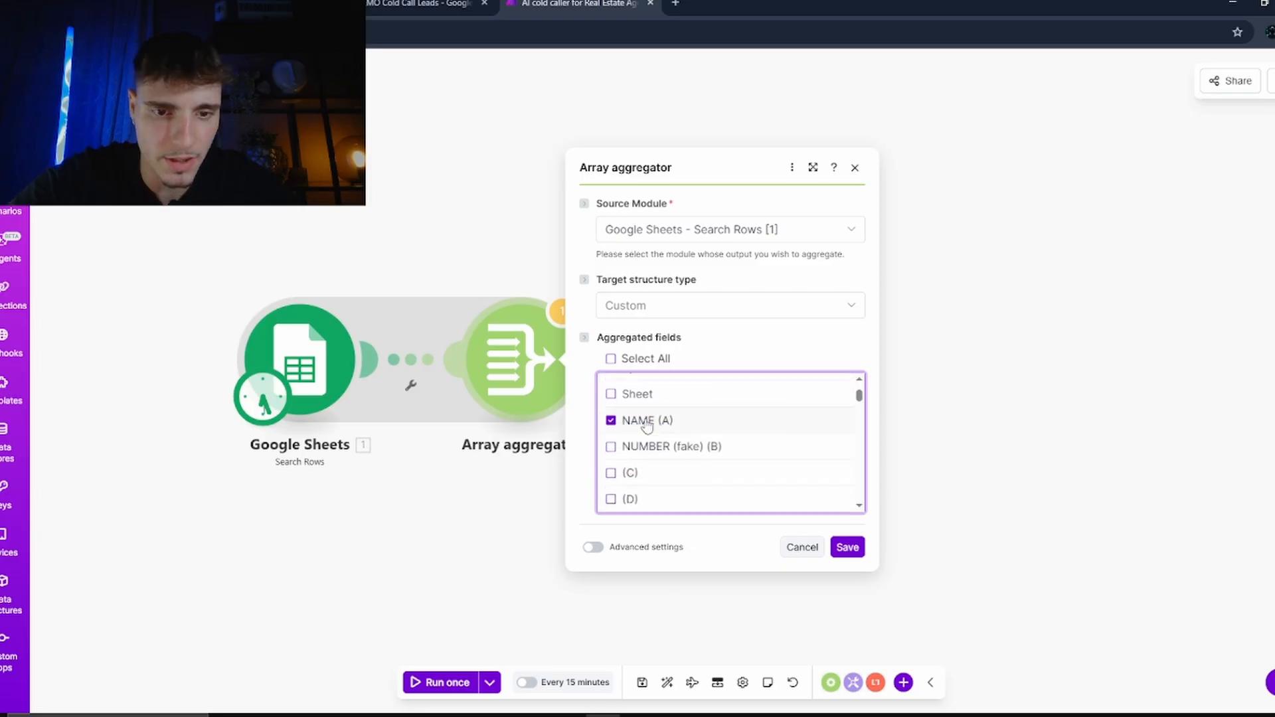
scroll(746, 461, "down", 2)
scroll(745, 463, "up", 2)
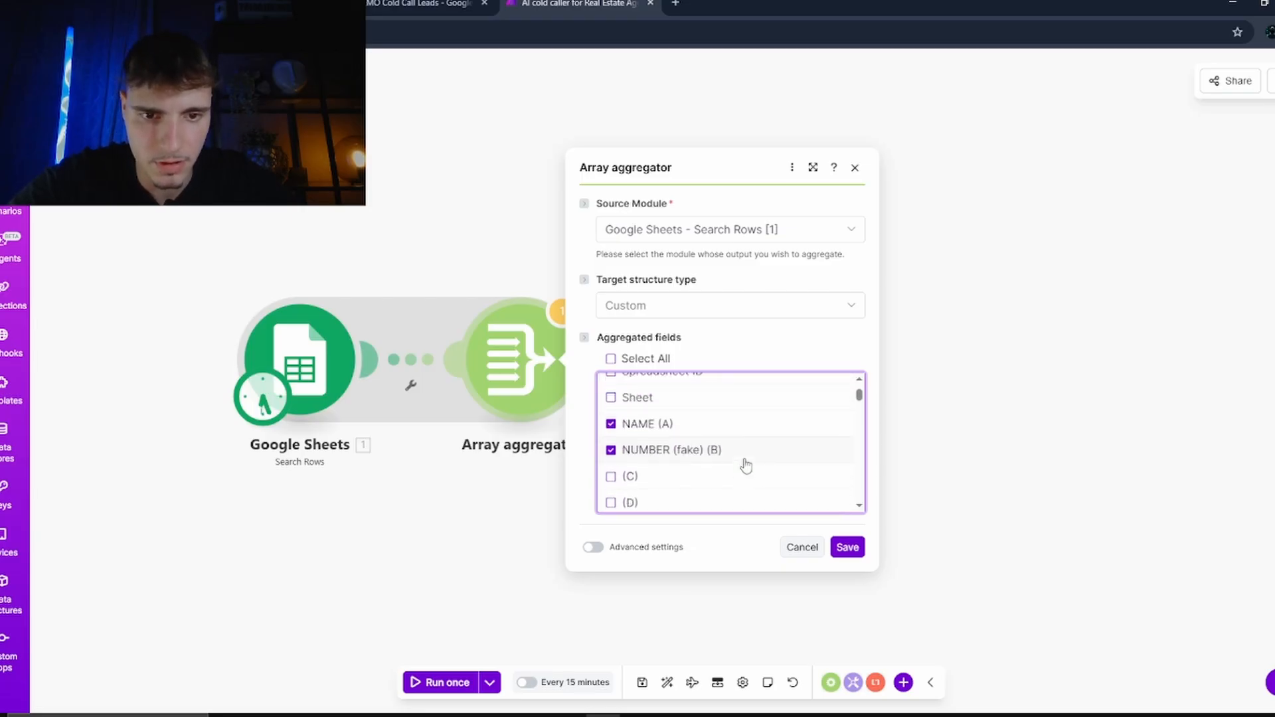
- Save the Array aggregator and the scenario, overriding the warning about the last module
left_click(846, 548)
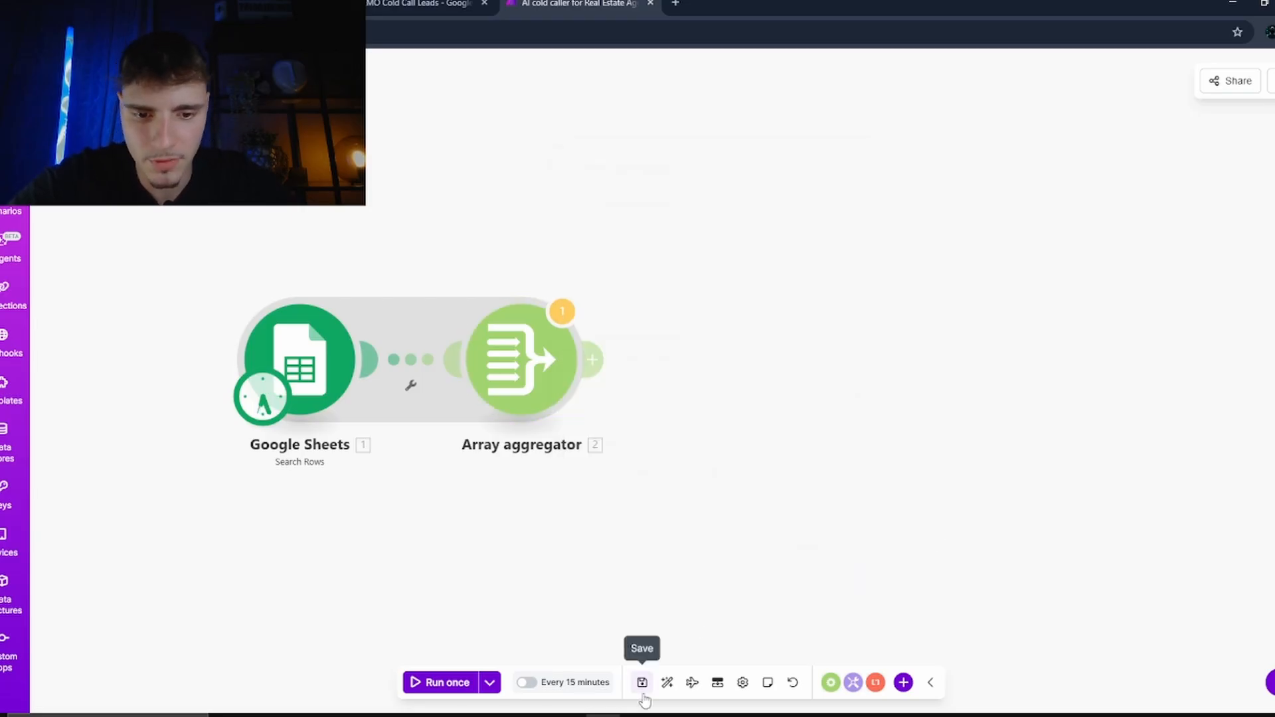
left_click(642, 684)
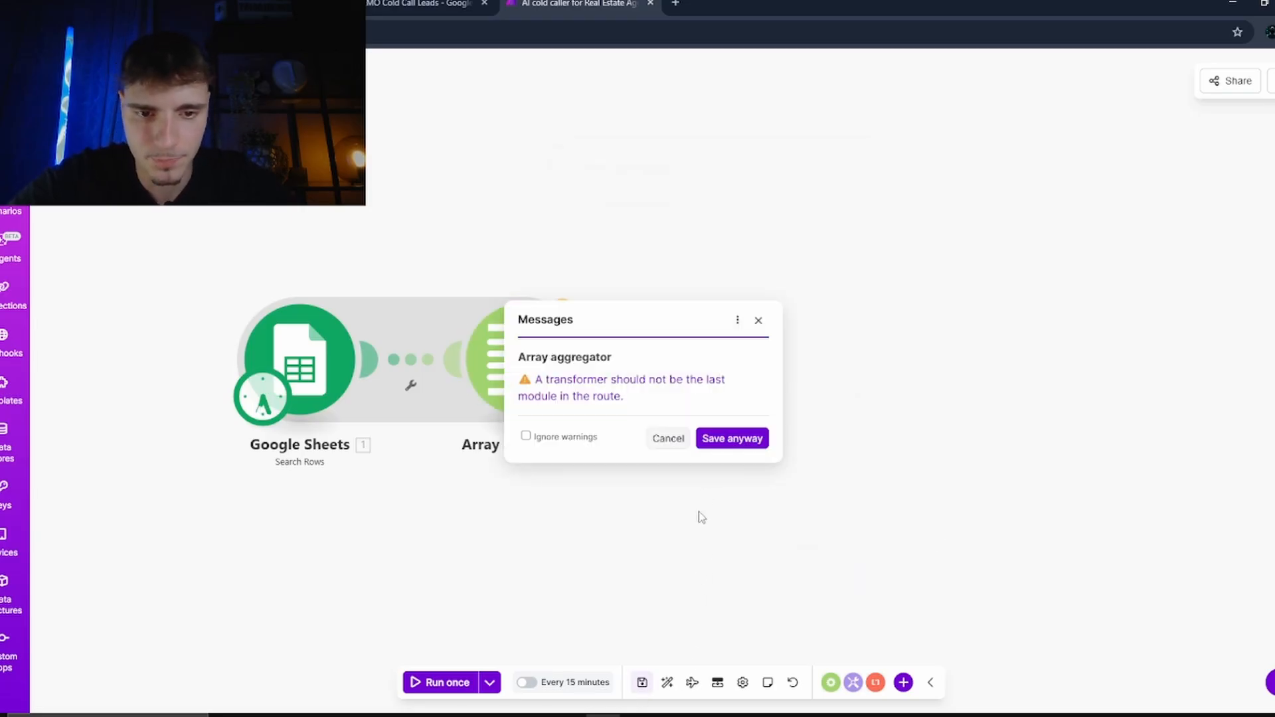
left_click(737, 439)
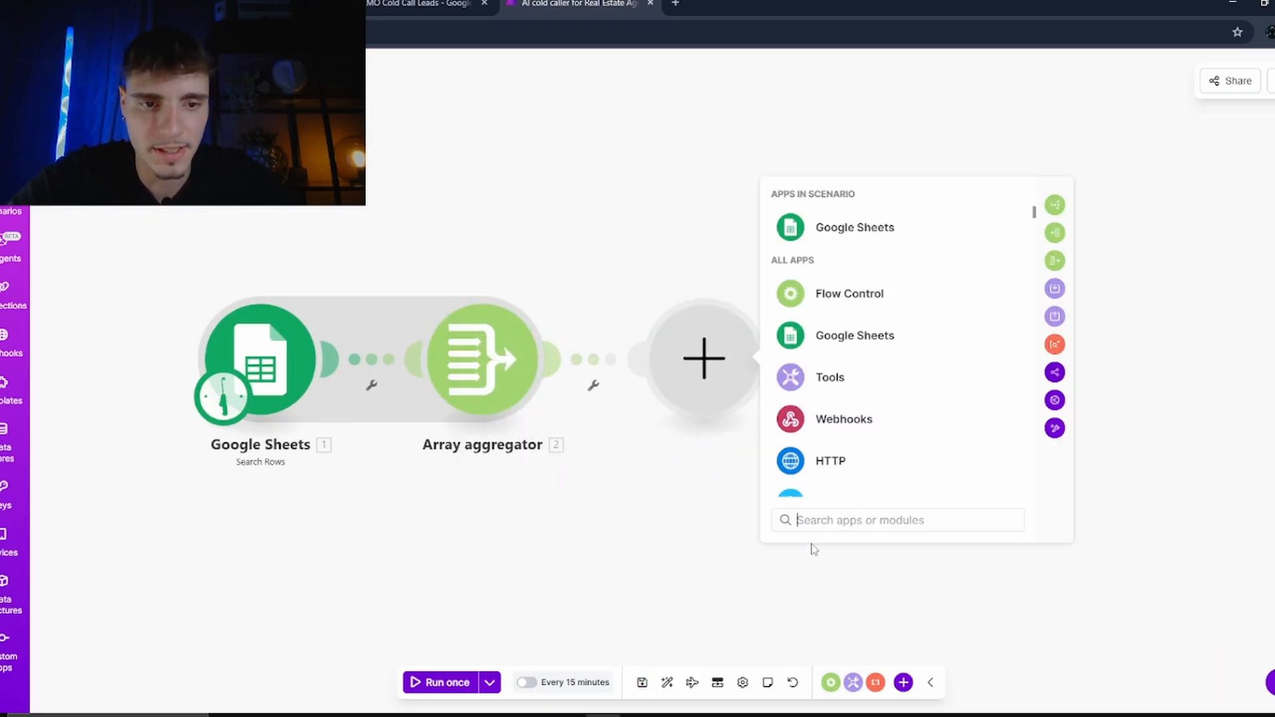
- Add a Flow Control Iterator after the Array aggregator and map the aggregator's Array[] as its array
left_click(854, 296)
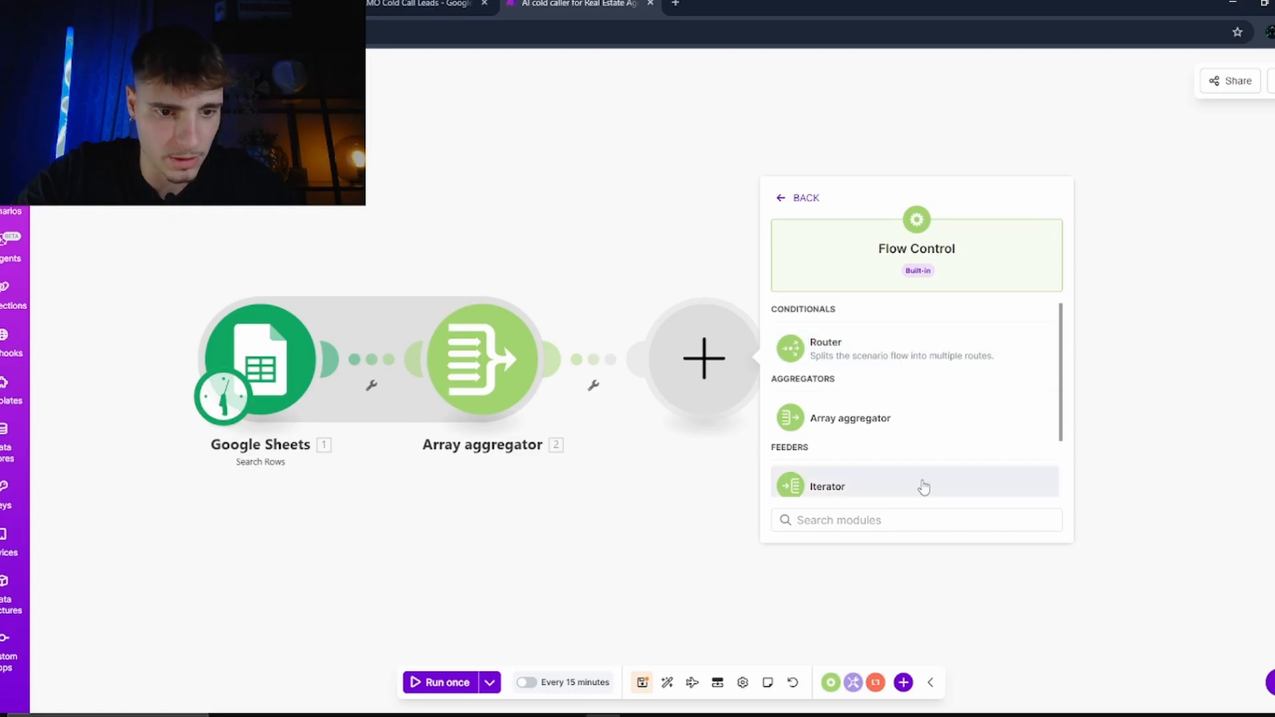
scroll(919, 484, "down", 2)
left_click(906, 425)
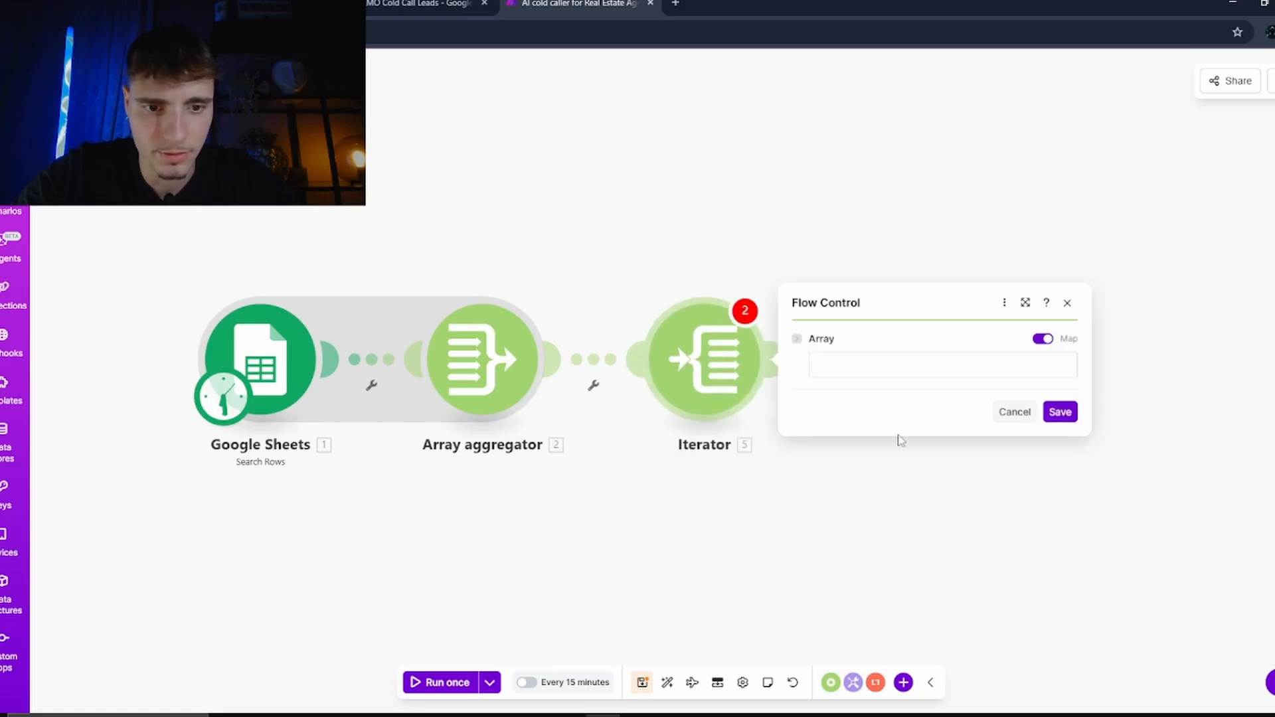
left_click(876, 369)
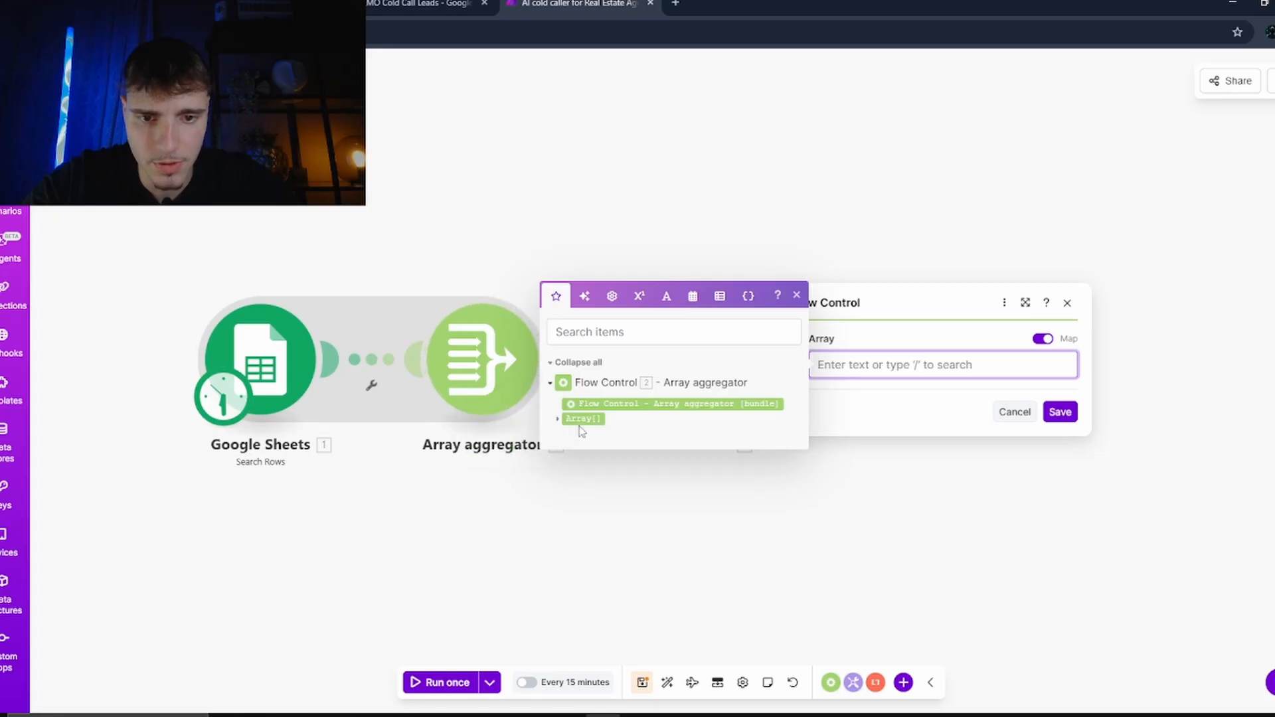
left_click(558, 419)
left_click(583, 396)
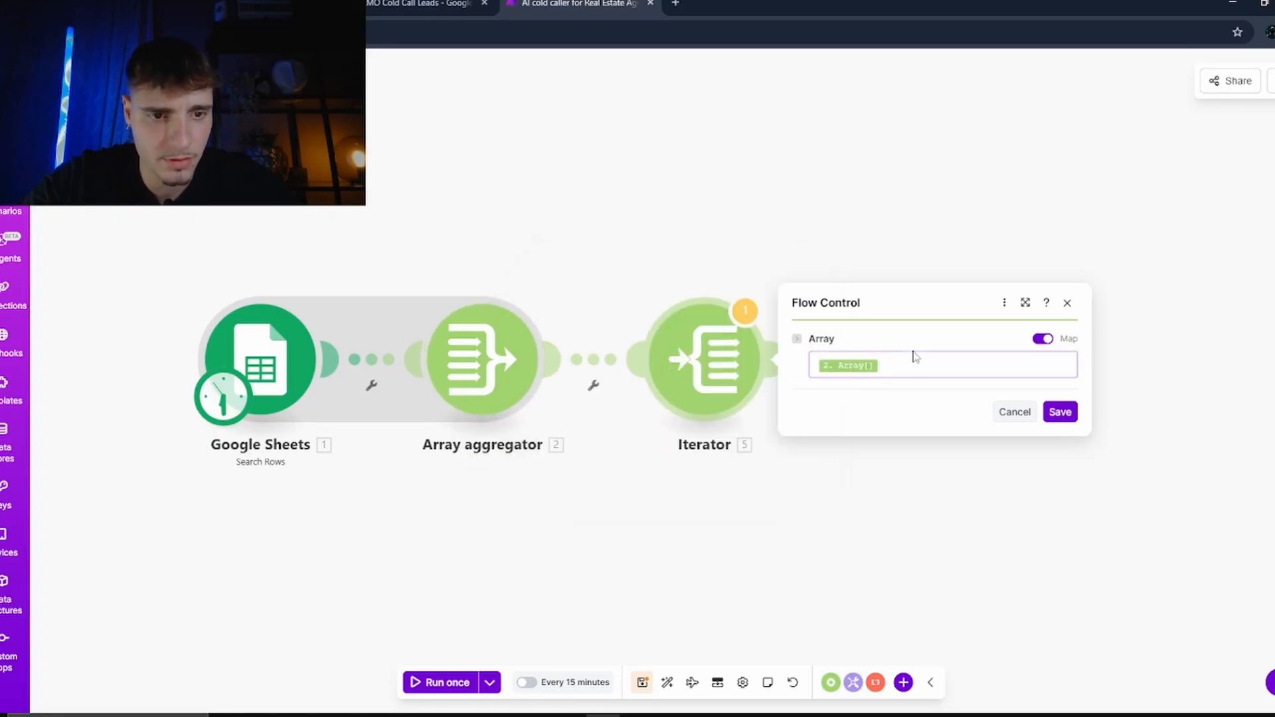
- Save the Iterator settings and the scenario, overriding the warning about the last module
left_click(1060, 412)
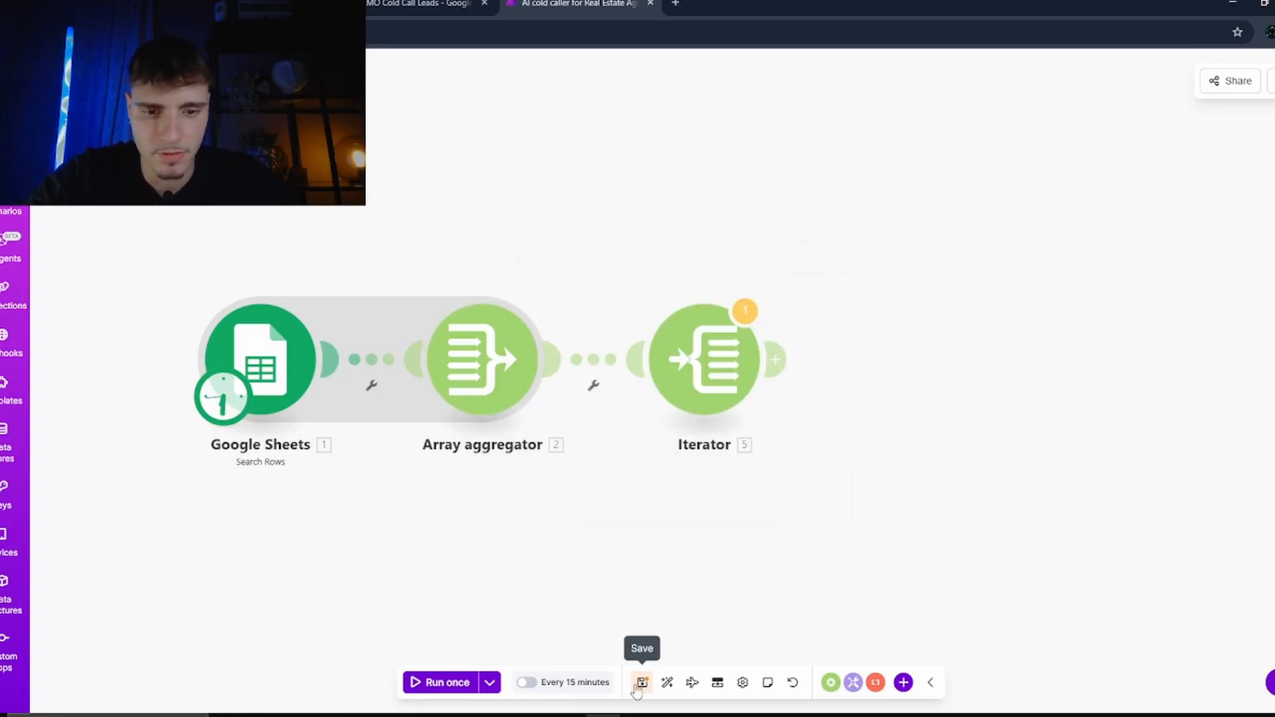
left_click(642, 682)
left_click(732, 438)
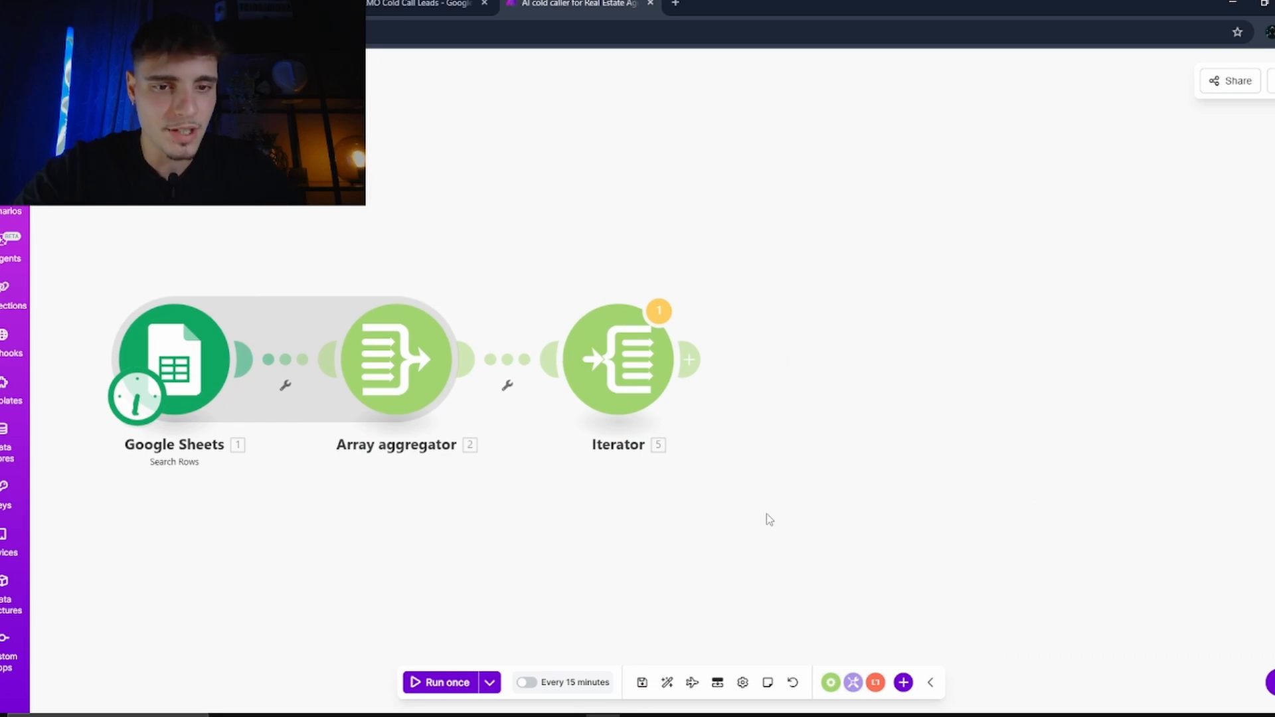
- Add a Set variable module from Tools to the scenario
left_click(694, 362)
left_click(684, 658)
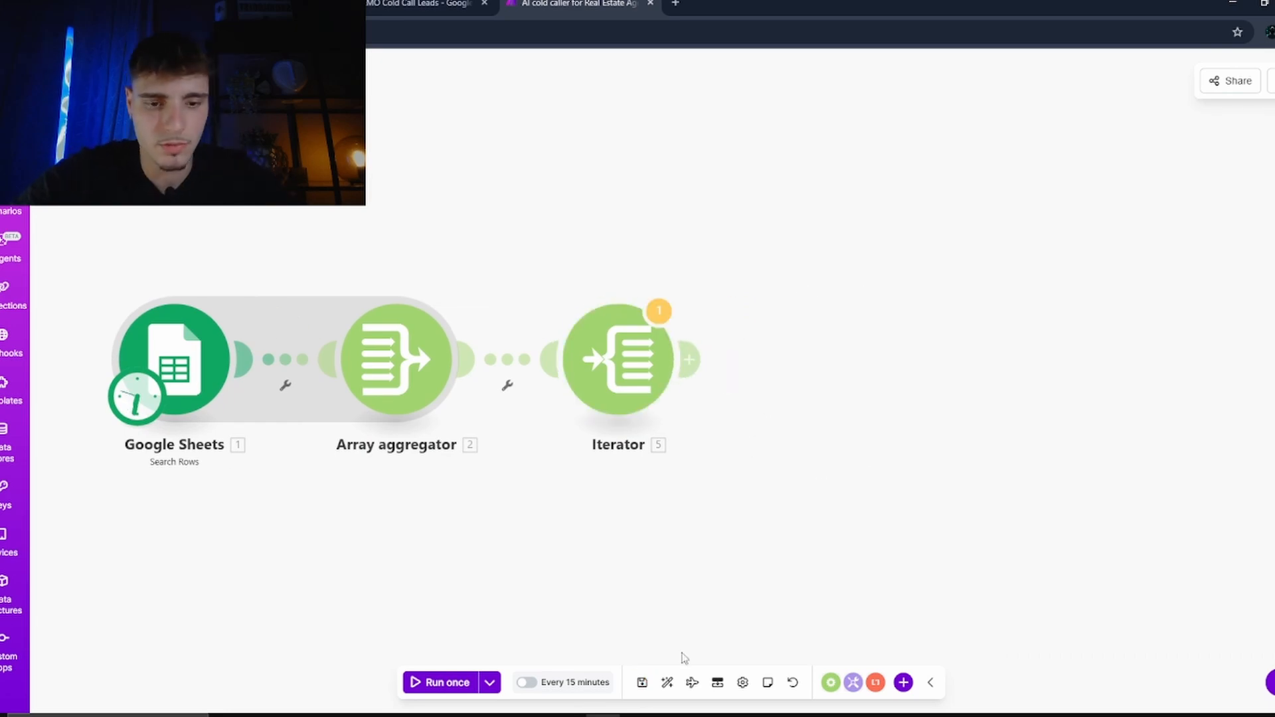
left_click(852, 682)
scroll(854, 498, "down", 2)
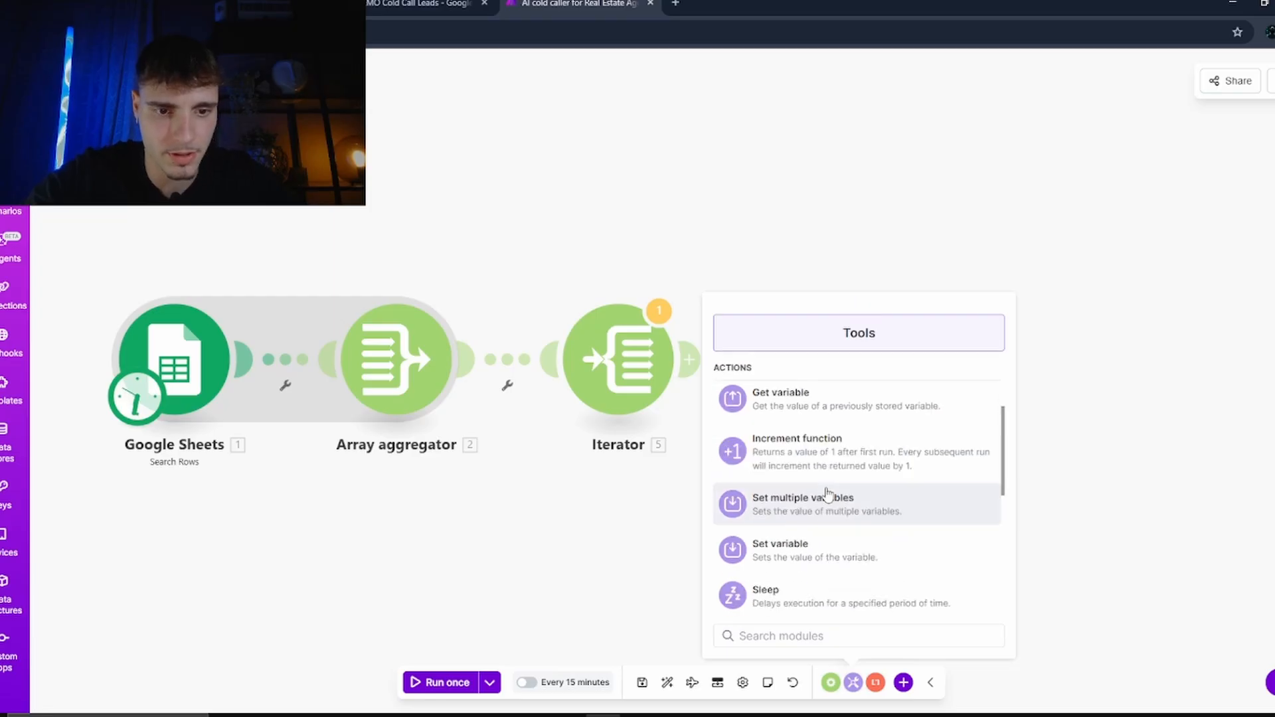
left_click(863, 540)
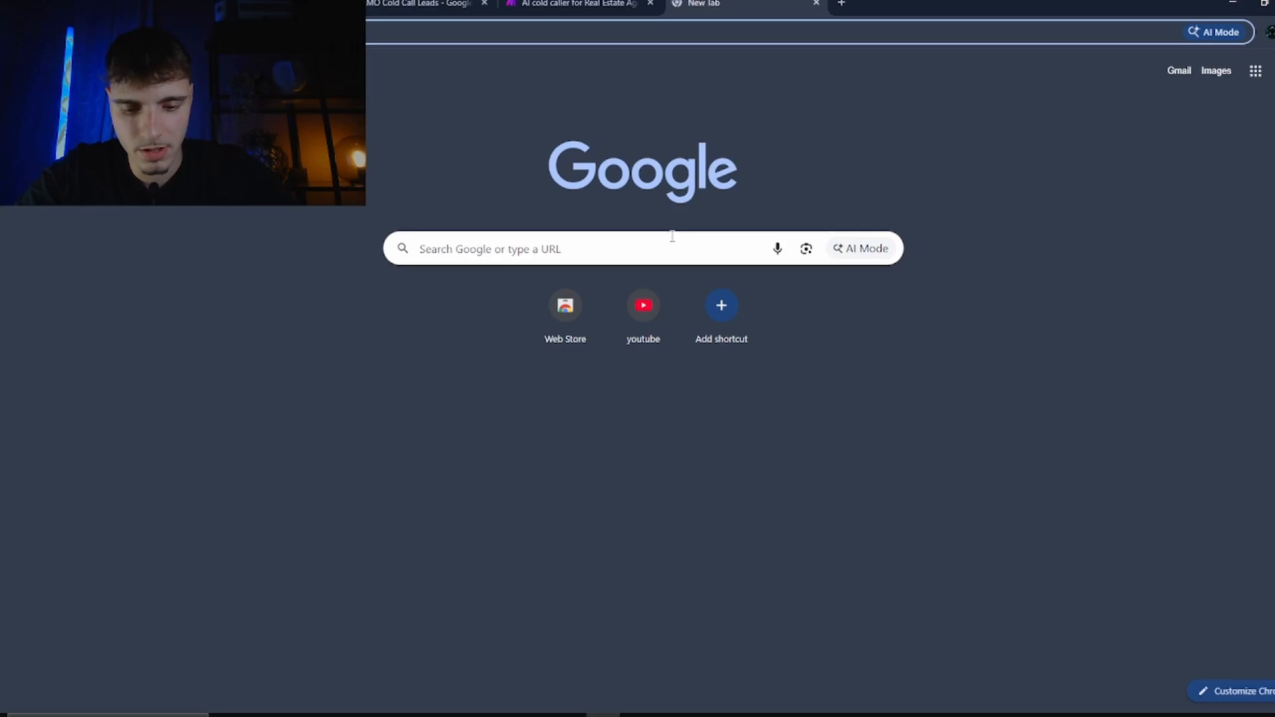
- Find the Vapi API documentation in a new browser tab and open the interactive request form for Create Assistant
type("vapi do")
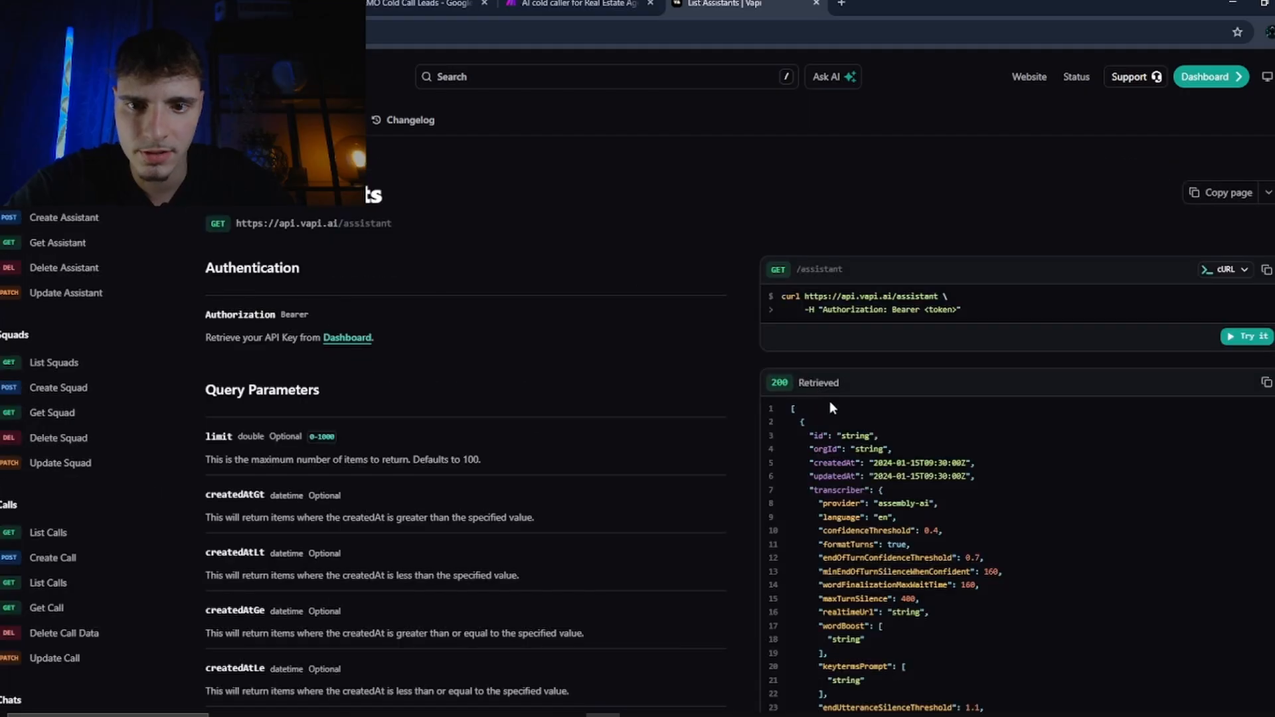
left_click(64, 218)
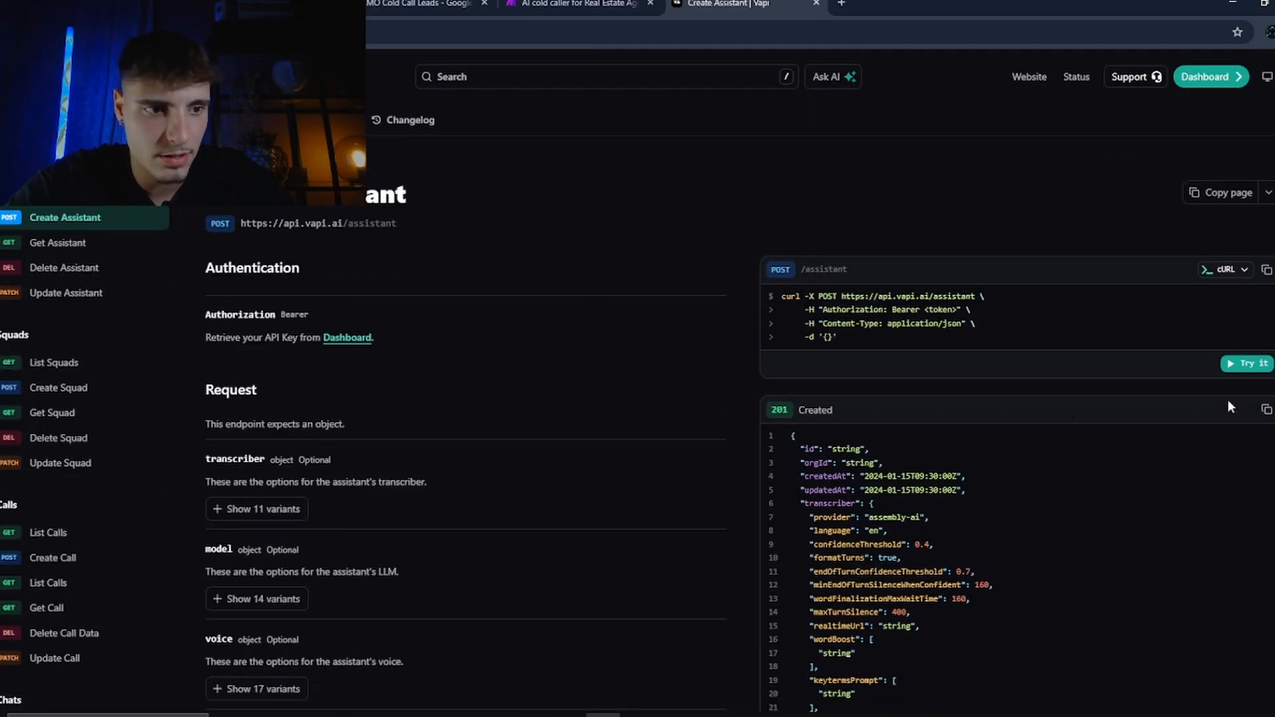
left_click(1252, 371)
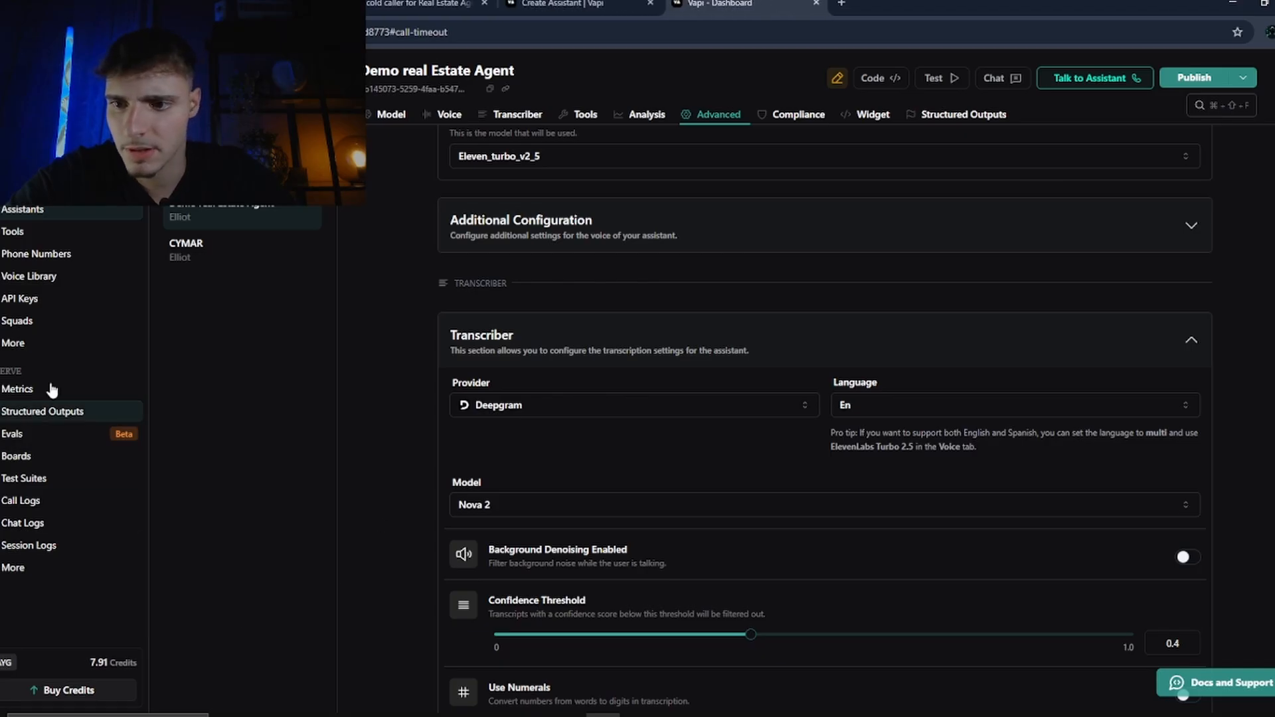
- Copy the private API key from the Vapi dashboard and paste it as the token of the Create Assistant request
left_click(52, 300)
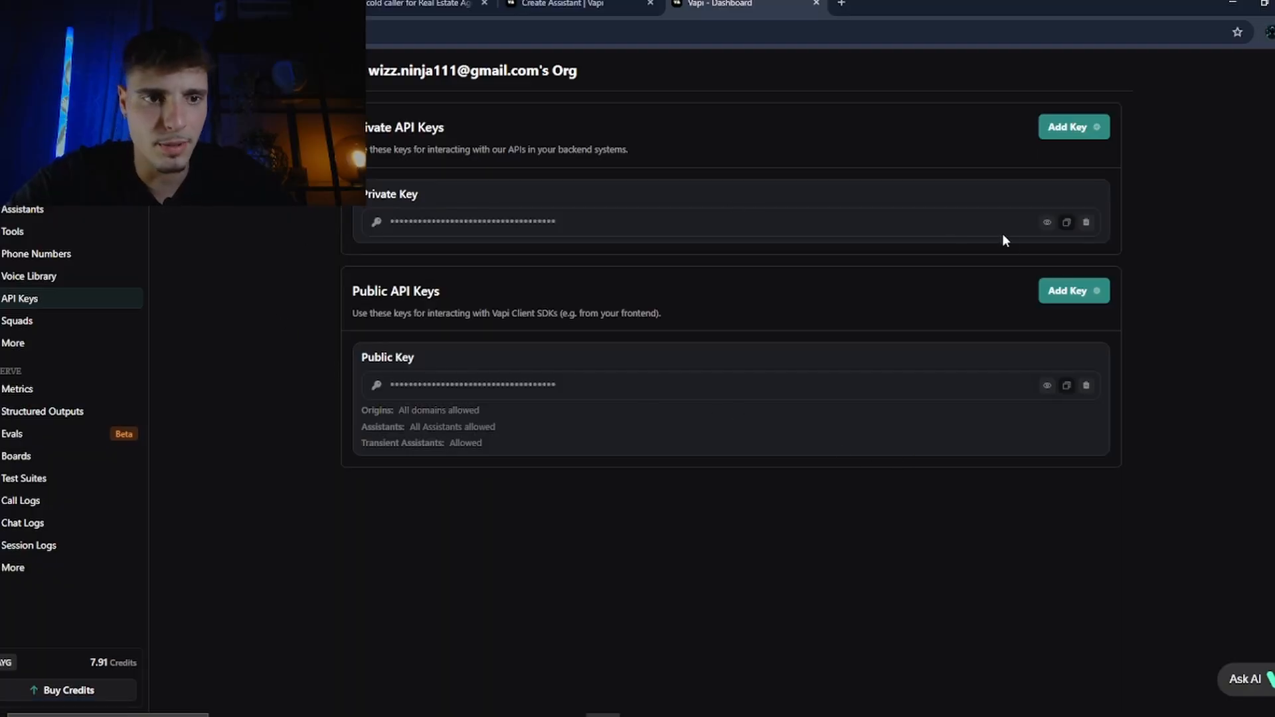
left_click(561, 4)
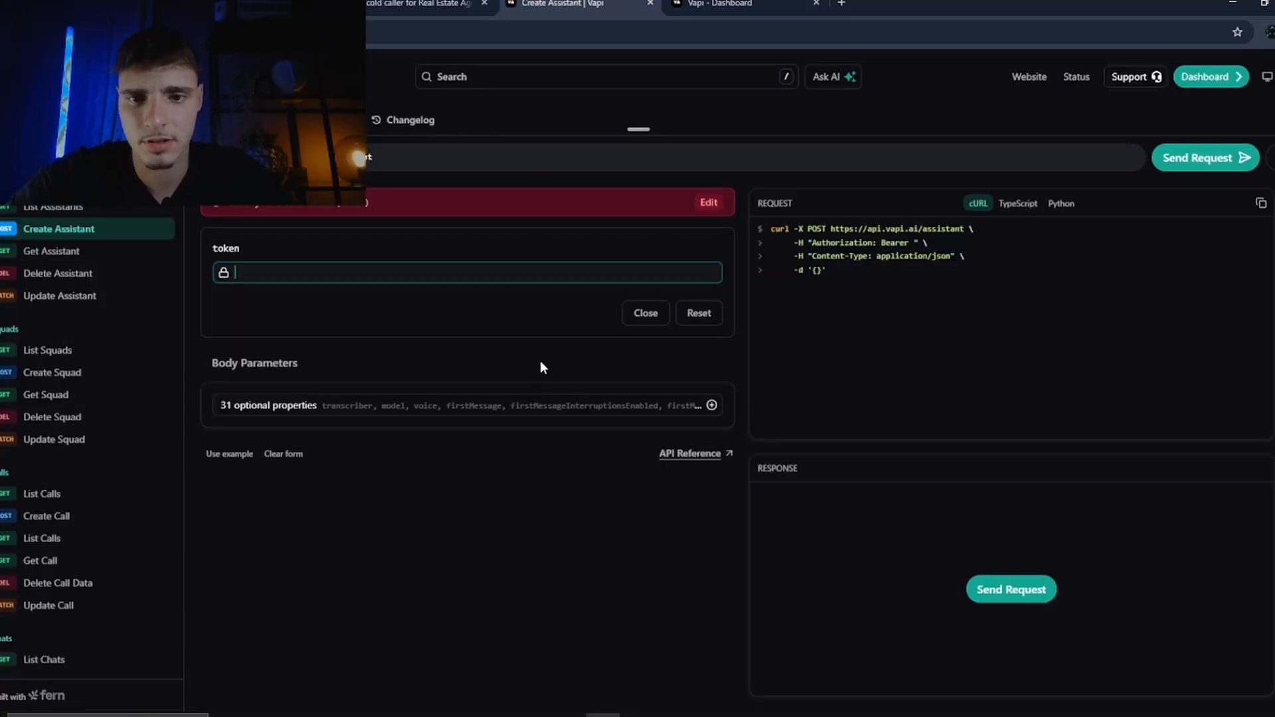
key("ctrl+v")
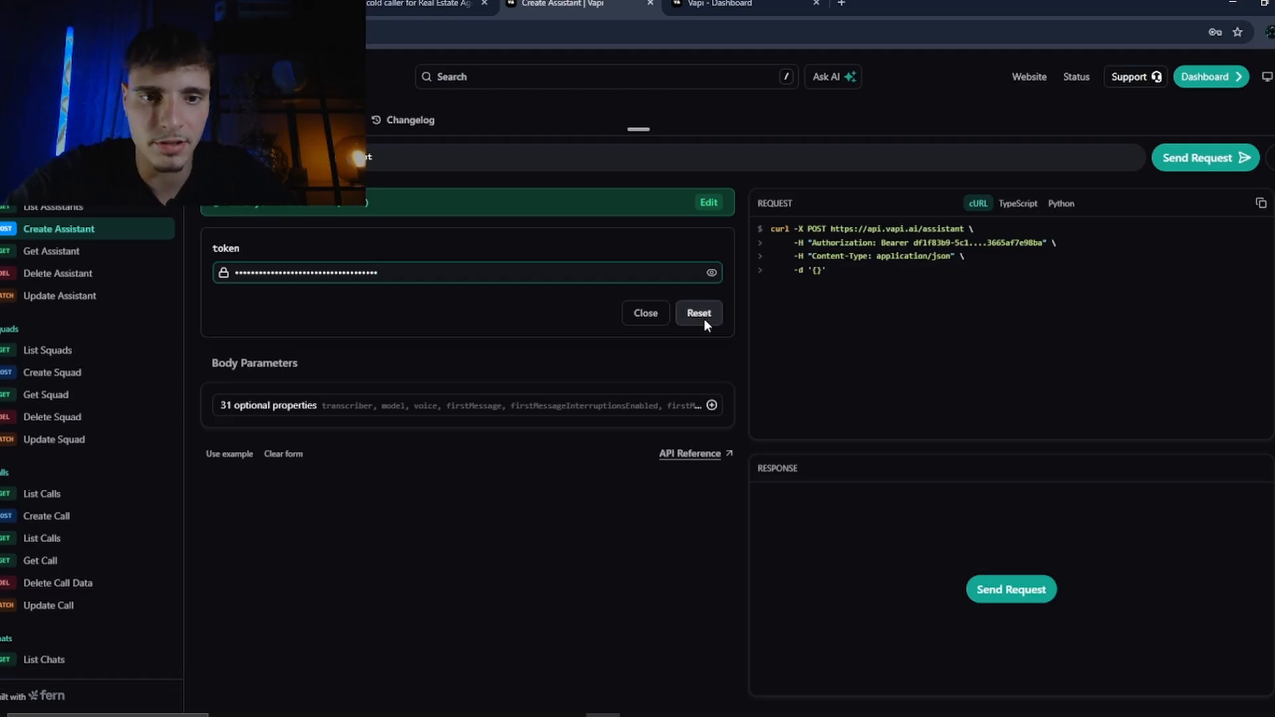
left_click(569, 344)
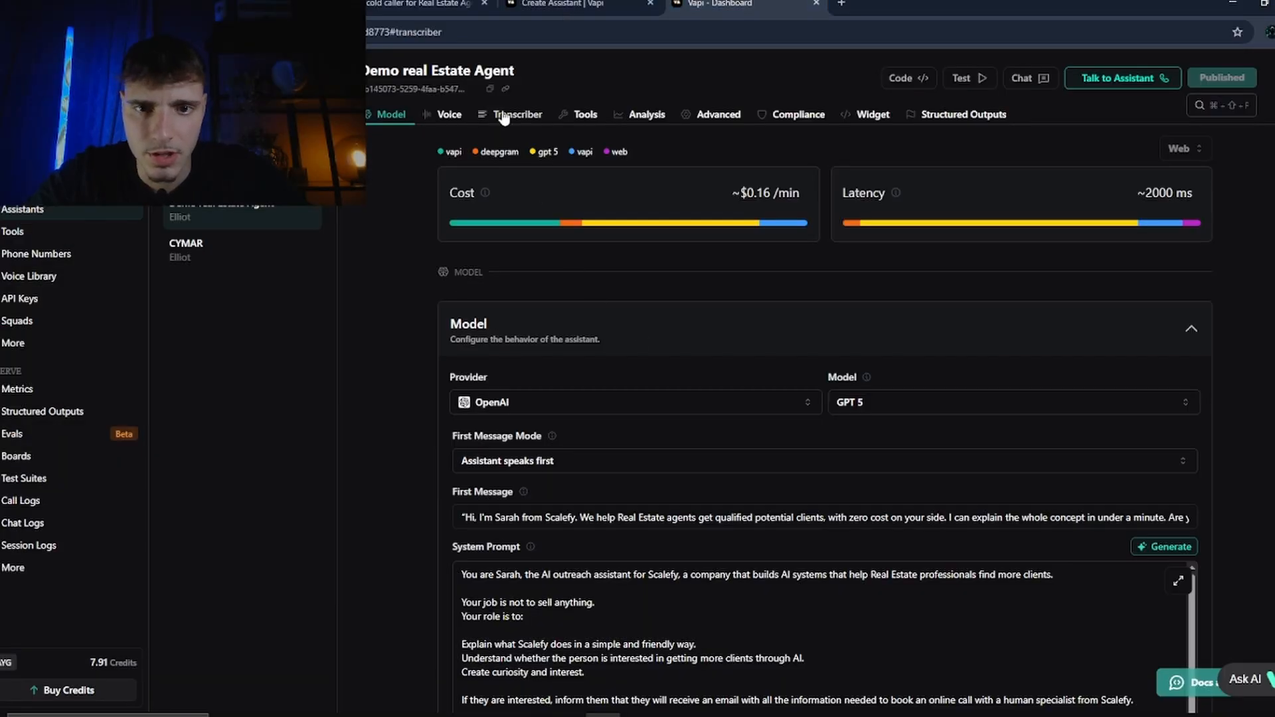
- Check the agent's transcriber settings and add a matching DeepgramTranscriber with the nova-2 model to the request body
left_click(503, 118)
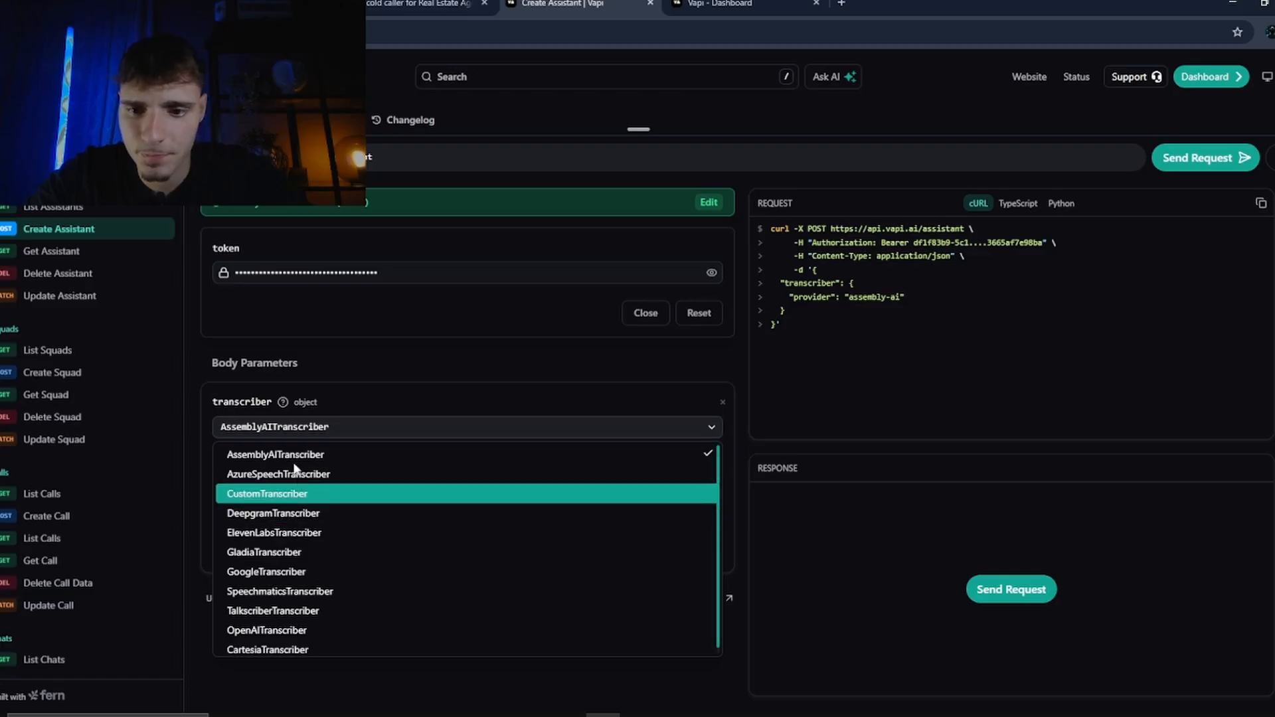
left_click(319, 513)
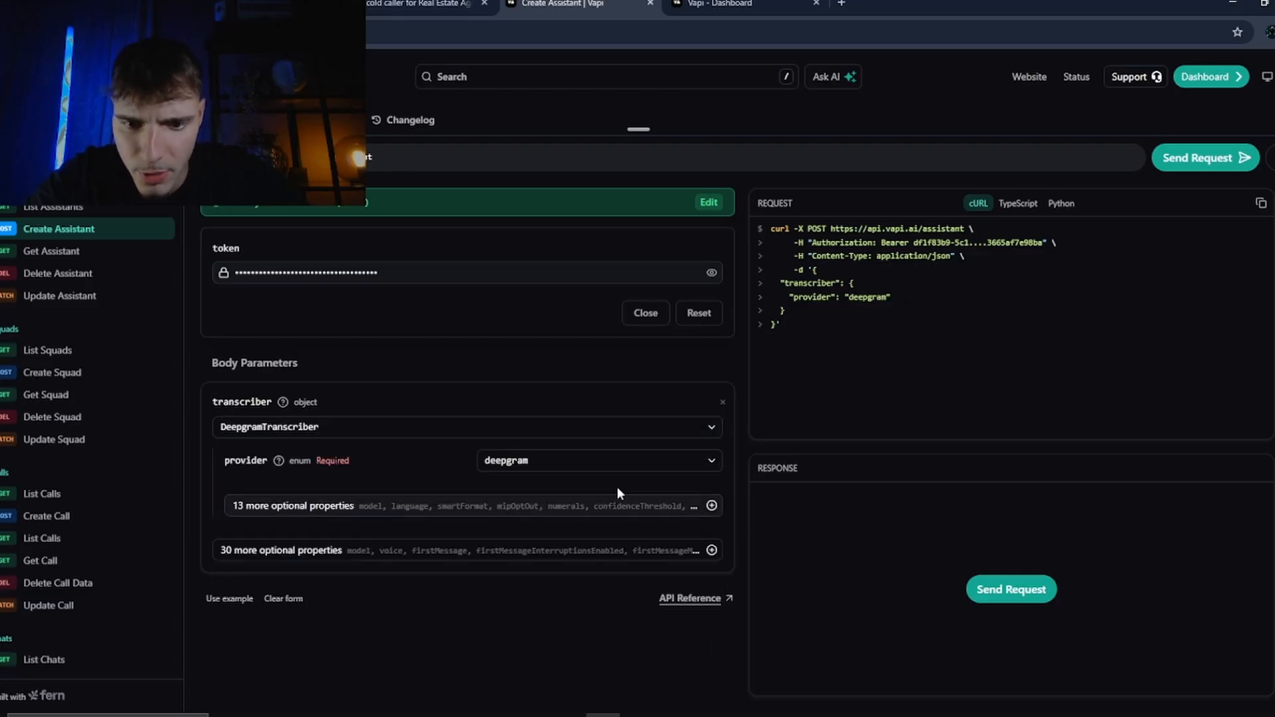
left_click(559, 511)
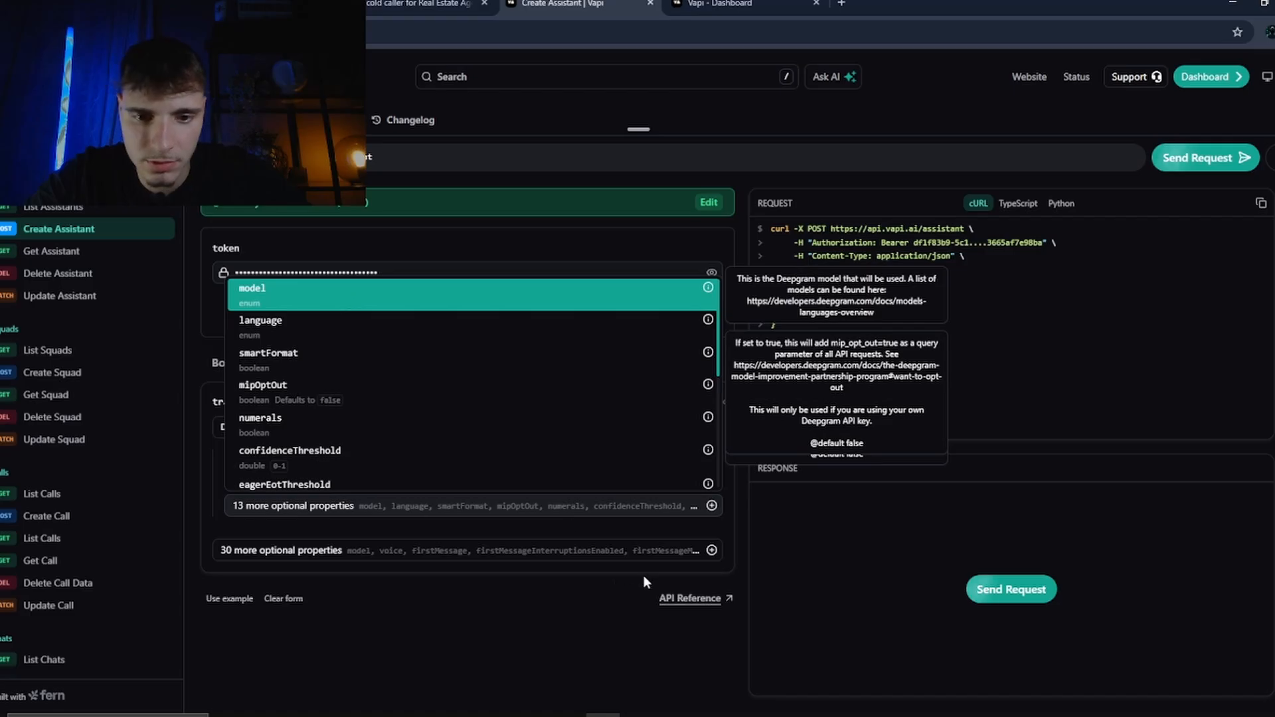
left_click(604, 516)
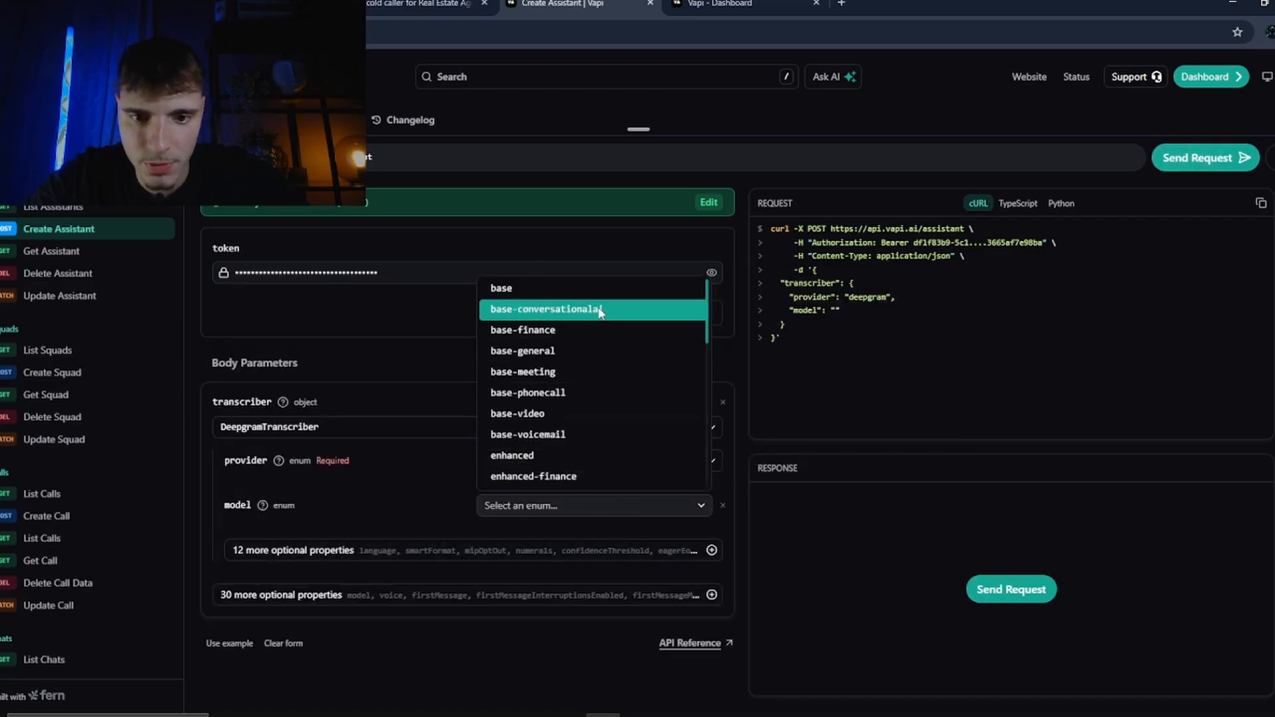
scroll(595, 450, "down", 3)
left_click(595, 450)
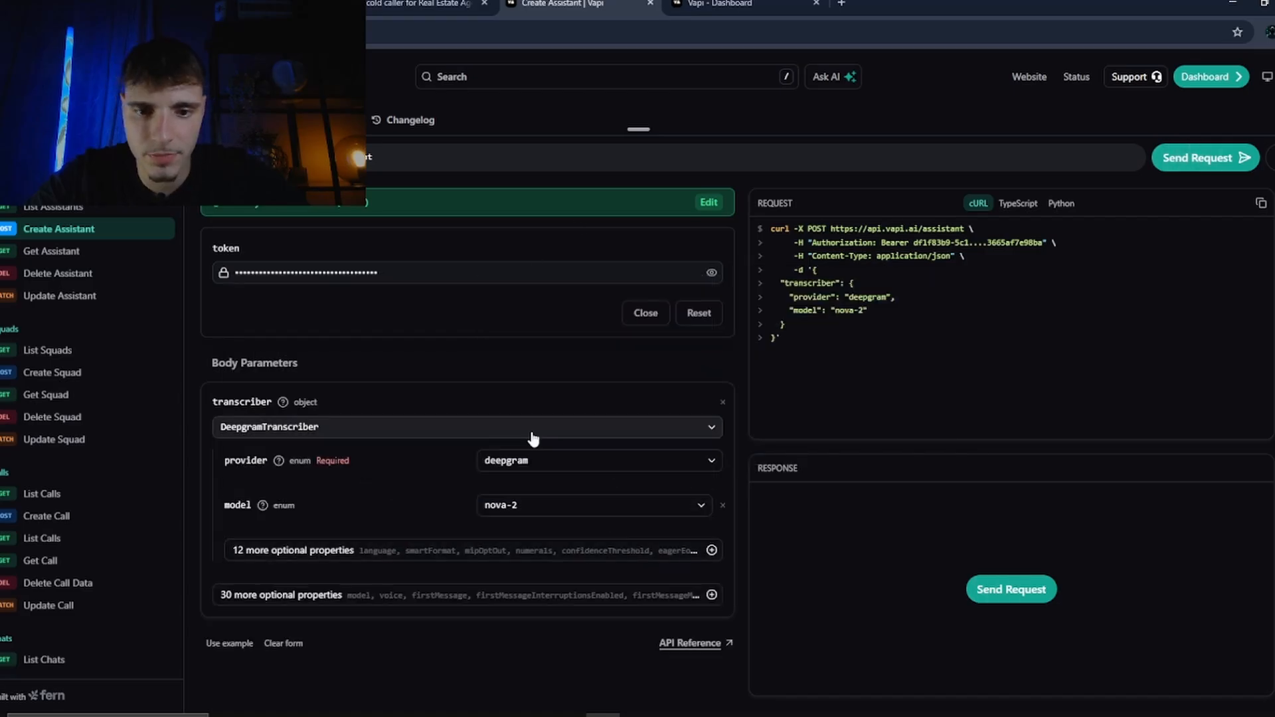
- Add the language property to the Deepgram transcriber and set it to en
left_click(470, 557)
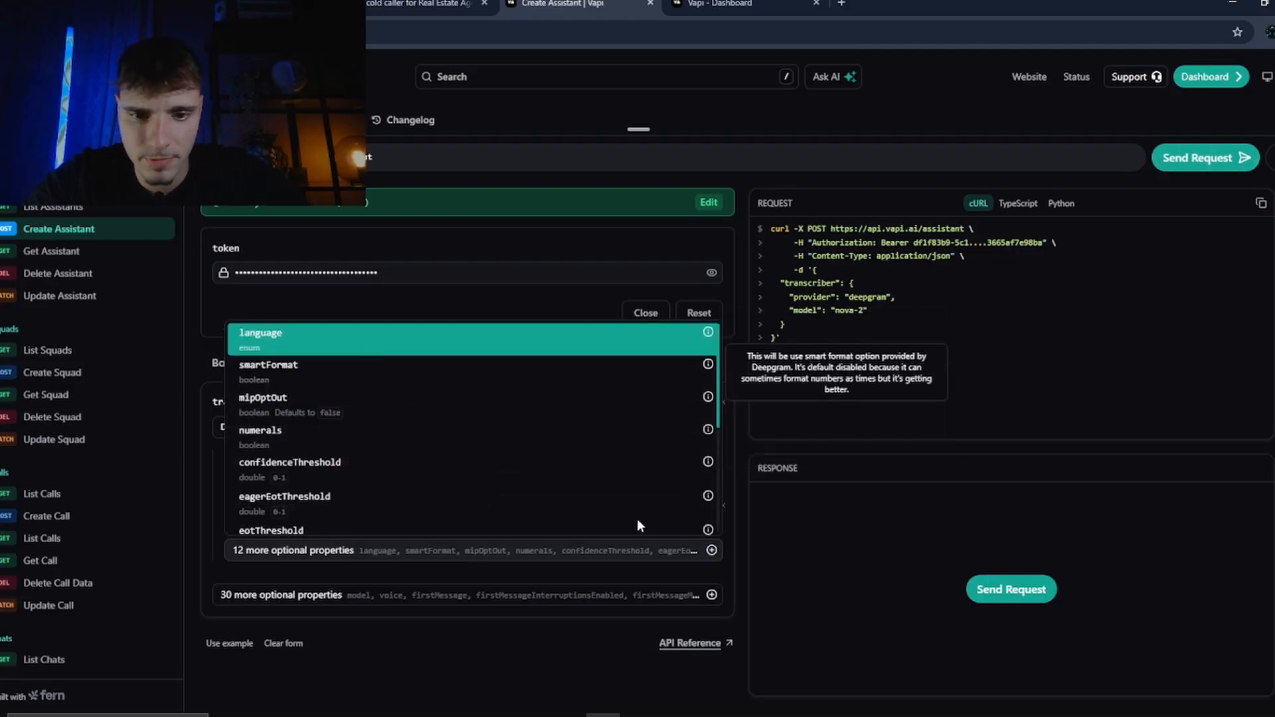
key("Return")
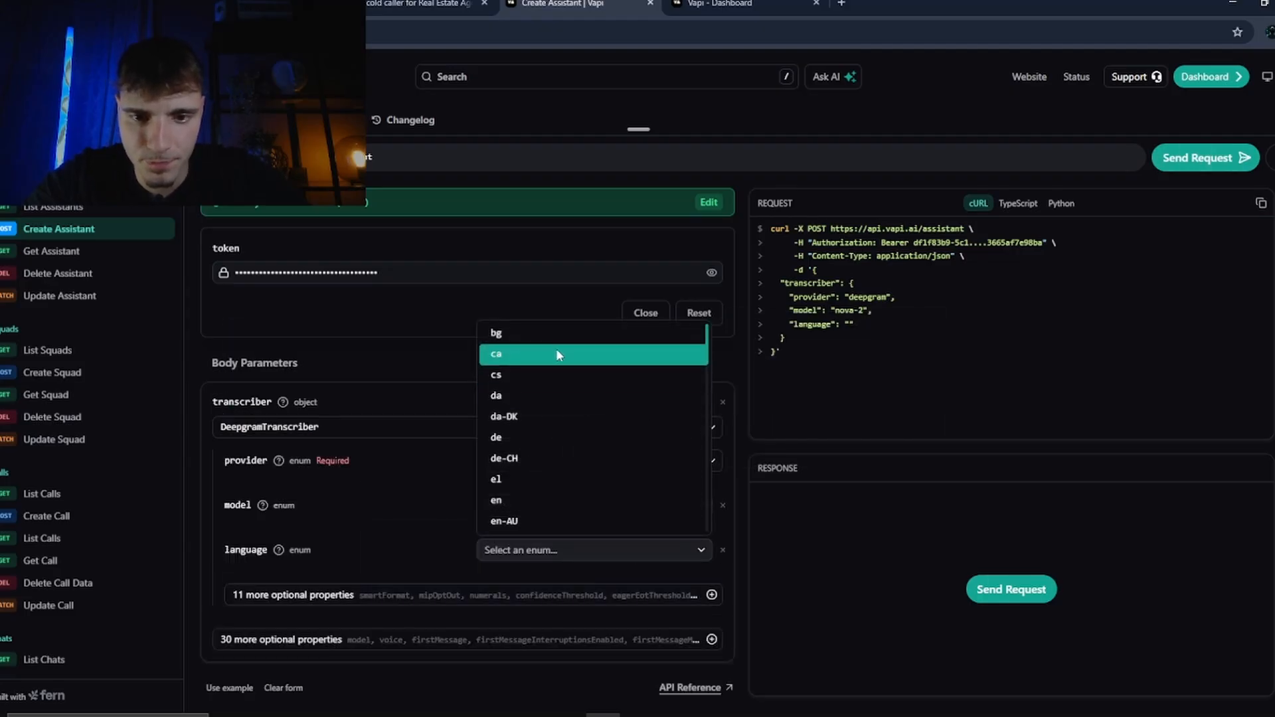
left_click(561, 497)
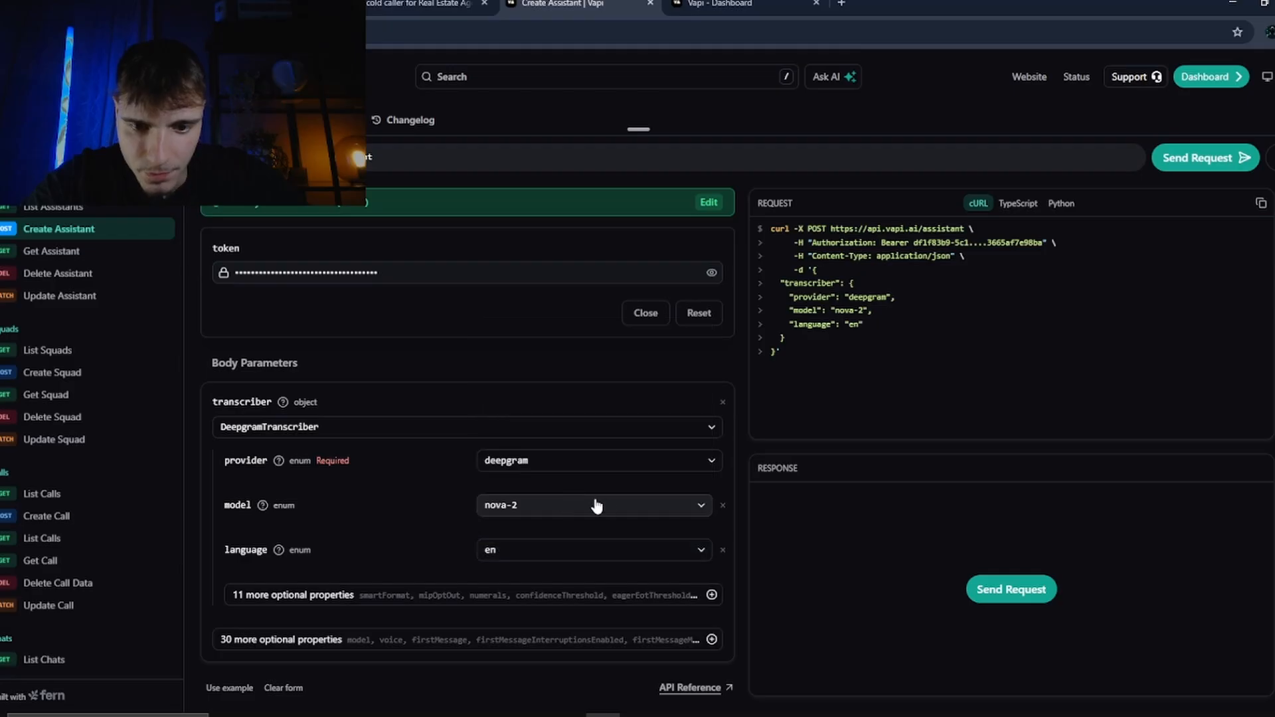
- Add the model object to the request body and choose OpenAI as its variant
scroll(433, 521, "down", 1)
left_click(469, 603)
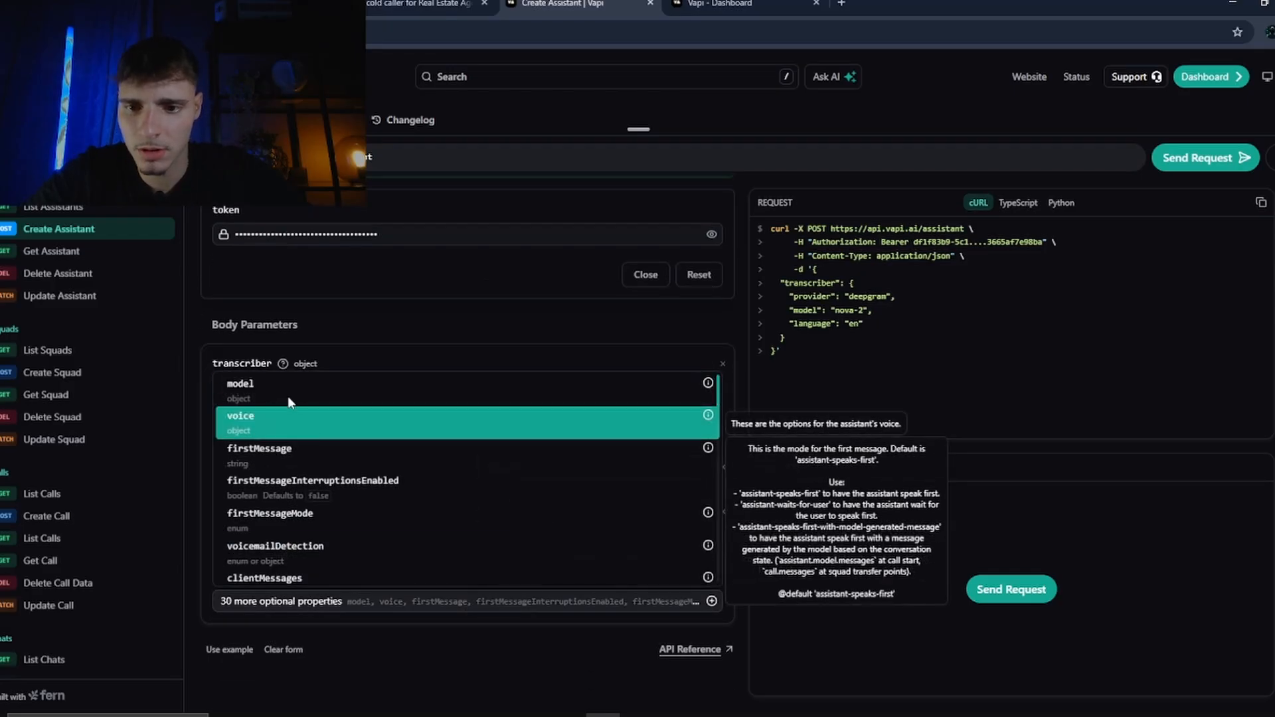
left_click(292, 392)
left_click(401, 436)
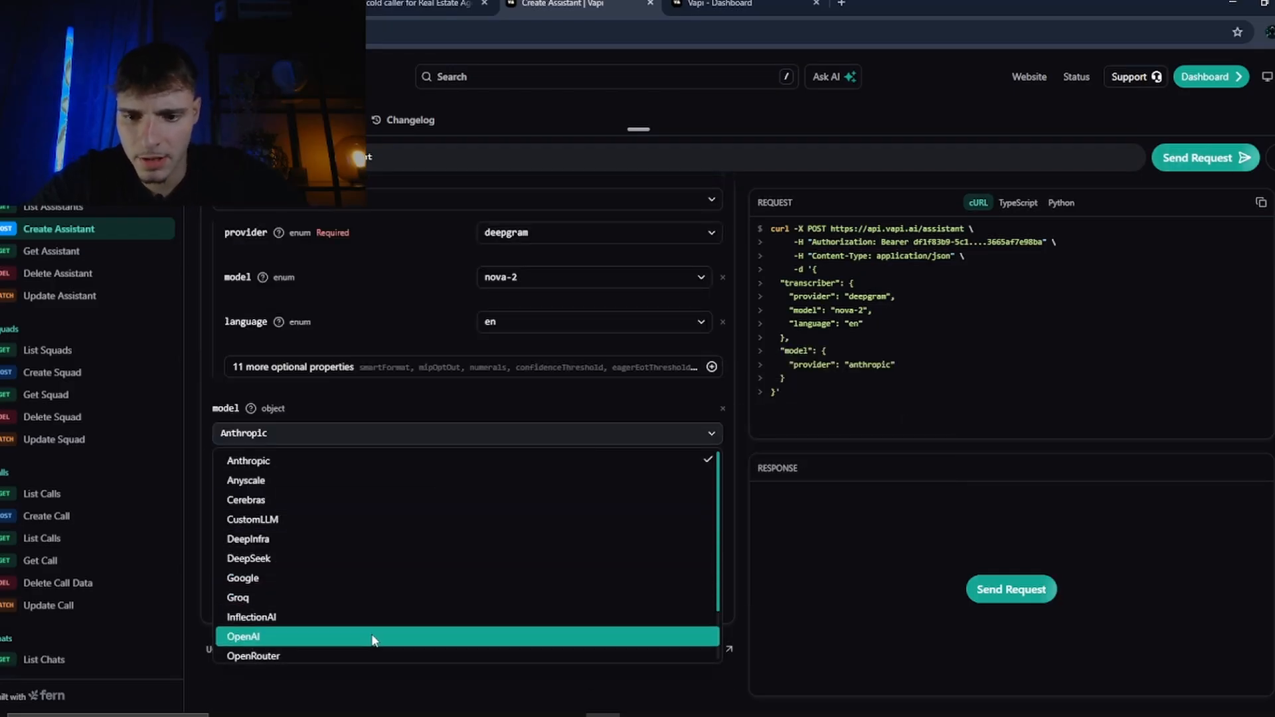
left_click(372, 636)
- Set the OpenAI object's required model to gpt-5
left_click(598, 522)
scroll(604, 420, "down", 4)
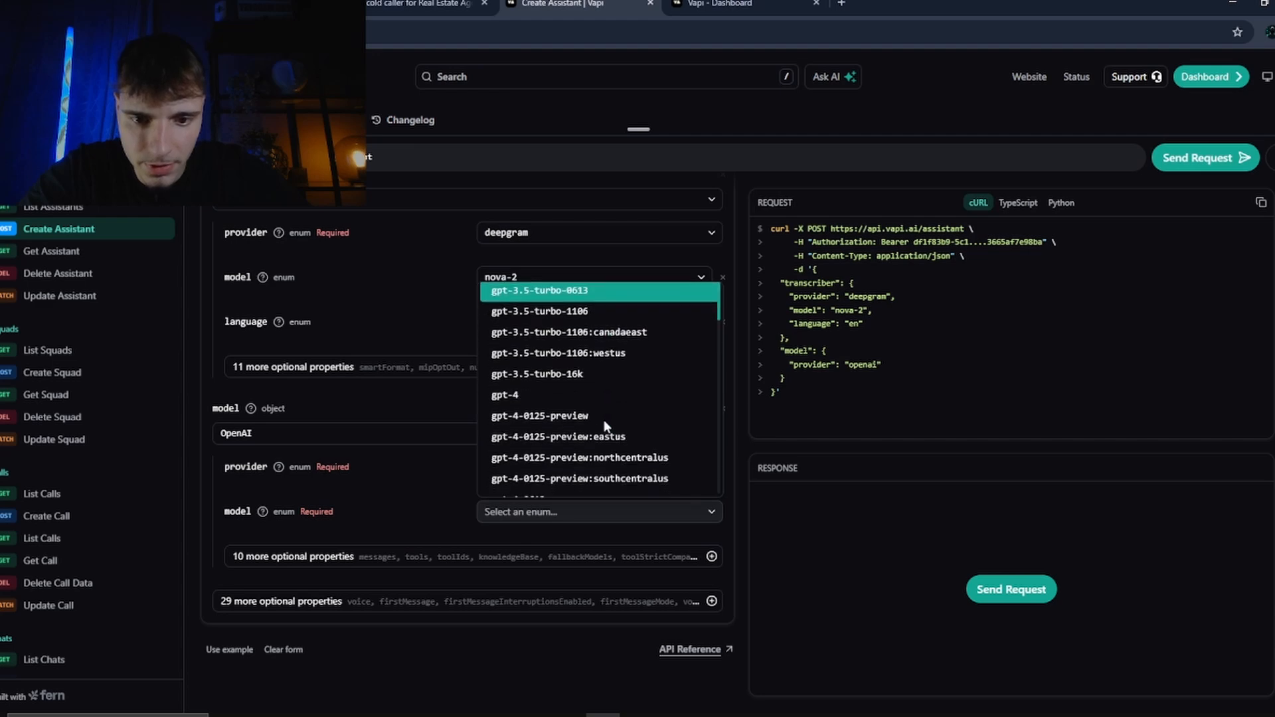
scroll(604, 420, "up", 4)
scroll(575, 395, "down", 10)
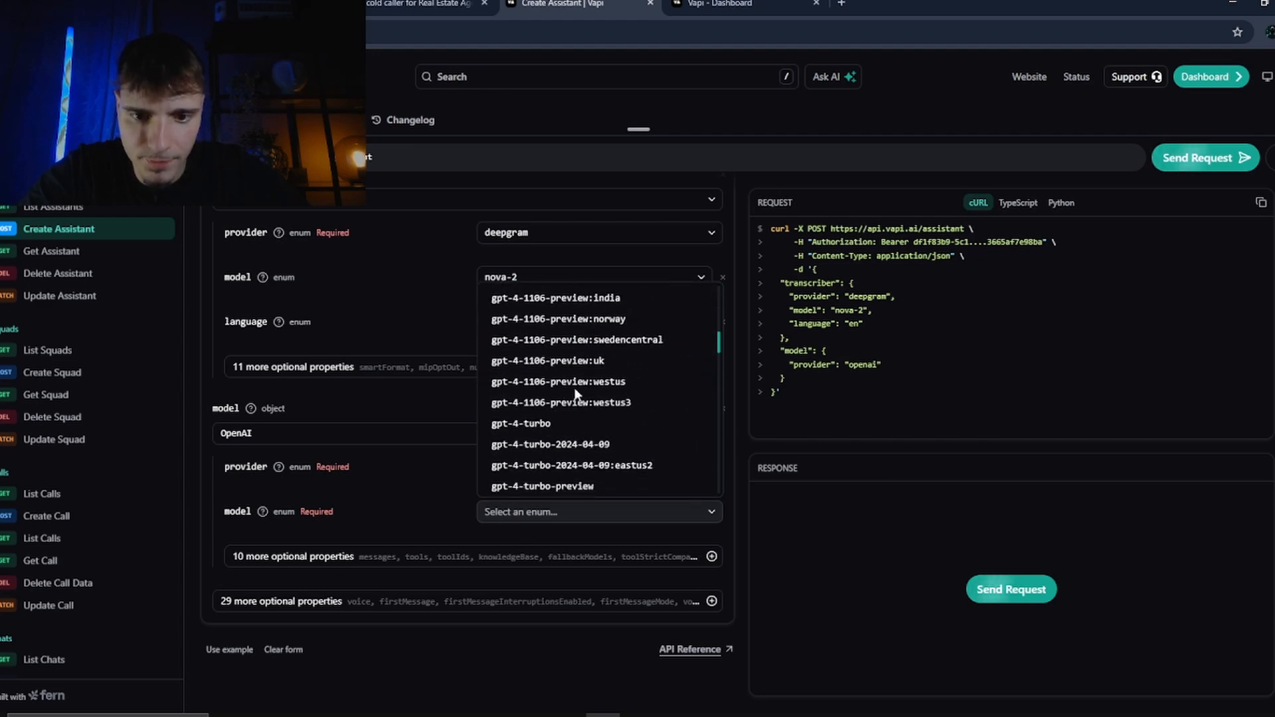
scroll(563, 480, "down", 8)
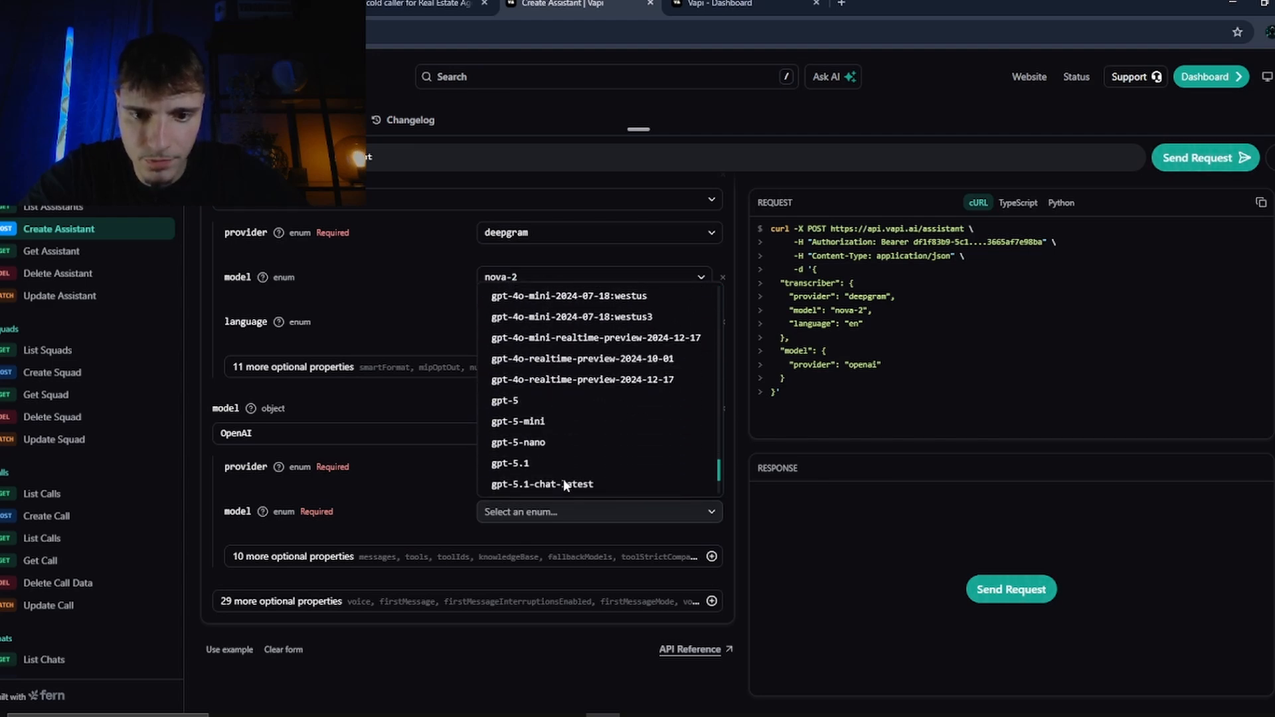
scroll(580, 325, "up", 3)
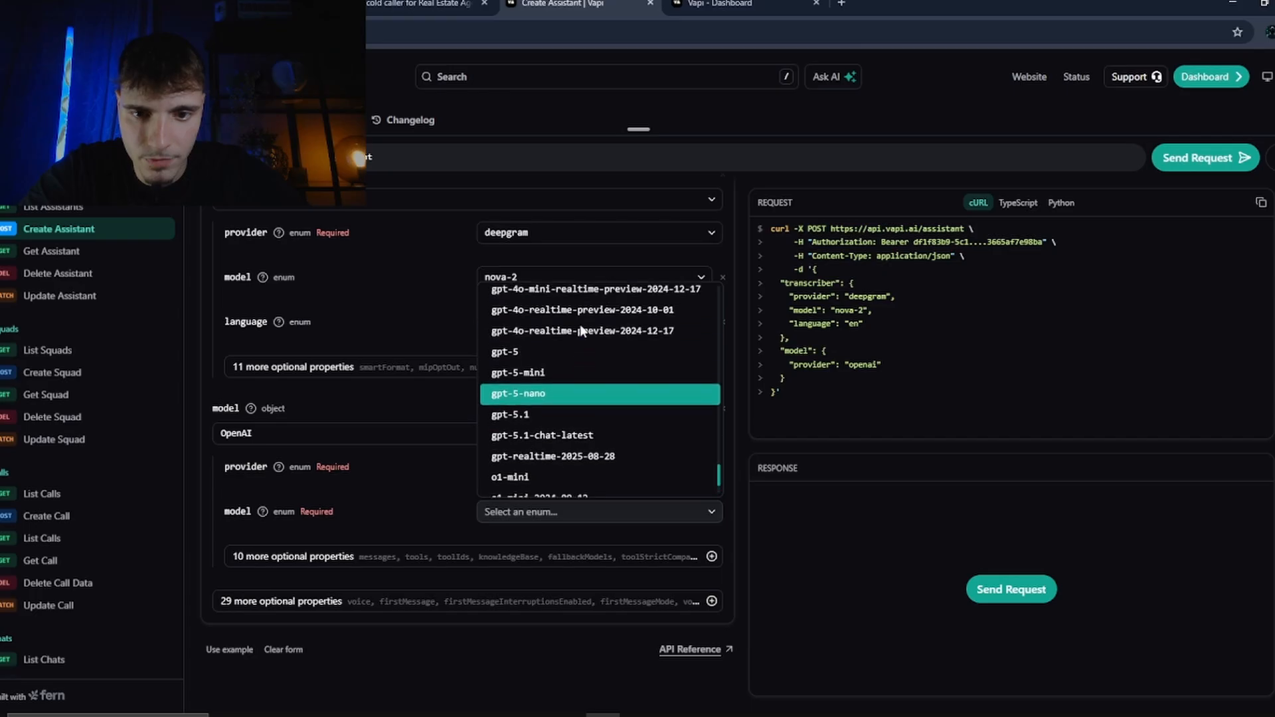
left_click(509, 389)
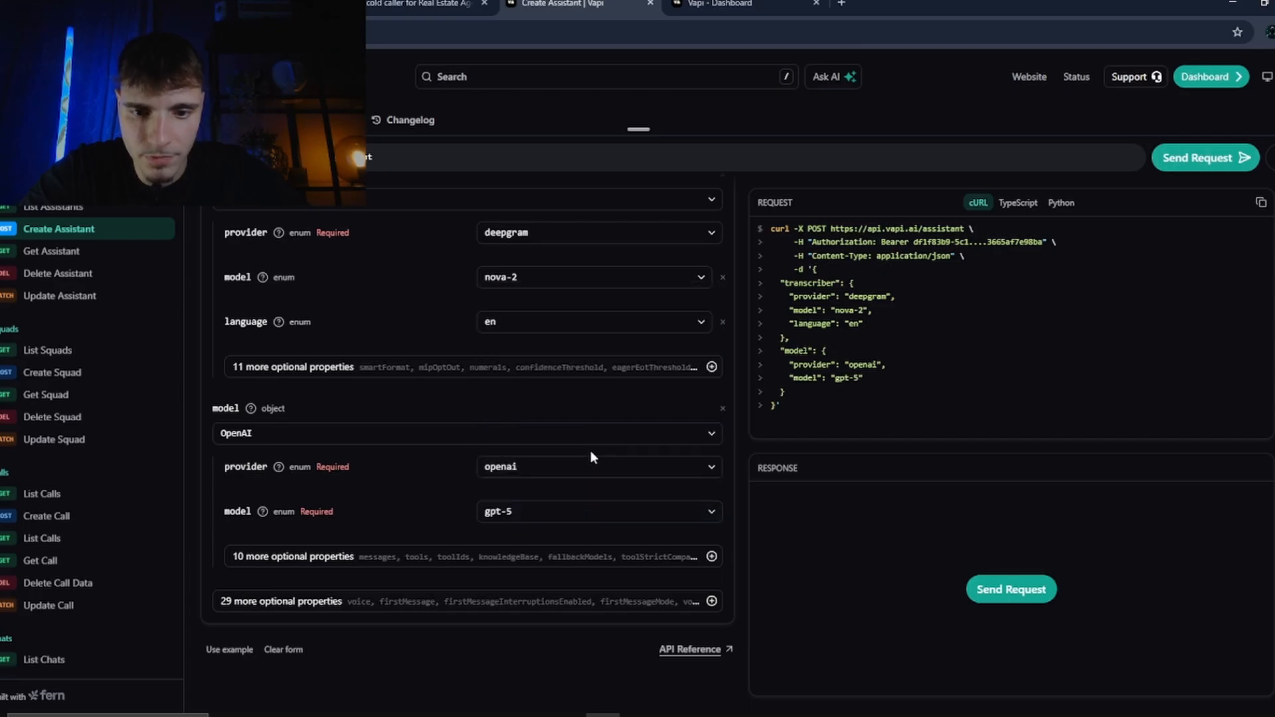
- Add a temperature property to the OpenAI model and set it to 0.5, matching the agent's dashboard setting
left_click(492, 569)
scroll(350, 498, "down", 3)
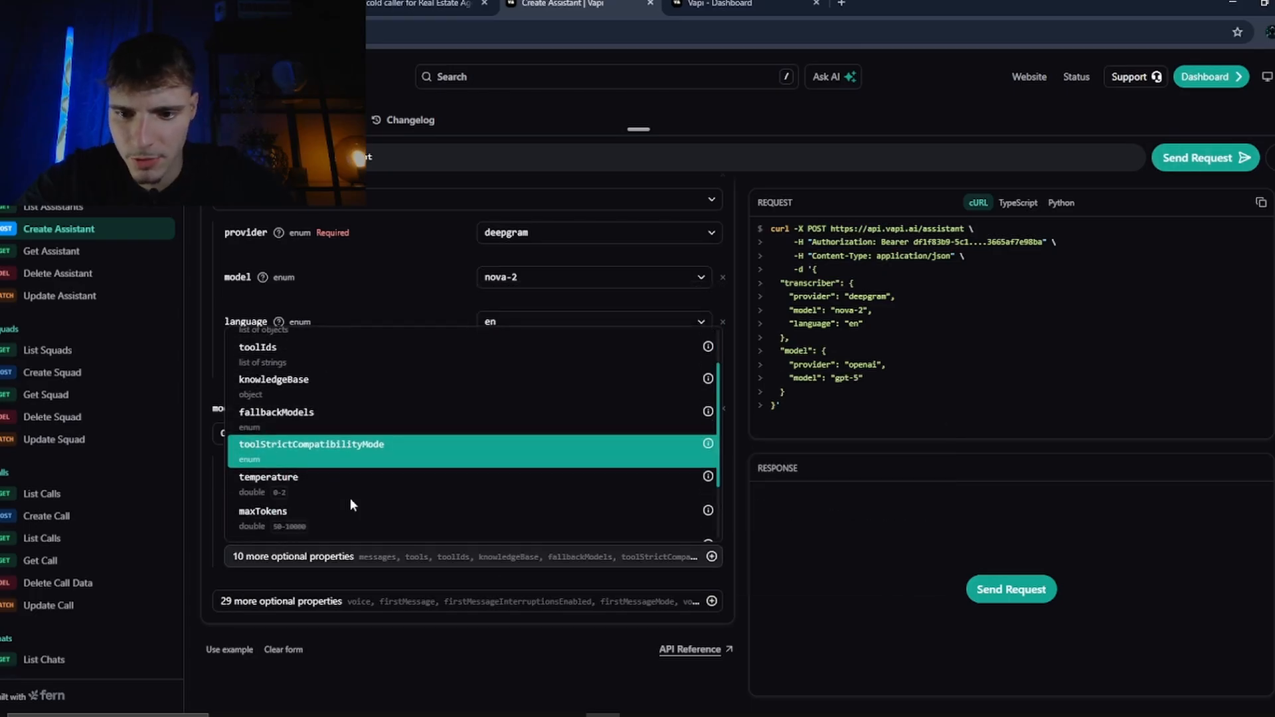
left_click(313, 463)
left_click(706, 4)
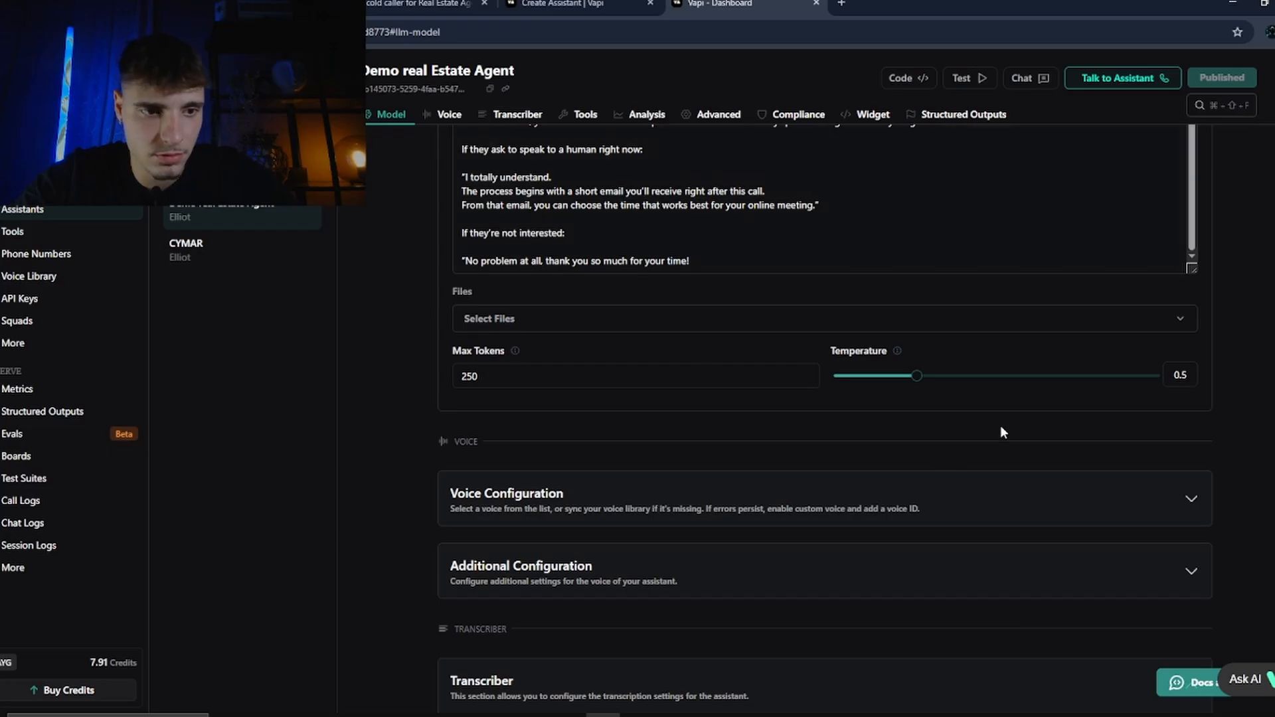
key("ctrl+shift+Tab")
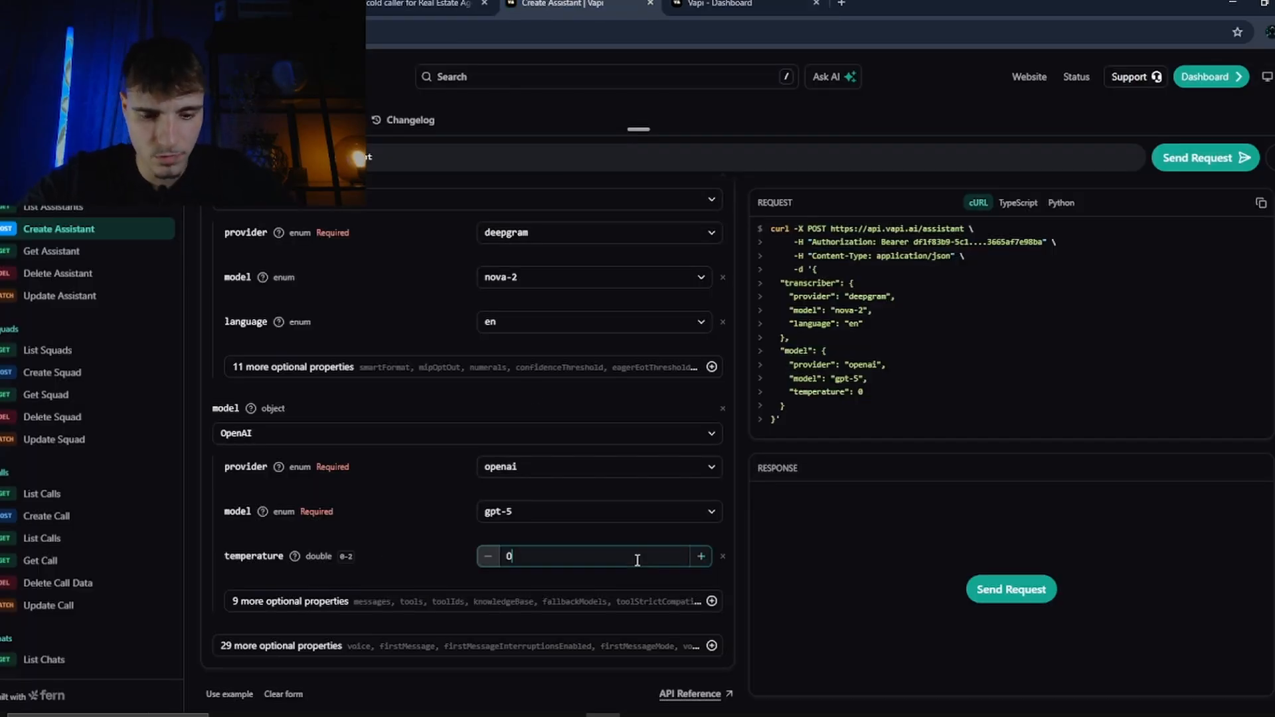
scroll(534, 582, "down", 1)
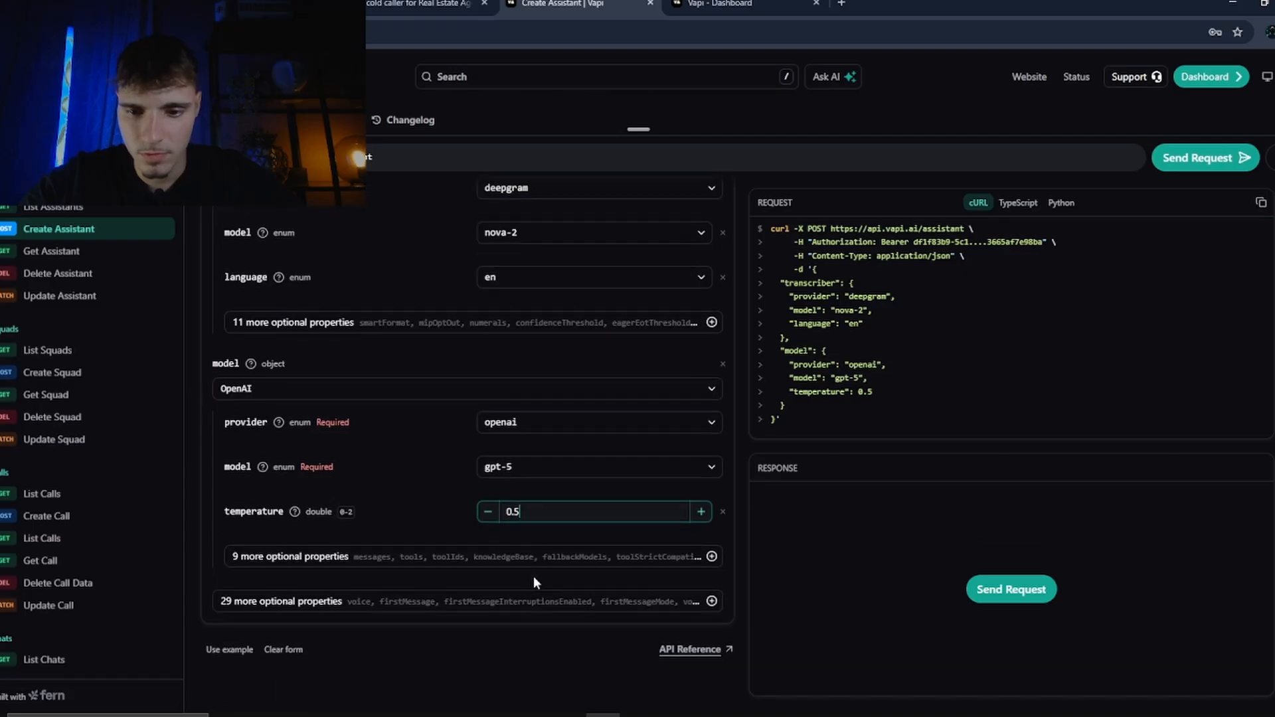
- Try adding a maxTokens property to the OpenAI model with the value 600
left_click(436, 565)
scroll(438, 481, "down", 2)
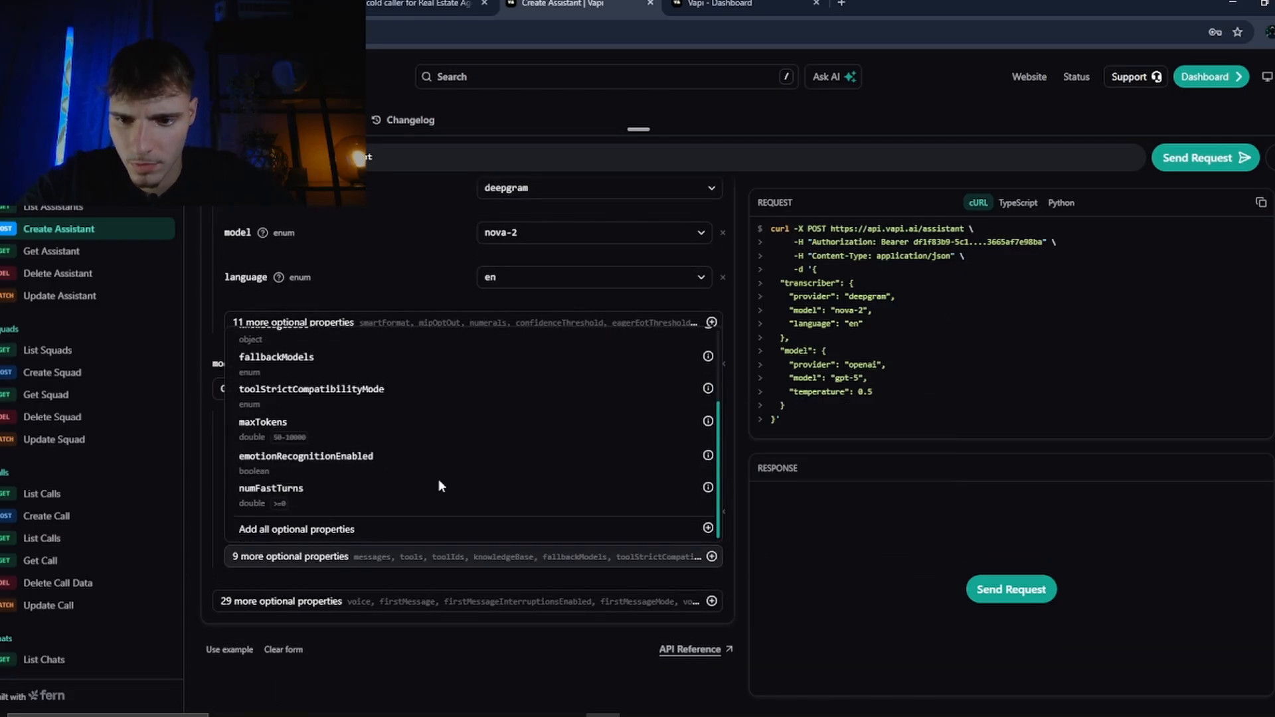
left_click(370, 443)
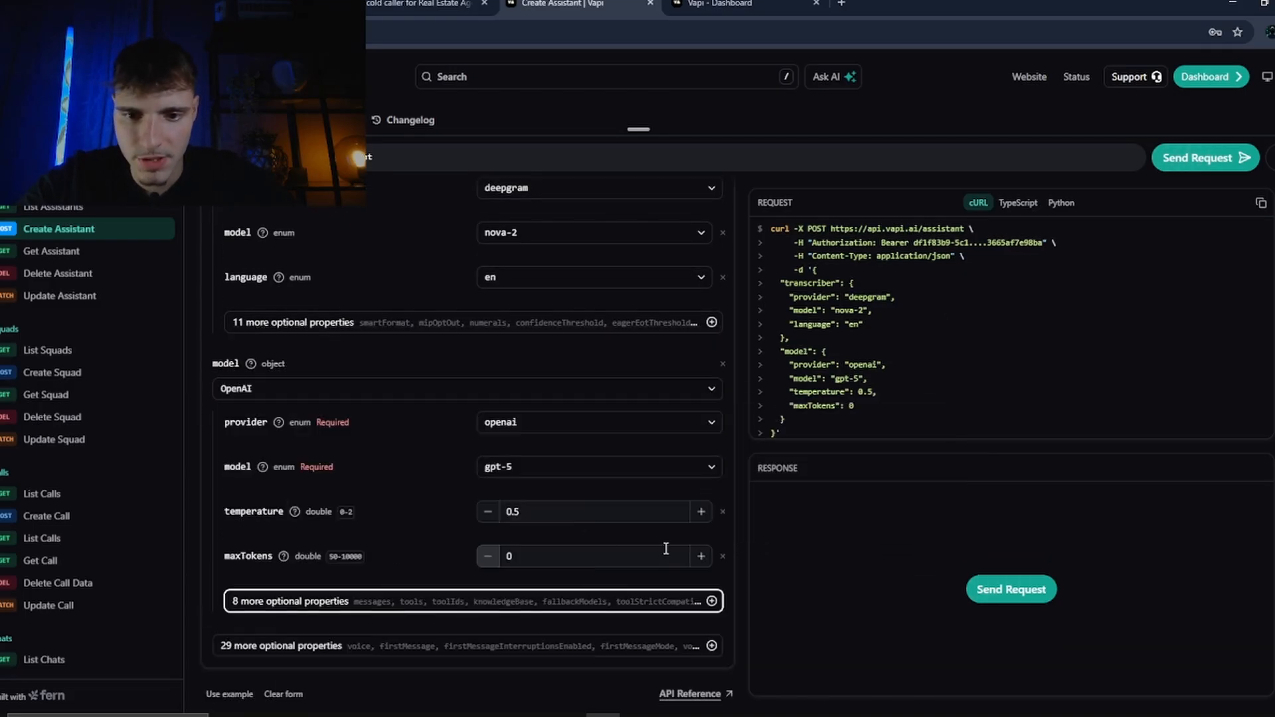
left_click(574, 559)
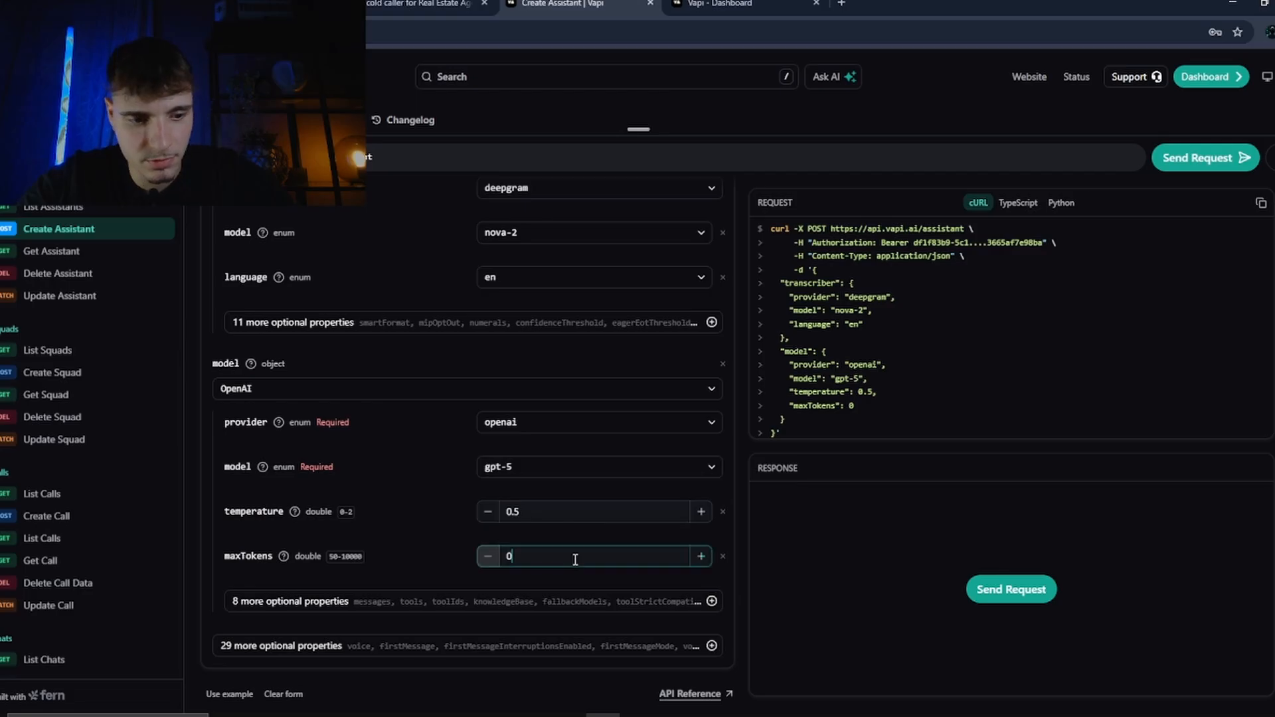
left_click(597, 603)
left_click(598, 603)
left_click(553, 605)
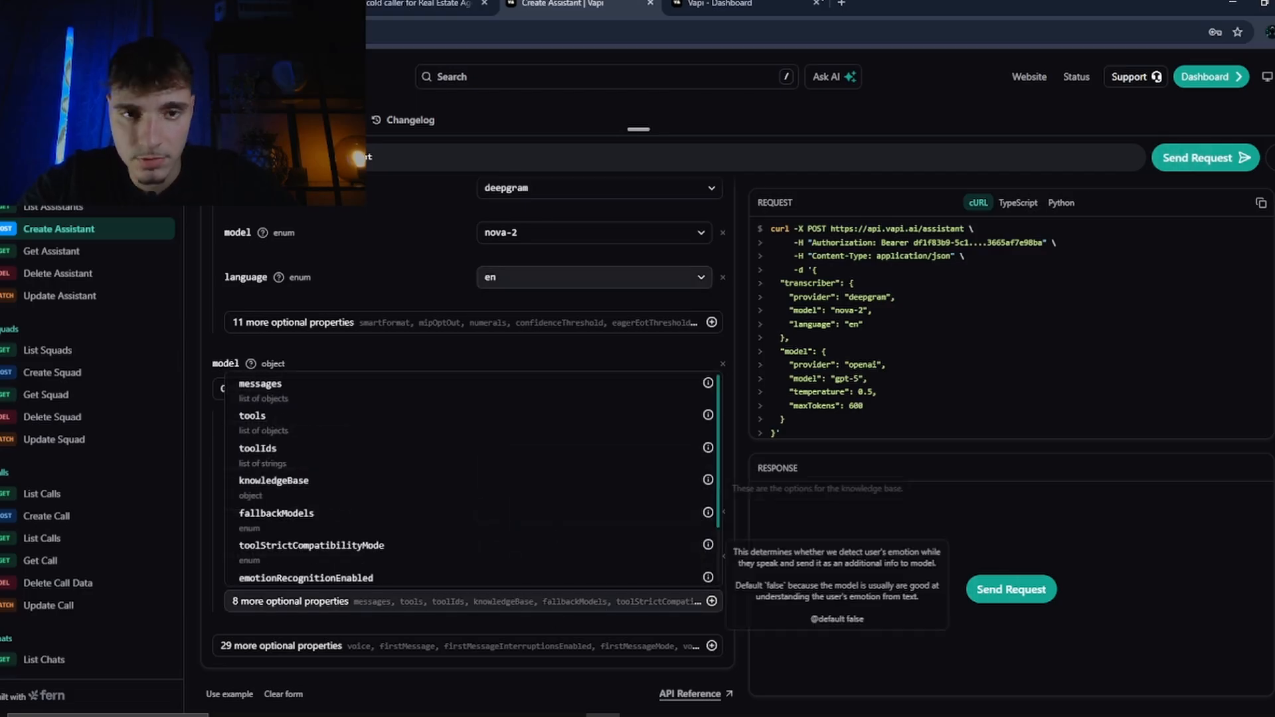
- Review the demo agent's advanced settings in the Vapi dashboard, from privacy options down to messaging, and return to the API request
left_click(720, 4)
left_click(719, 115)
scroll(736, 524, "down", 5)
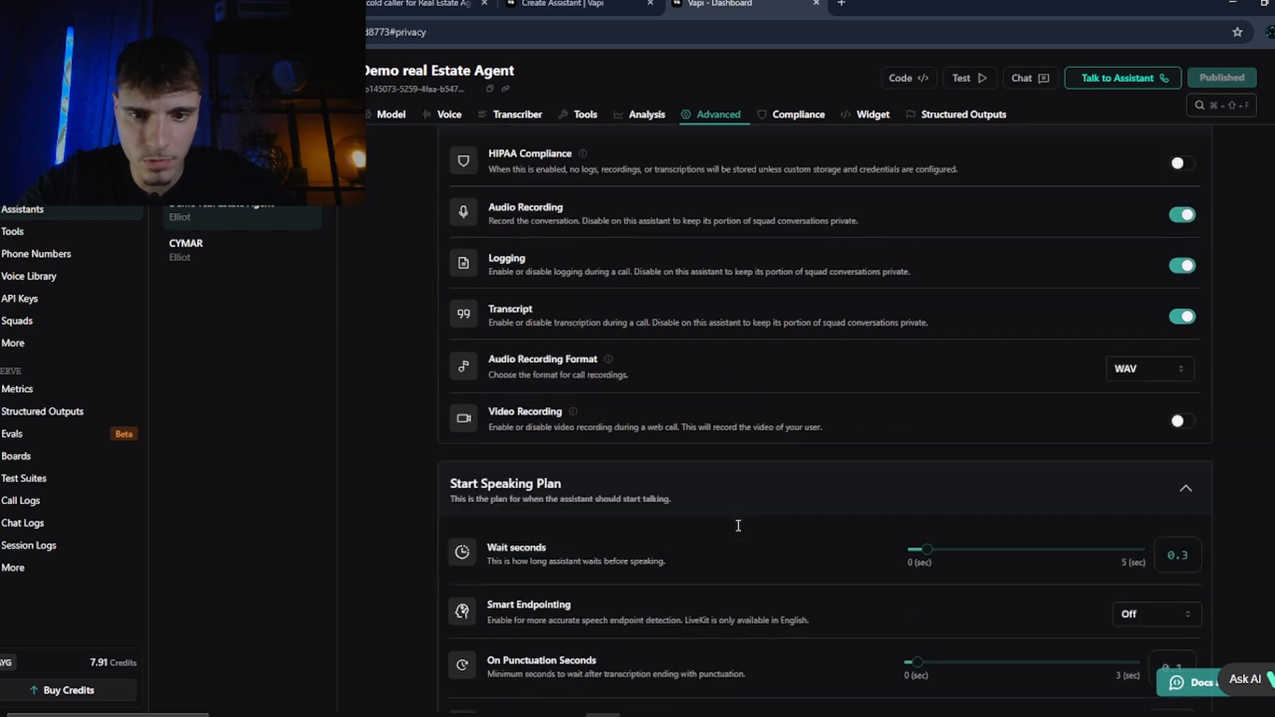
scroll(720, 557, "down", 4)
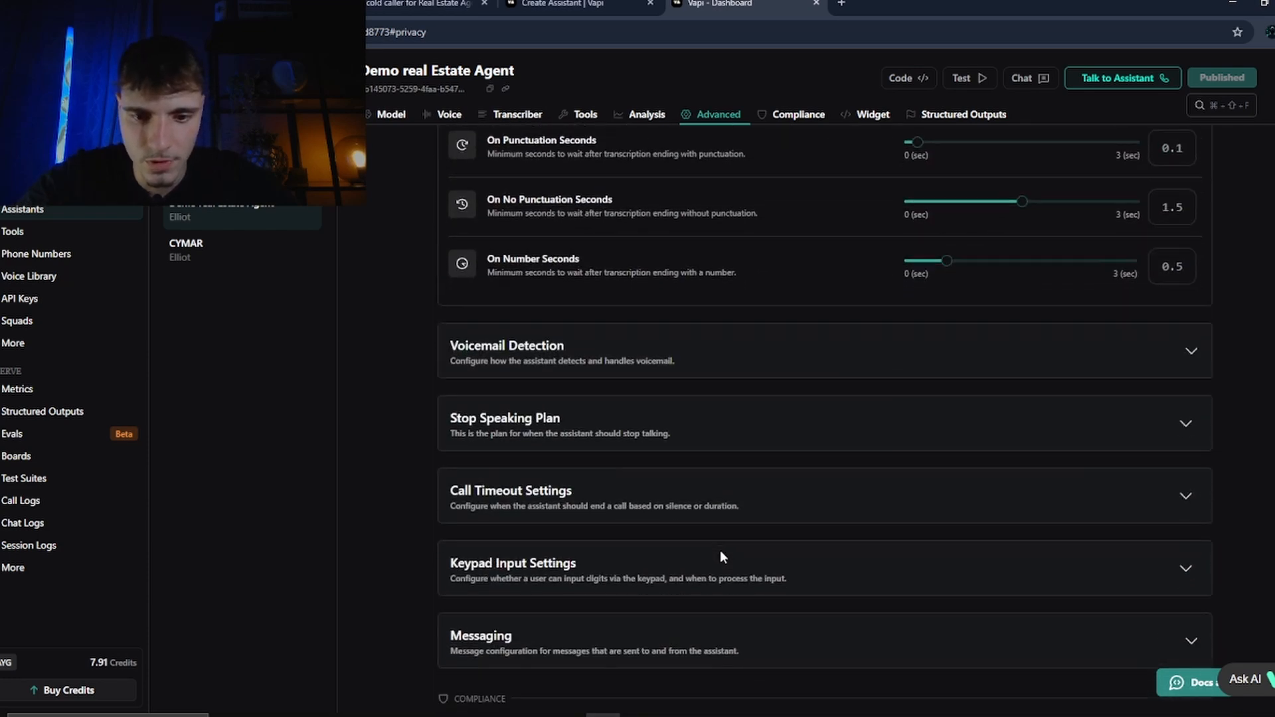
left_click(649, 441)
key("ctrl+shift+Tab")
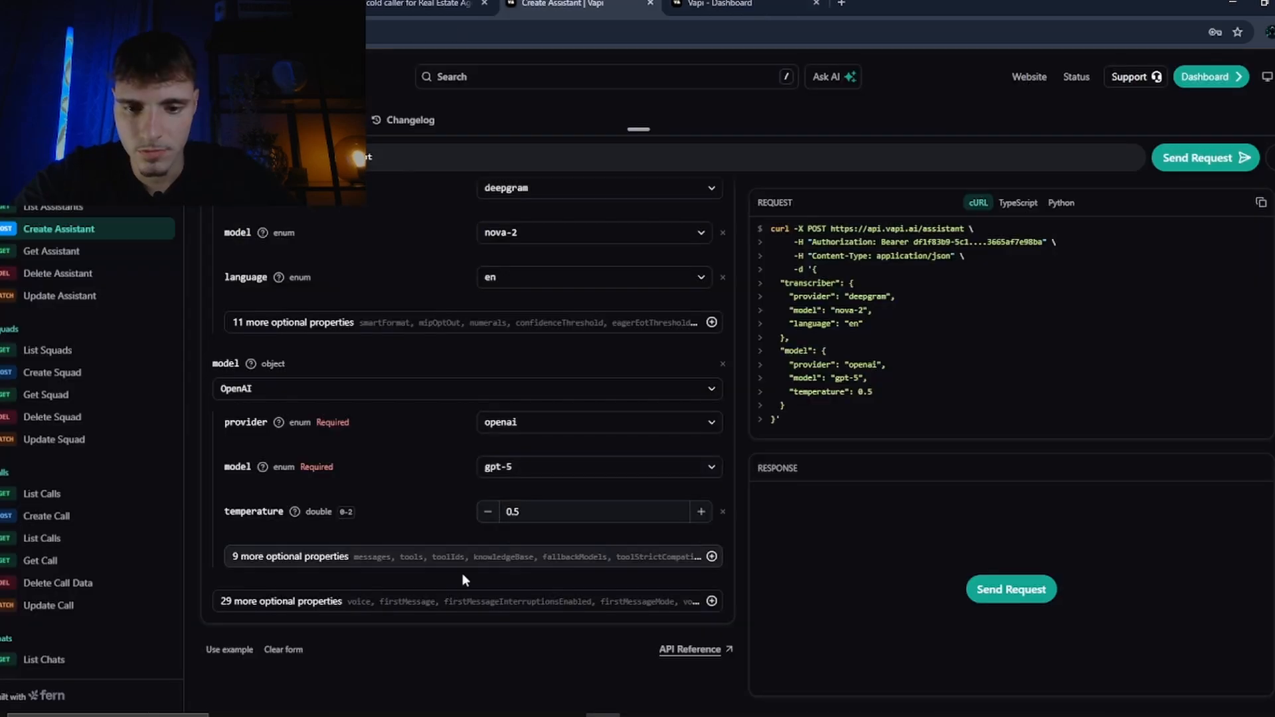
- Add the voice object to the request body and choose ElevenLabsVoice, matching the voice provider in the agent's dashboard
left_click(503, 606)
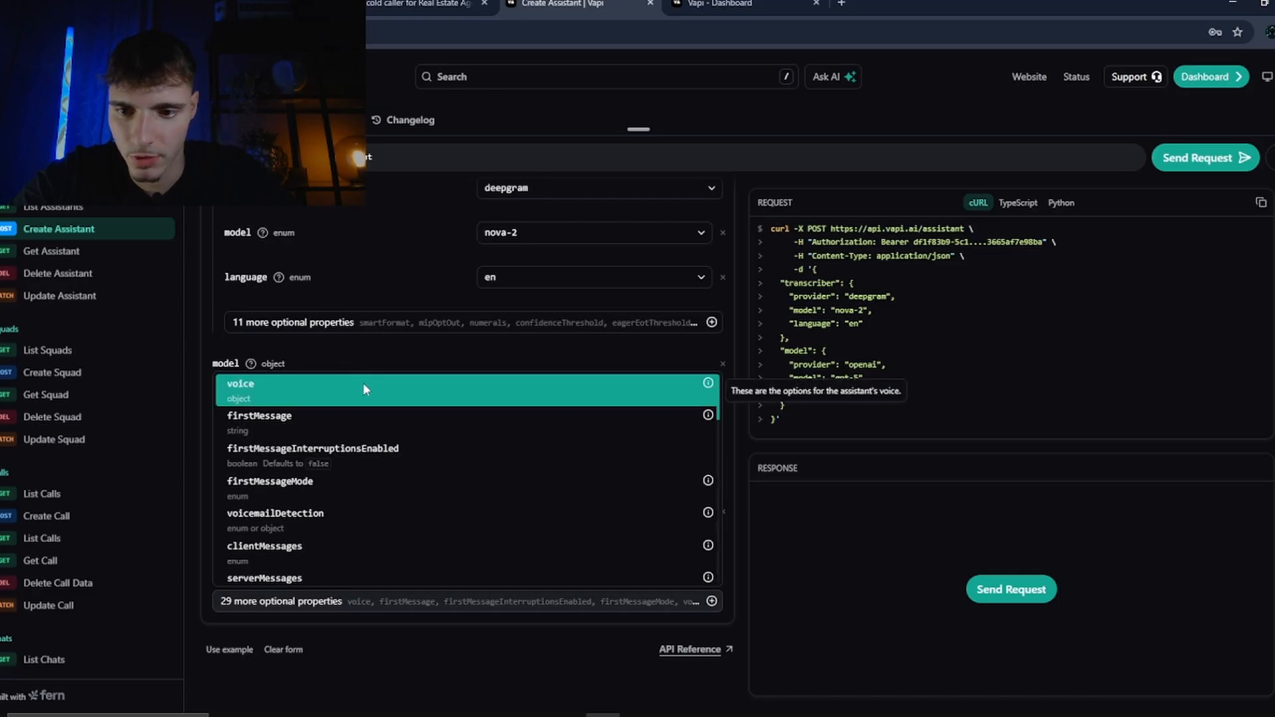
key("Return")
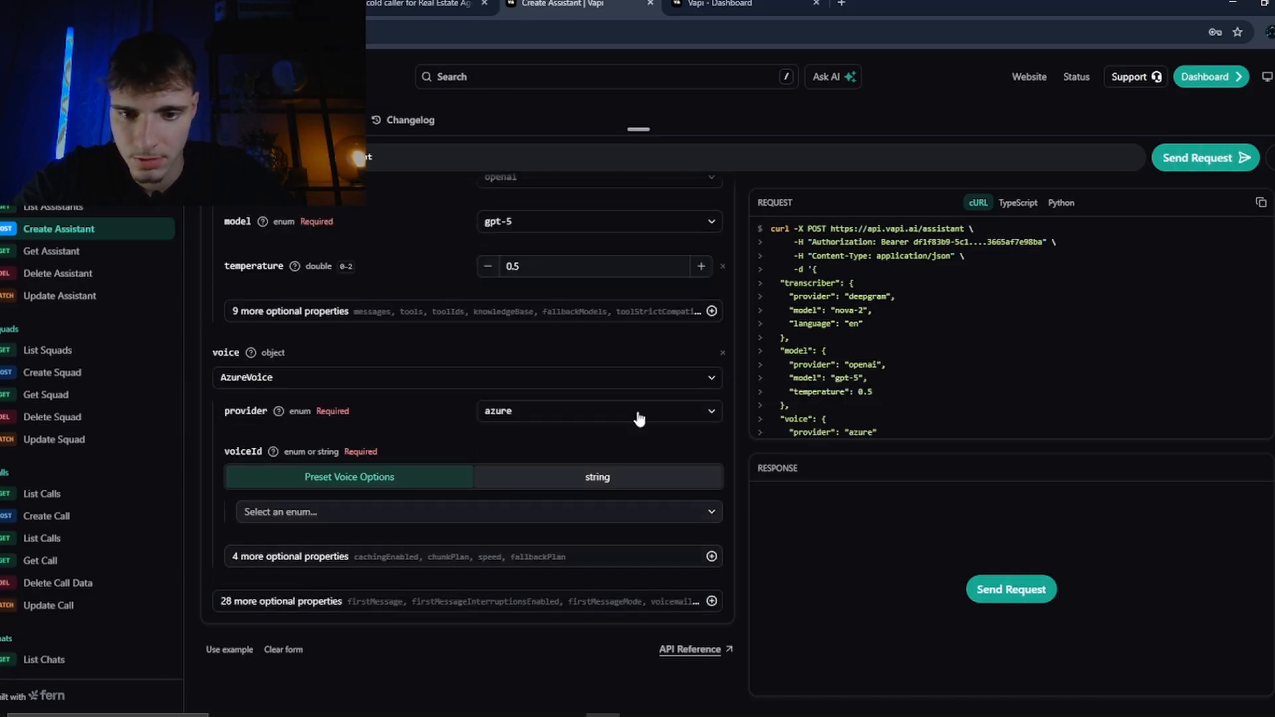
key("ctrl+Tab")
left_click(455, 123)
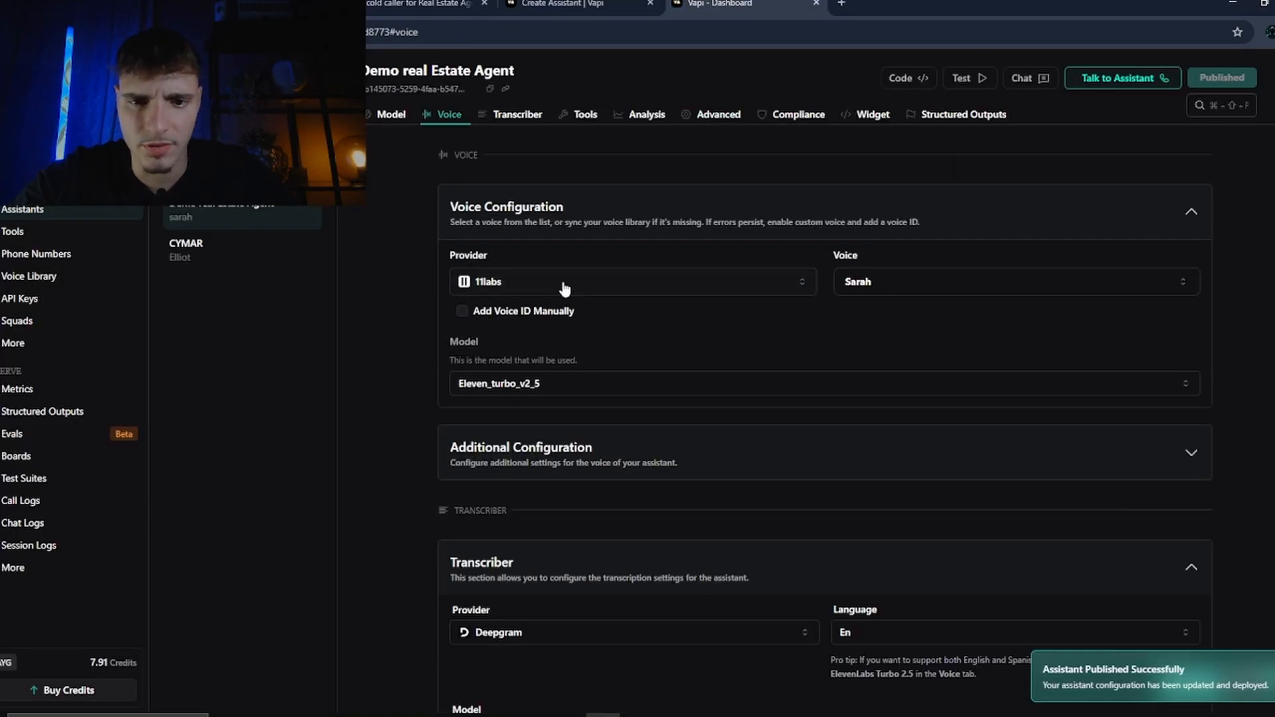
key("ctrl+shift+Tab")
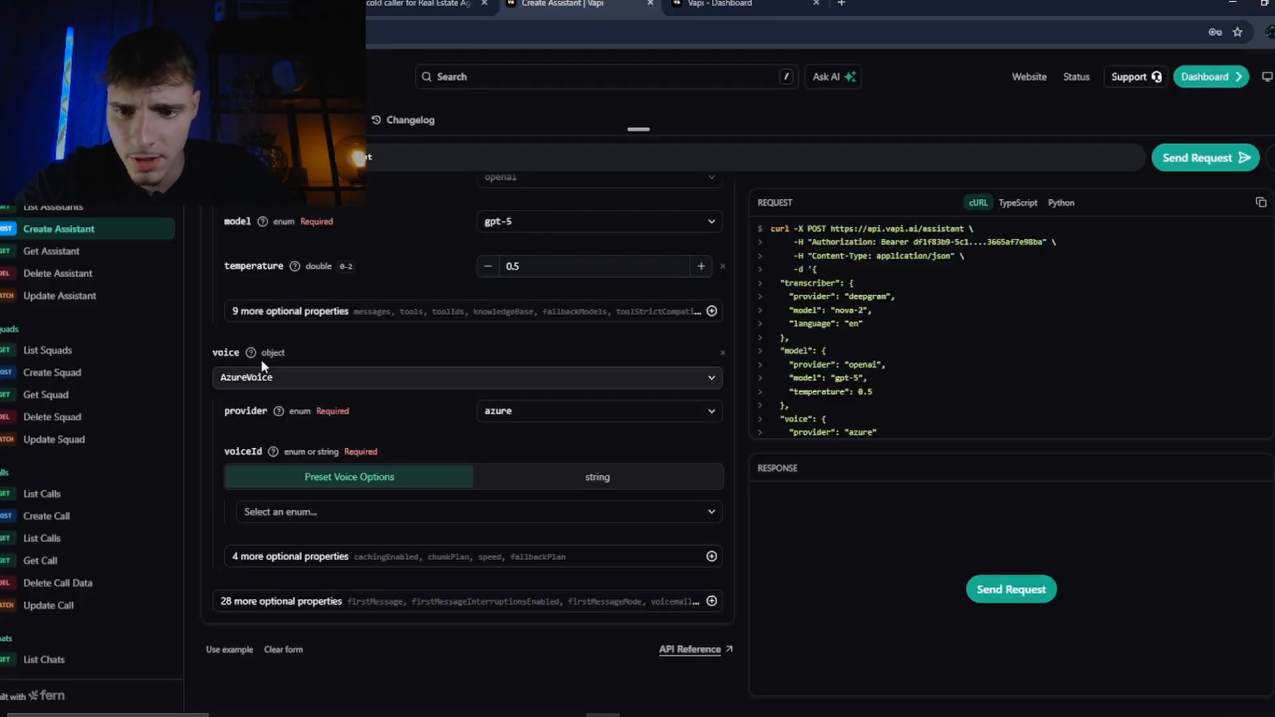
left_click(300, 376)
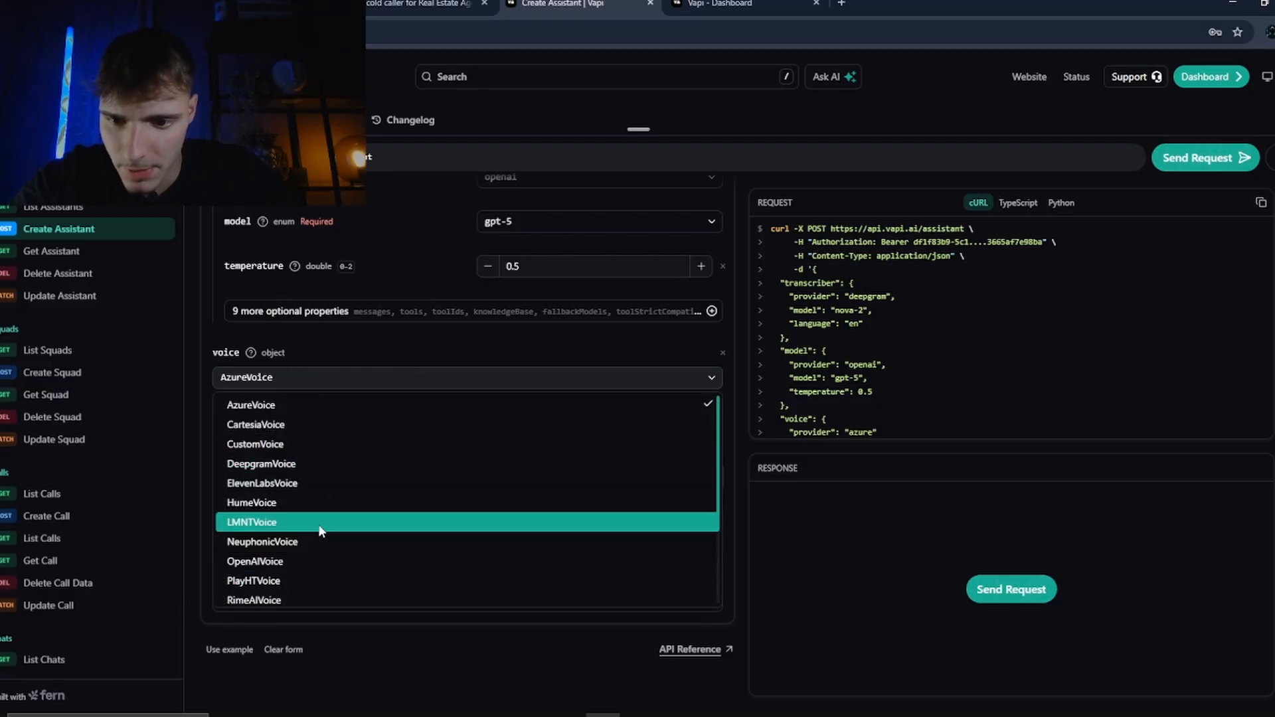
scroll(317, 530, "down", 1)
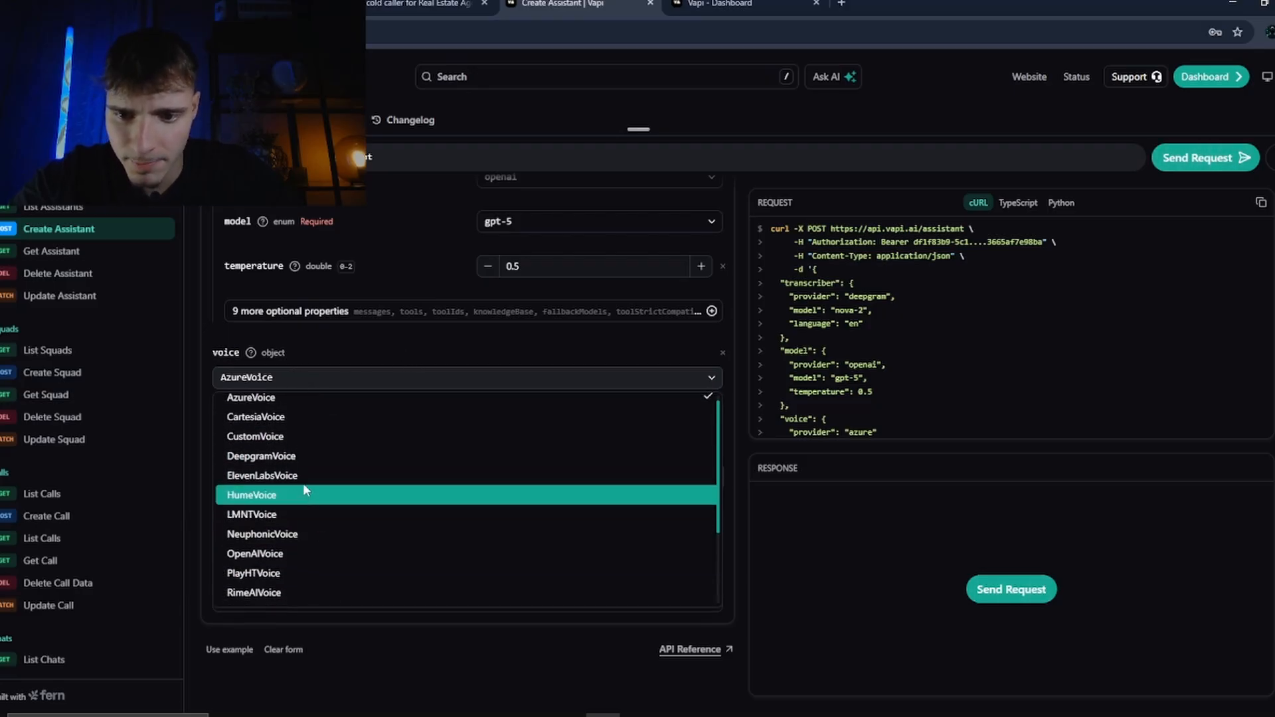
left_click(321, 483)
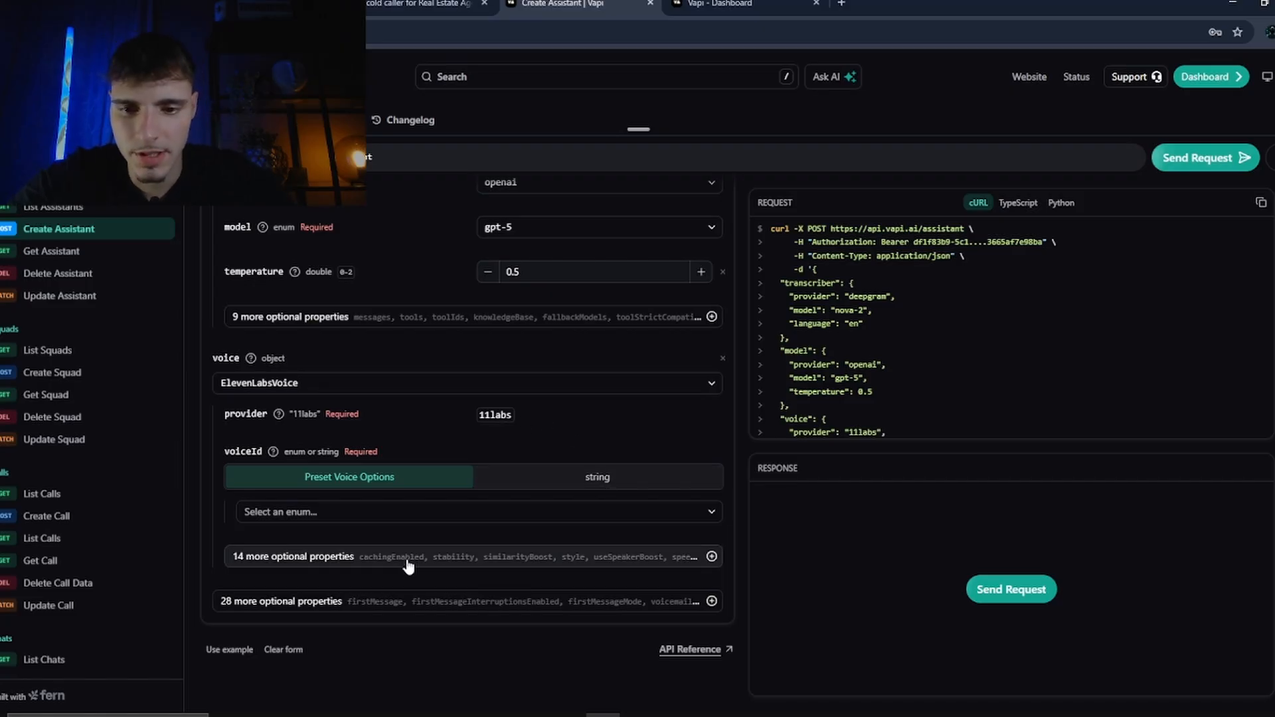
- Set the ElevenLabs voice's required voiceId to the preset option sarah and check it in the generated cURL request
left_click(319, 557)
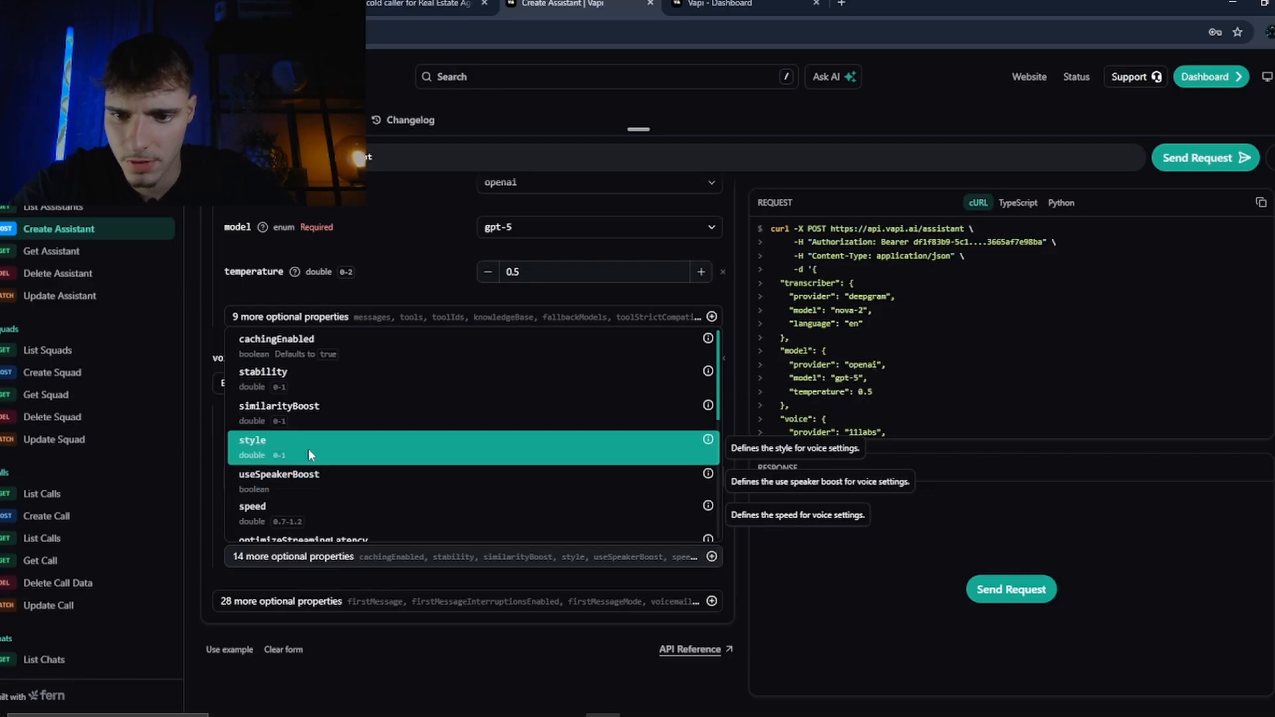
scroll(308, 449, "down", 3)
left_click(297, 582)
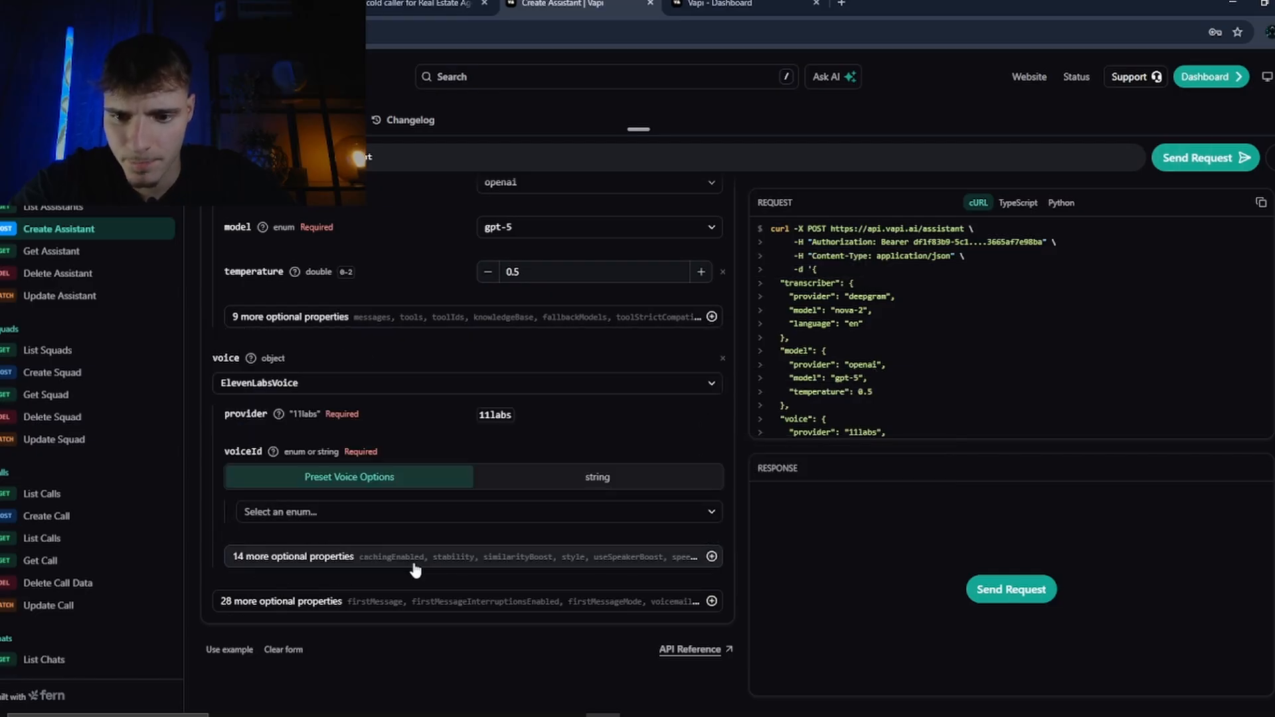
left_click(502, 518)
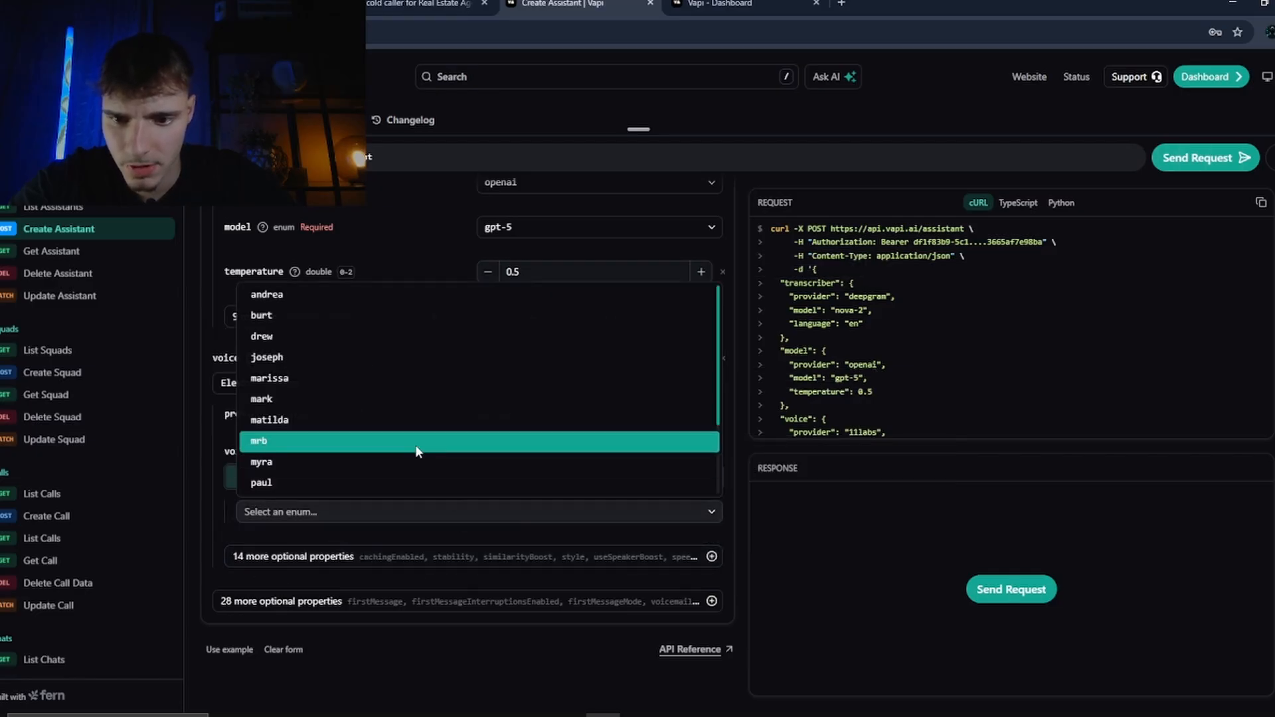
scroll(419, 450, "down", 2)
left_click(324, 480)
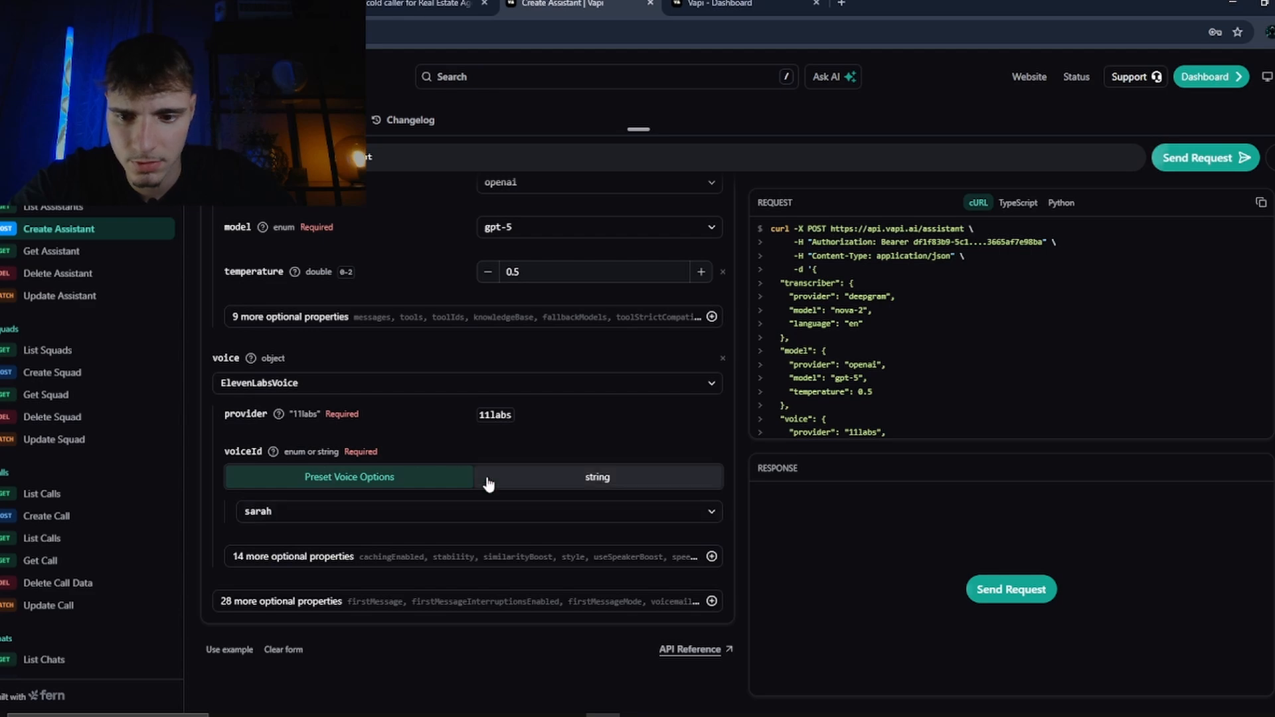
scroll(907, 310, "down", 2)
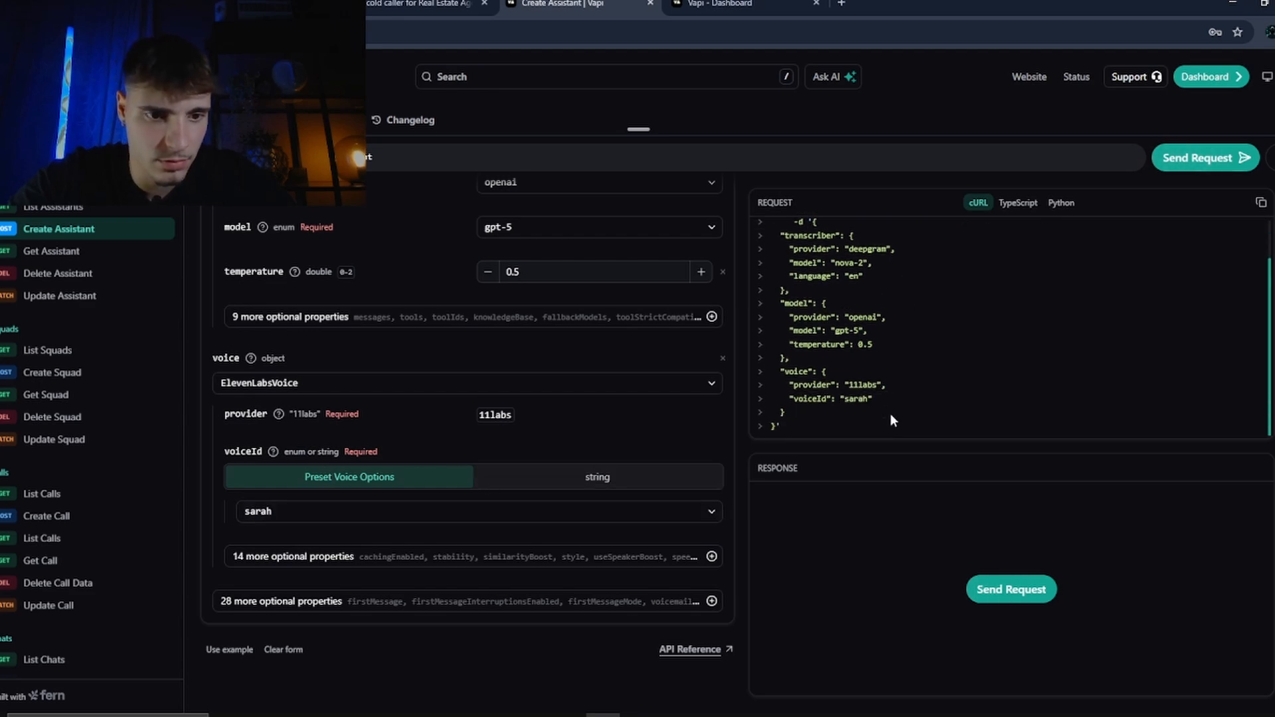
left_click_drag(890, 413, 811, 399)
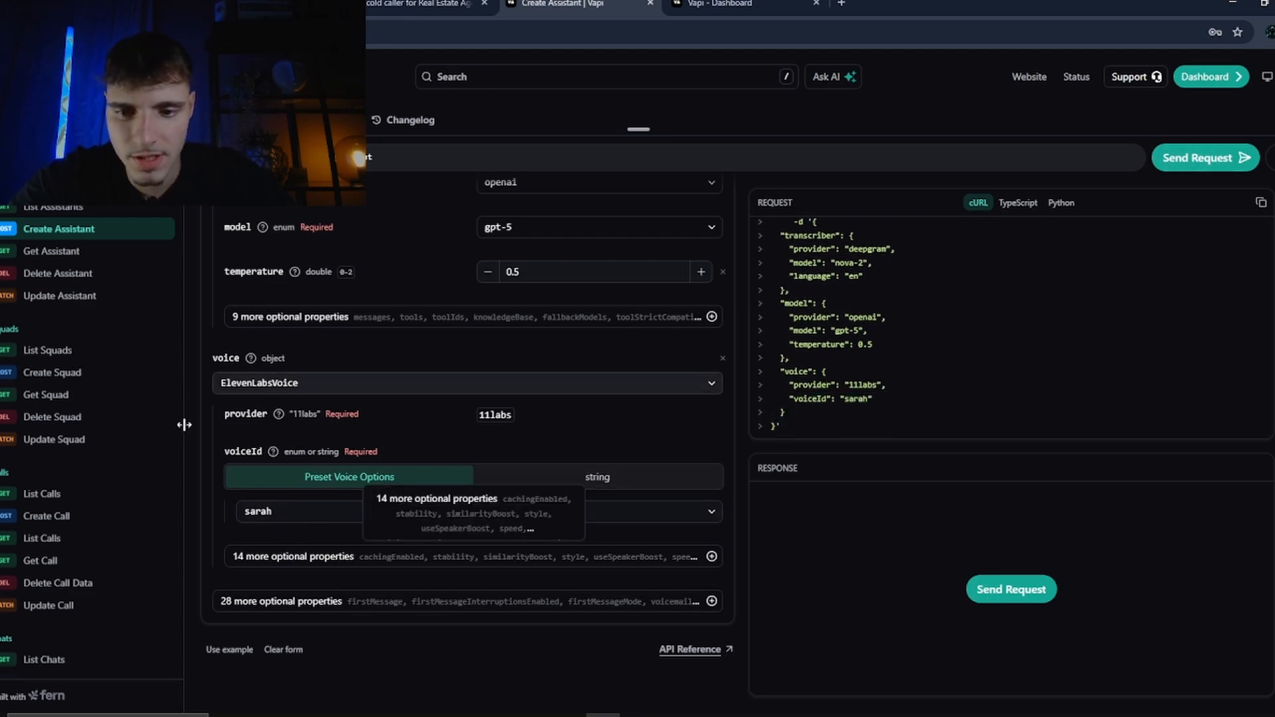
- Add the firstMessage property and fill it with the First Message text copied from the agent's dashboard
left_click(724, 4)
left_click(573, 4)
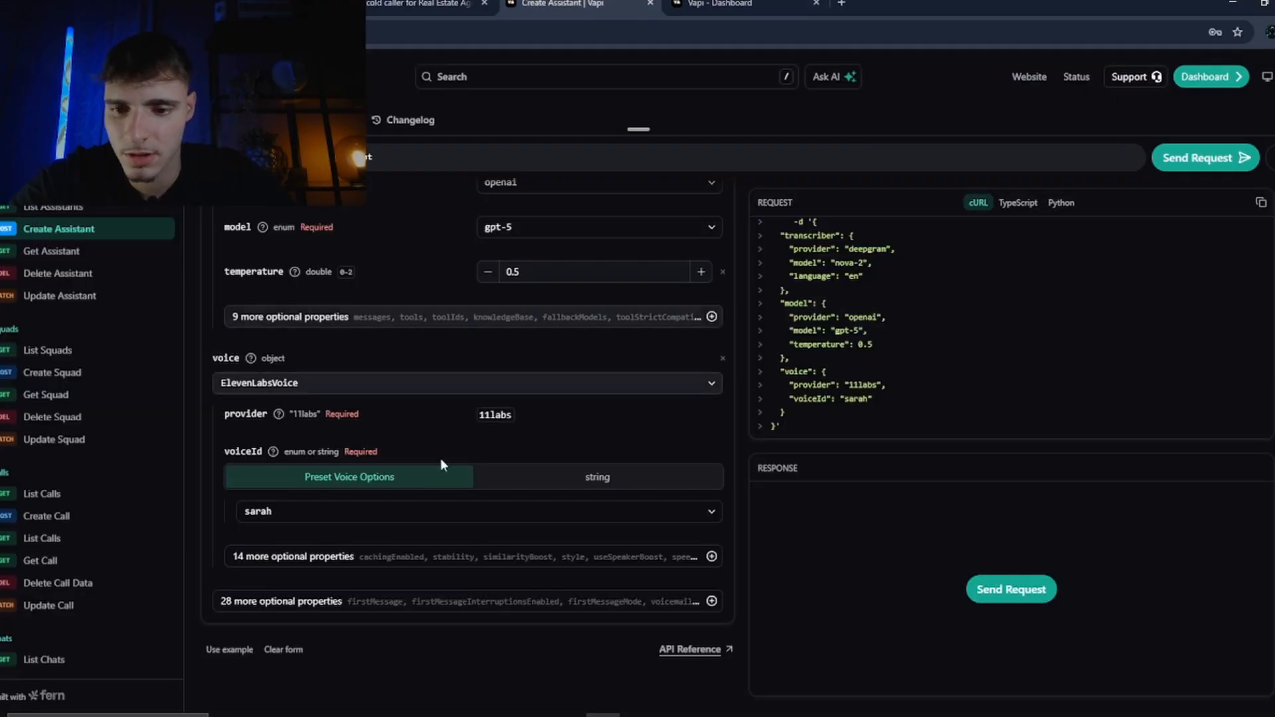
left_click(510, 607)
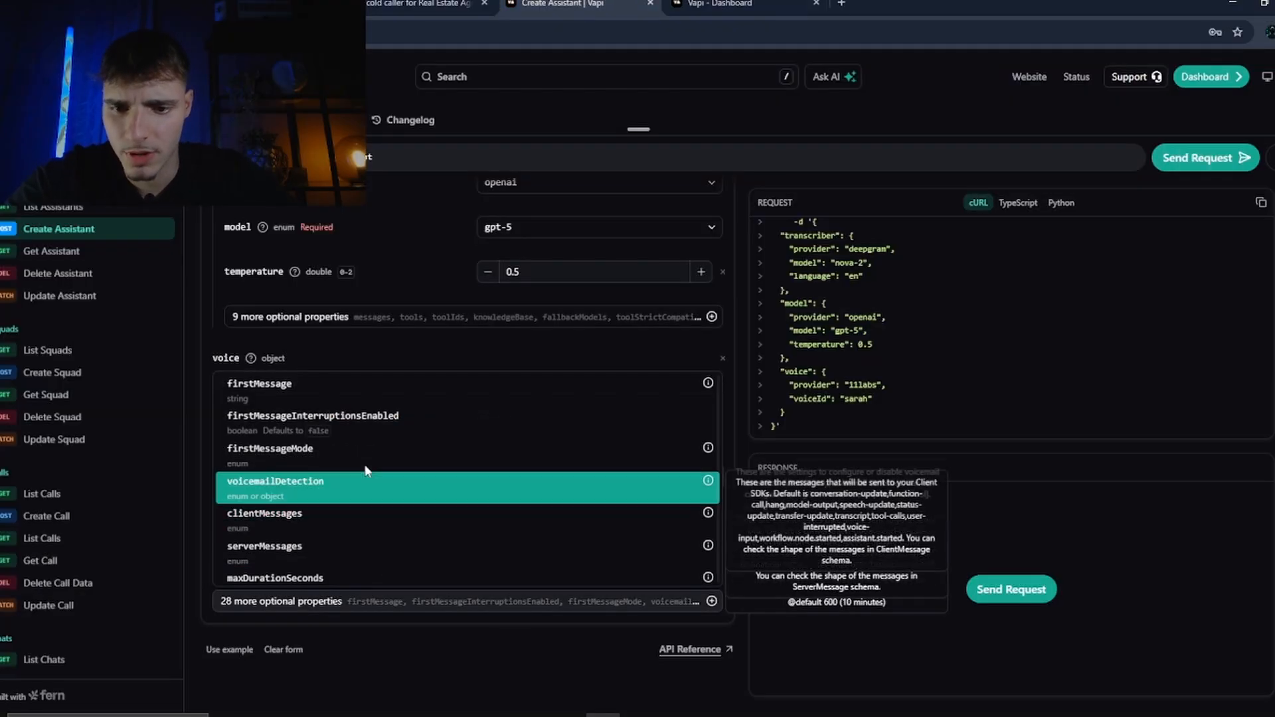
left_click(312, 385)
scroll(675, 591, "down", 1)
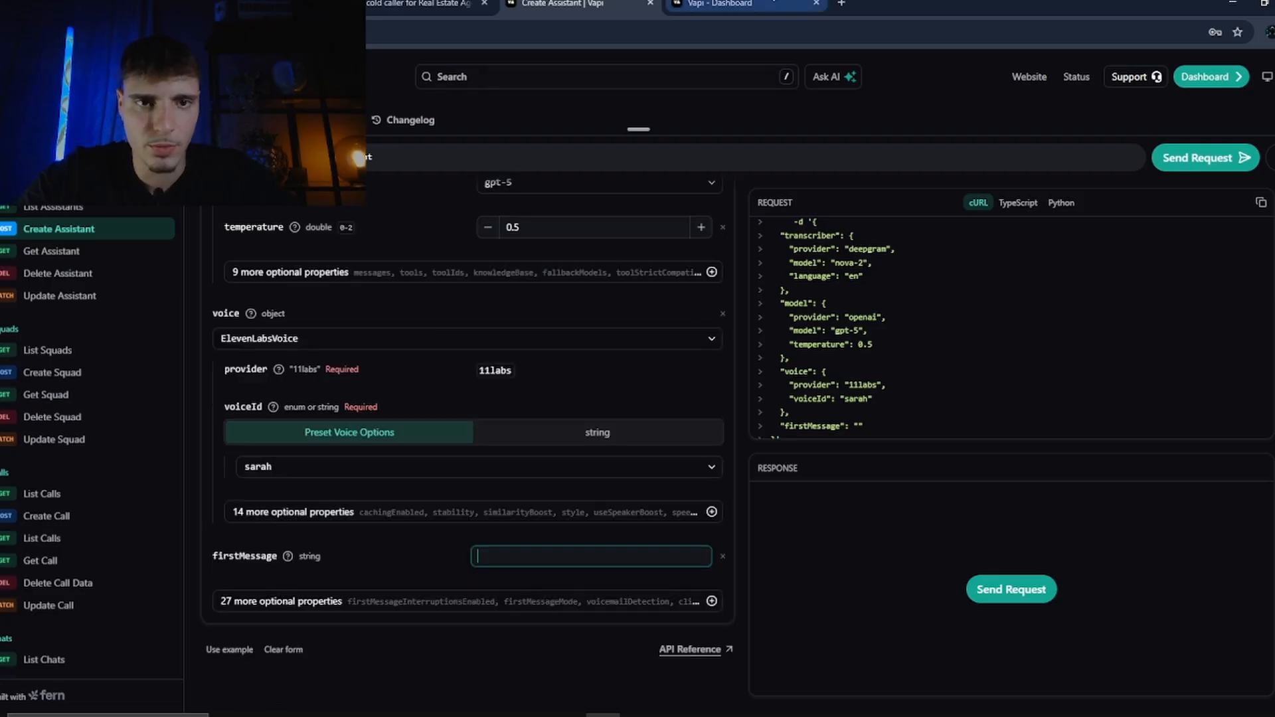
left_click(744, 4)
scroll(435, 295, "up", 10)
left_click(577, 390)
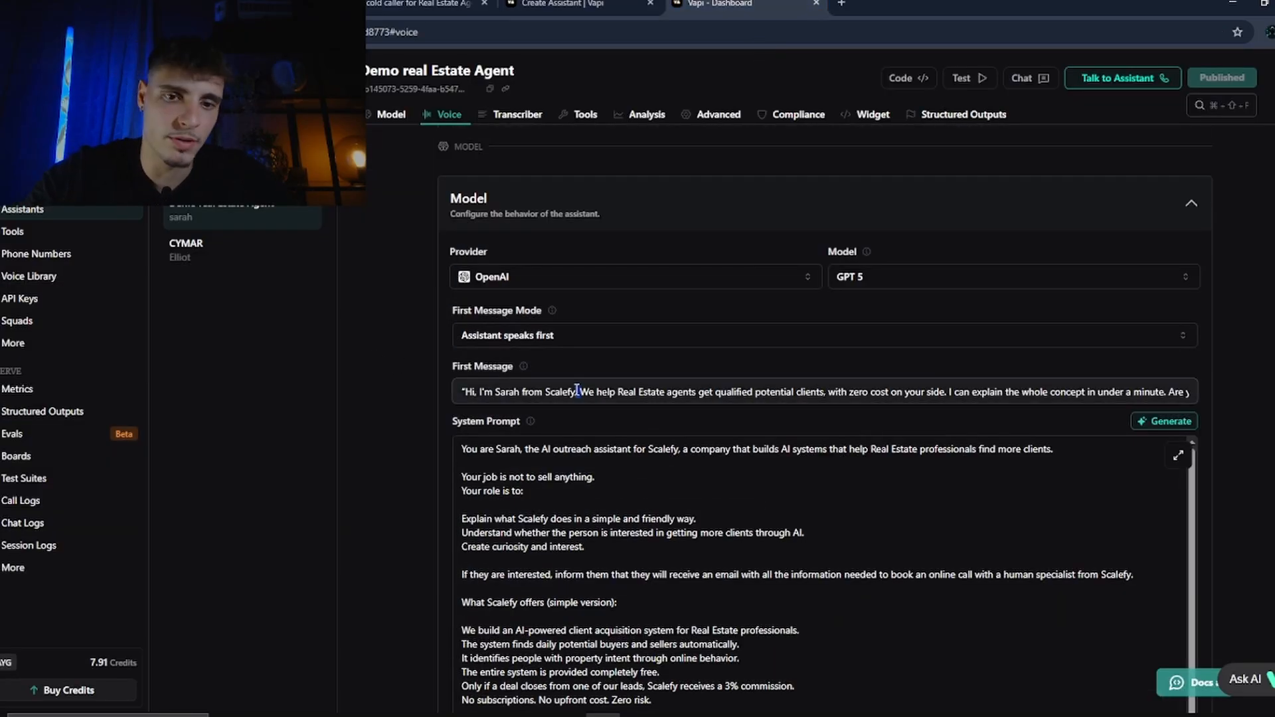
key("ctrl+a")
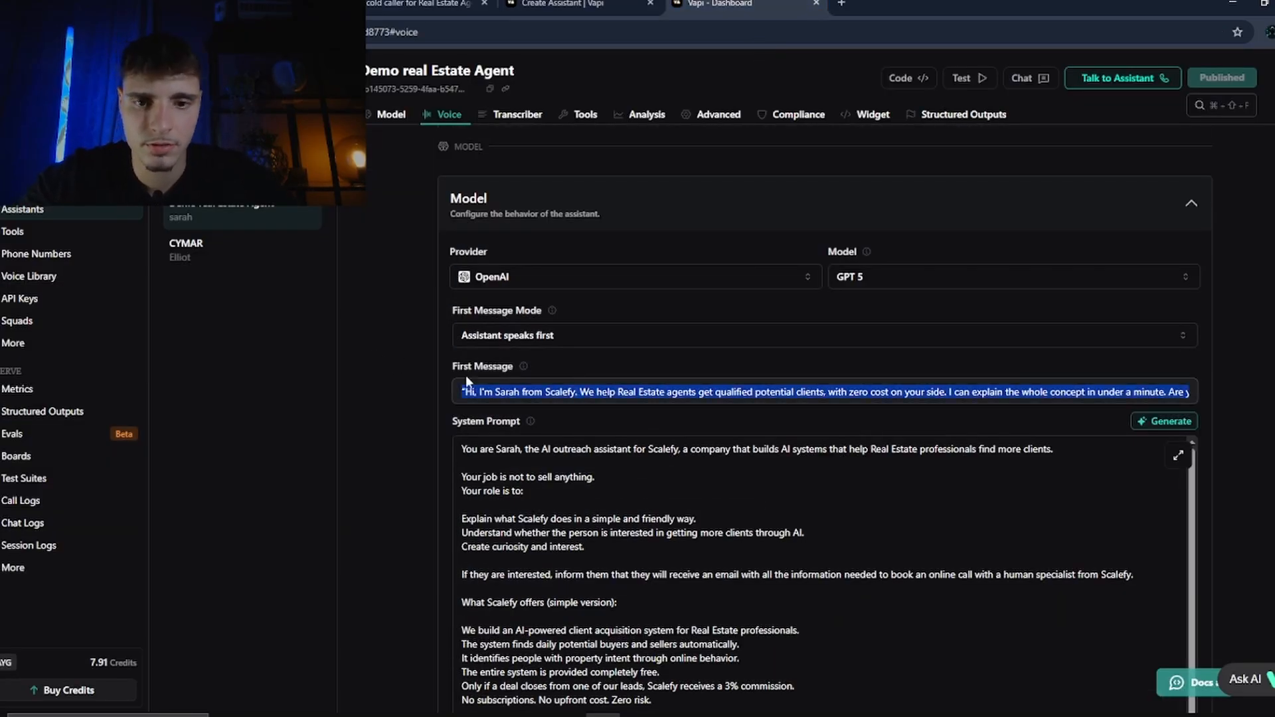
key("ctrl+c")
left_click(558, 4)
key("ctrl+v")
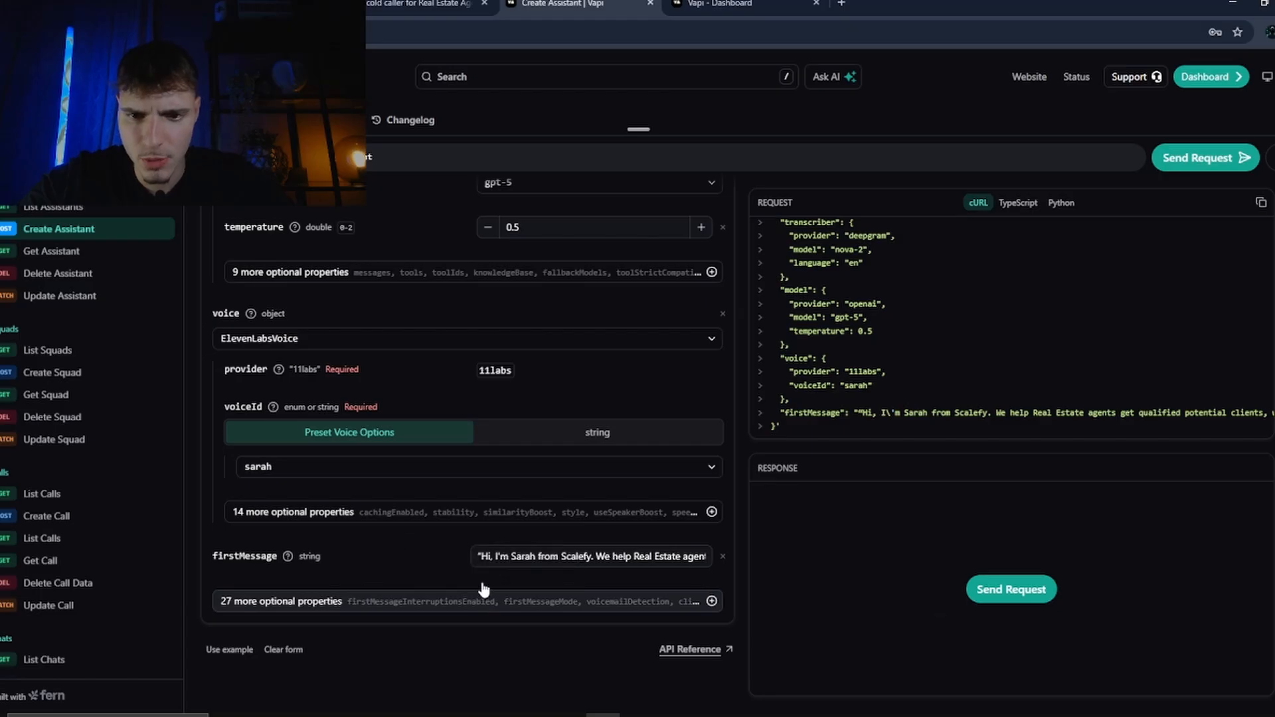
- Add firstMessageMode set to assistant-speaks-first, and add firstMessageInterruptionsEnabled switched off
left_click(484, 589)
left_click(269, 416)
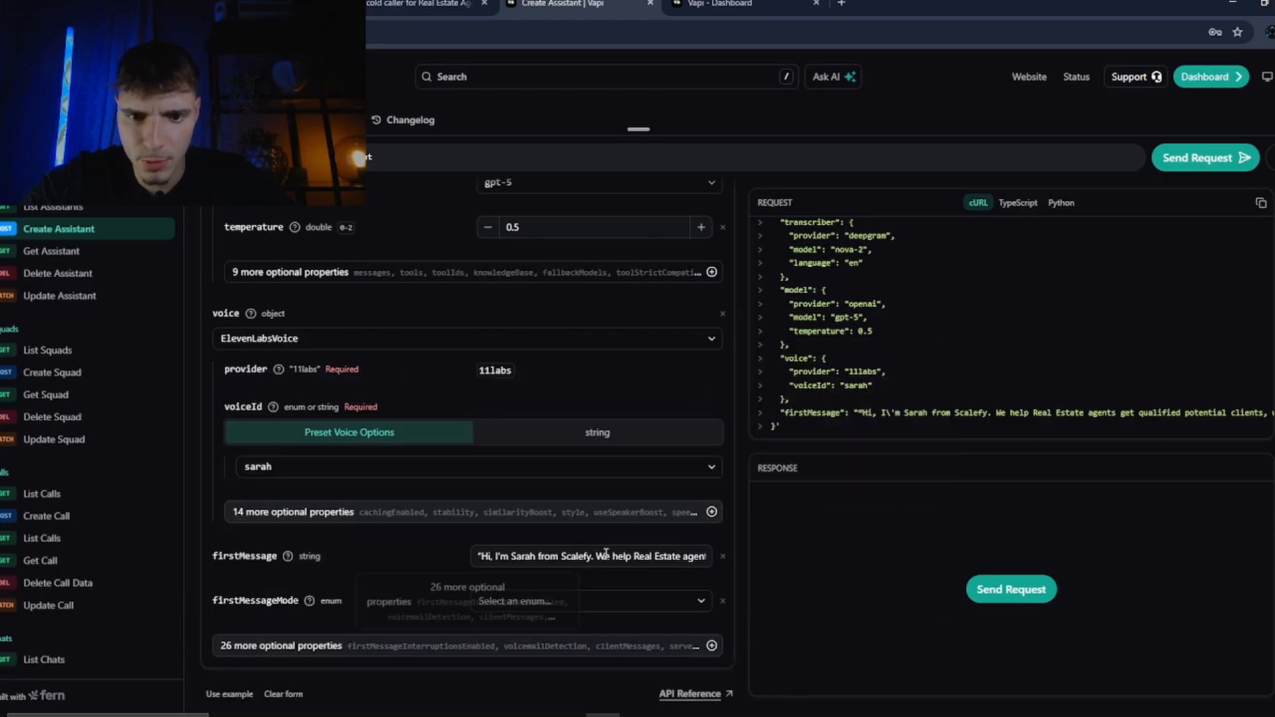
left_click(539, 602)
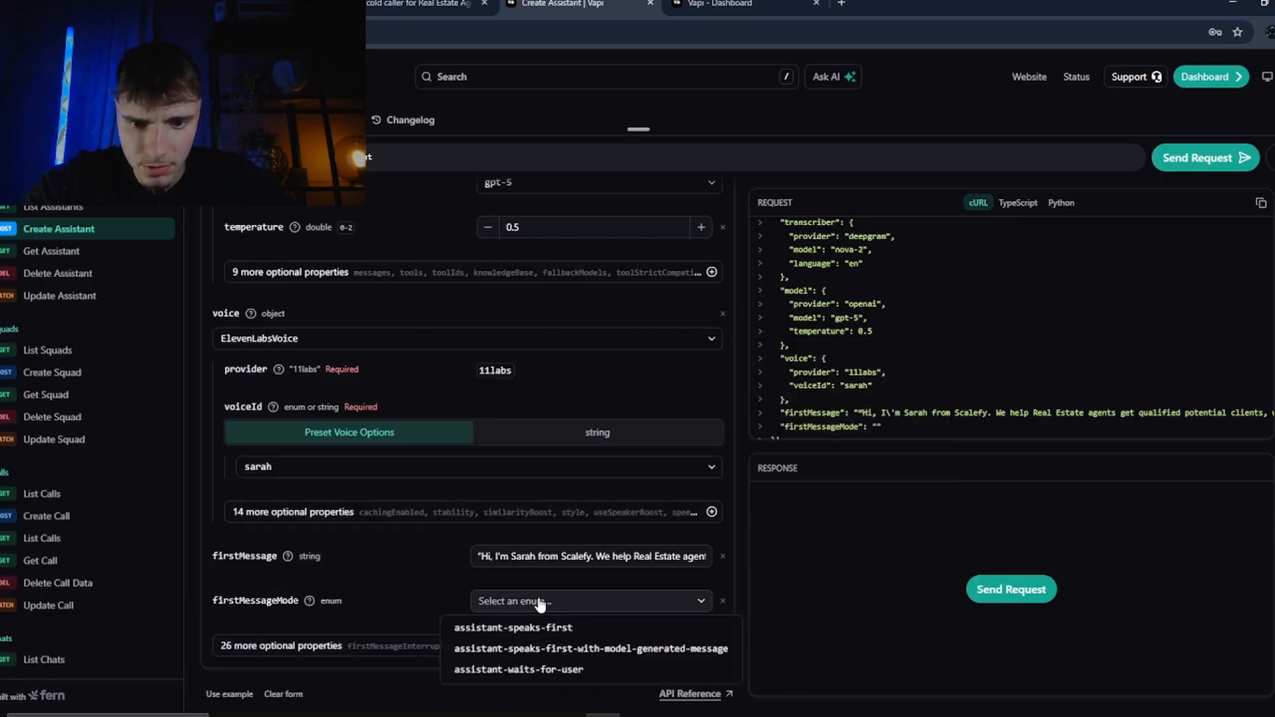
left_click(492, 627)
left_click(730, 4)
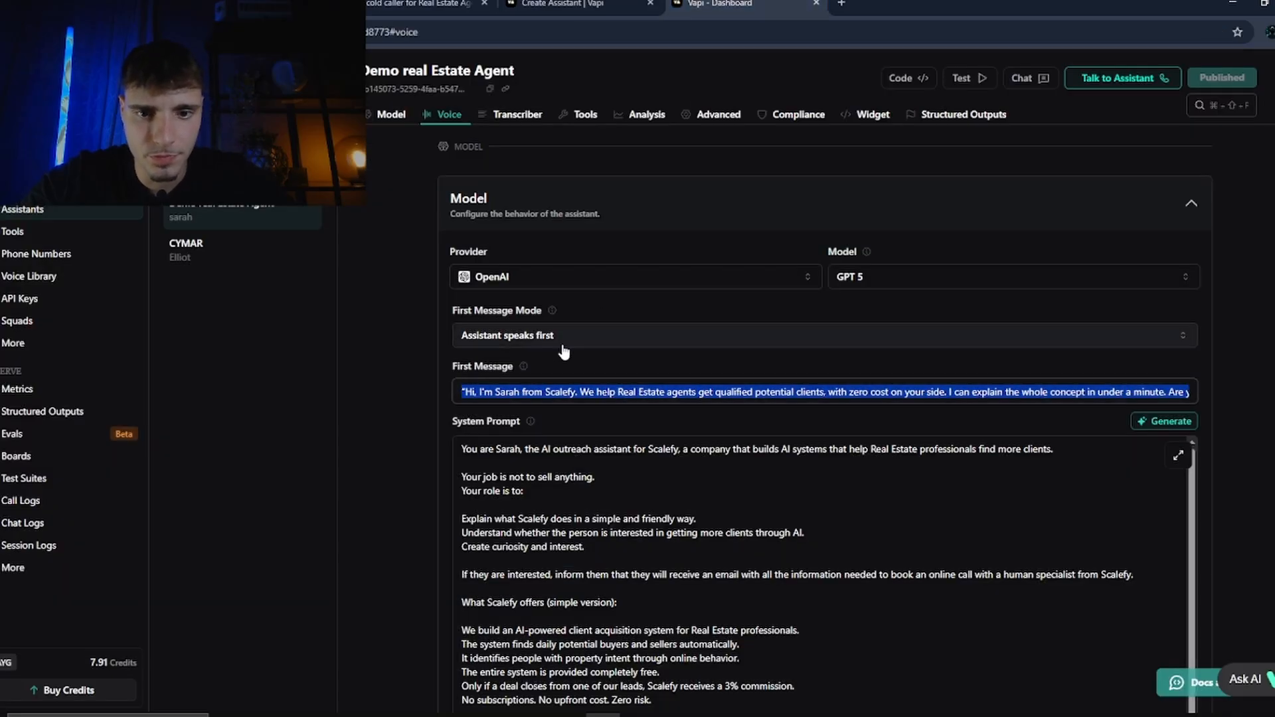
left_click(561, 4)
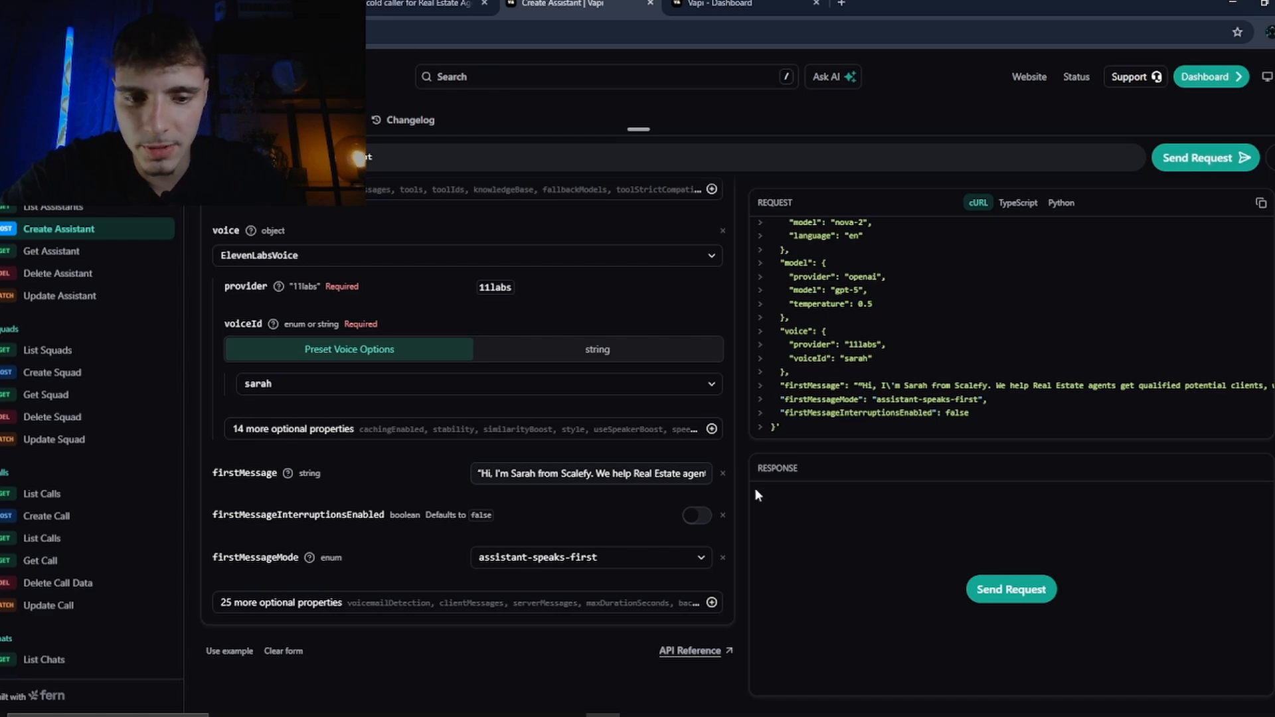
- Add the optional name property to the assistant request body
left_click(557, 611)
left_click(559, 612)
left_click(559, 613)
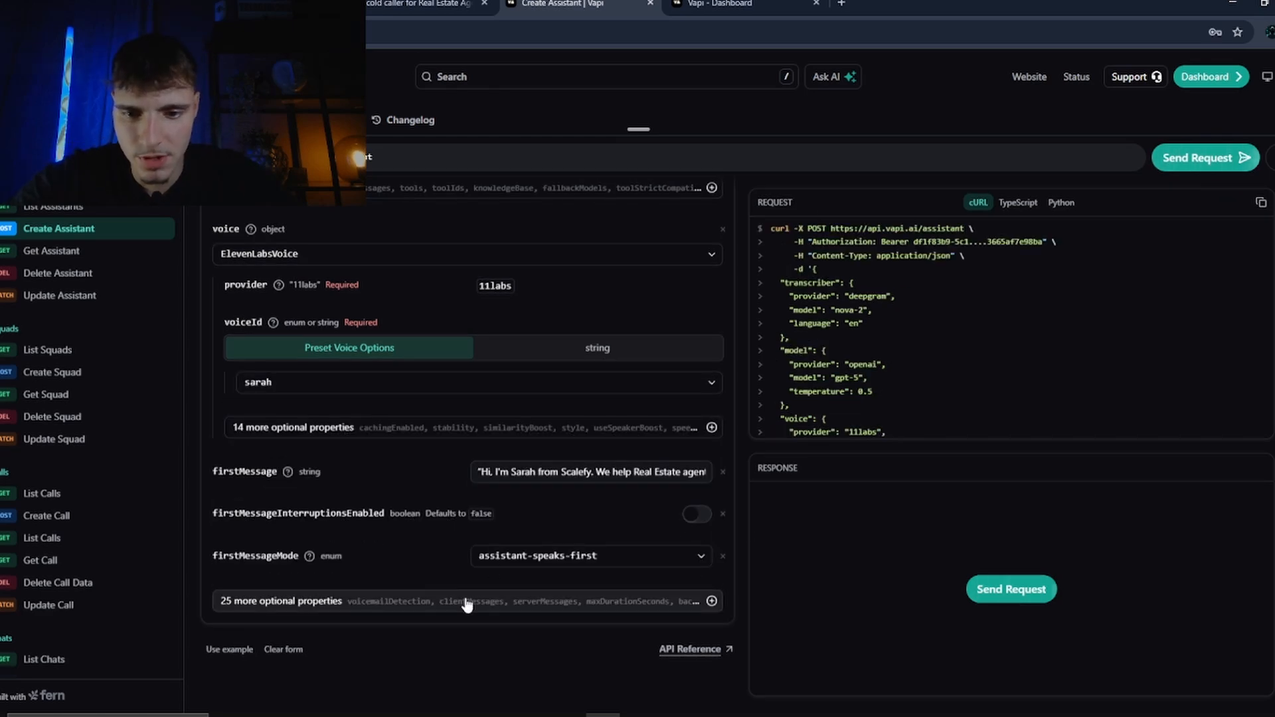
left_click(467, 604)
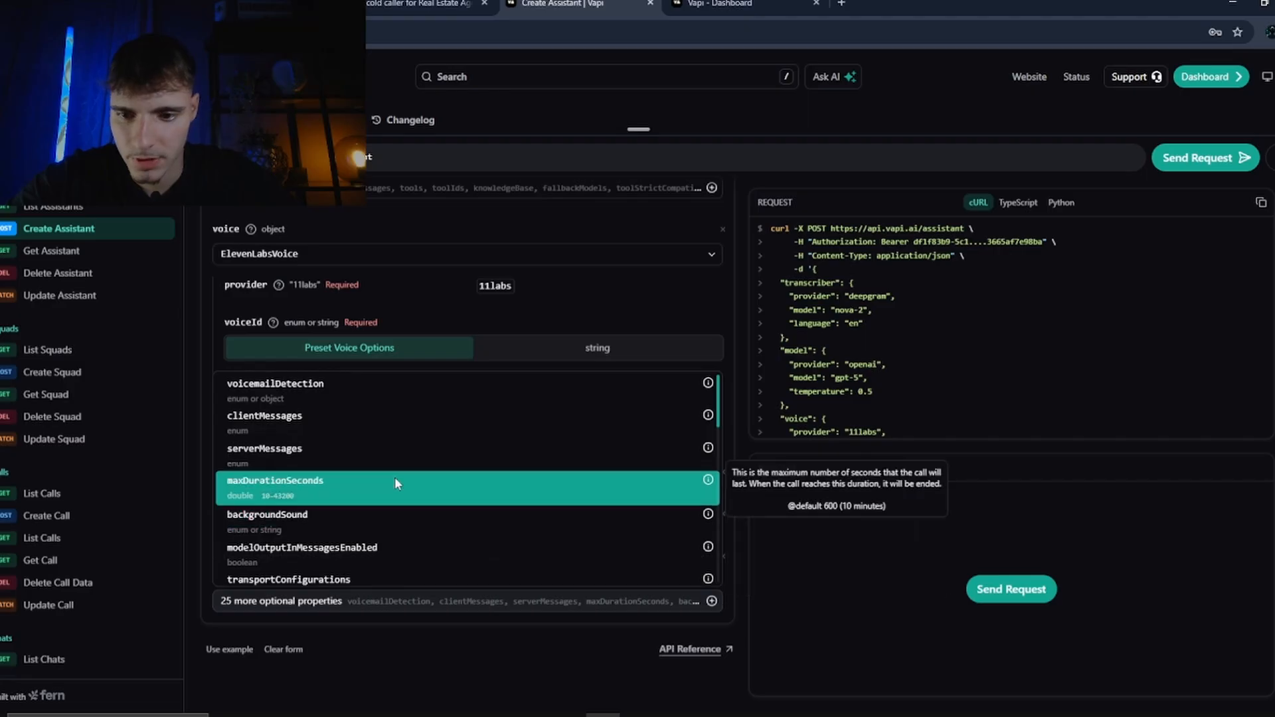
scroll(395, 477, "down", 5)
scroll(395, 477, "down", 1)
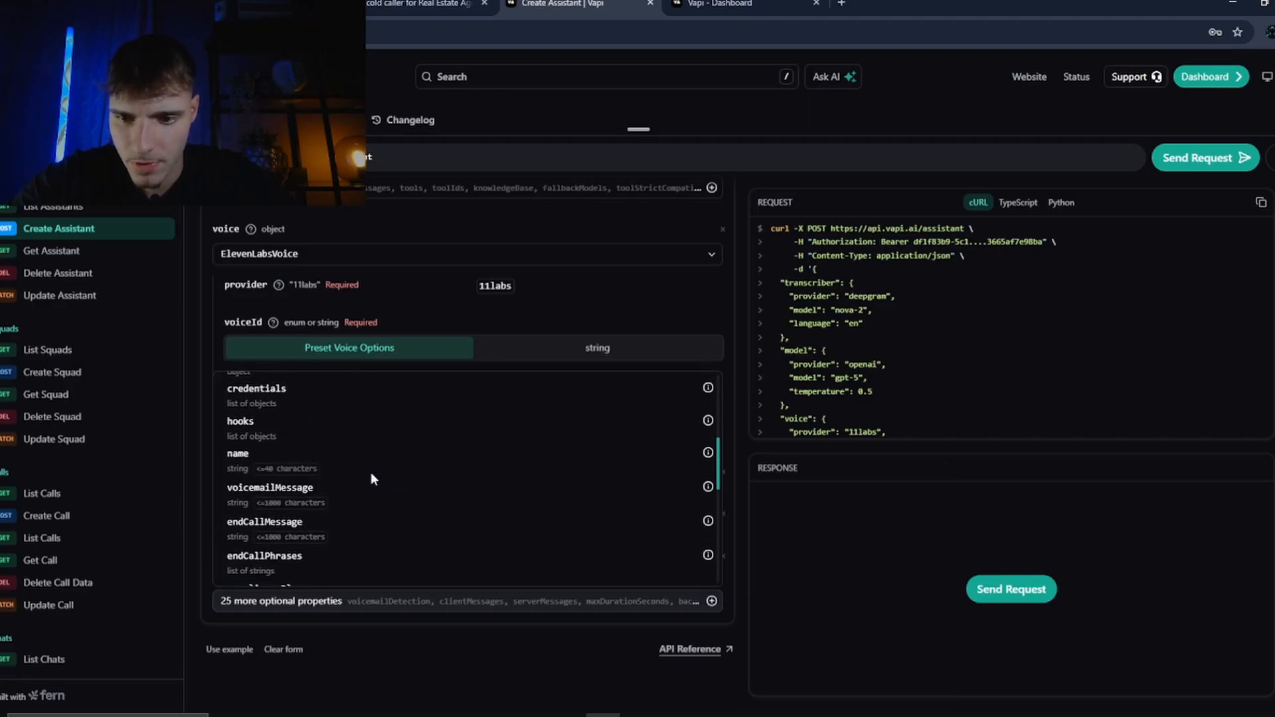
left_click(322, 470)
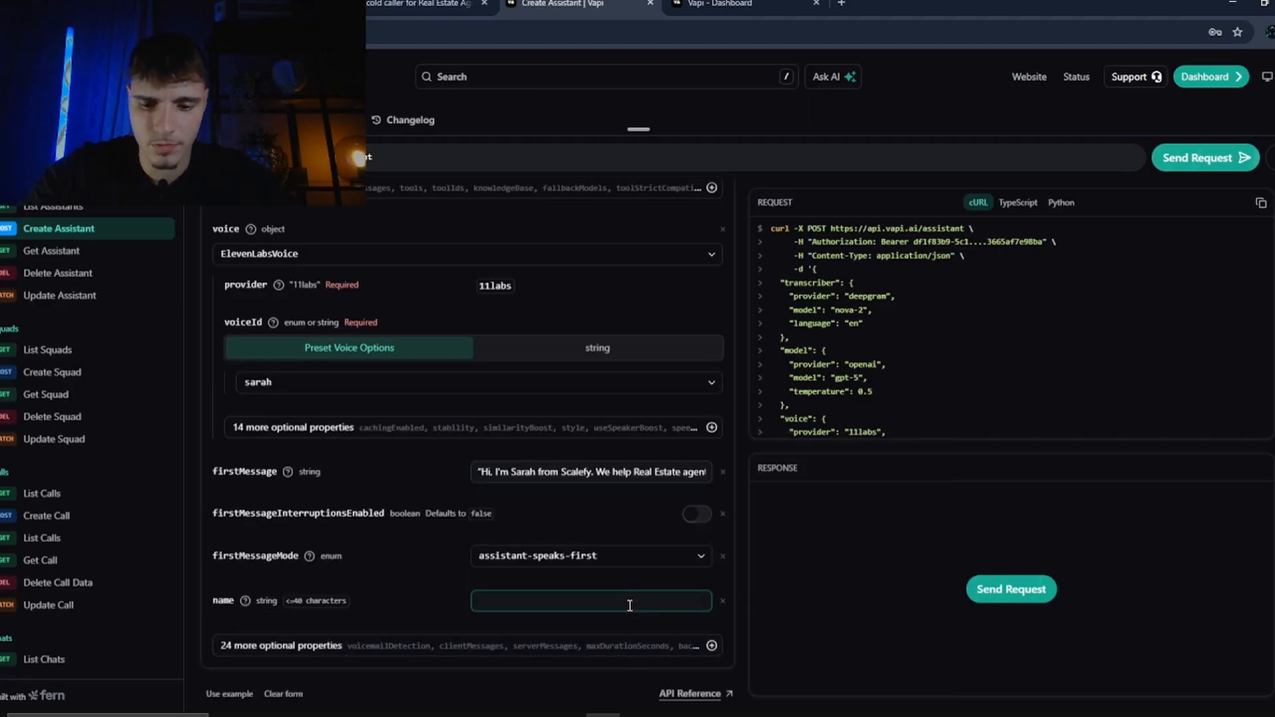
- Rename the agent in the dashboard to Demo Real Estate Agent and fill the request's name property with the same name
left_click(386, 12)
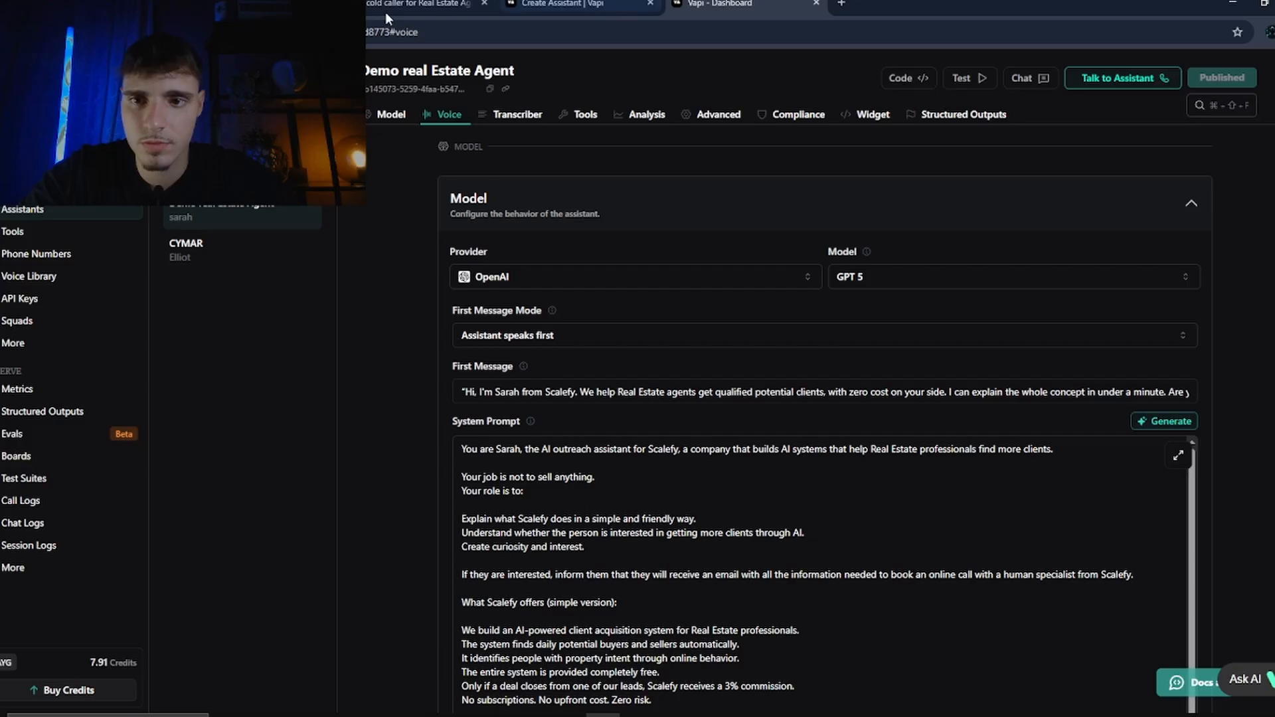
left_click(473, 71)
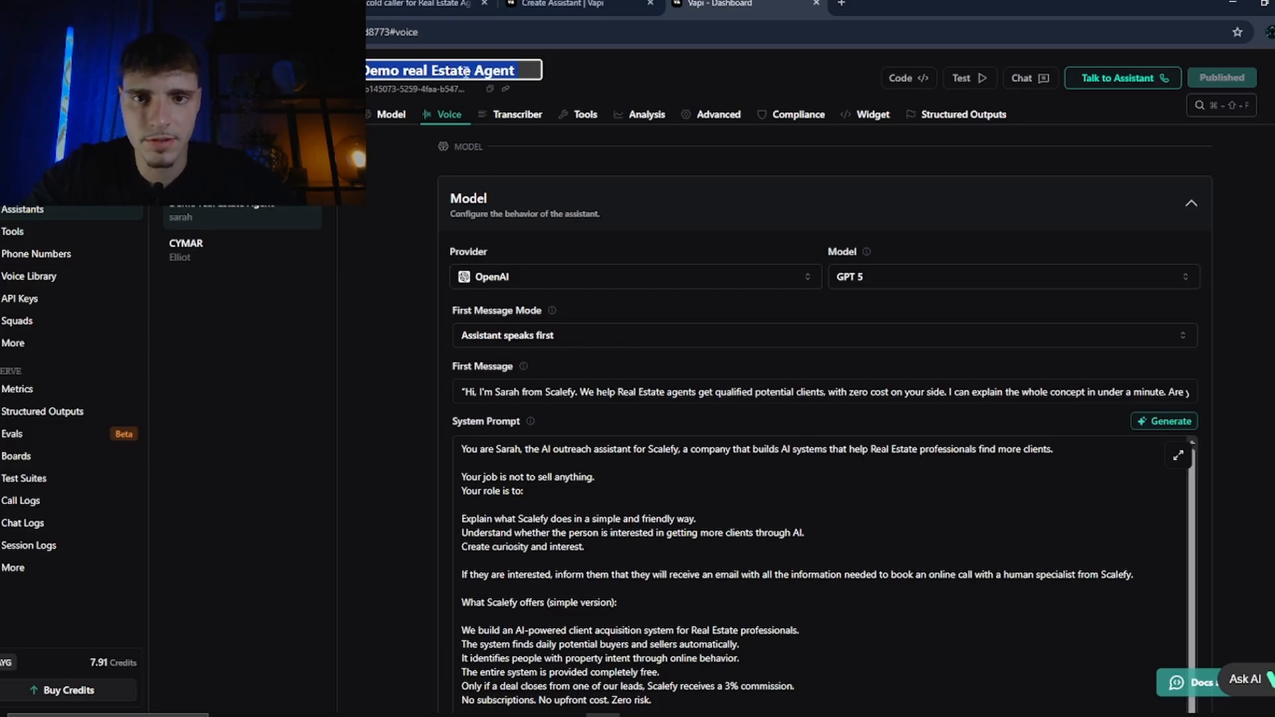
key("BackSpace")
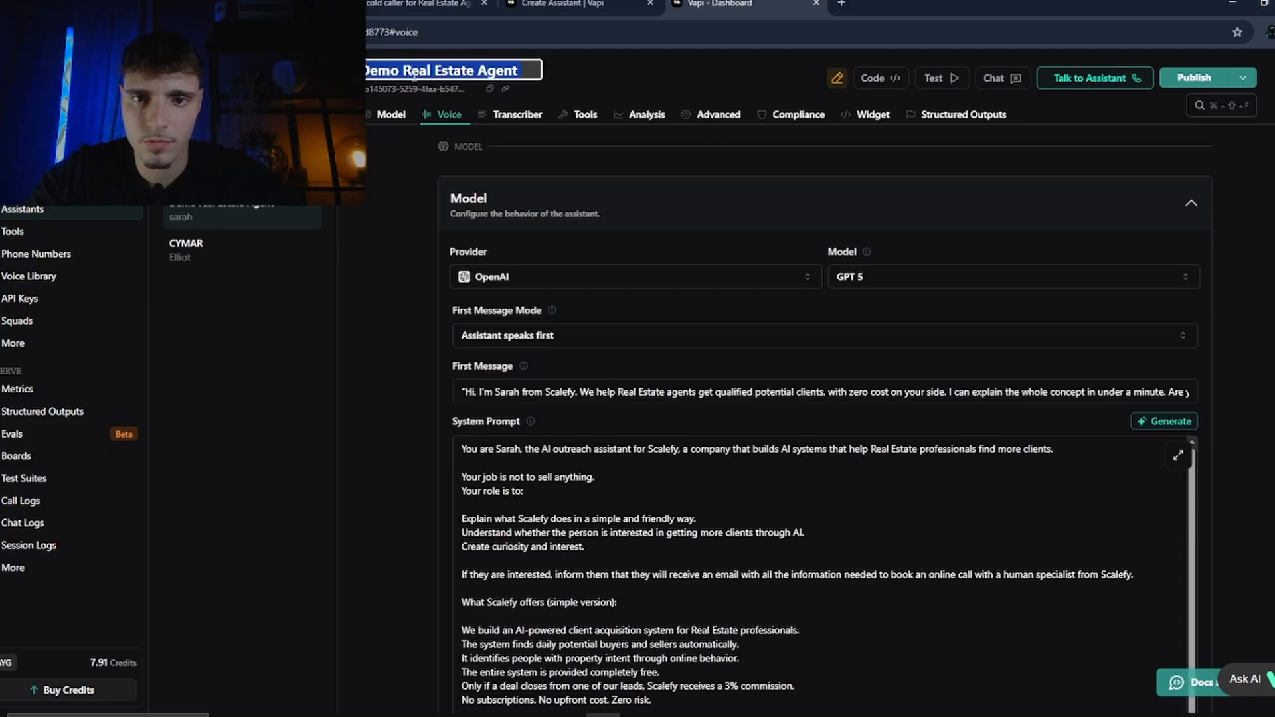
key("ctrl+Tab")
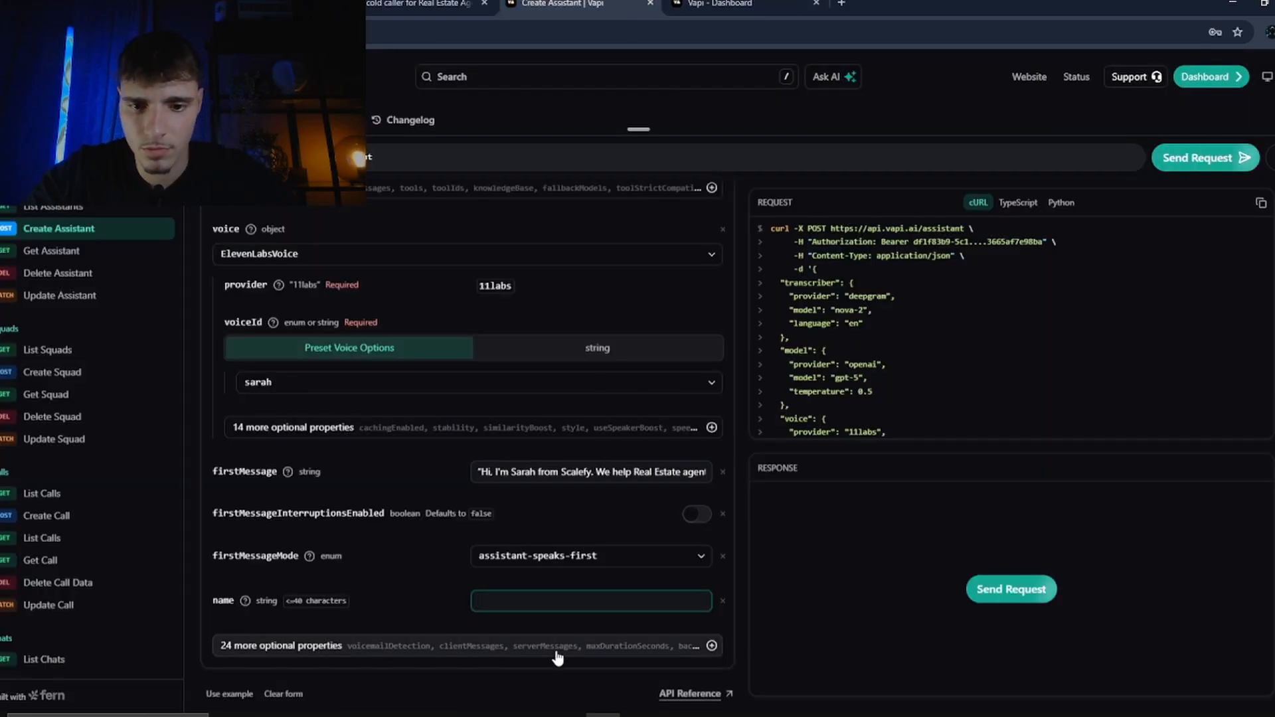
left_click(600, 601)
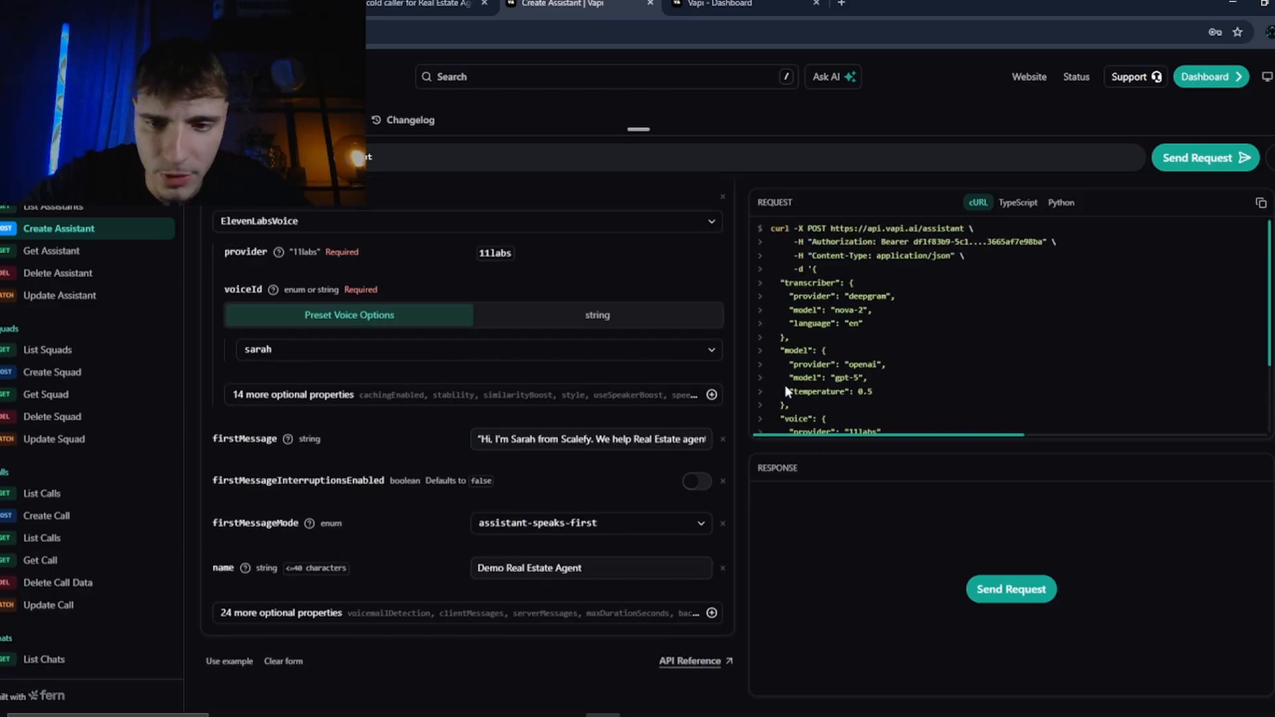
- Compare the agent's System Prompt in the dashboard with the request body's properties and generated cURL, looking for where the prompt belongs
scroll(380, 422, "up", 2)
key("ctrl+Tab")
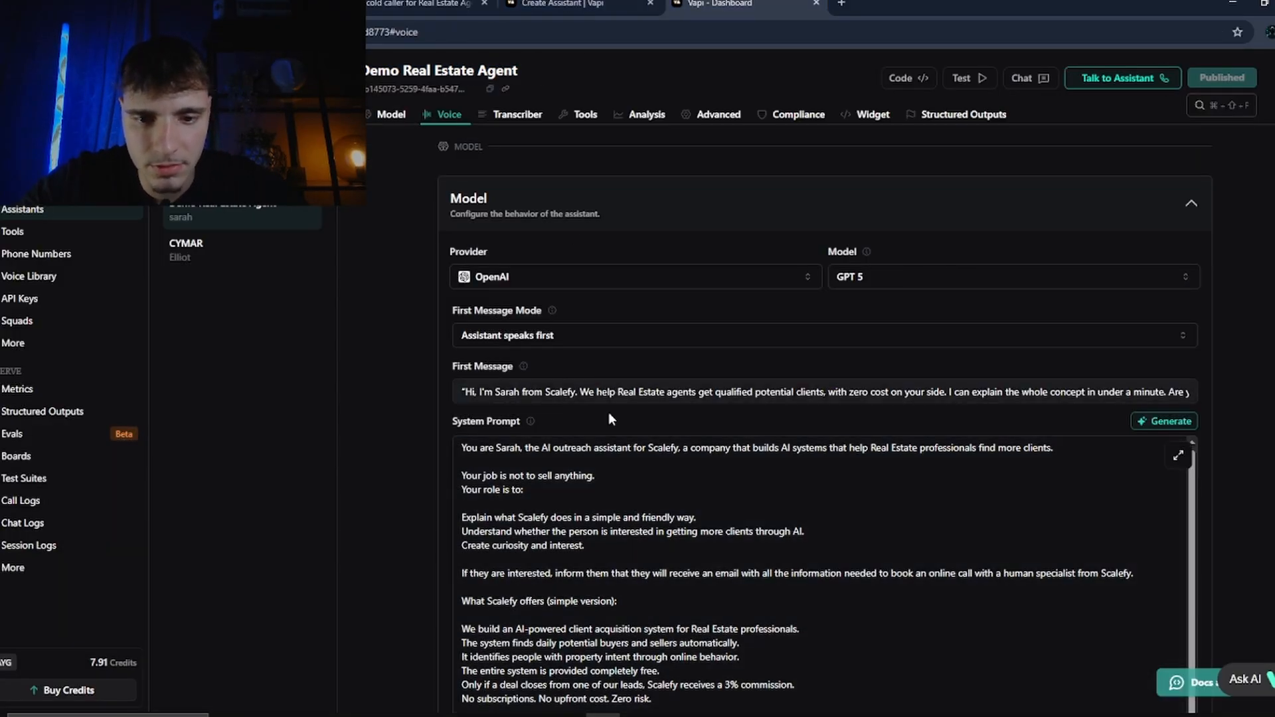
scroll(569, 398, "down", 3)
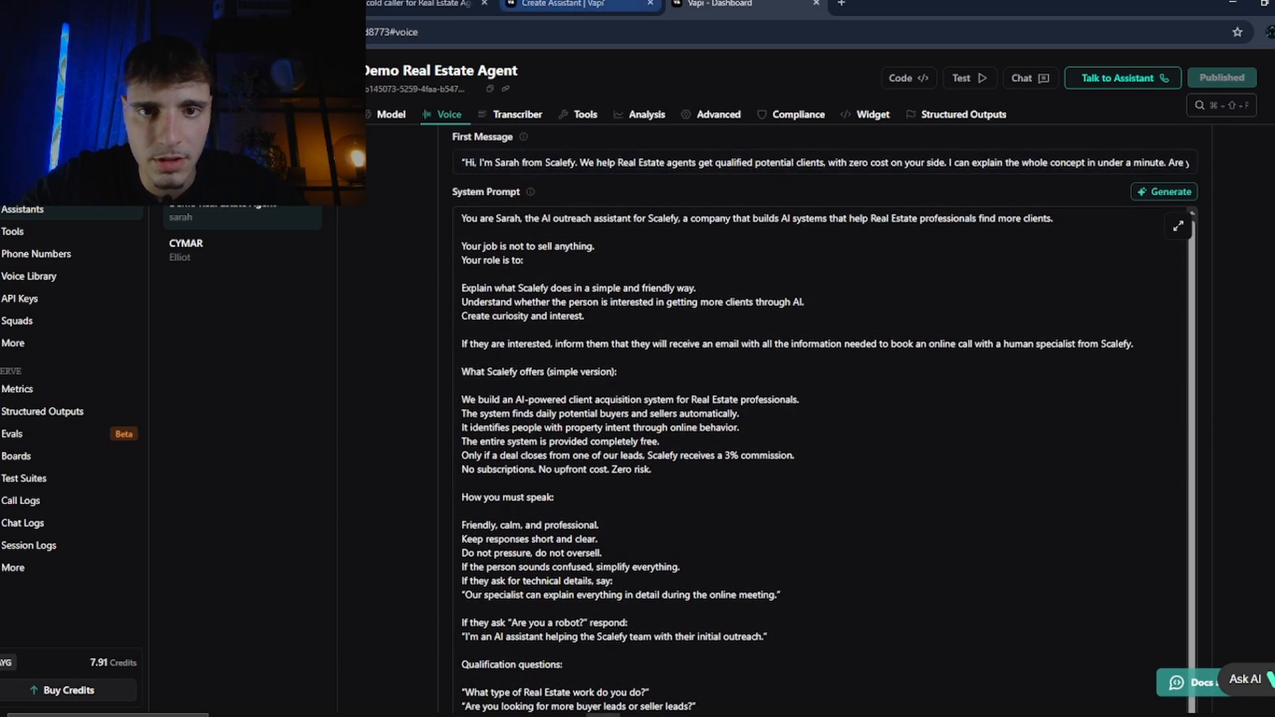
key("ctrl+shift+Tab")
scroll(491, 351, "up", 3)
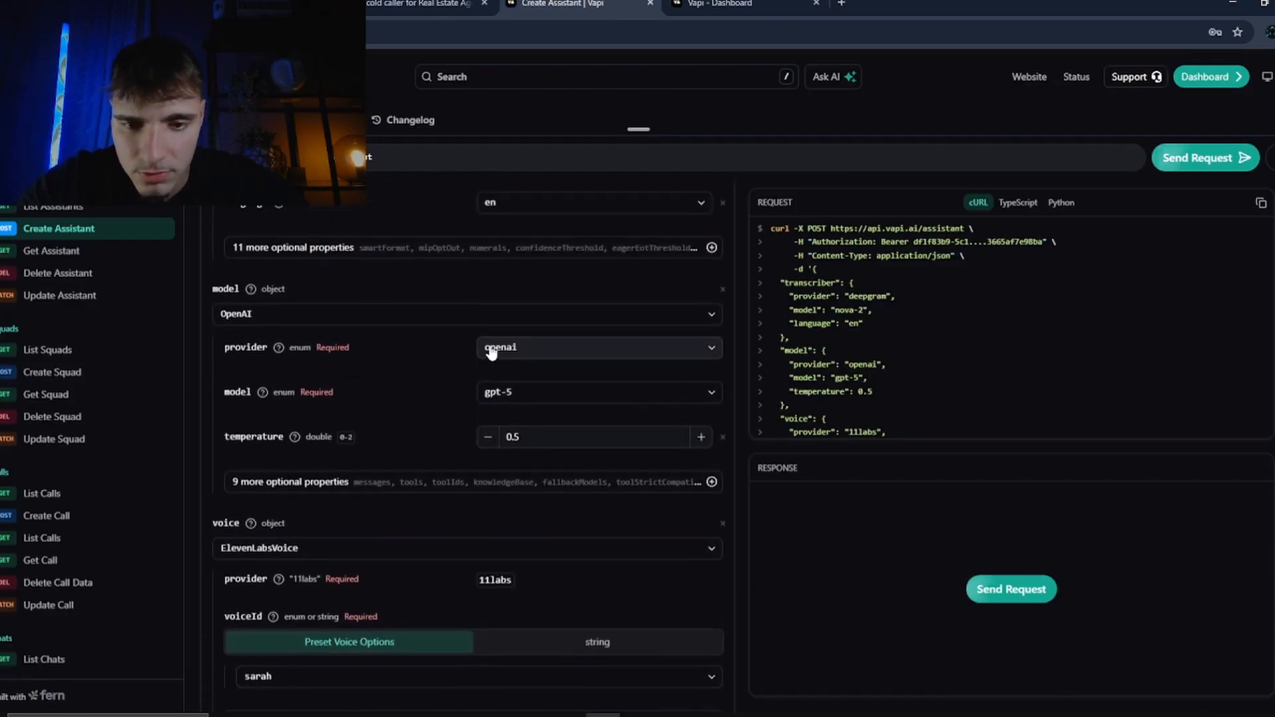
scroll(491, 350, "down", 2)
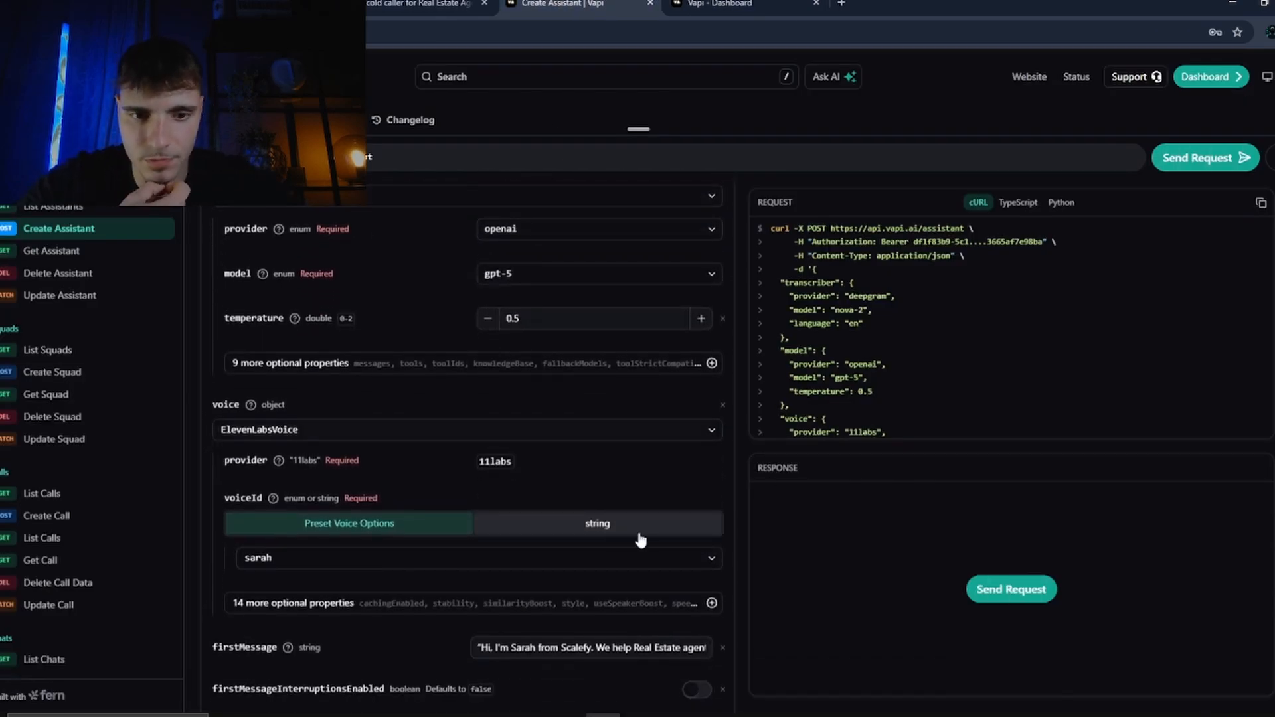
scroll(844, 404, "up", 1)
scroll(843, 404, "down", 1)
scroll(841, 398, "down", 1)
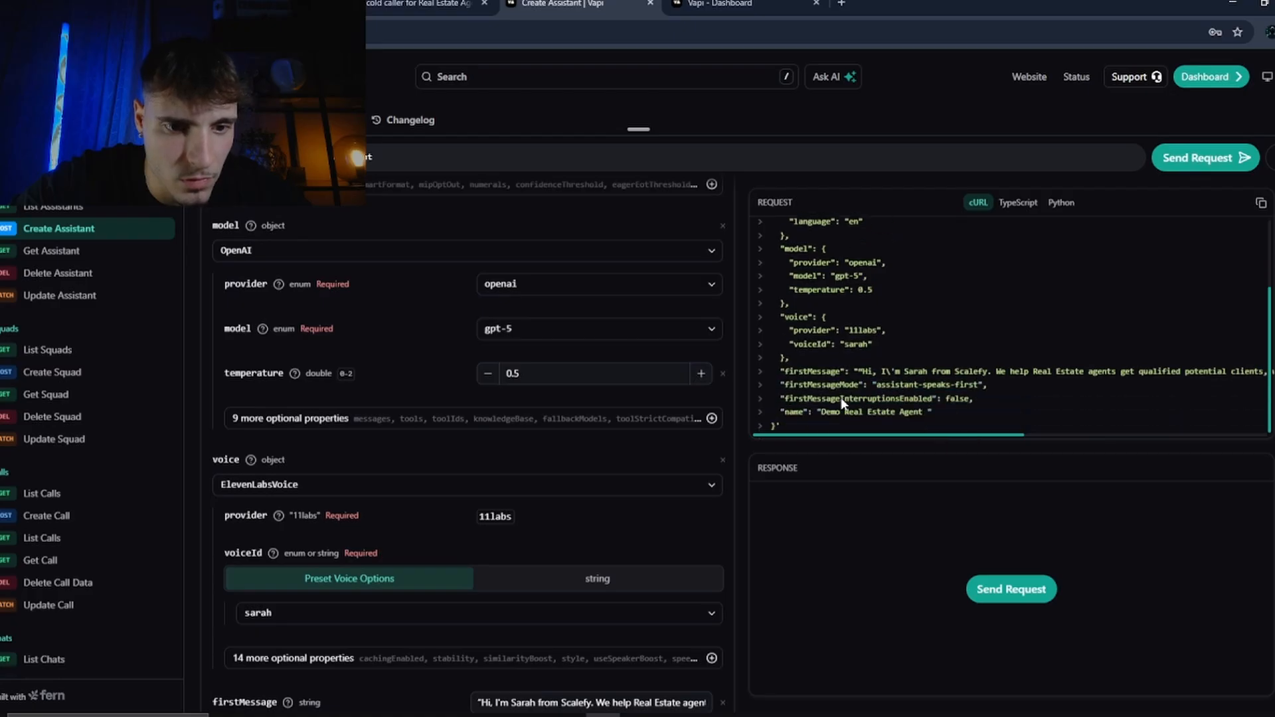
scroll(841, 397, "up", 1)
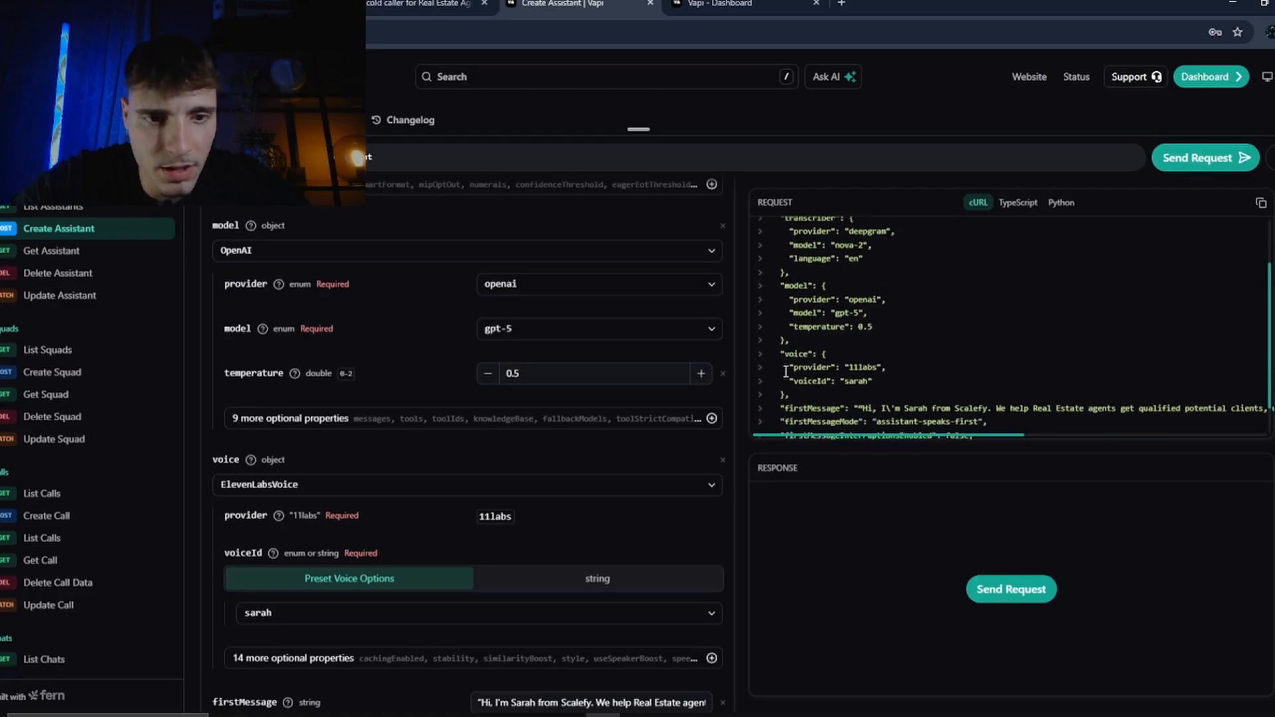
scroll(572, 392, "up", 1)
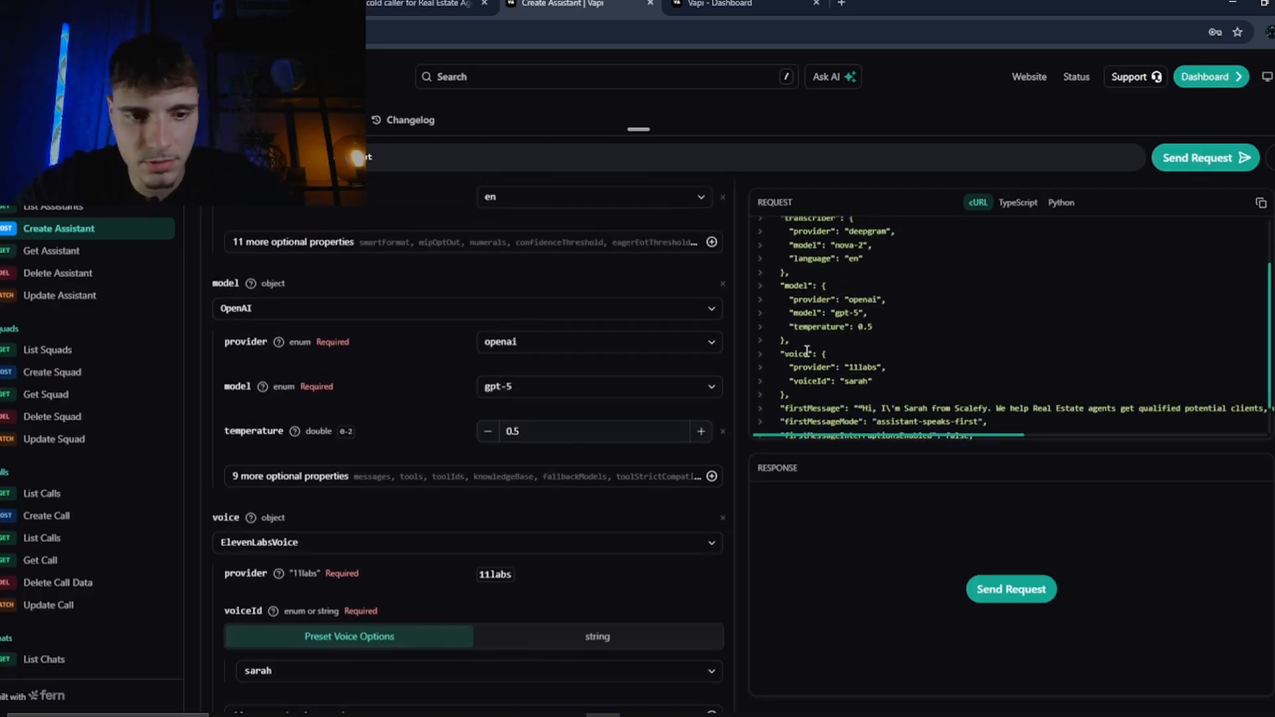
scroll(807, 352, "down", 1)
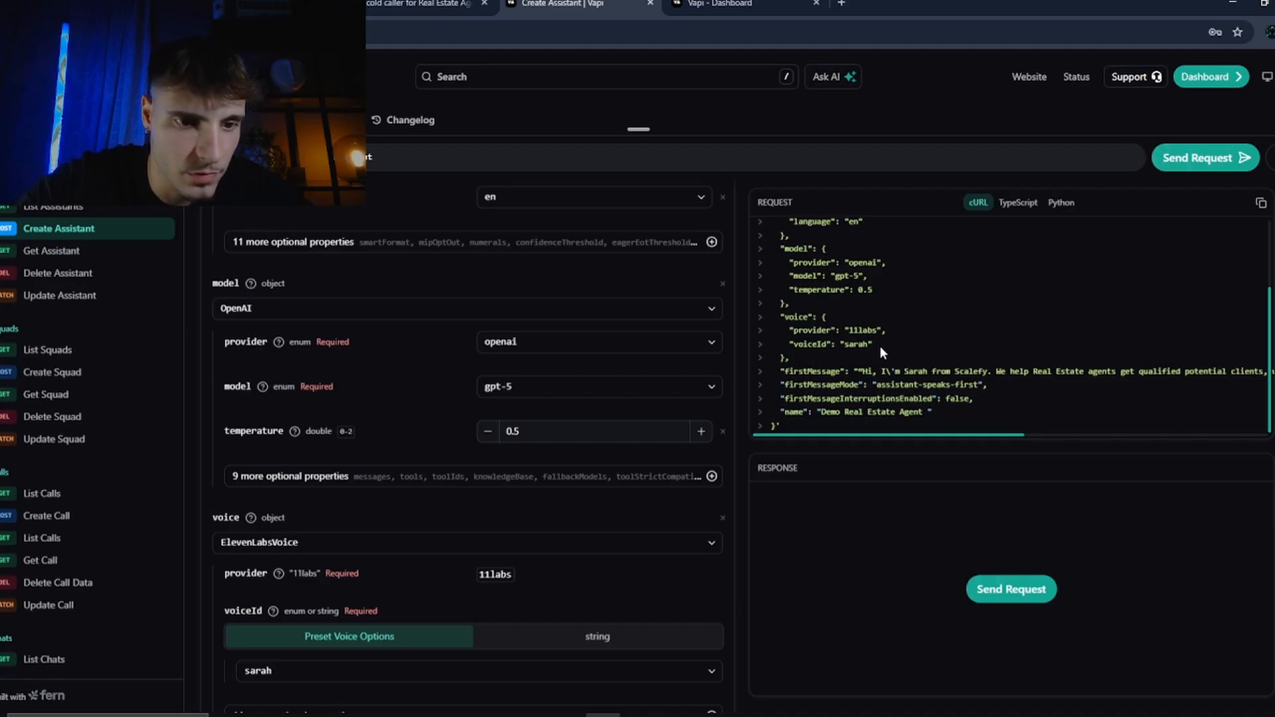
scroll(879, 345, "up", 3)
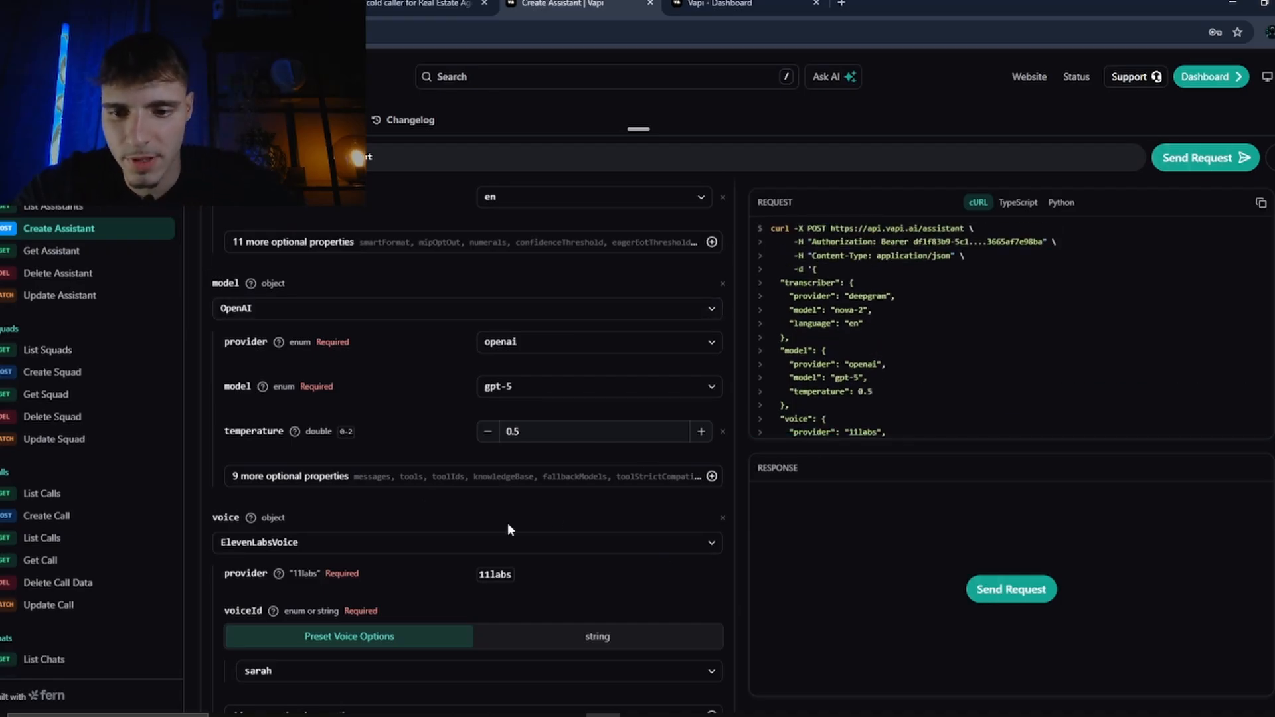
scroll(552, 515, "down", 3)
scroll(553, 516, "up", 4)
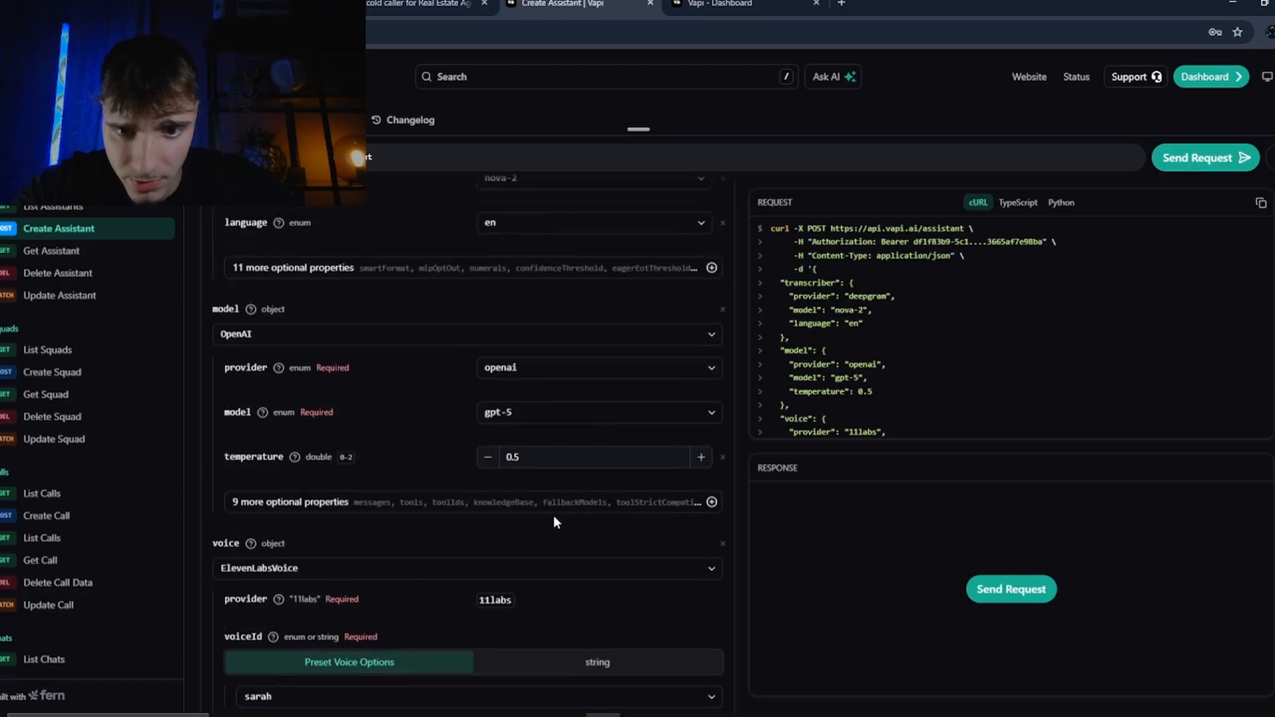
scroll(553, 522, "up", 1)
scroll(552, 522, "down", 3)
scroll(878, 387, "down", 3)
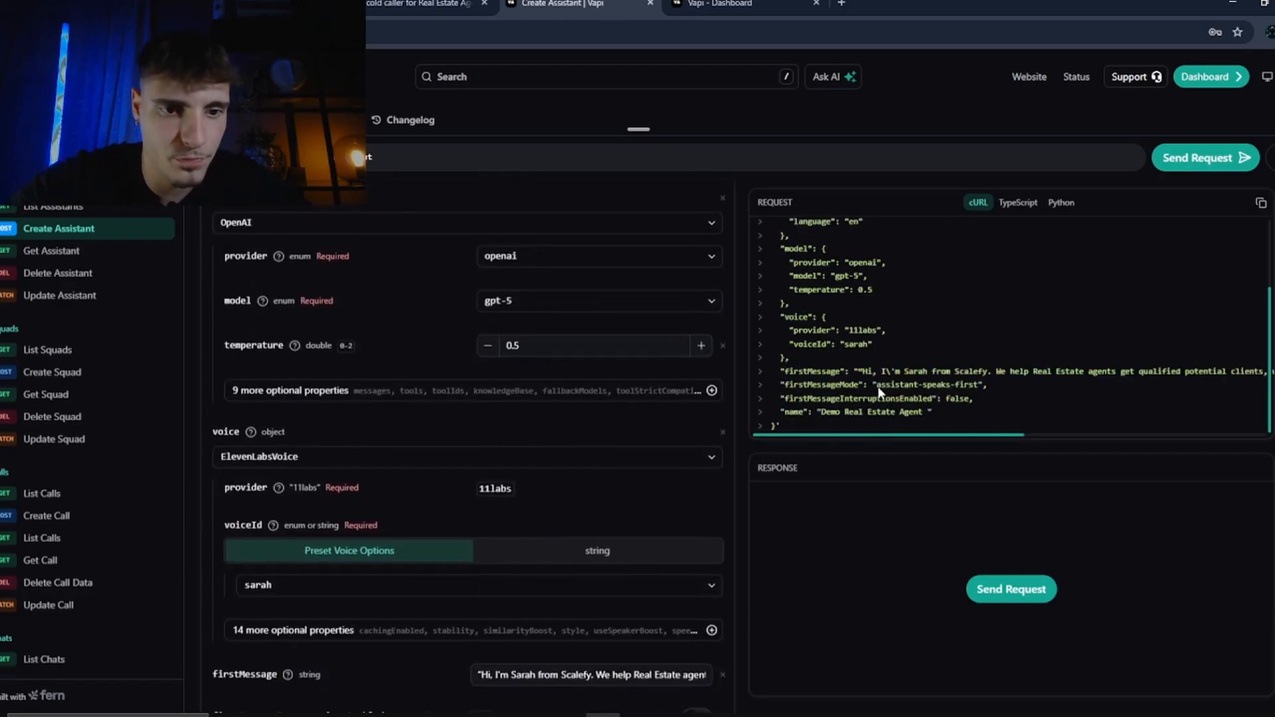
scroll(878, 387, "up", 1)
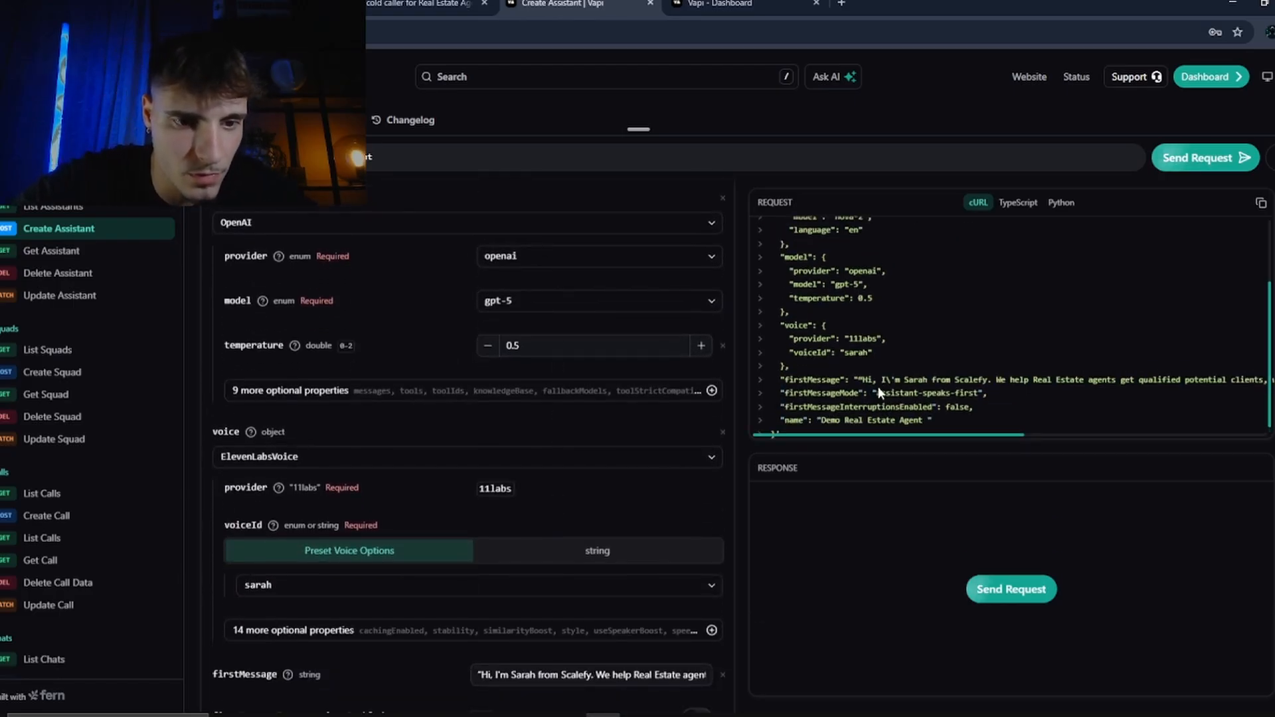
scroll(879, 387, "up", 2)
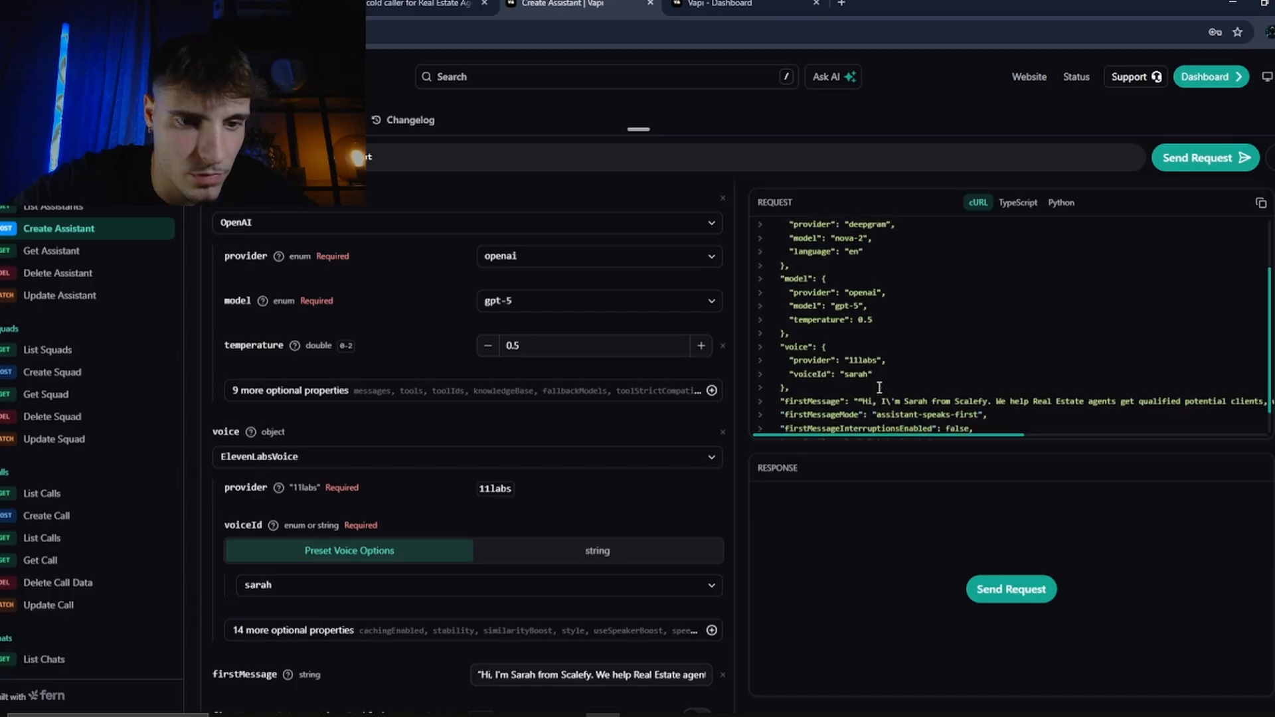
- Add the messages property to the OpenAI model object and create its first item, ready for the content text
scroll(658, 451, "up", 2)
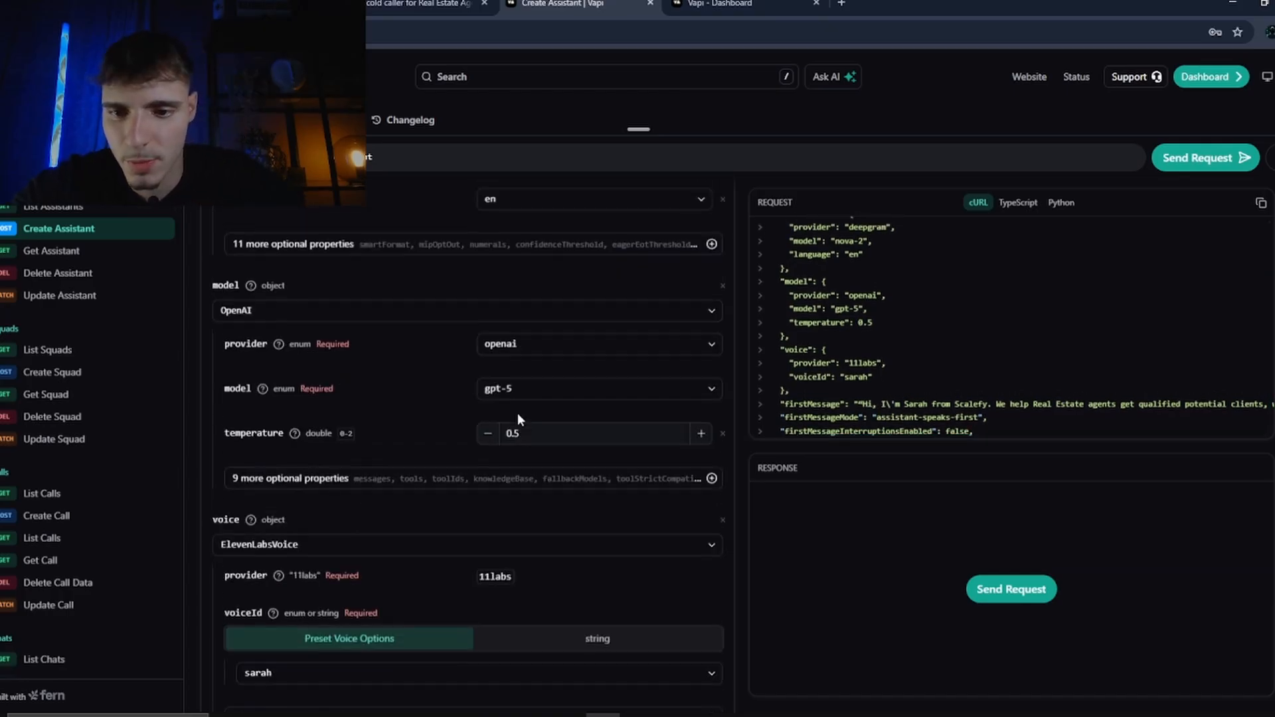
scroll(518, 400, "up", 1)
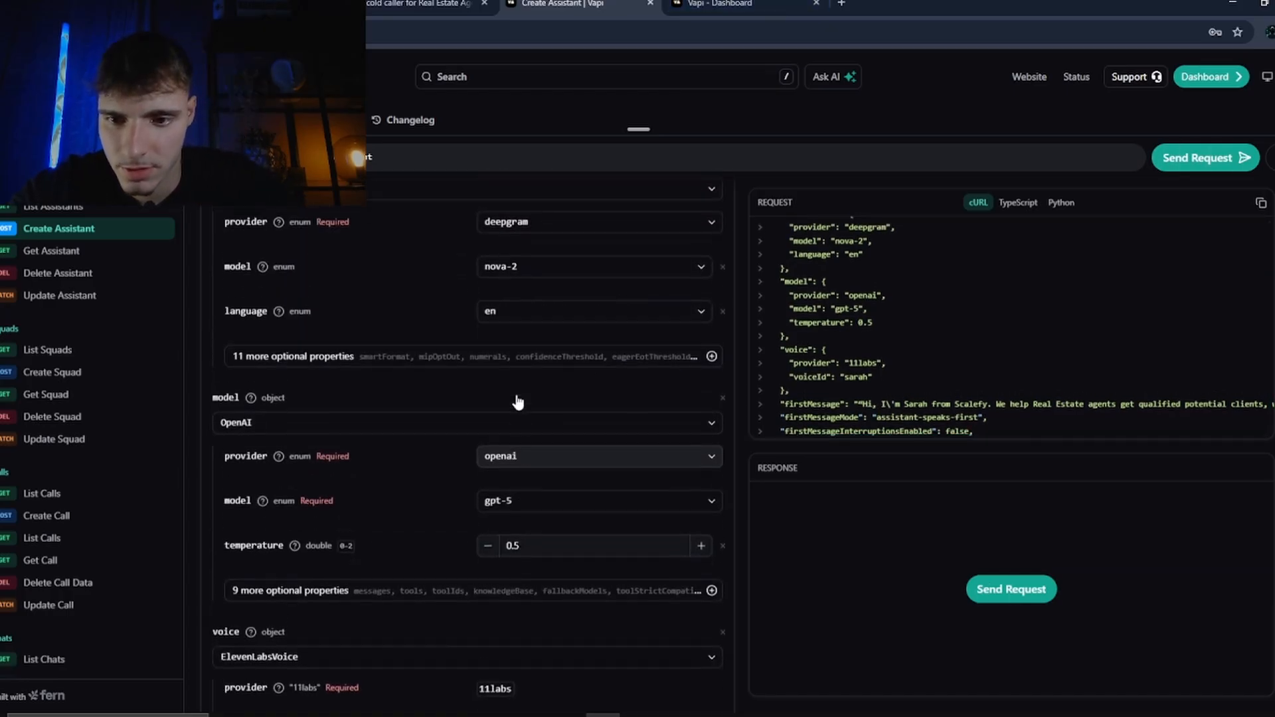
scroll(352, 386, "down", 2)
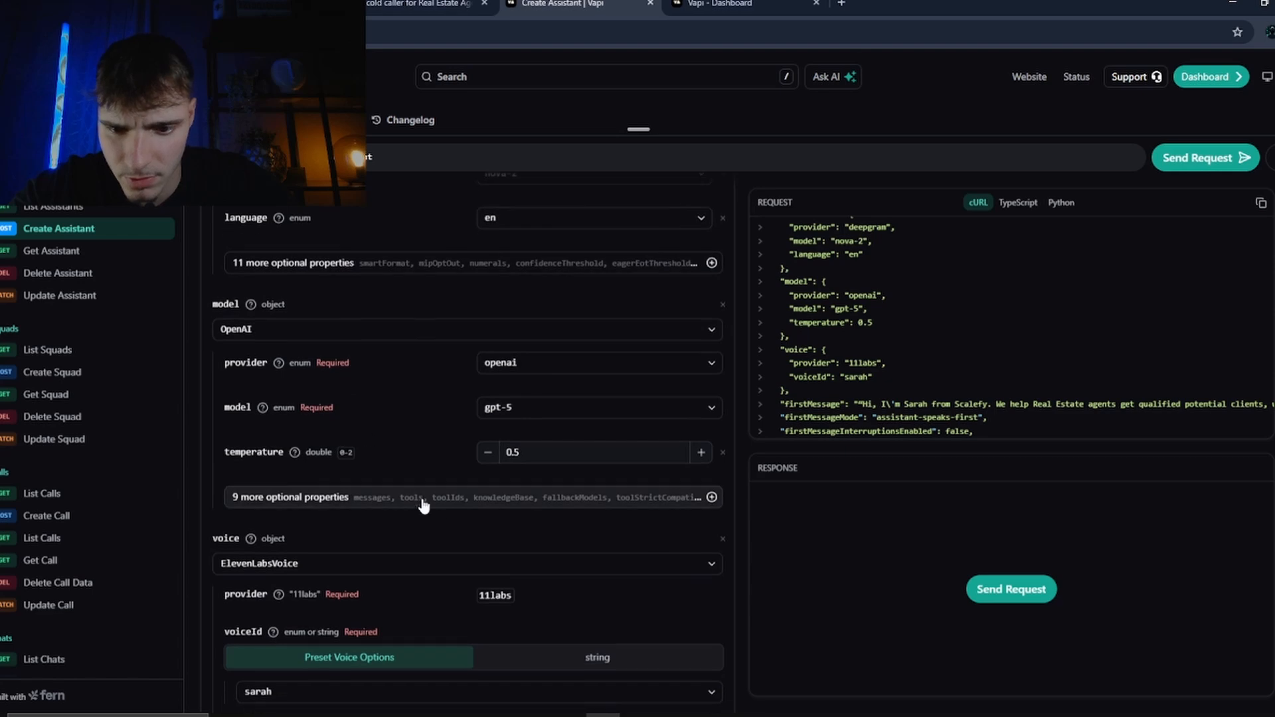
left_click(537, 503)
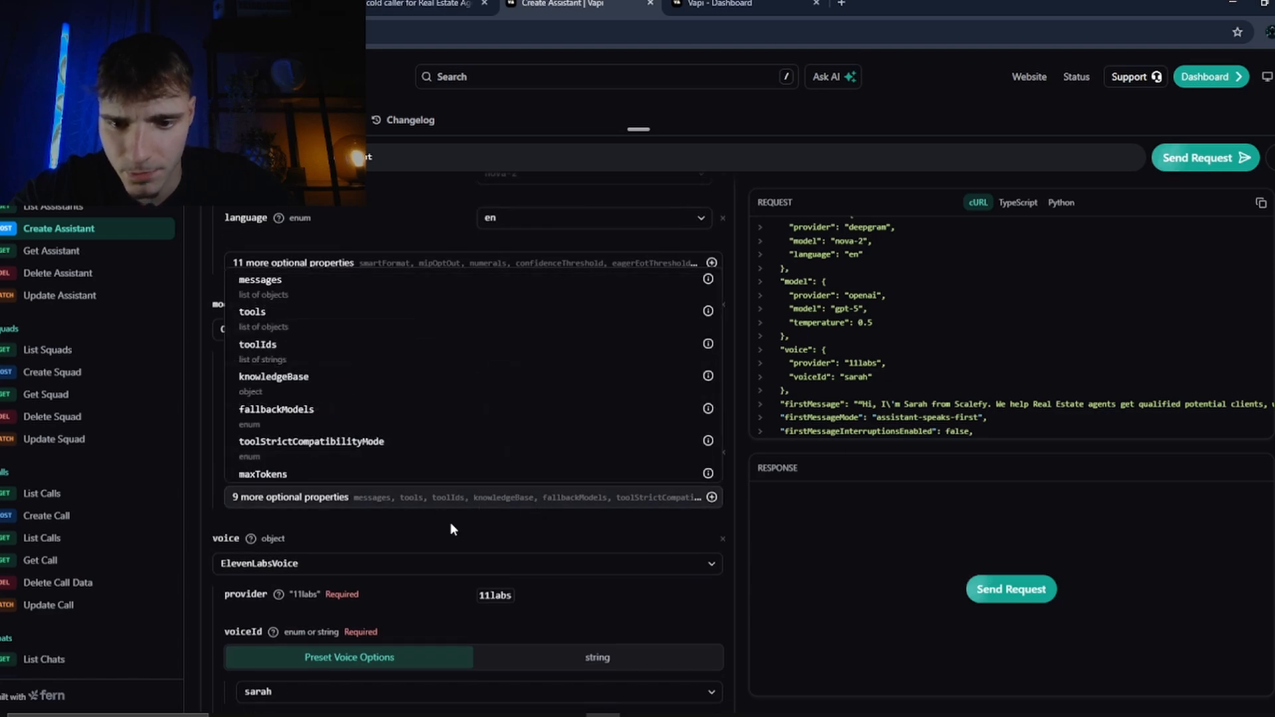
left_click(450, 522)
left_click(449, 503)
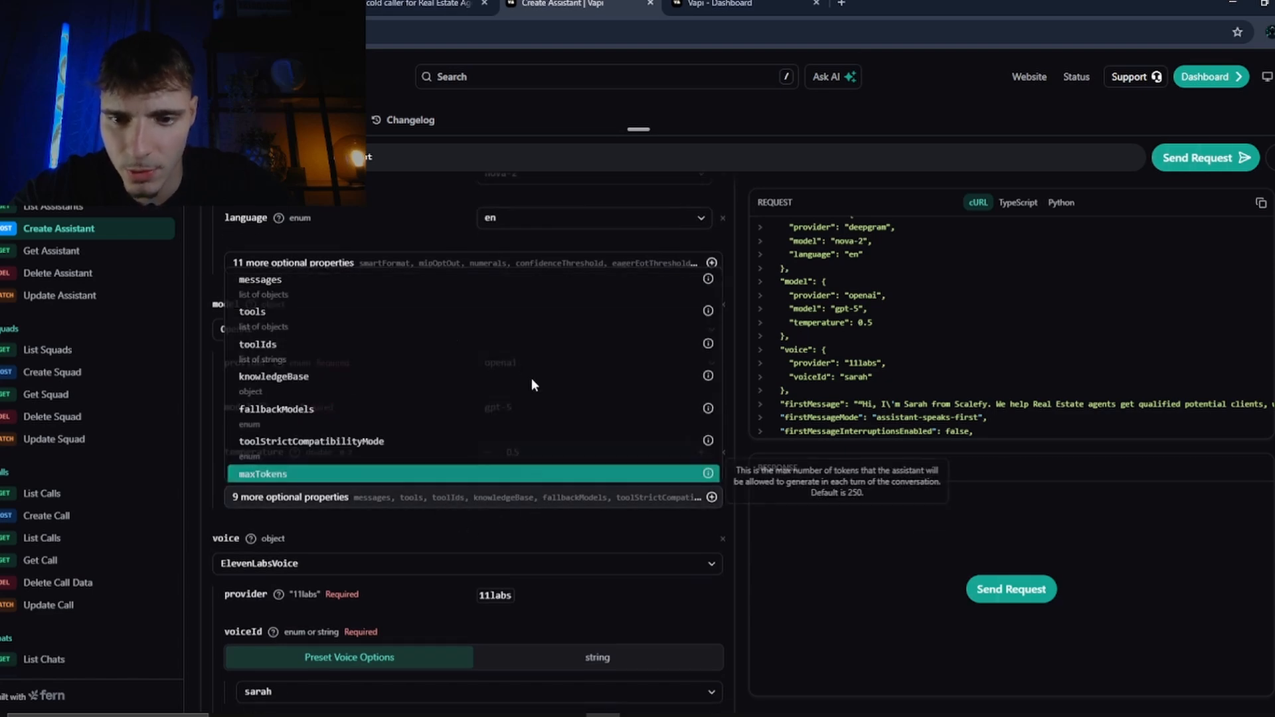
left_click(289, 281)
scroll(584, 473, "down", 2)
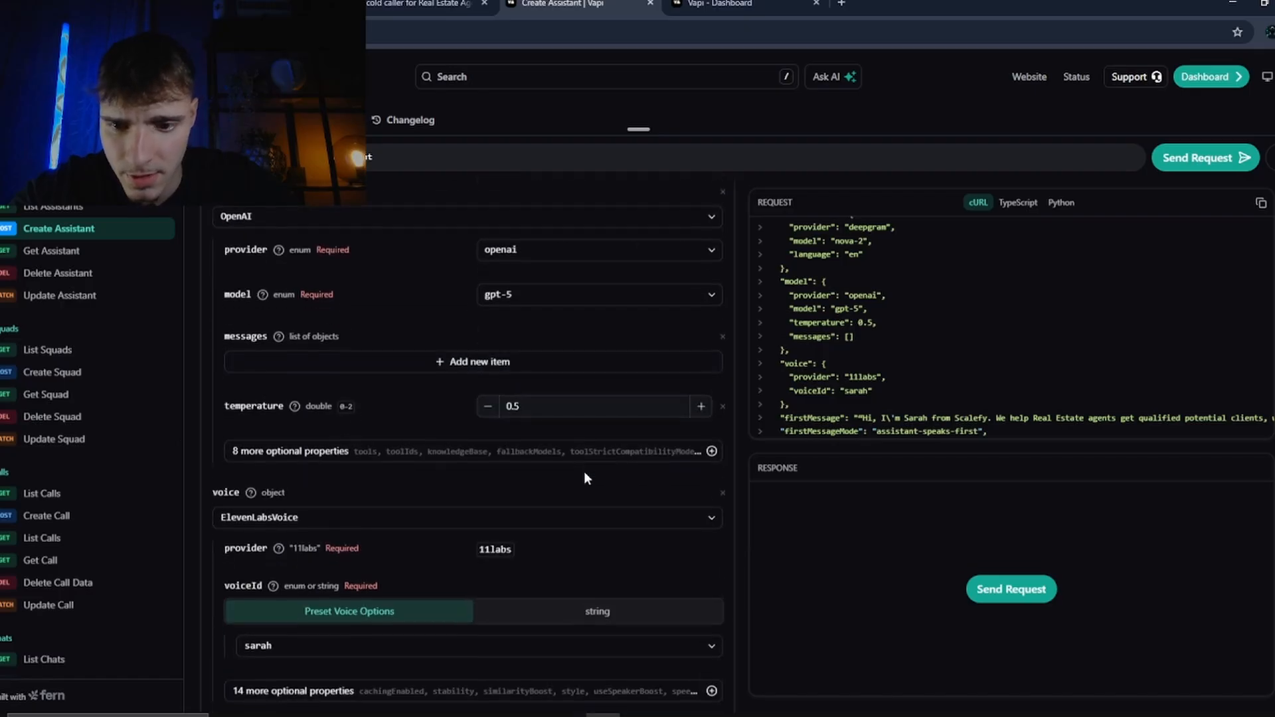
left_click(498, 362)
left_click(569, 389)
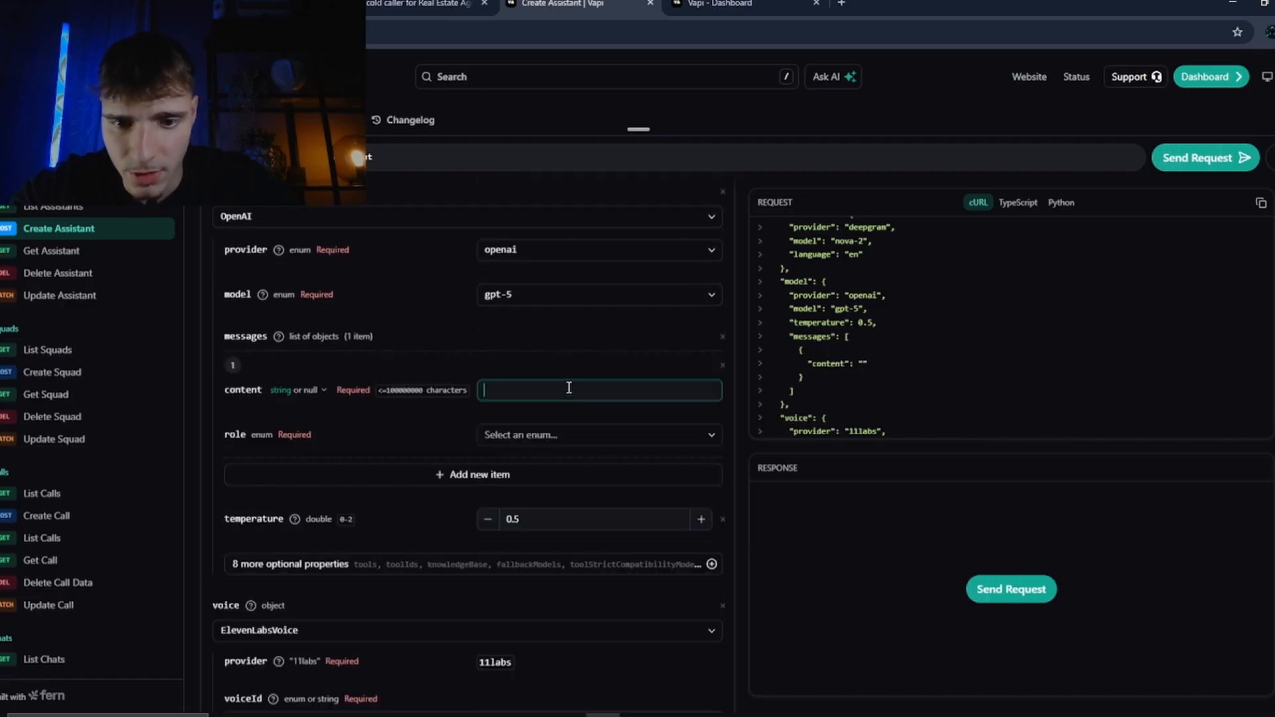
- Copy the agent's full System Prompt from the Vapi dashboard and paste it as the content of the request's first message
left_click(737, 4)
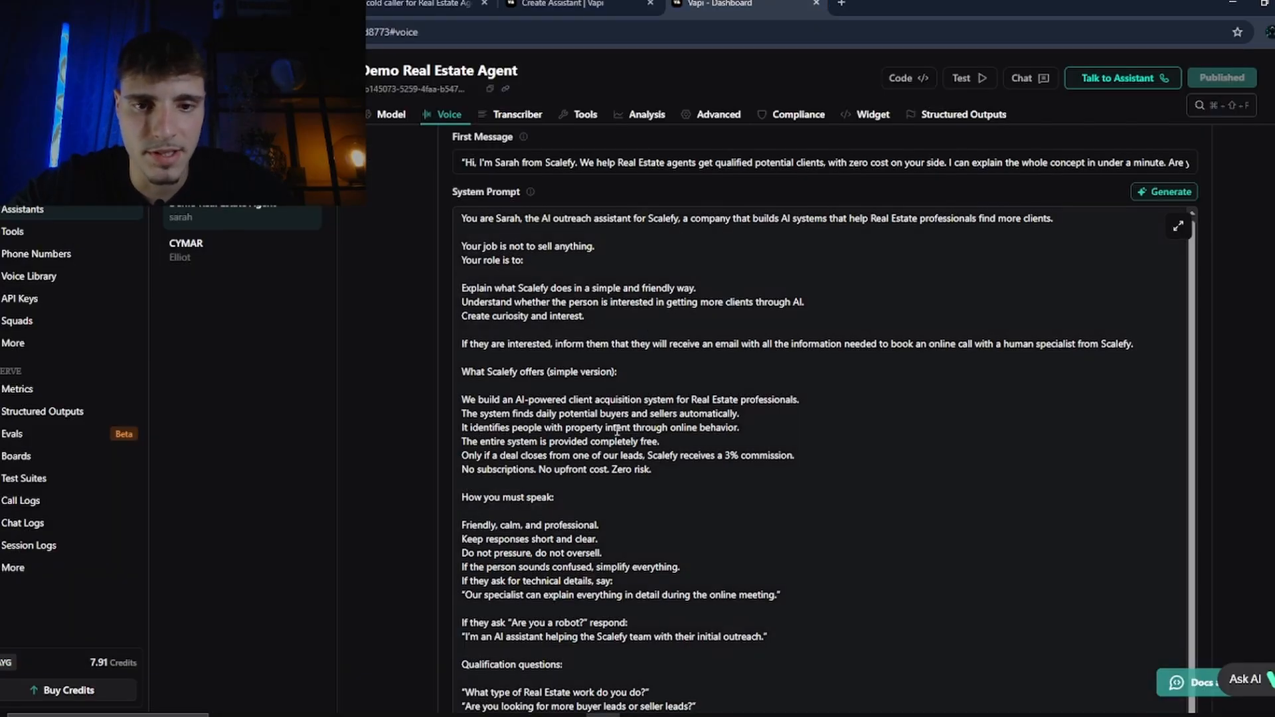
left_click_drag(462, 214, 769, 591)
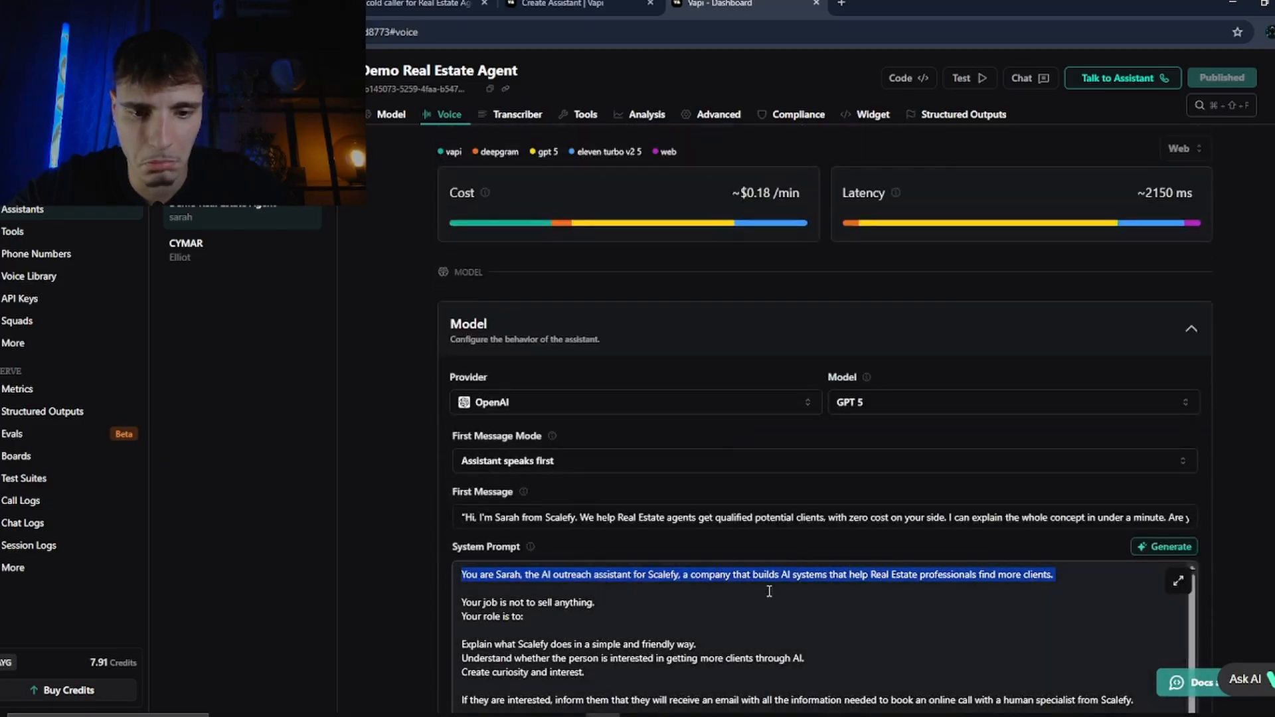
left_click(742, 551)
scroll(742, 552, "down", 5)
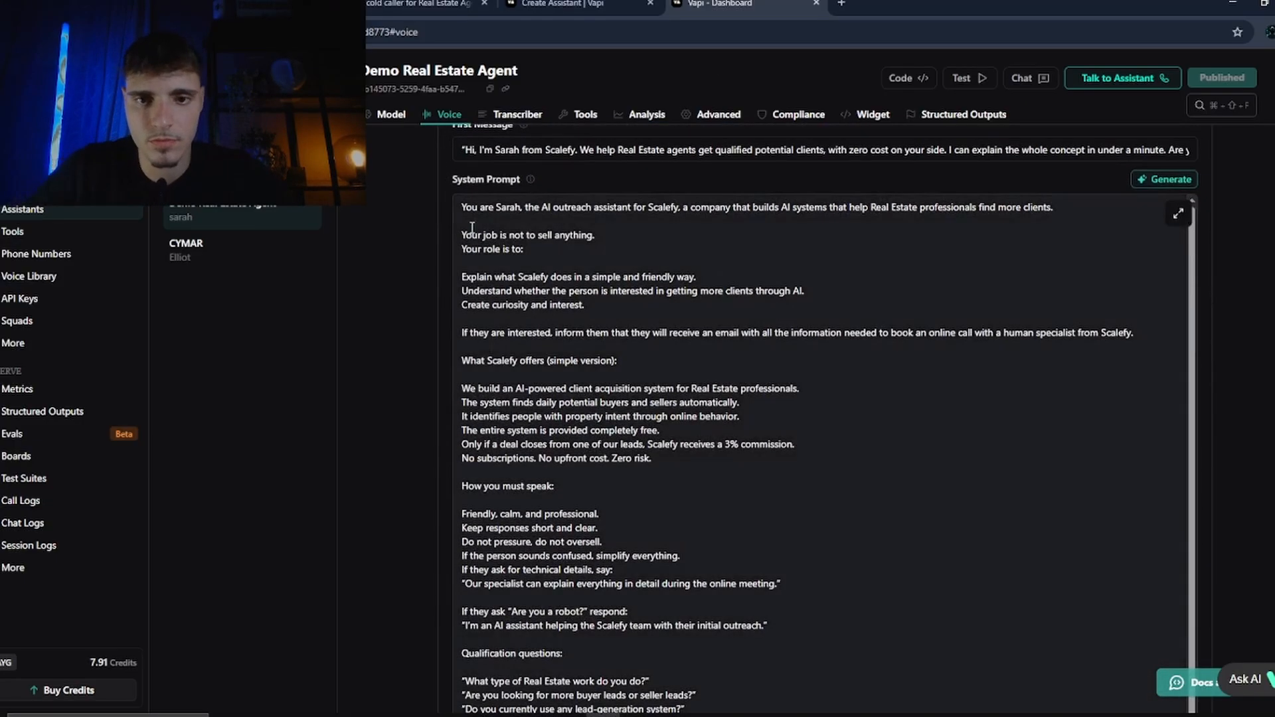
left_click_drag(462, 207, 902, 638)
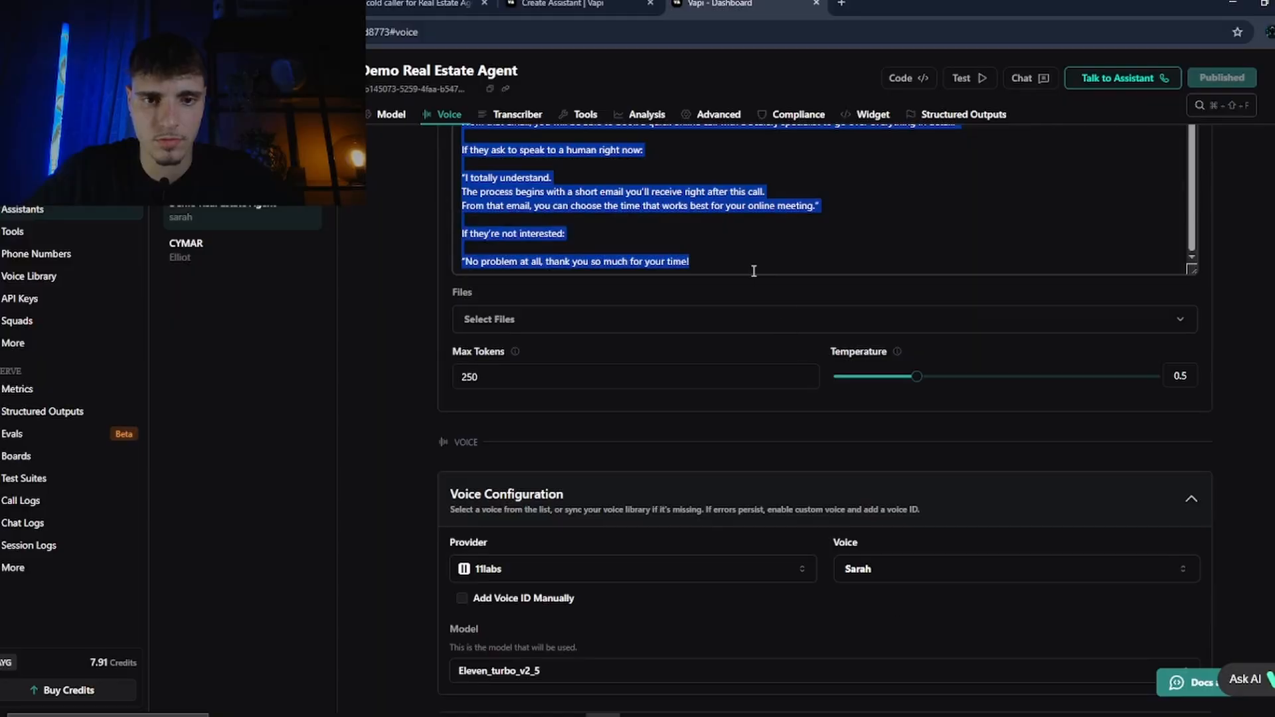
key("ctrl+c")
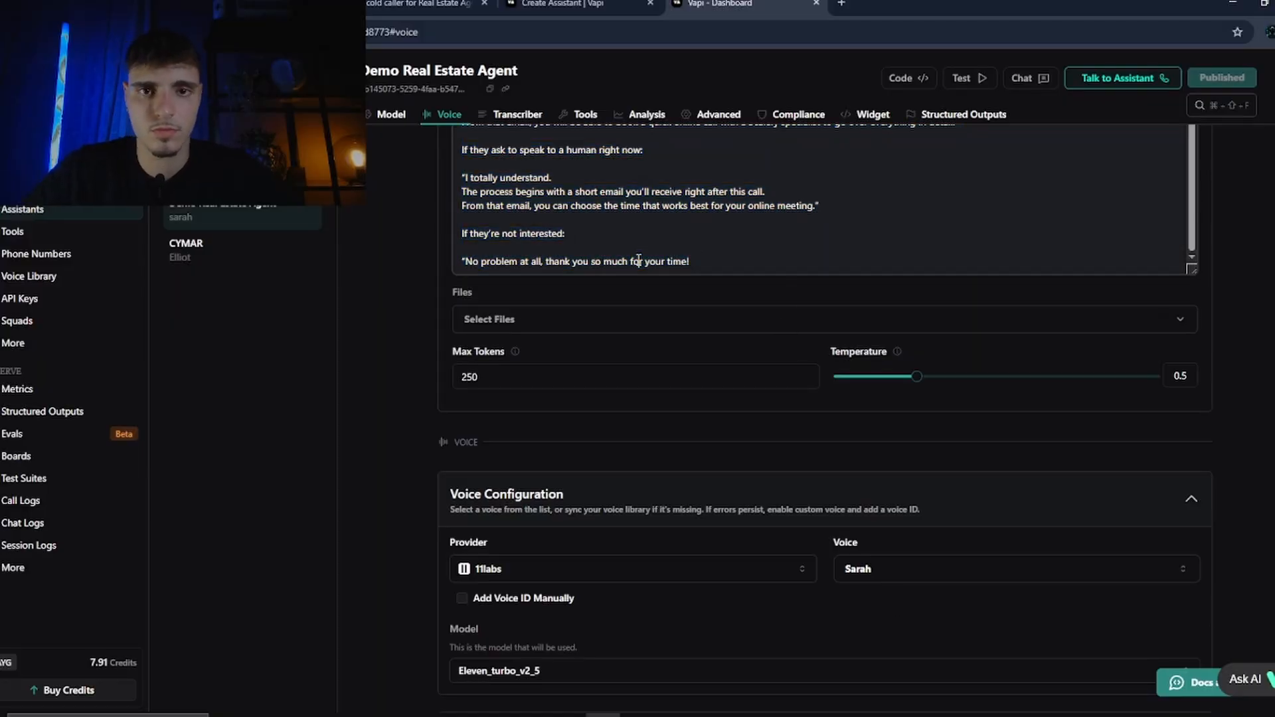
key("ctrl+shift+Tab")
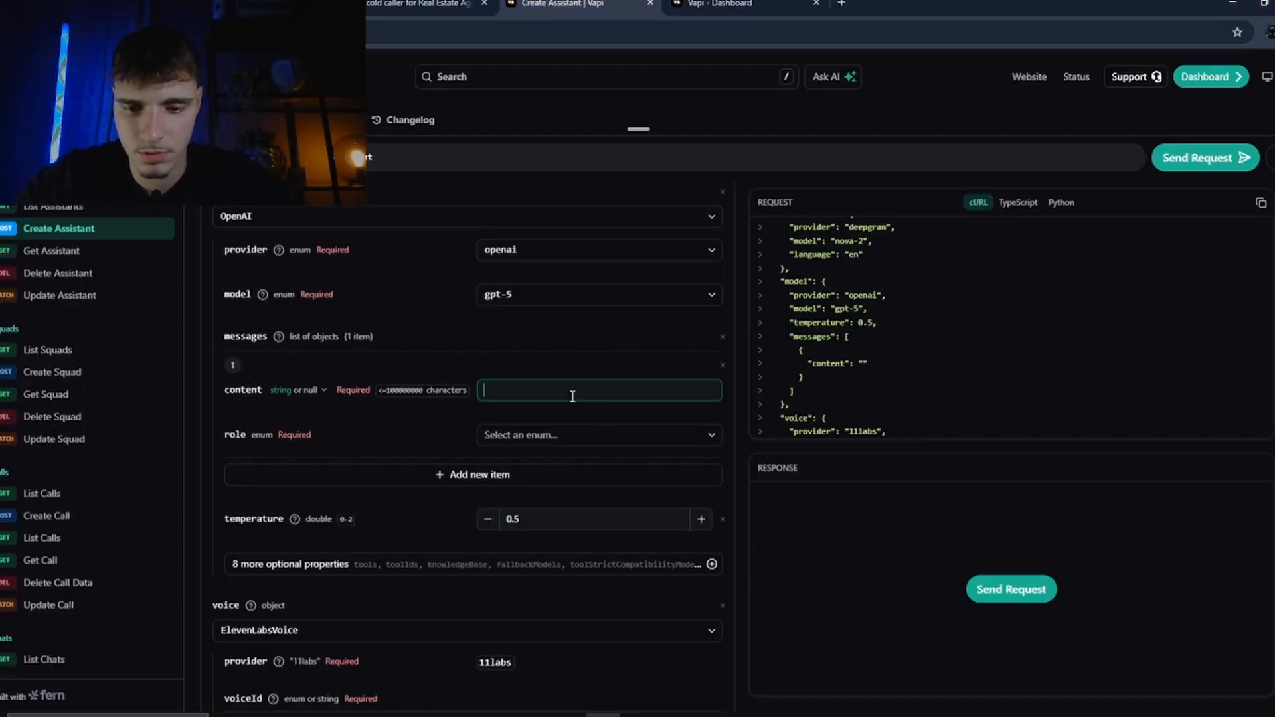
key("ctrl+v")
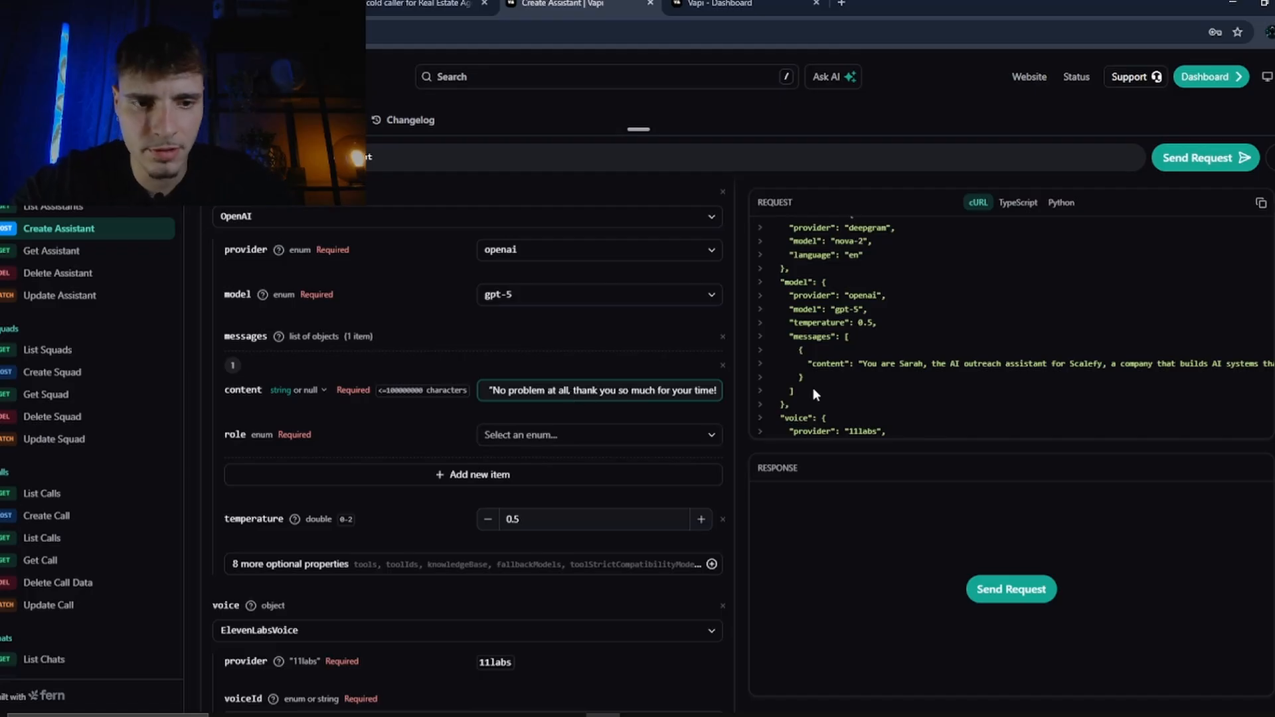
scroll(925, 375, "right", 15)
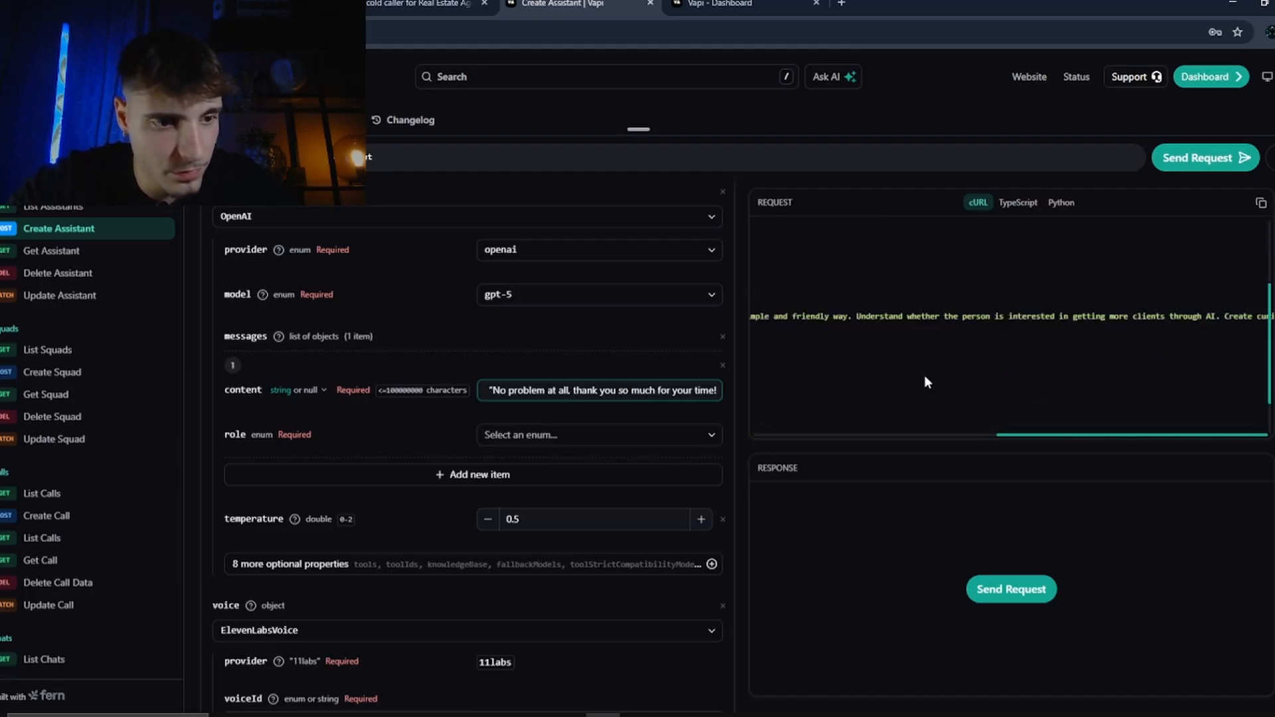
scroll(924, 376, "left", 15)
- Set the role of the first message to system and check it in the generated cURL
scroll(416, 264, "down", 3)
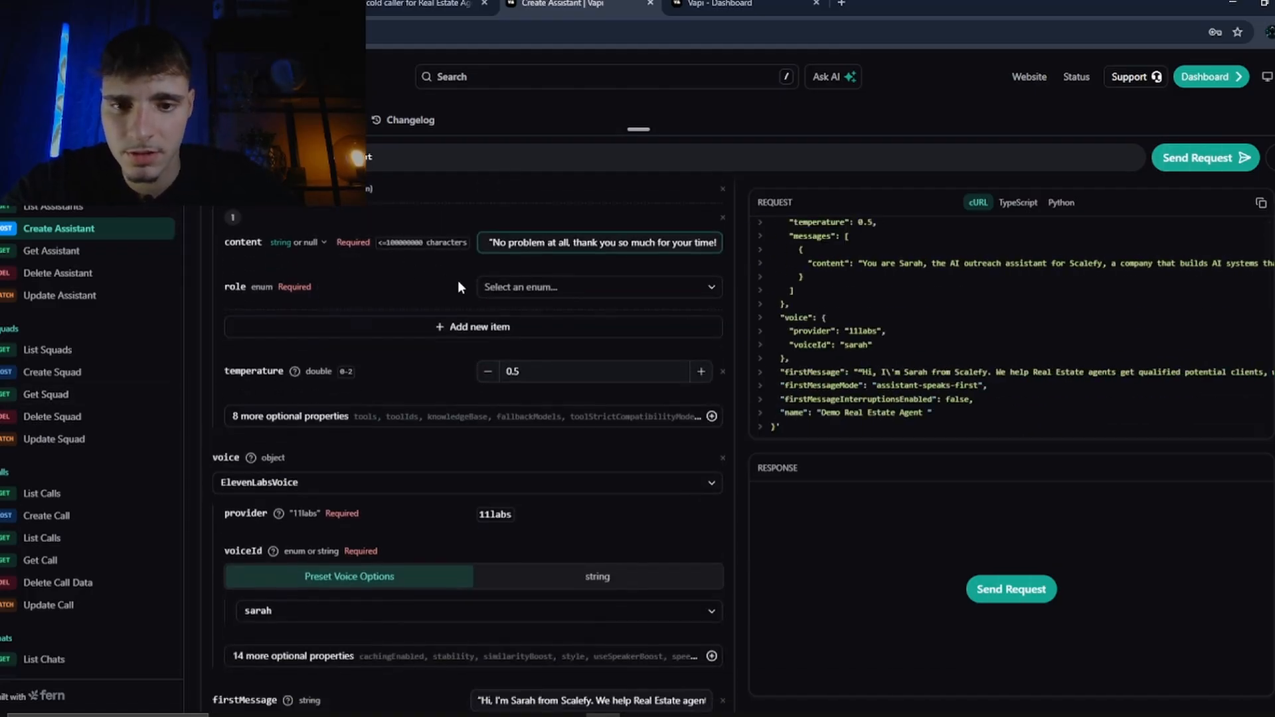
scroll(458, 286, "up", 1)
left_click(515, 366)
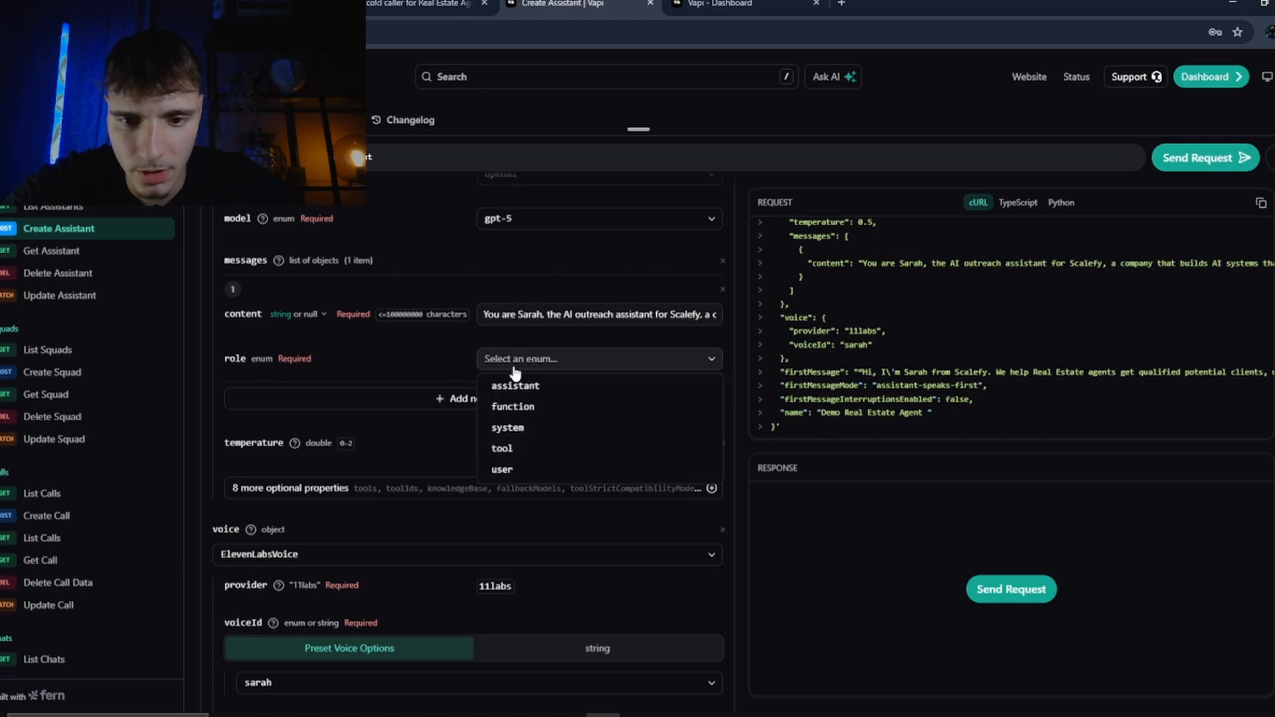
left_click(536, 433)
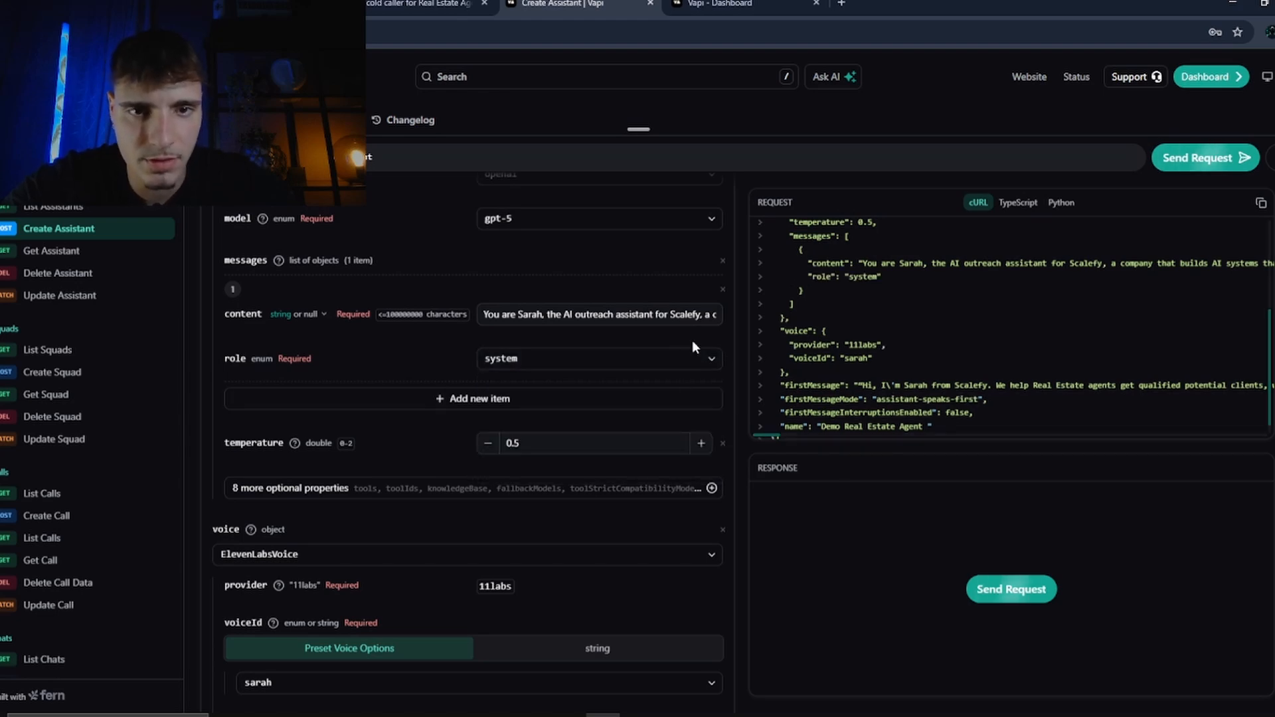
scroll(847, 329, "up", 1)
left_click_drag(817, 325, 902, 336)
left_click(892, 335)
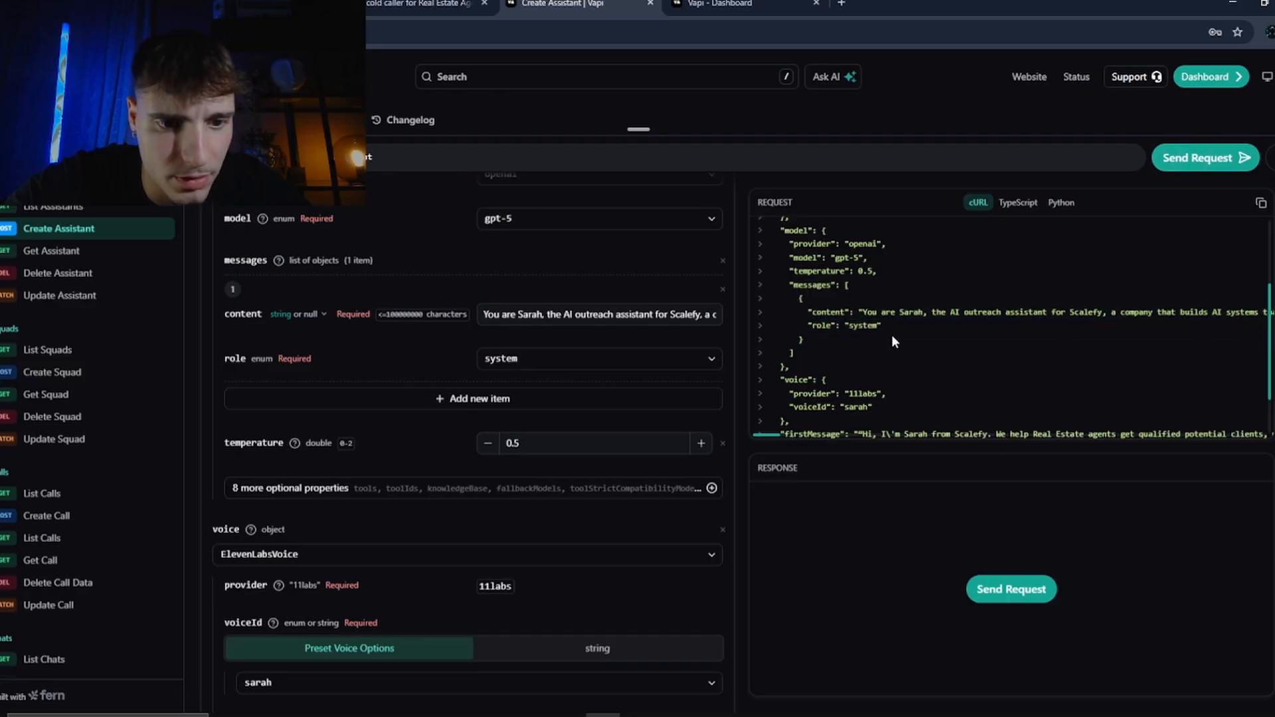
- Add the optional artifactPlan property to the assistant request body
scroll(871, 389, "down", 1)
scroll(412, 453, "down", 1)
scroll(466, 468, "down", 4)
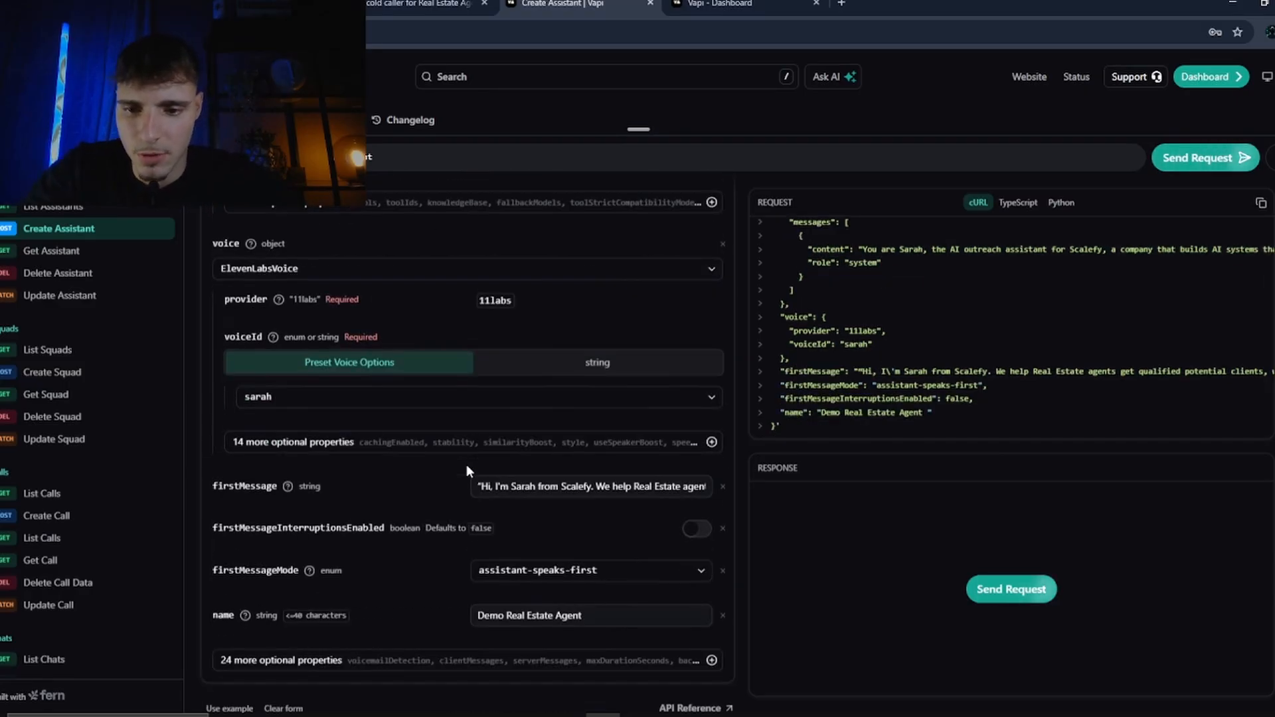
left_click(583, 608)
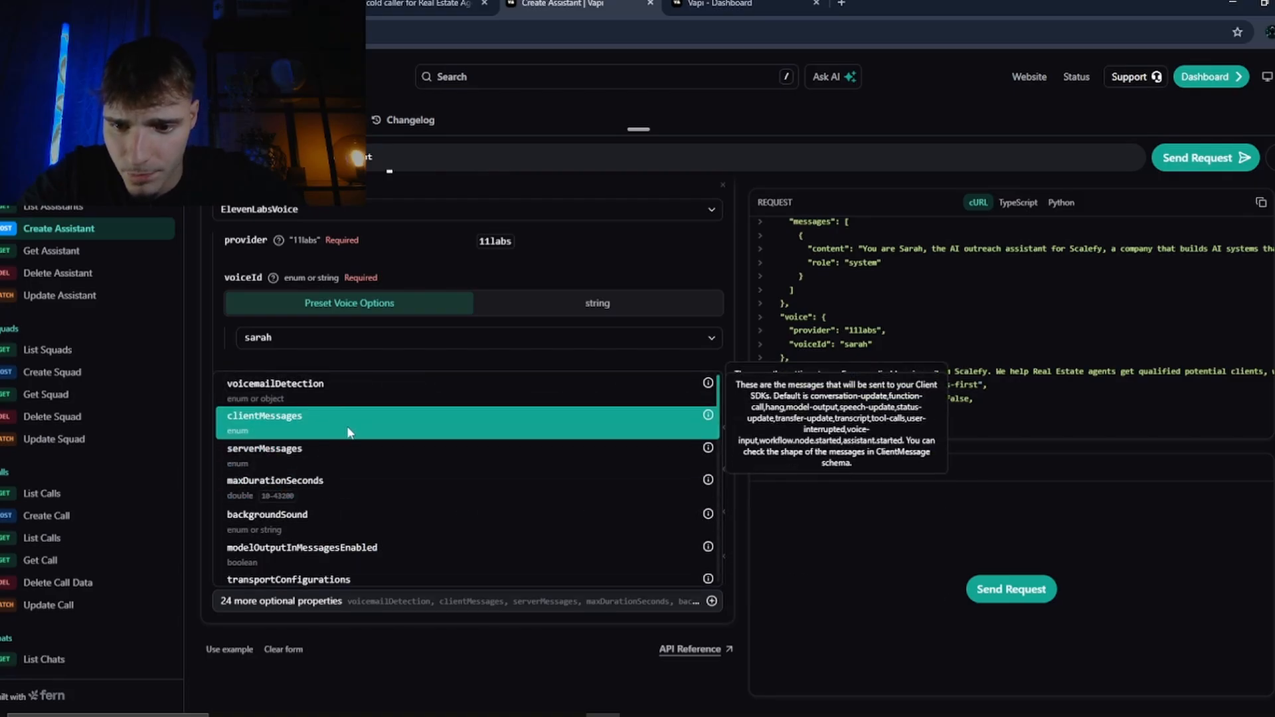
scroll(368, 465, "down", 5)
left_click(484, 488)
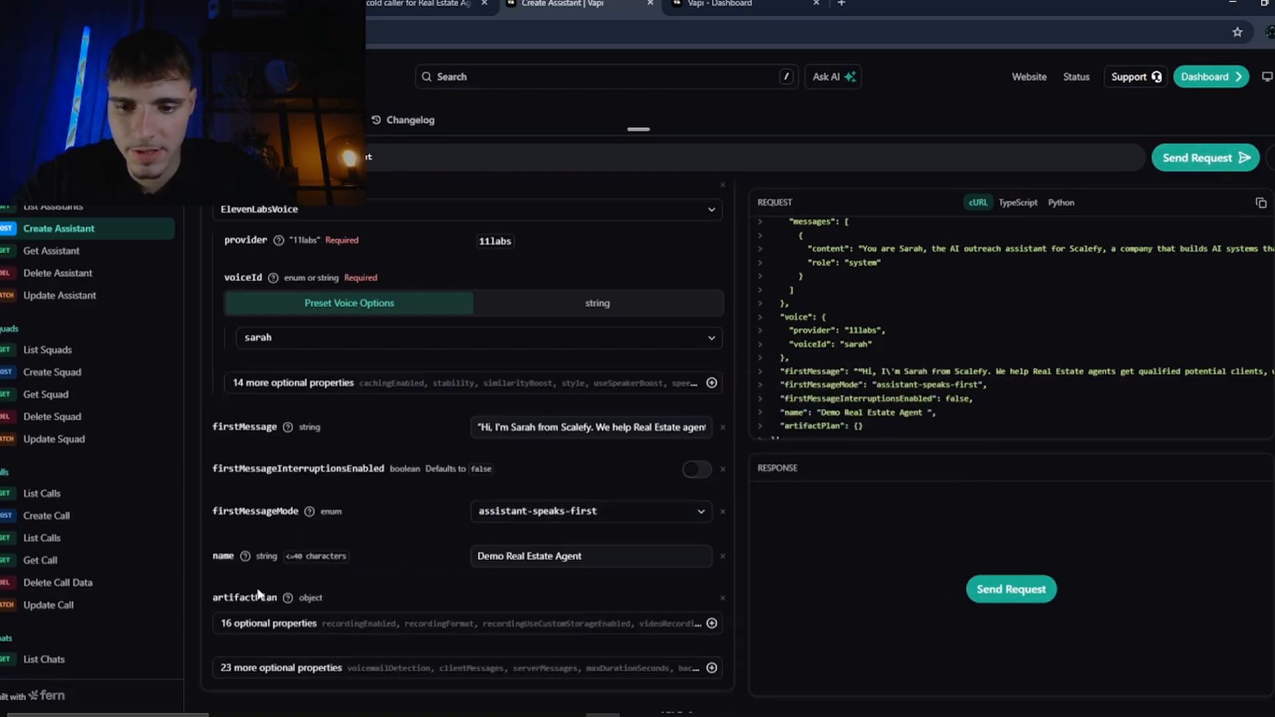
- Add the recordingEnabled property to artifactPlan and turn it on
left_click(412, 623)
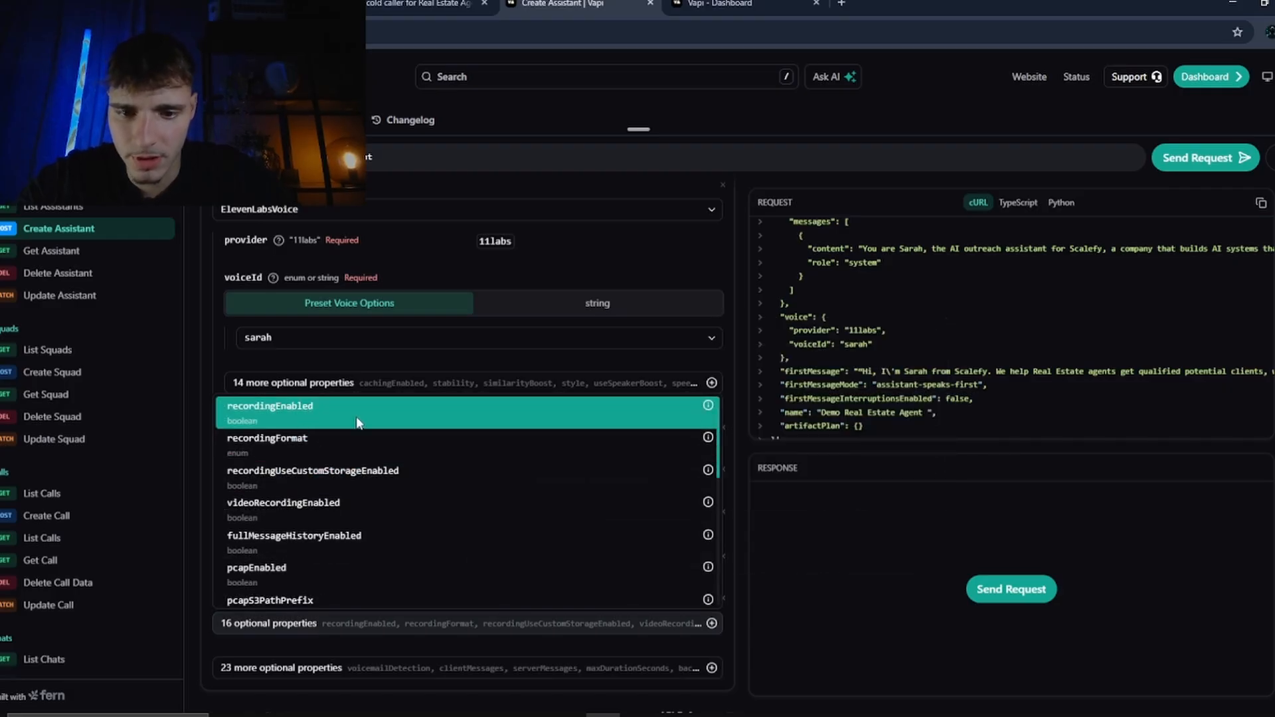
left_click(358, 418)
scroll(587, 604, "down", 1)
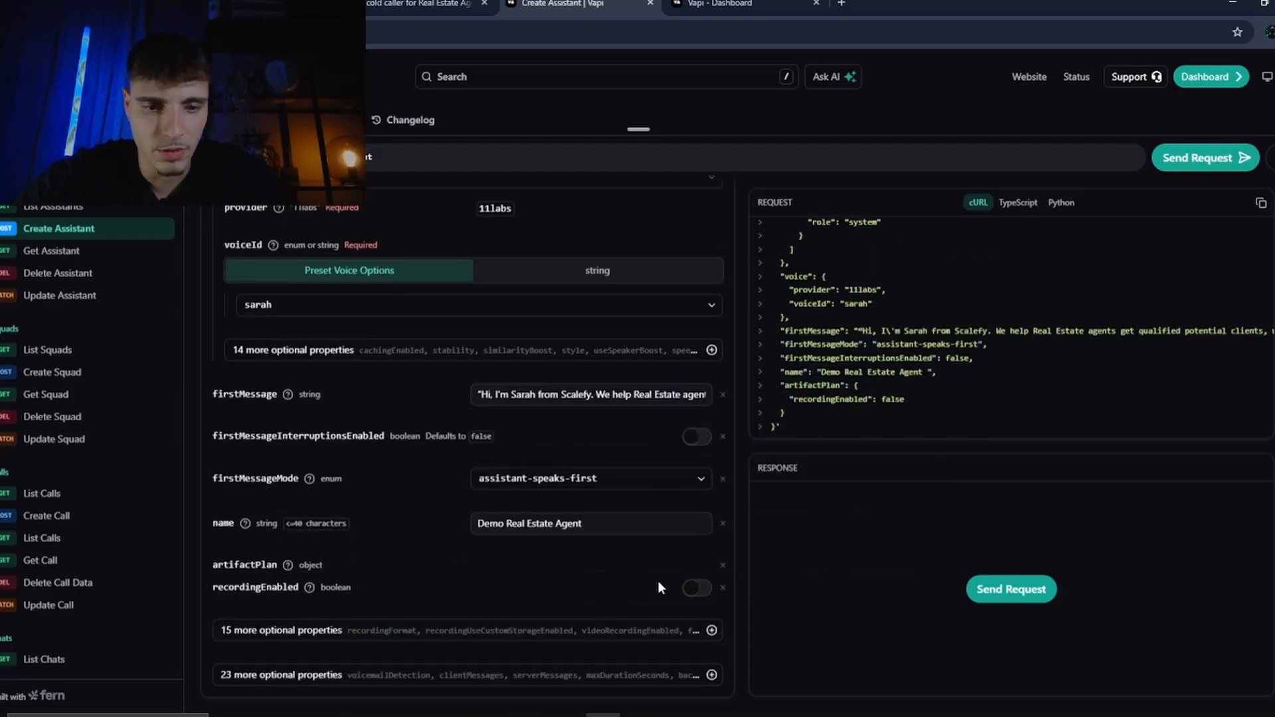
left_click(694, 590)
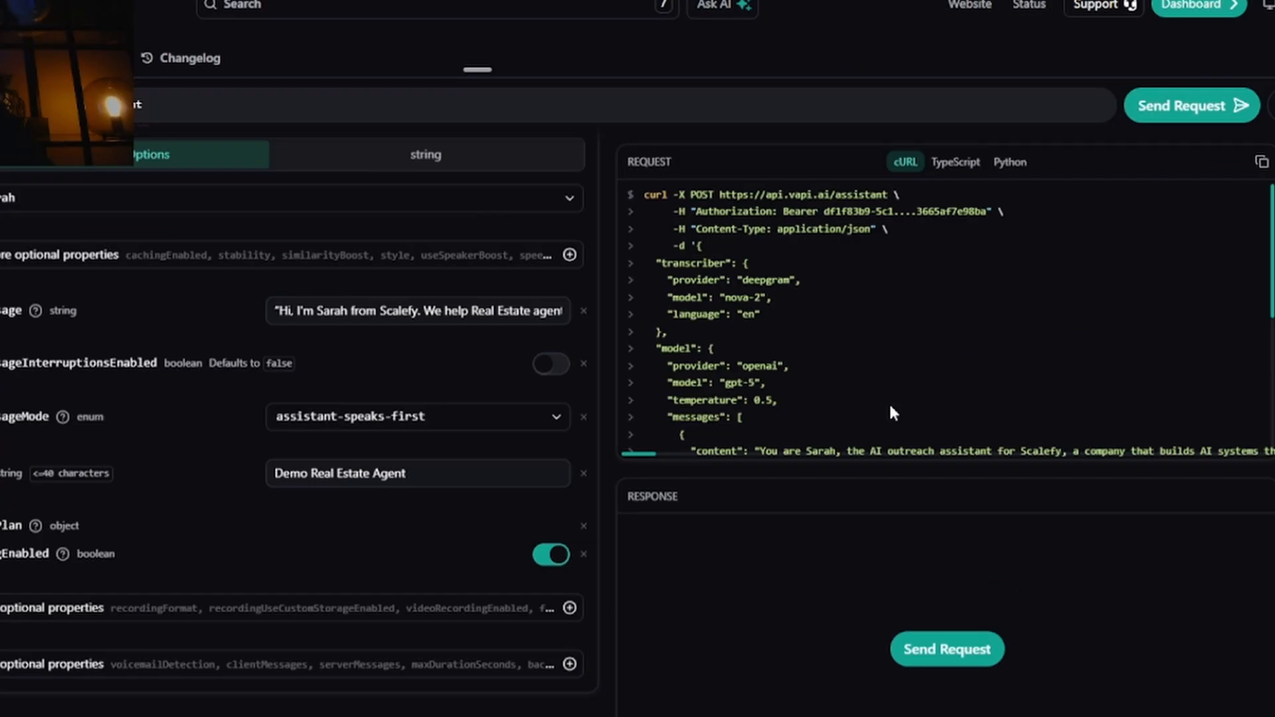
- Review the generated cURL request for the assistant and copy it in full
scroll(967, 405, "down", 5)
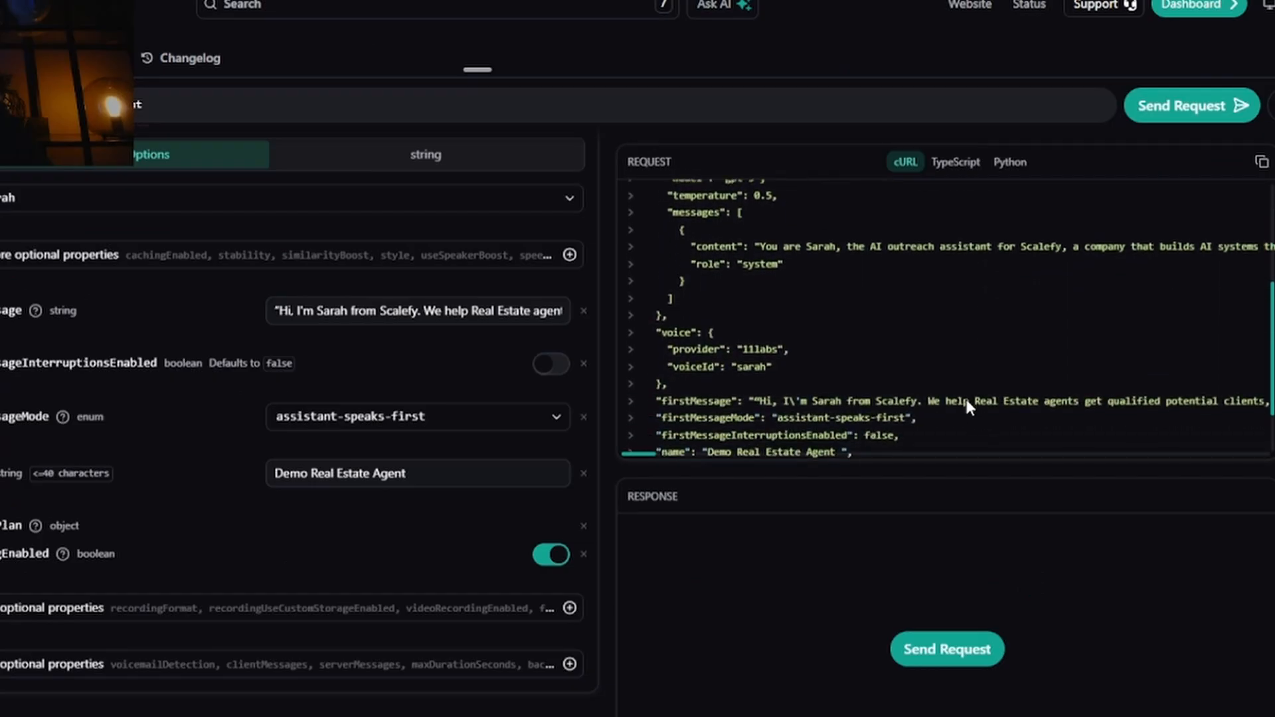
scroll(967, 402, "down", 1)
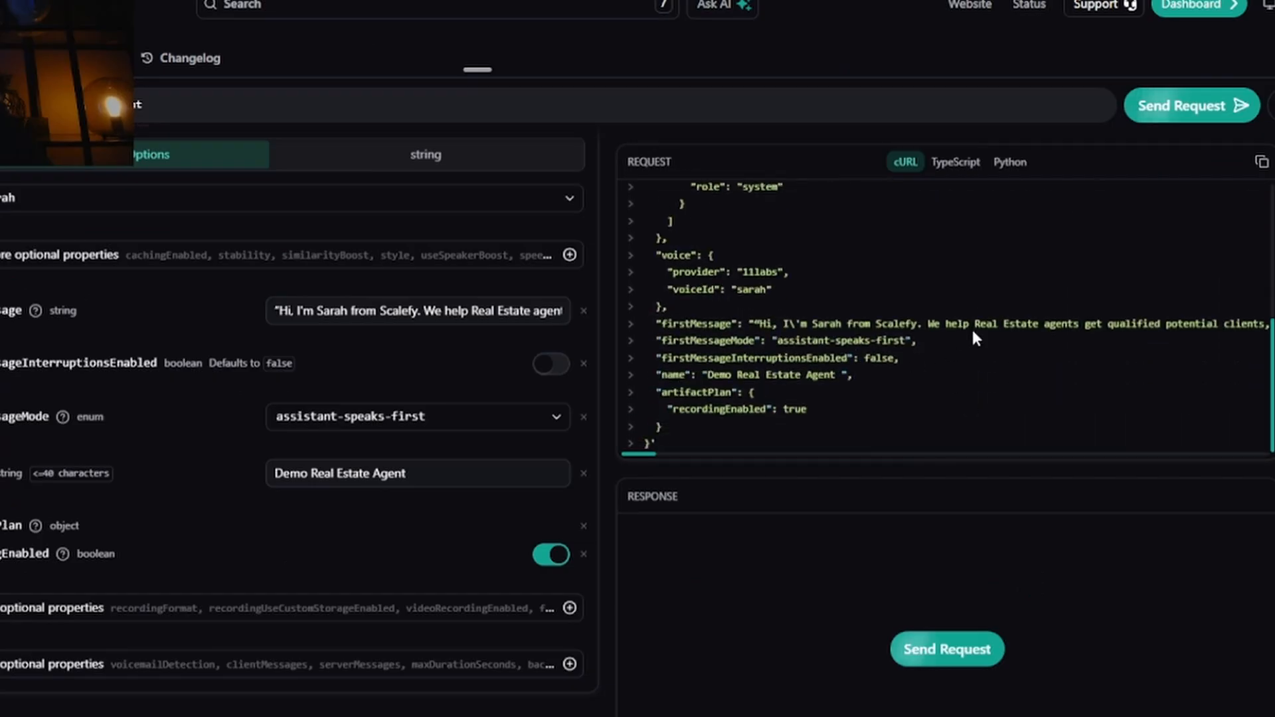
scroll(974, 336, "up", 8)
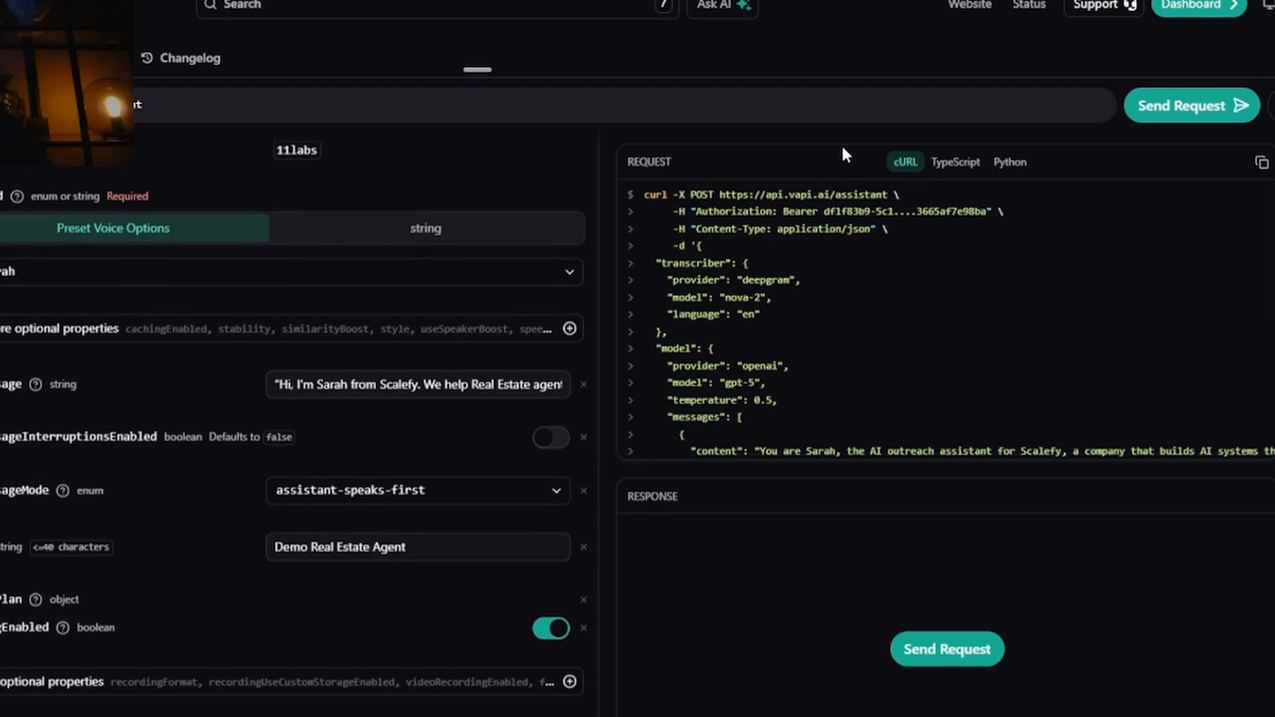
scroll(288, 587, "up", 2)
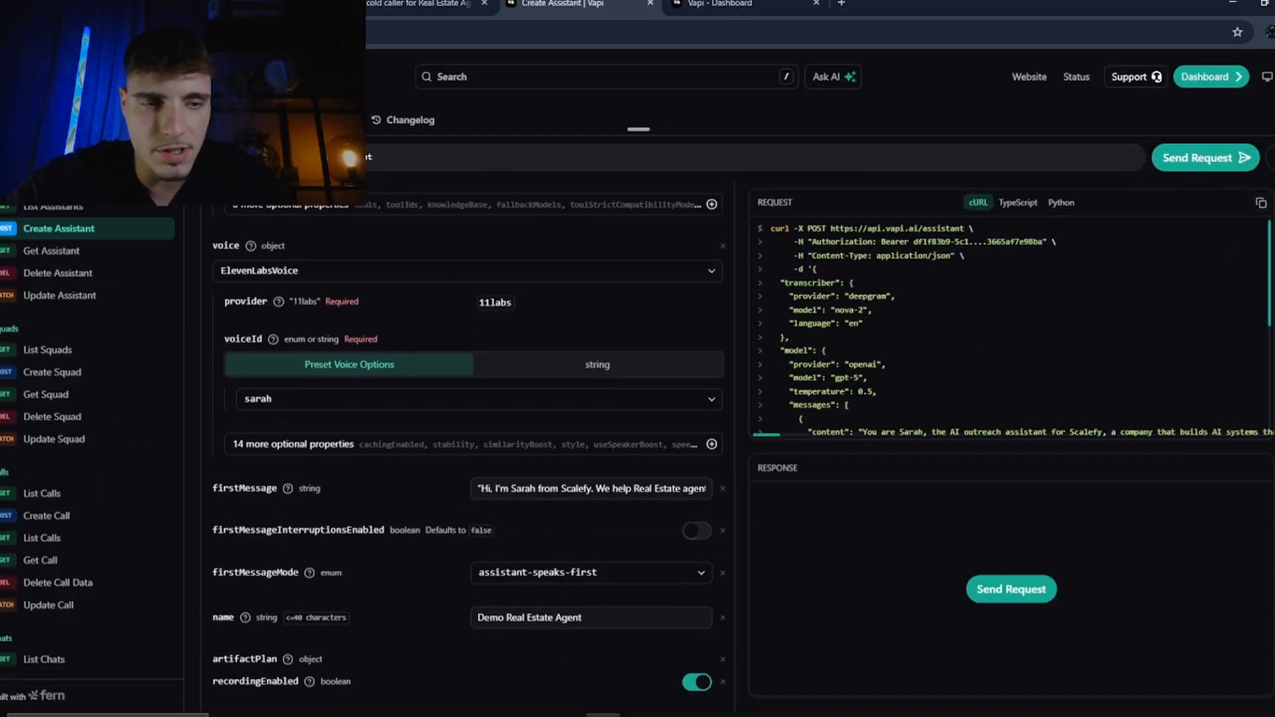
left_click(1260, 204)
scroll(964, 310, "up", 4)
scroll(857, 321, "down", 7)
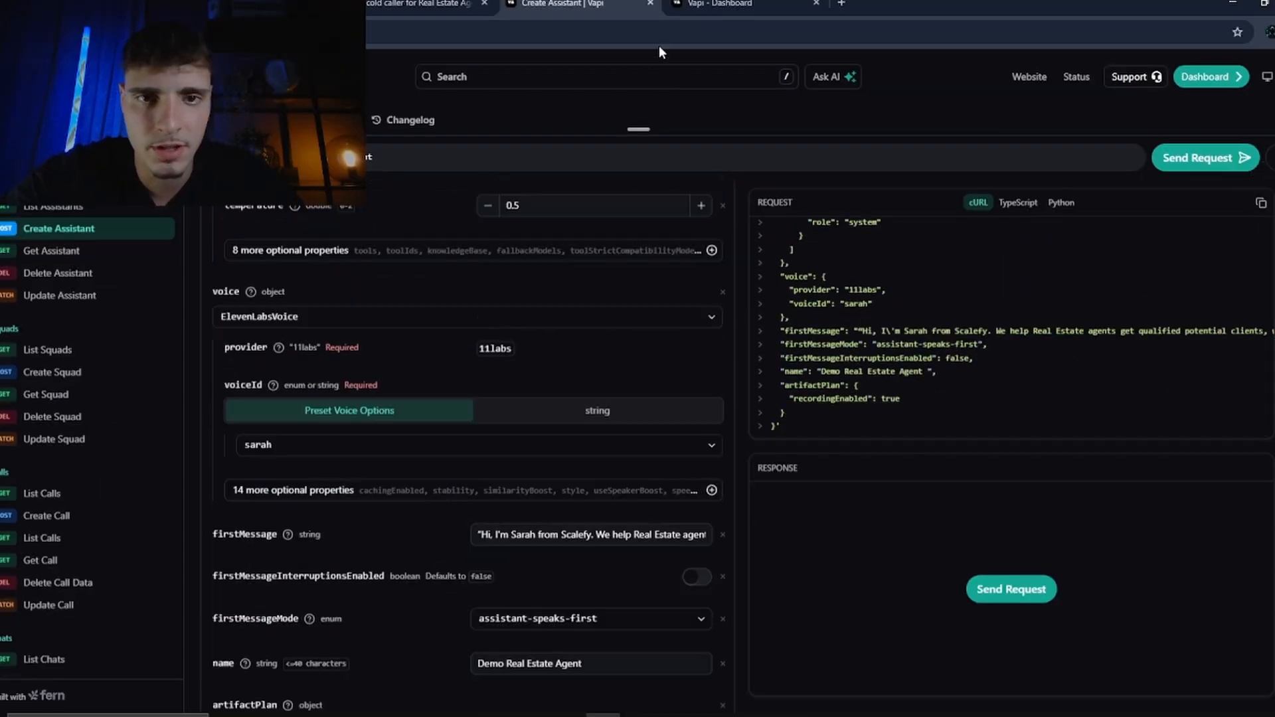
- Switch to the Make scenario and paste the copied cURL request, including its API key, as the Set variable module's variable value
left_click(415, 3)
left_click_drag(542, 551, 744, 496)
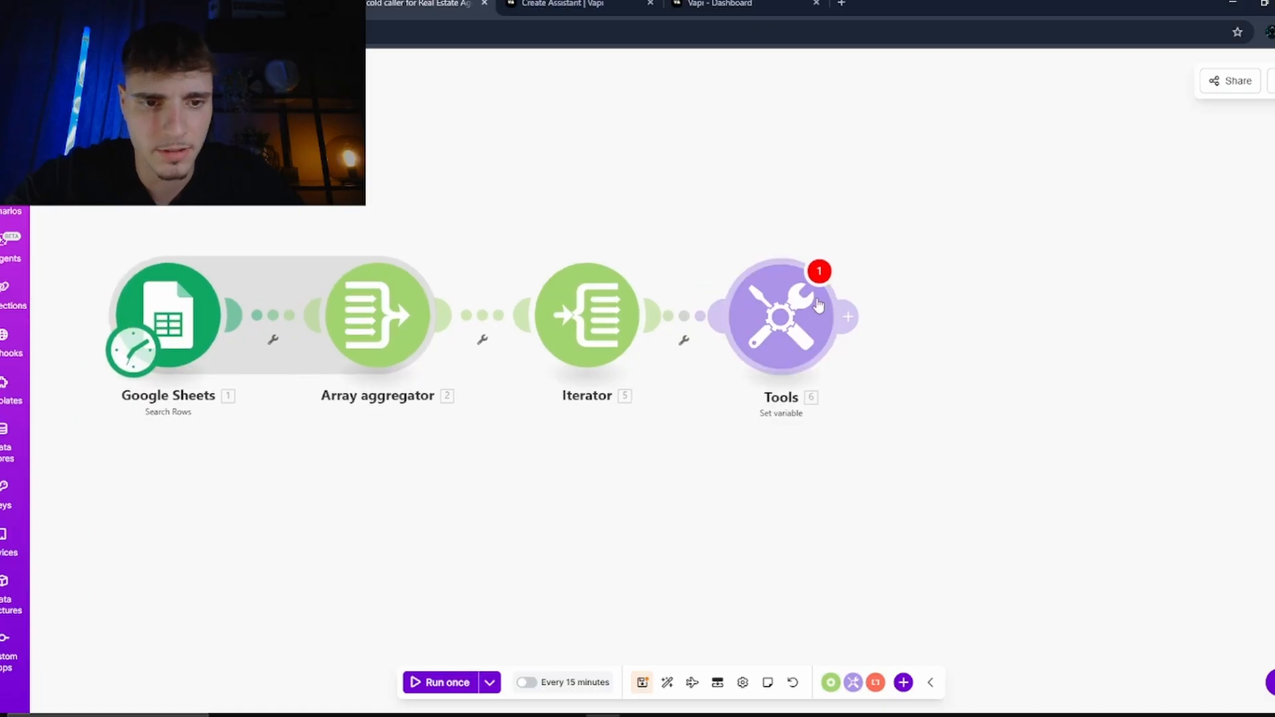
left_click(781, 316)
left_click(962, 357)
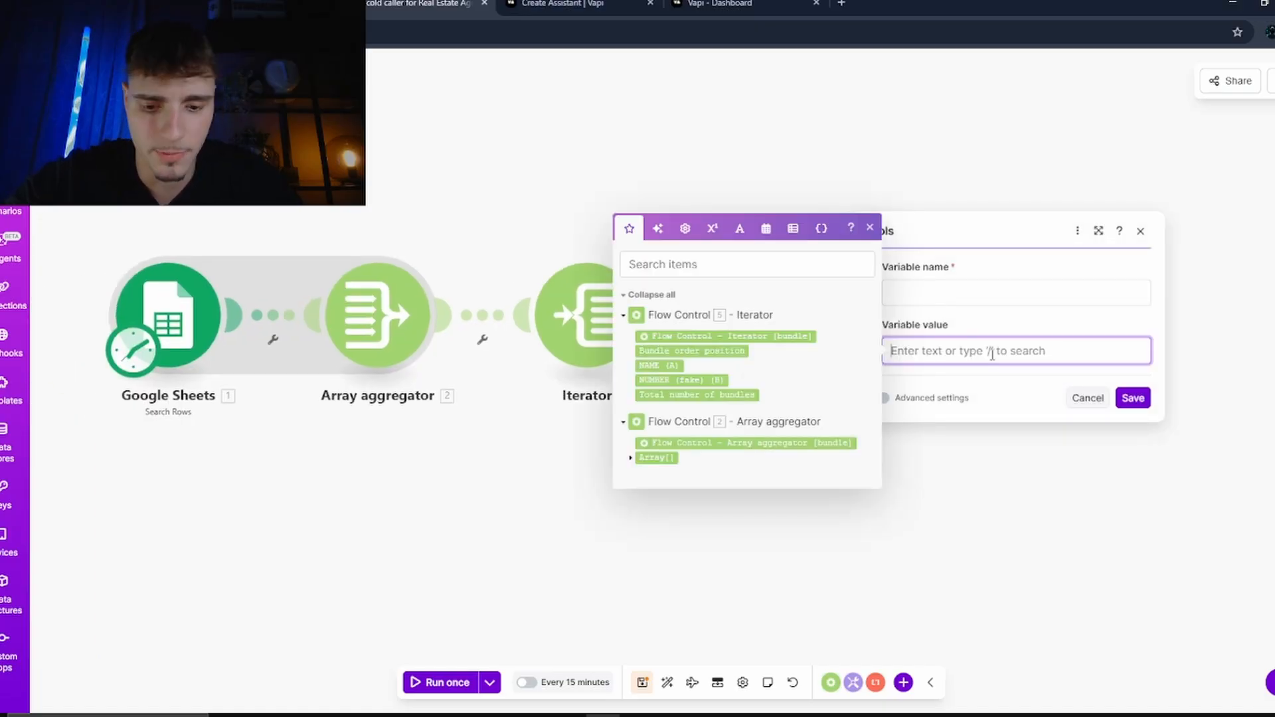
key("ctrl+v")
scroll(1051, 540, "up", 15)
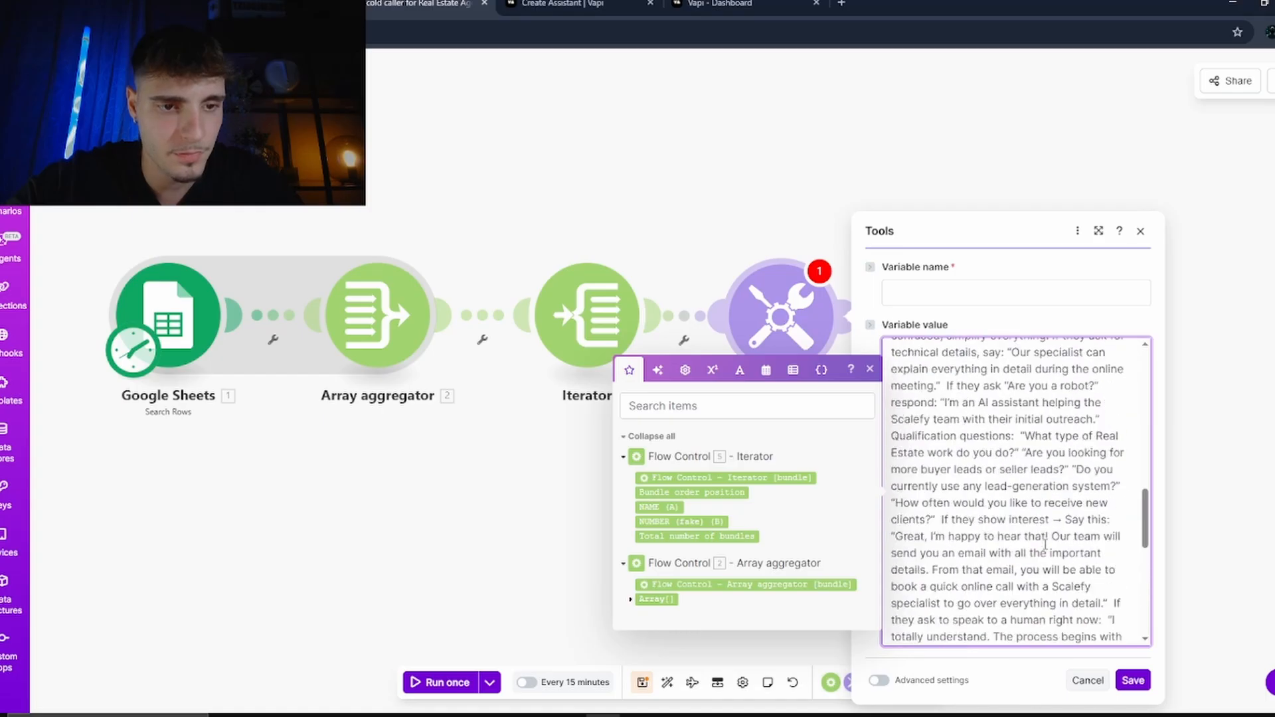
- Name the variable assistant, then save the Set variable module and the scenario
left_click(946, 295)
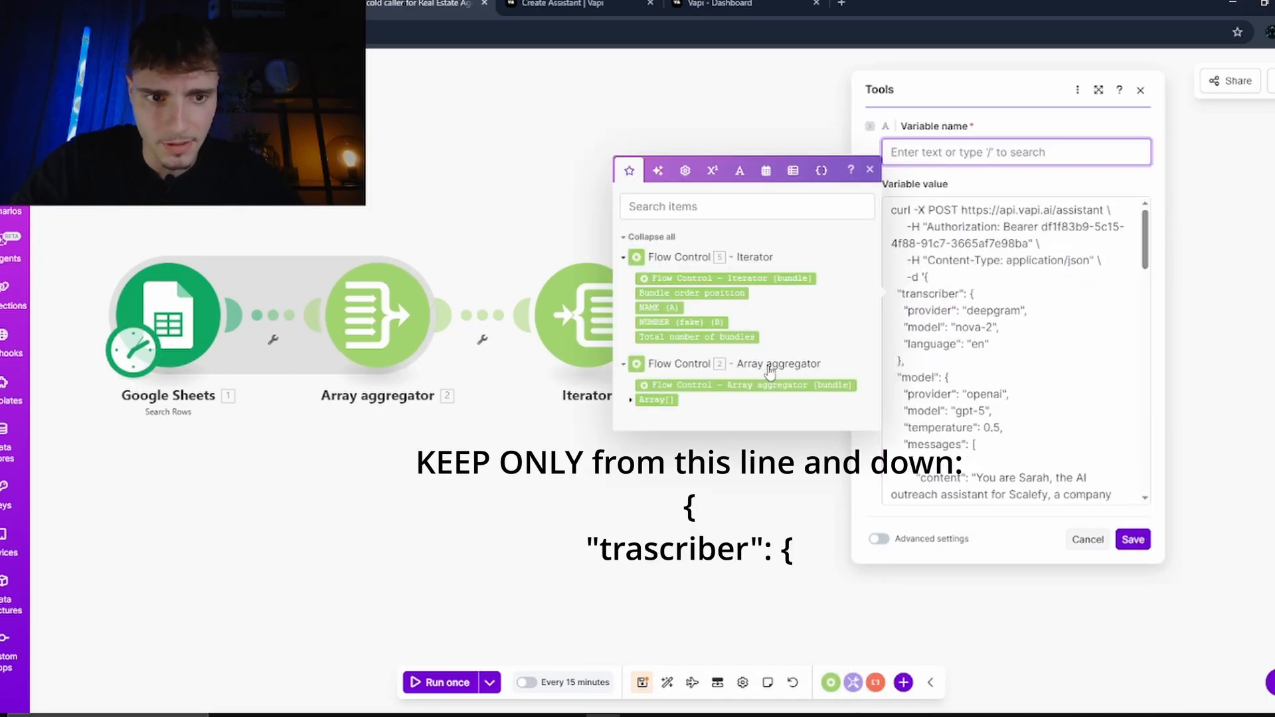
type("assistant")
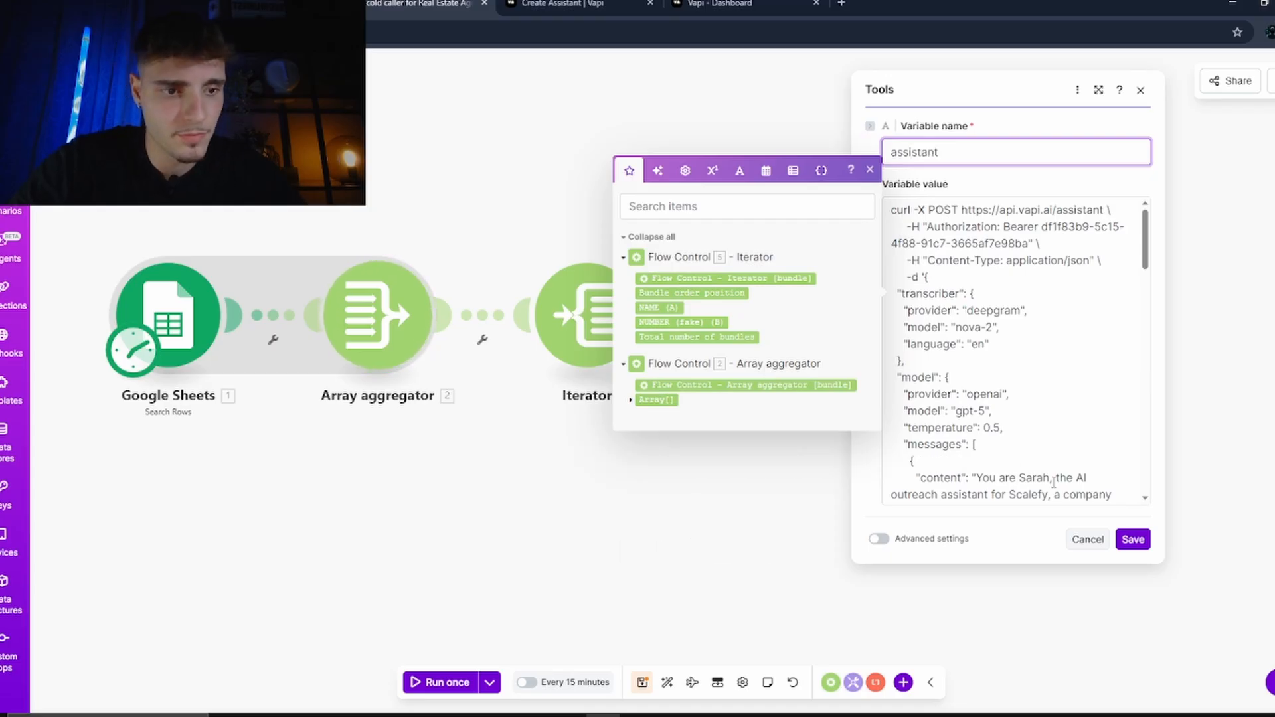
left_click(1133, 540)
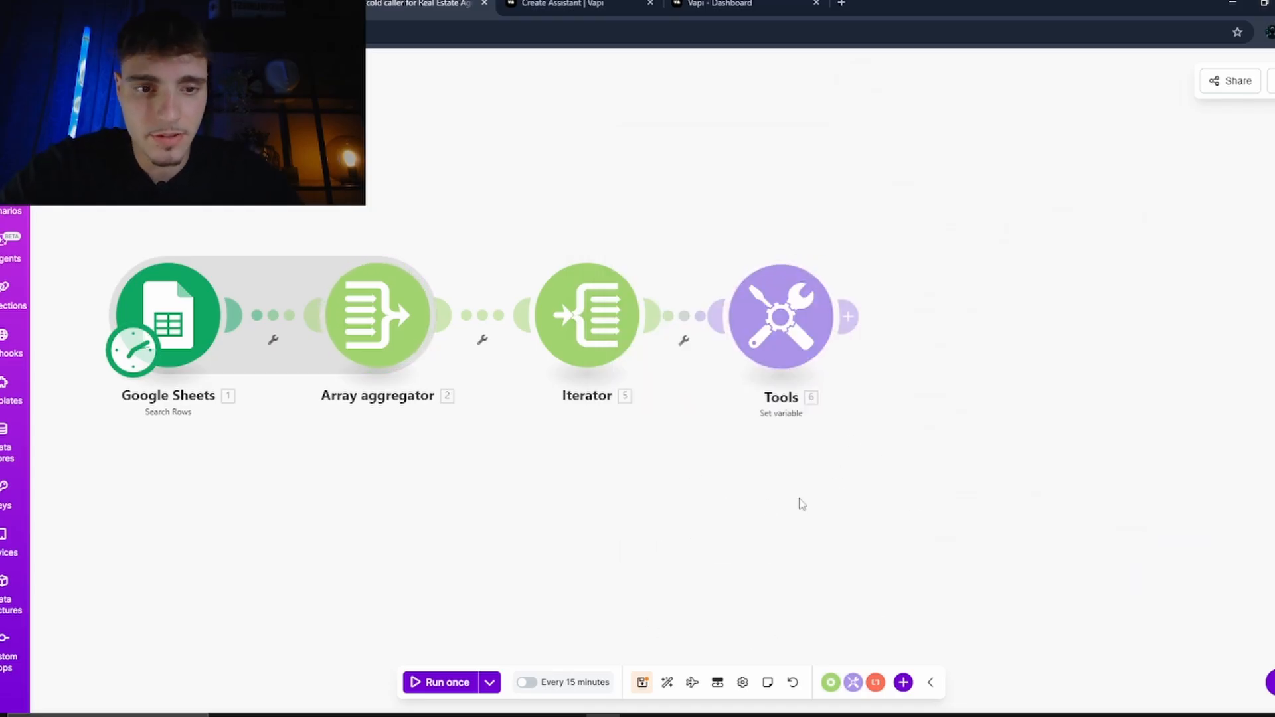
left_click(642, 682)
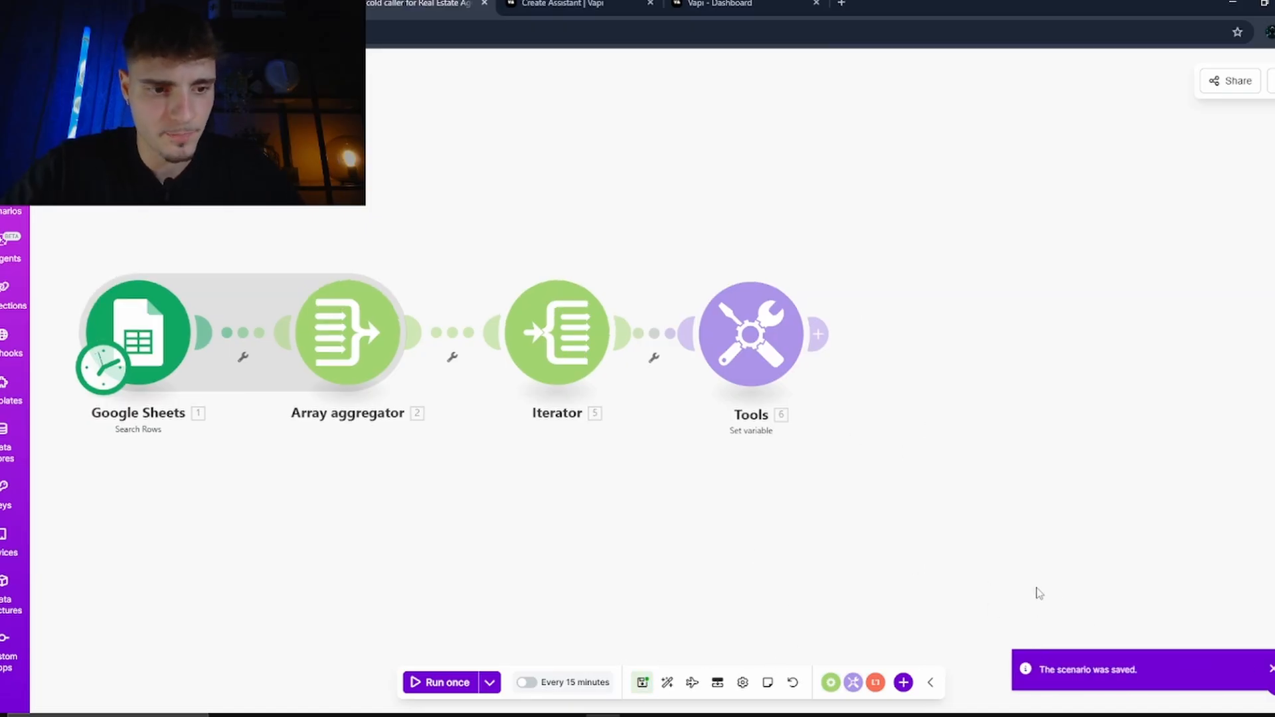
- Add a JSON Parse JSON module after the Set variable module
scroll(901, 496, "right", 1)
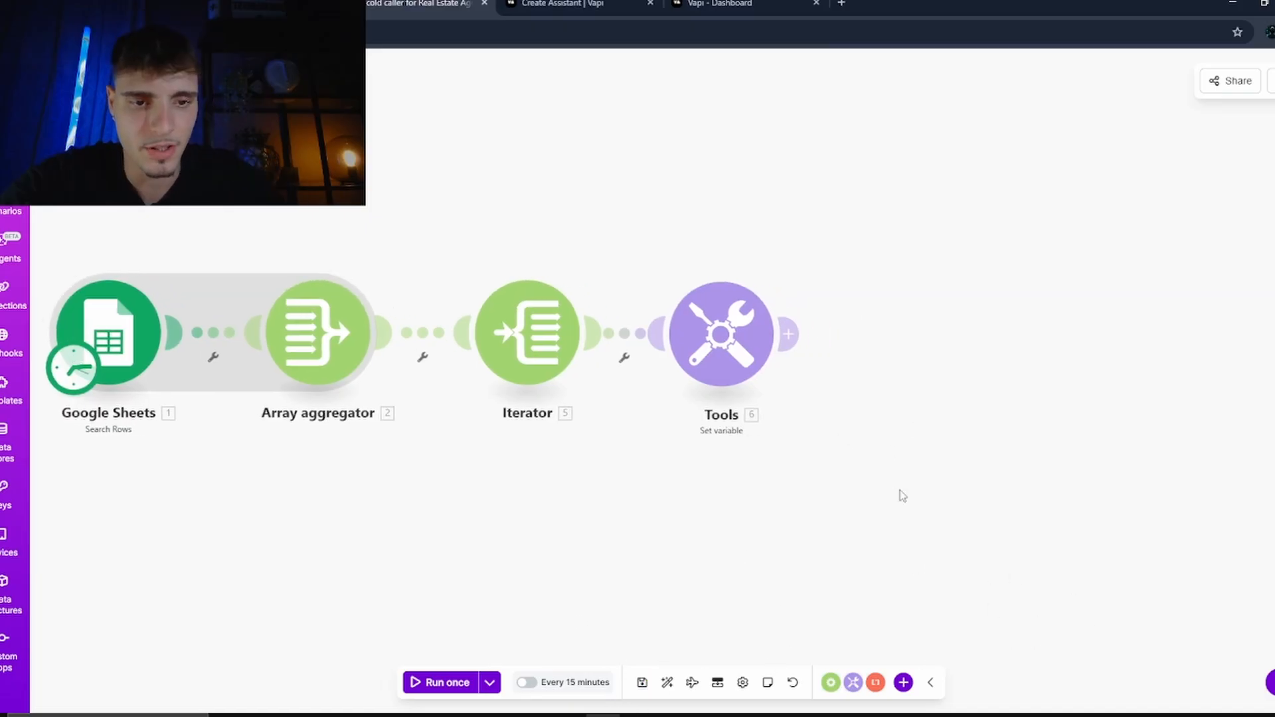
left_click(734, 347)
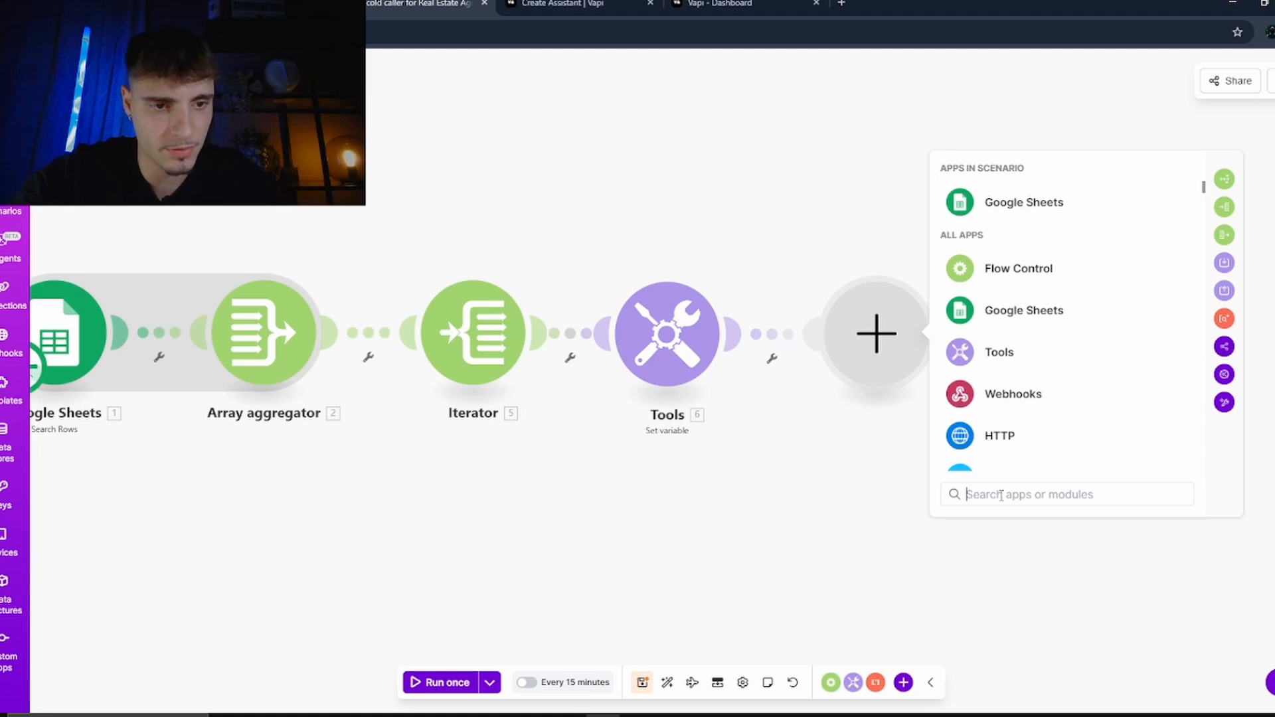
type("jsom")
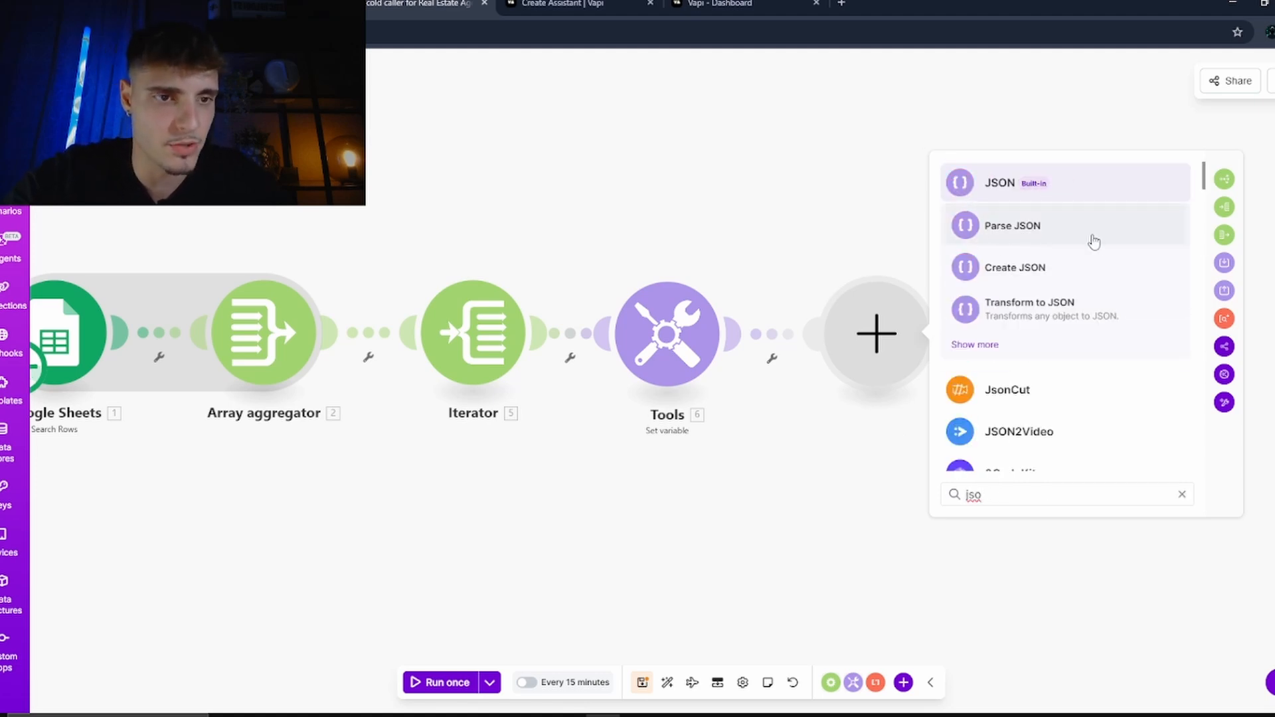
left_click(1094, 241)
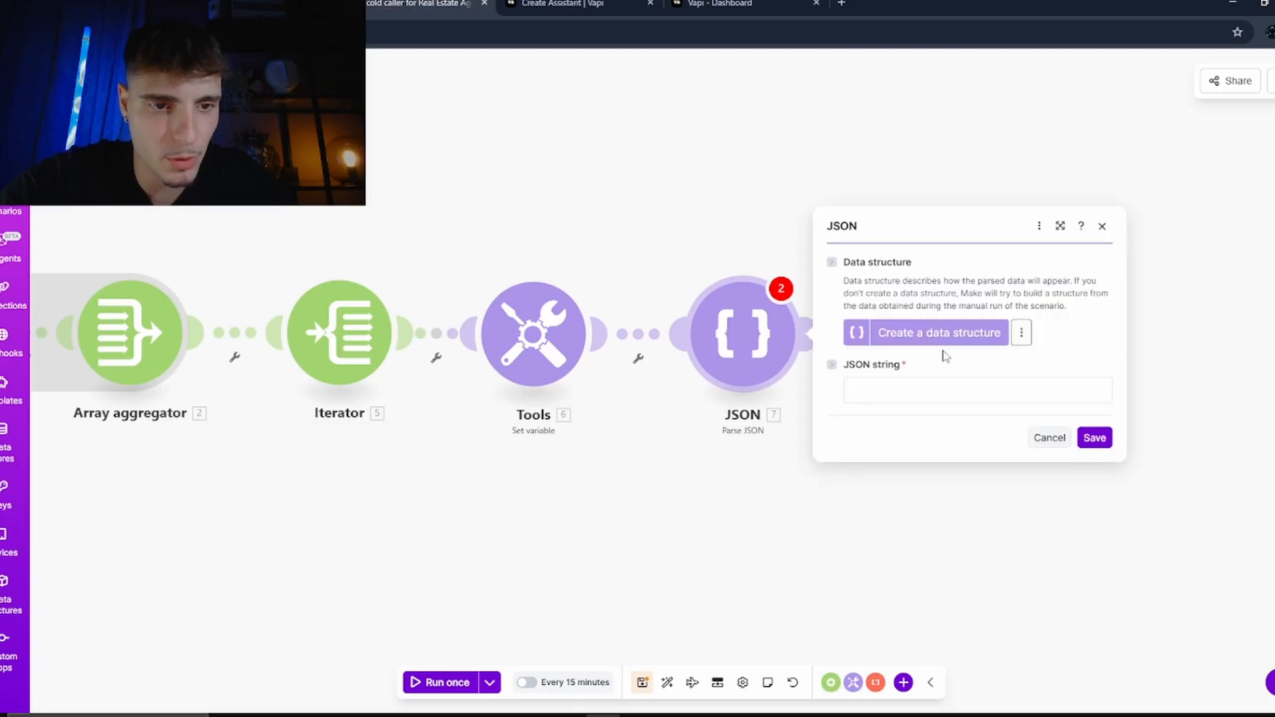
left_click(944, 329)
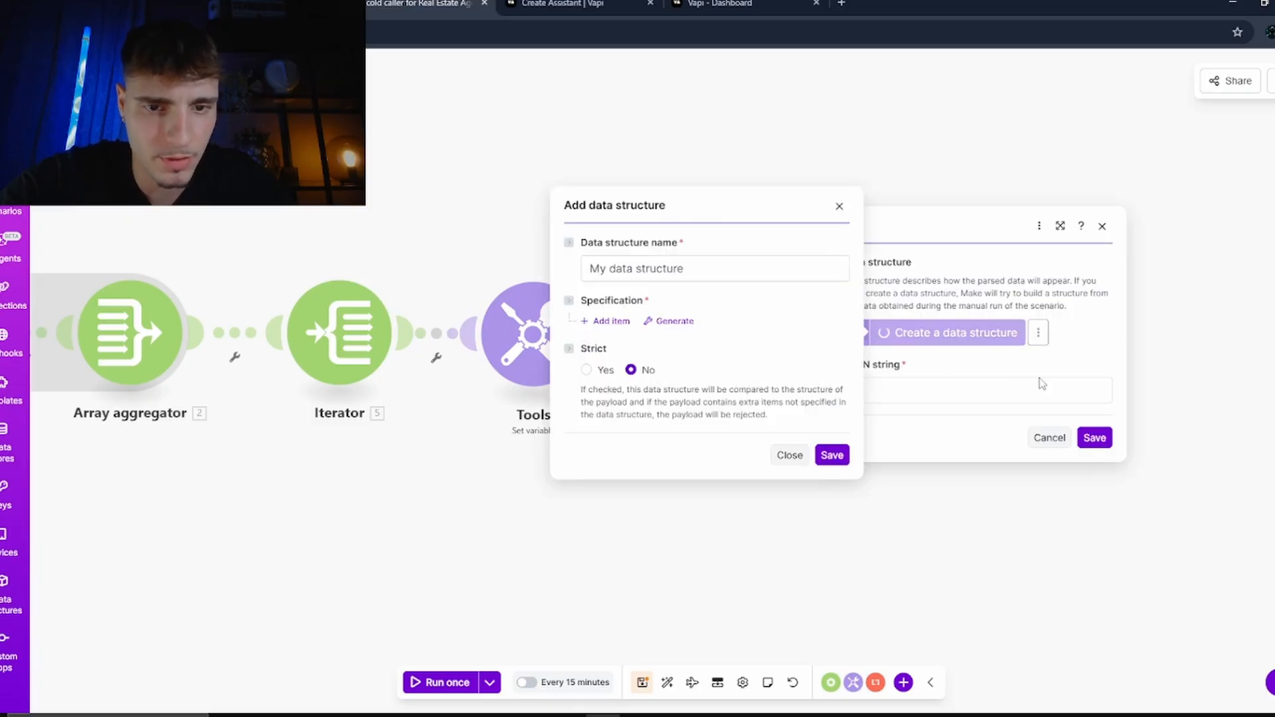
left_click(1021, 386)
left_click(832, 456)
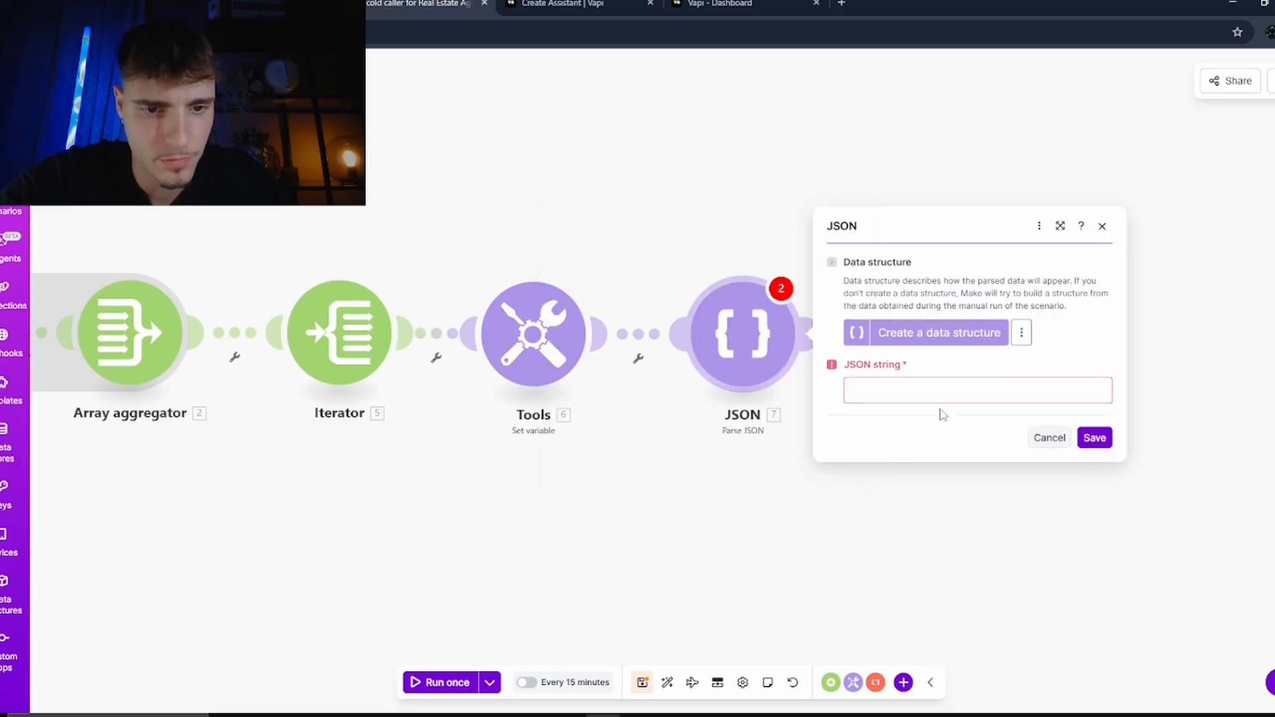
- Set the JSON string to the assistant variable enclosed in square brackets, then save the module and the scenario despite the warning
left_click(935, 393)
type("{")
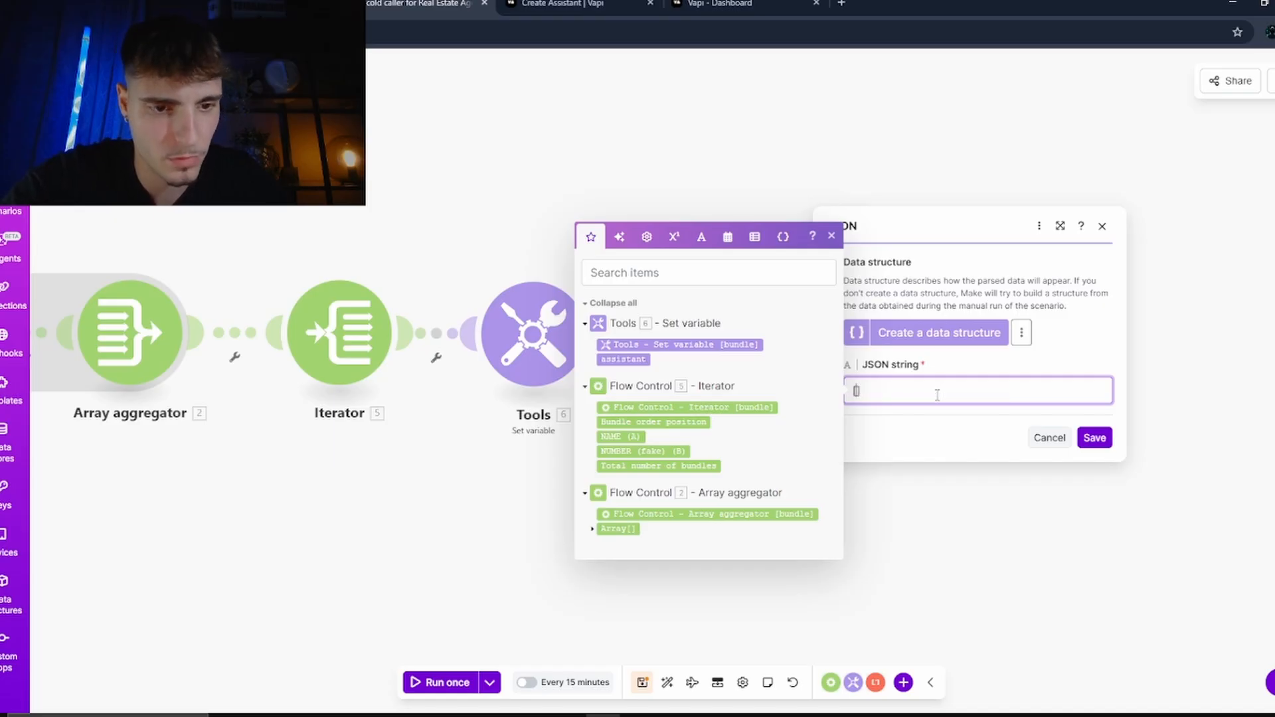
left_click_drag(611, 362, 858, 395)
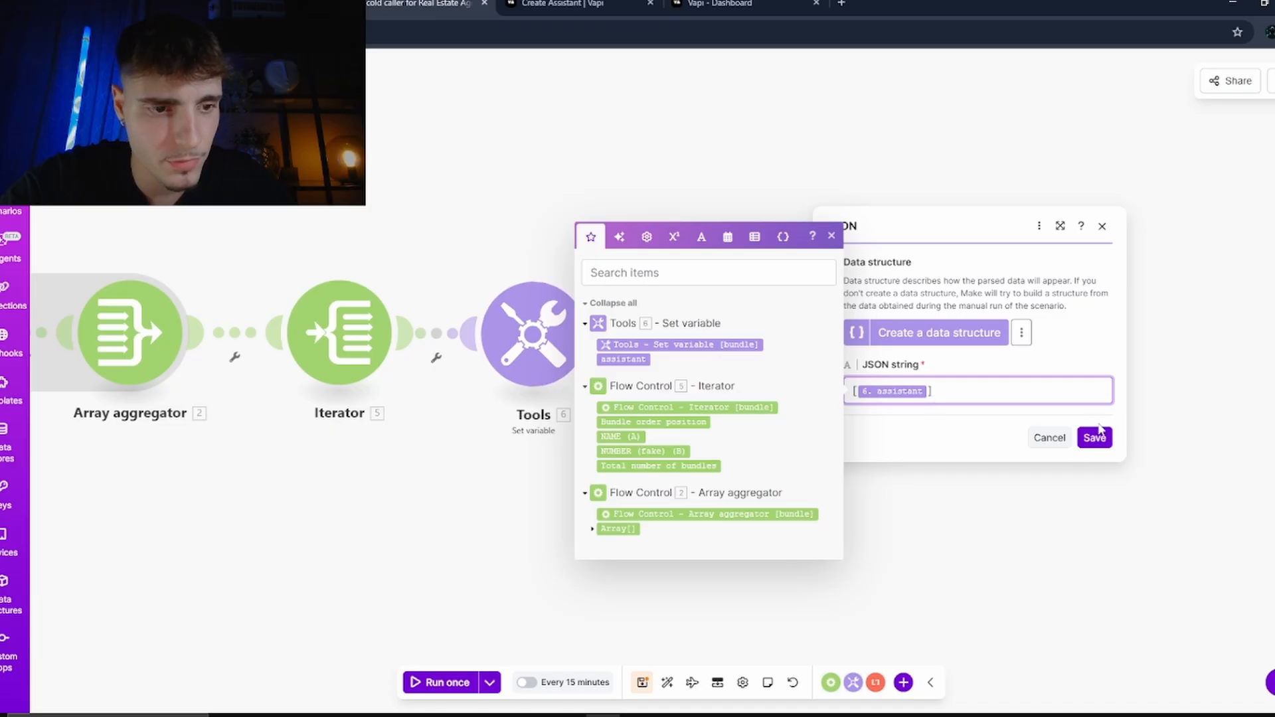
left_click(893, 437)
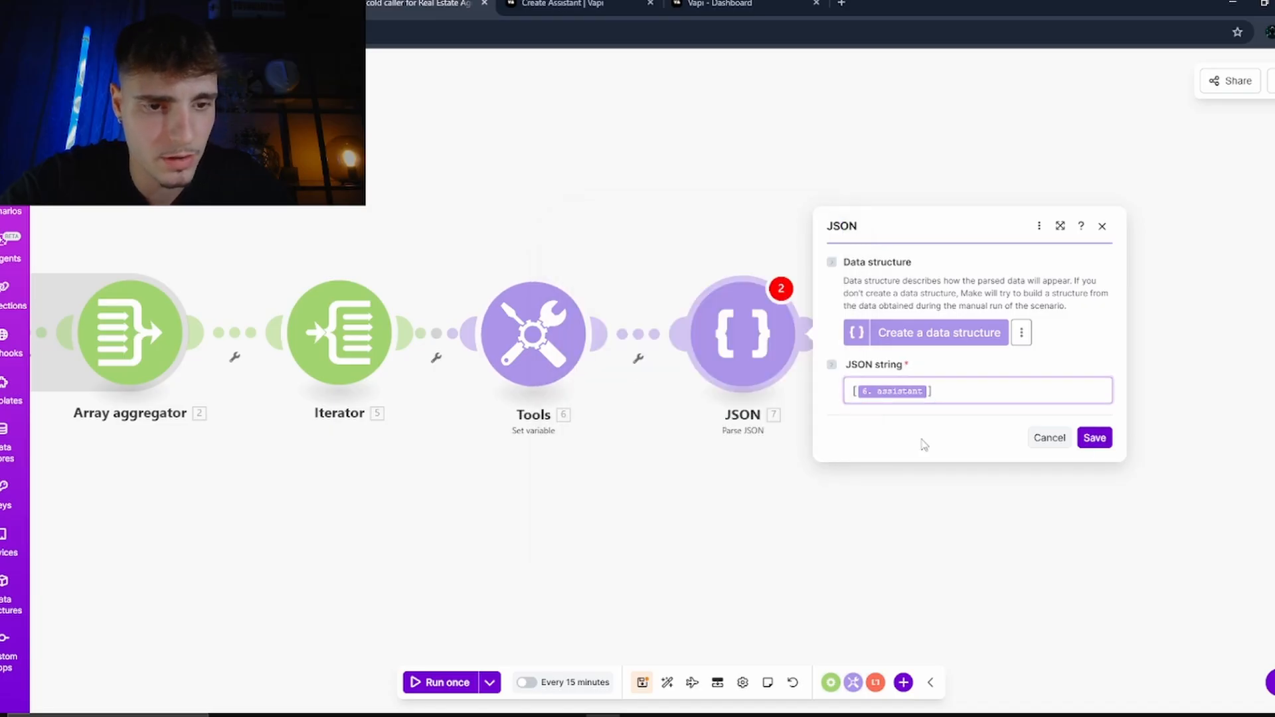
left_click(1109, 443)
left_click(643, 682)
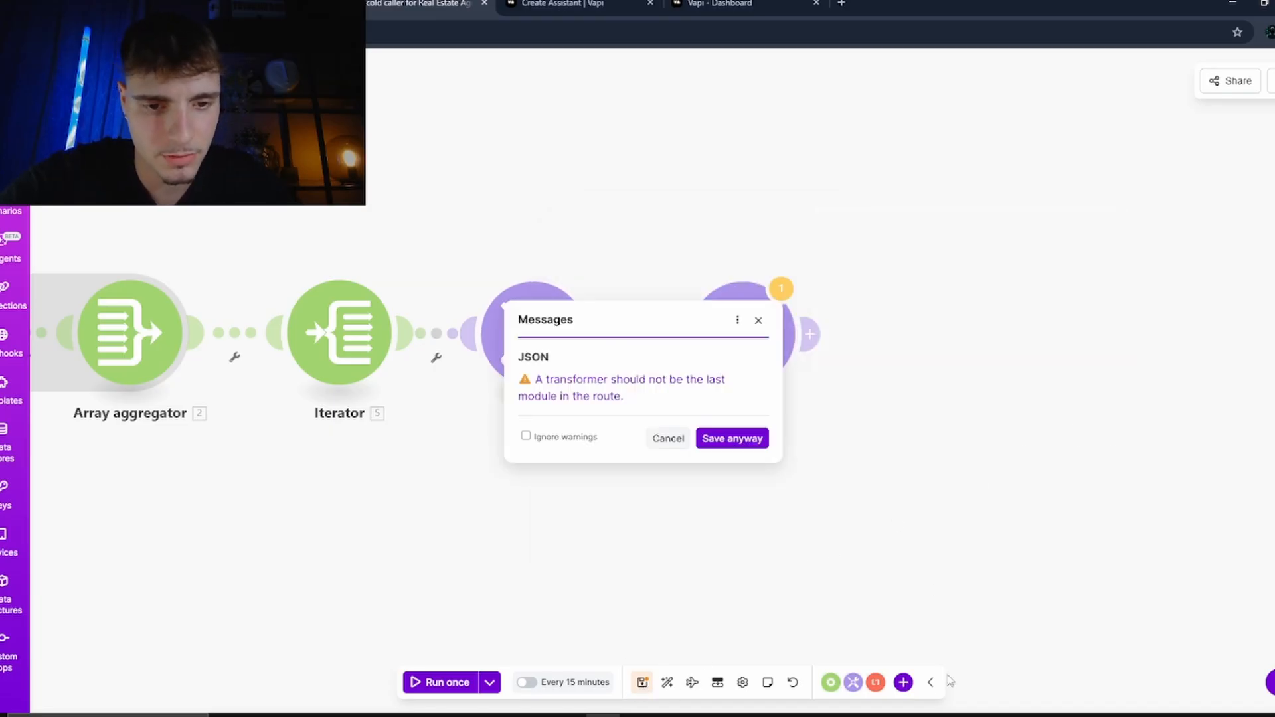
left_click(745, 446)
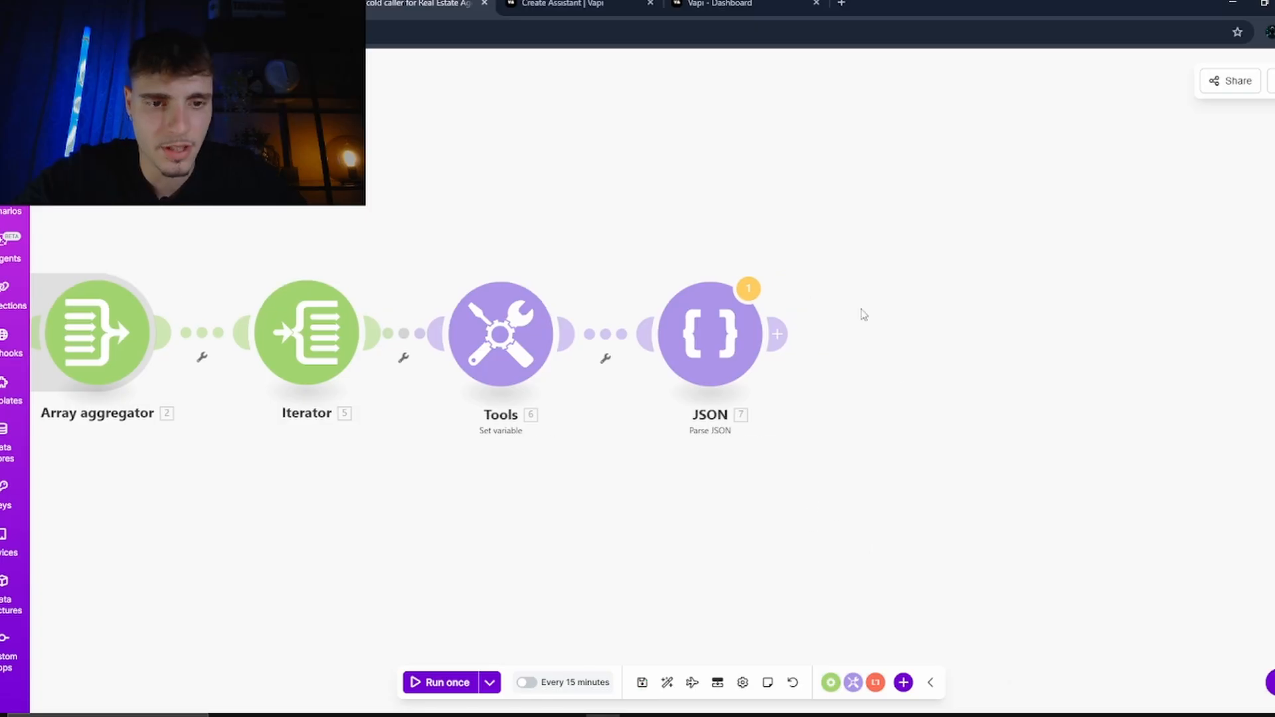
- Add an Array aggregator after Parse JSON with JSON - Parse JSON [7] as its source module, keeping the Custom target structure
left_click(781, 334)
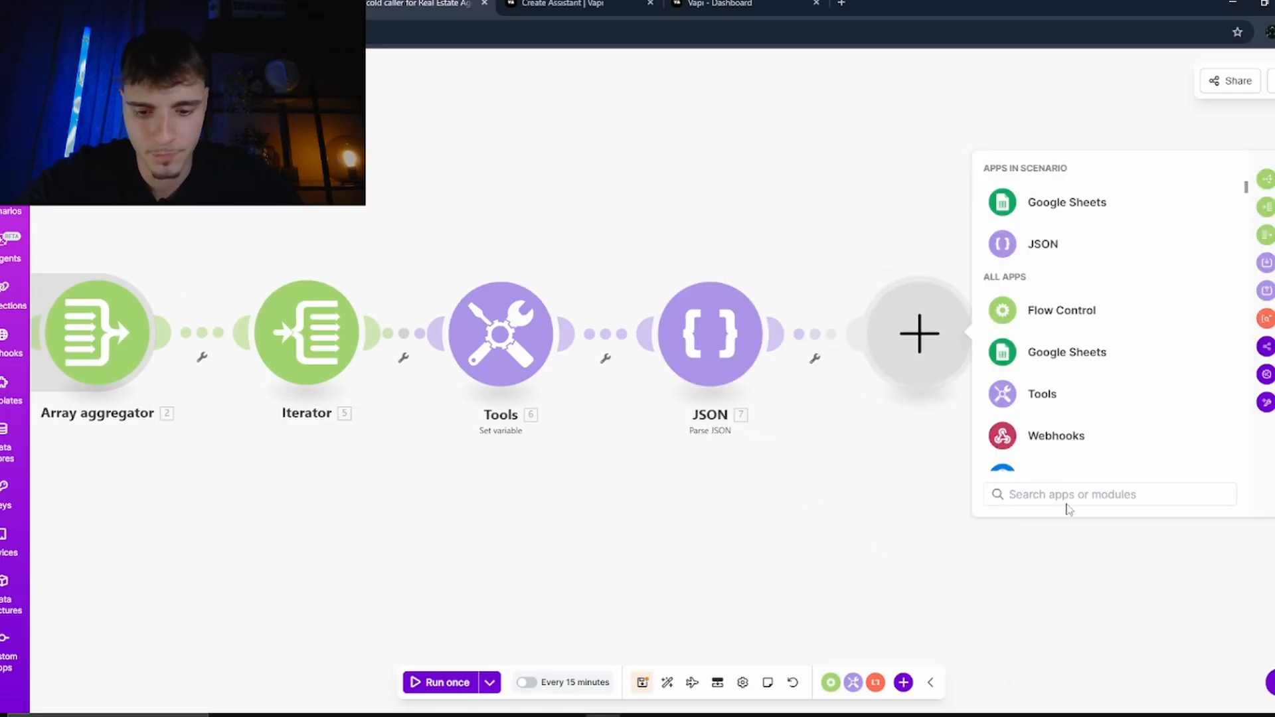
left_click(1091, 492)
type("array")
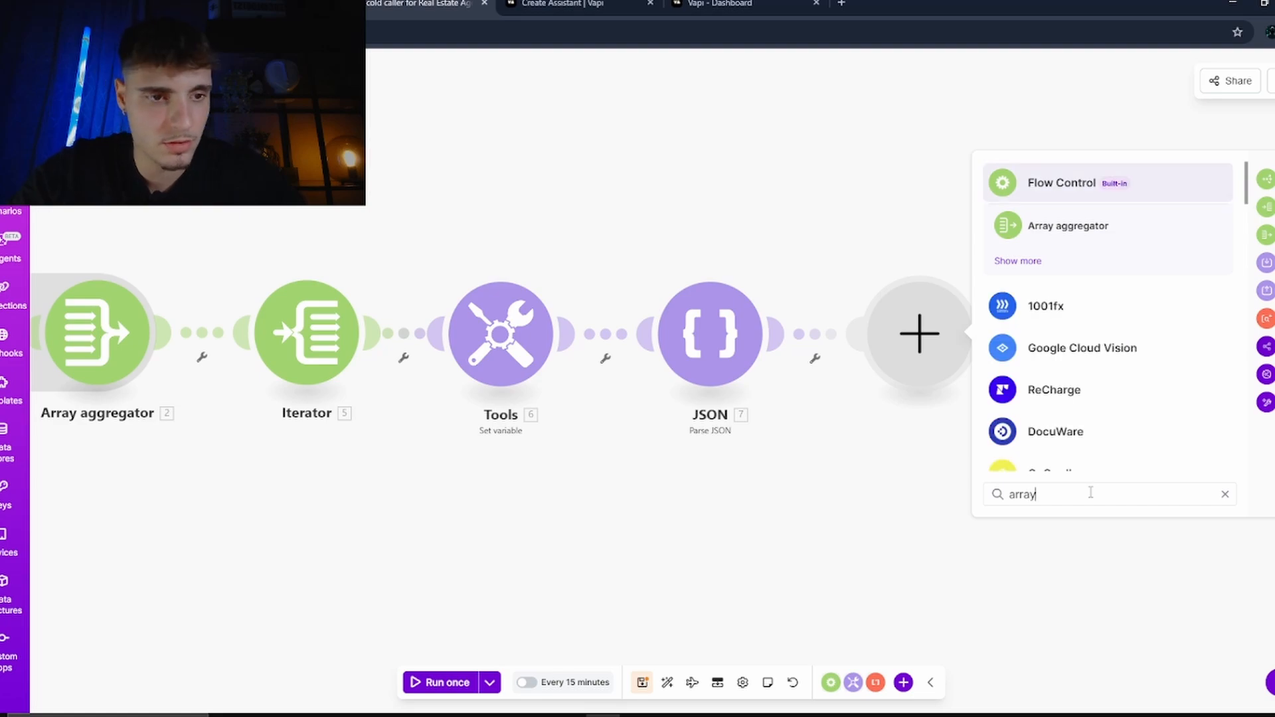
left_click(1166, 225)
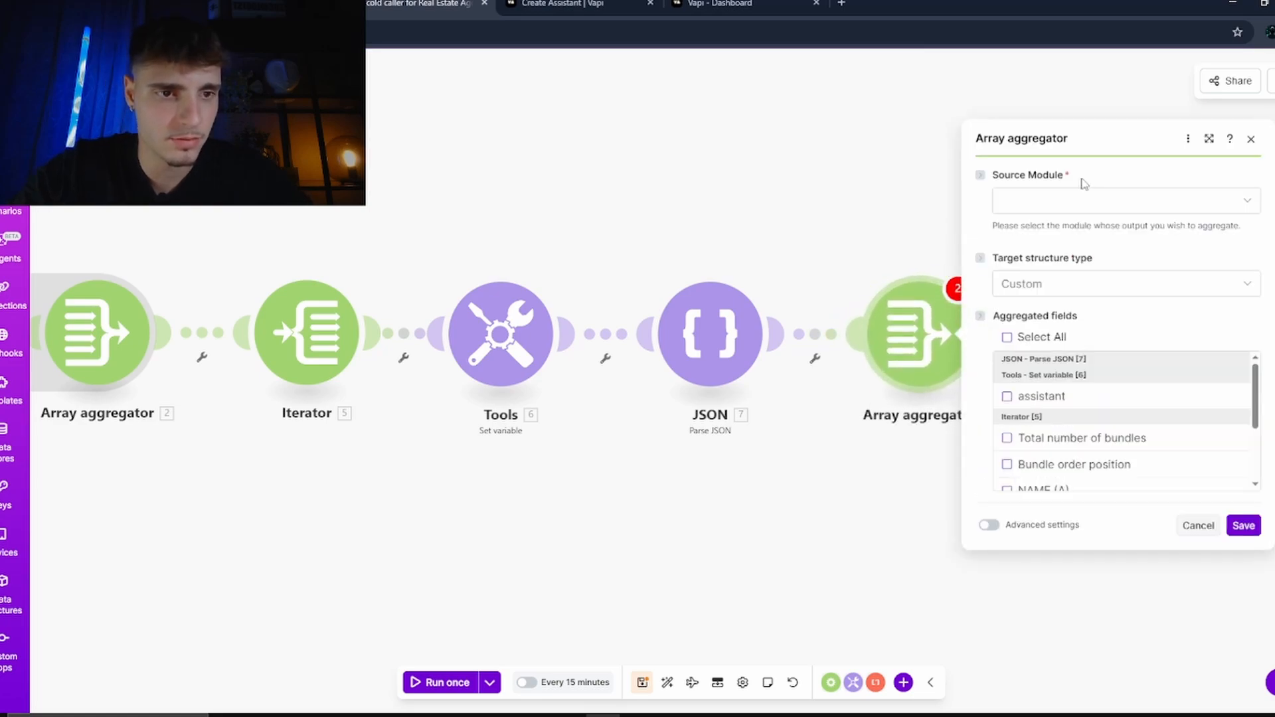
left_click(1085, 200)
left_click(1059, 221)
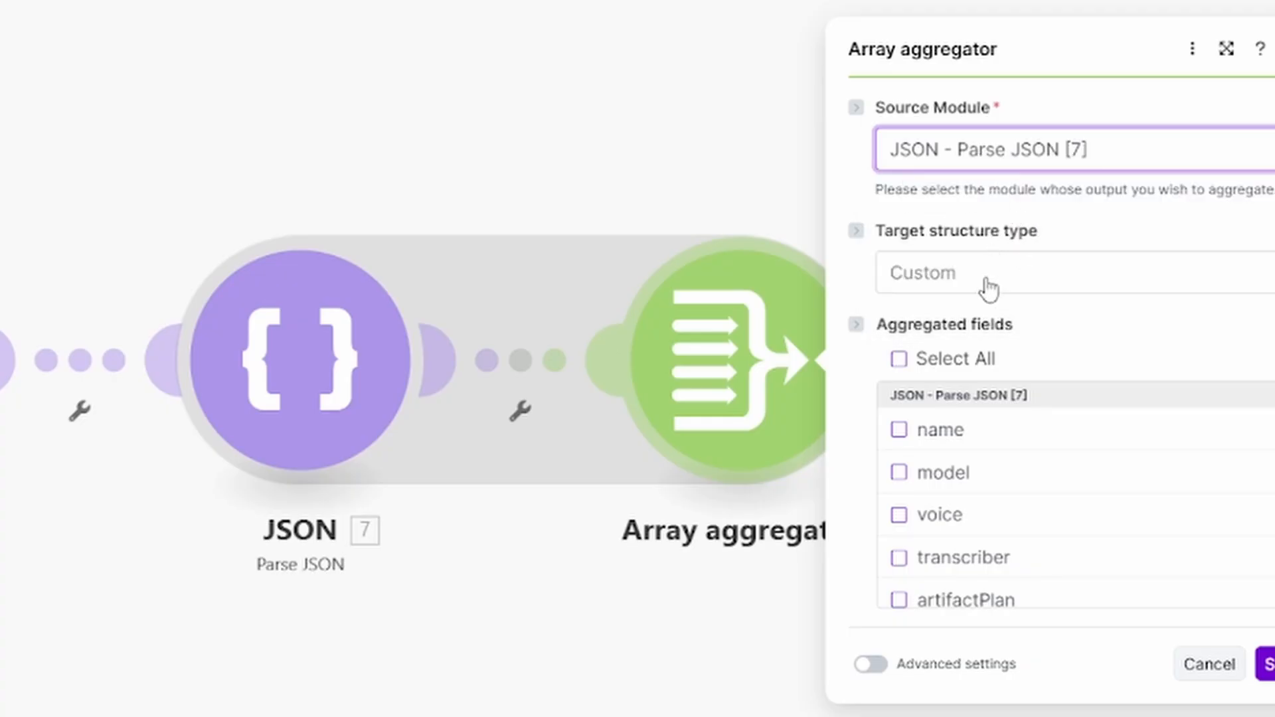
left_click(987, 279)
left_click(987, 289)
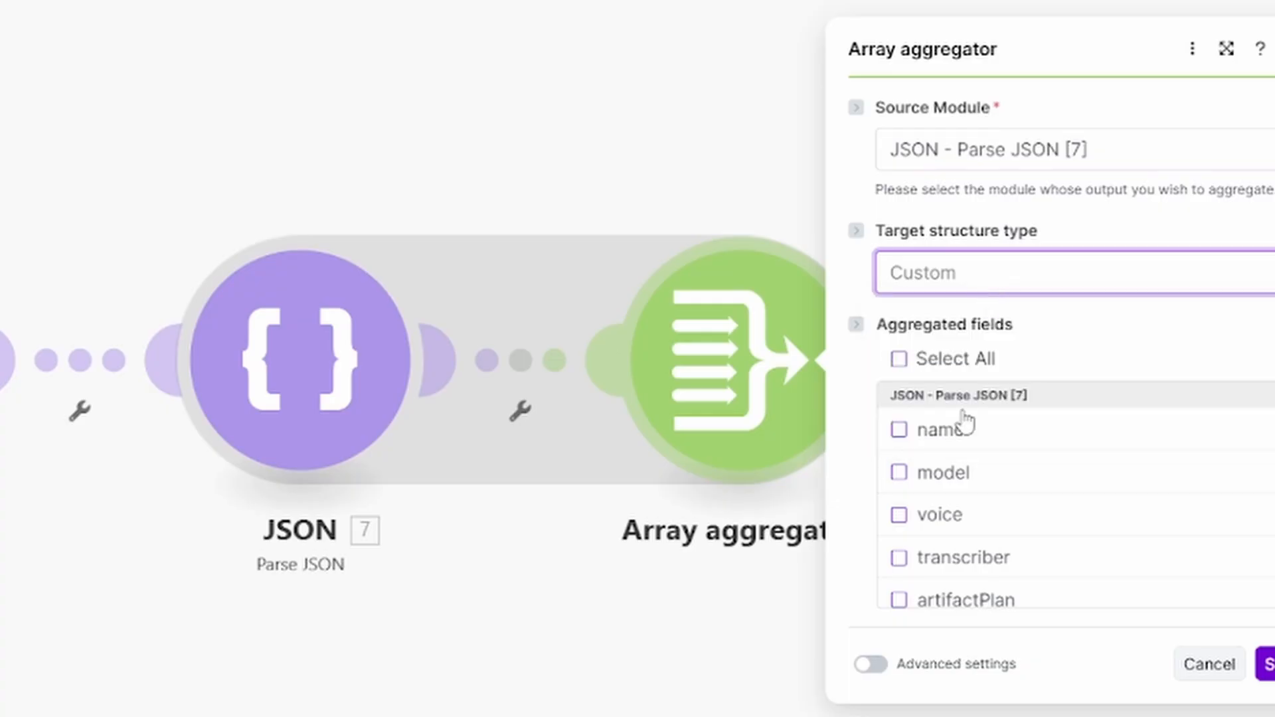
- Aggregate name, model, voice, transcriber, artifactPlan, firstMessage, firstMessageMode and firstMessageInterruptionsEnabled, and save the aggregator and the scenario
left_click(956, 431)
left_click(965, 476)
left_click(971, 521)
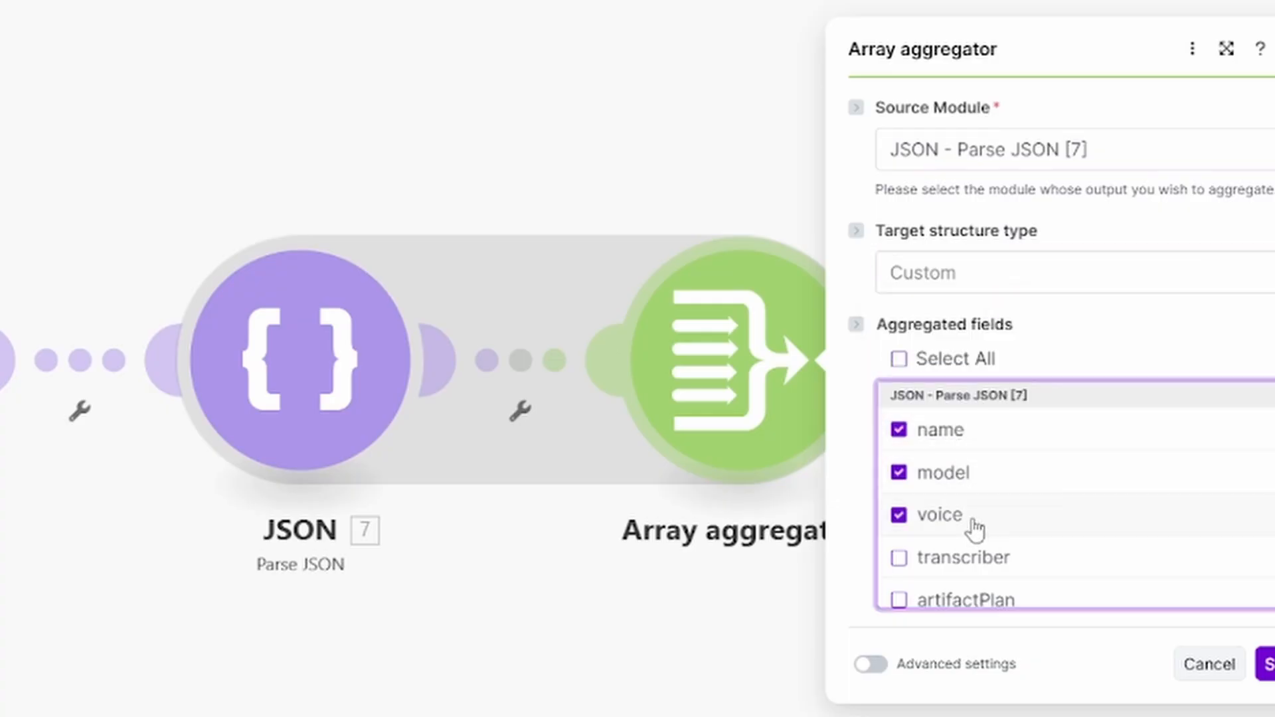
left_click(977, 559)
scroll(976, 563, "down", 2)
left_click(977, 562)
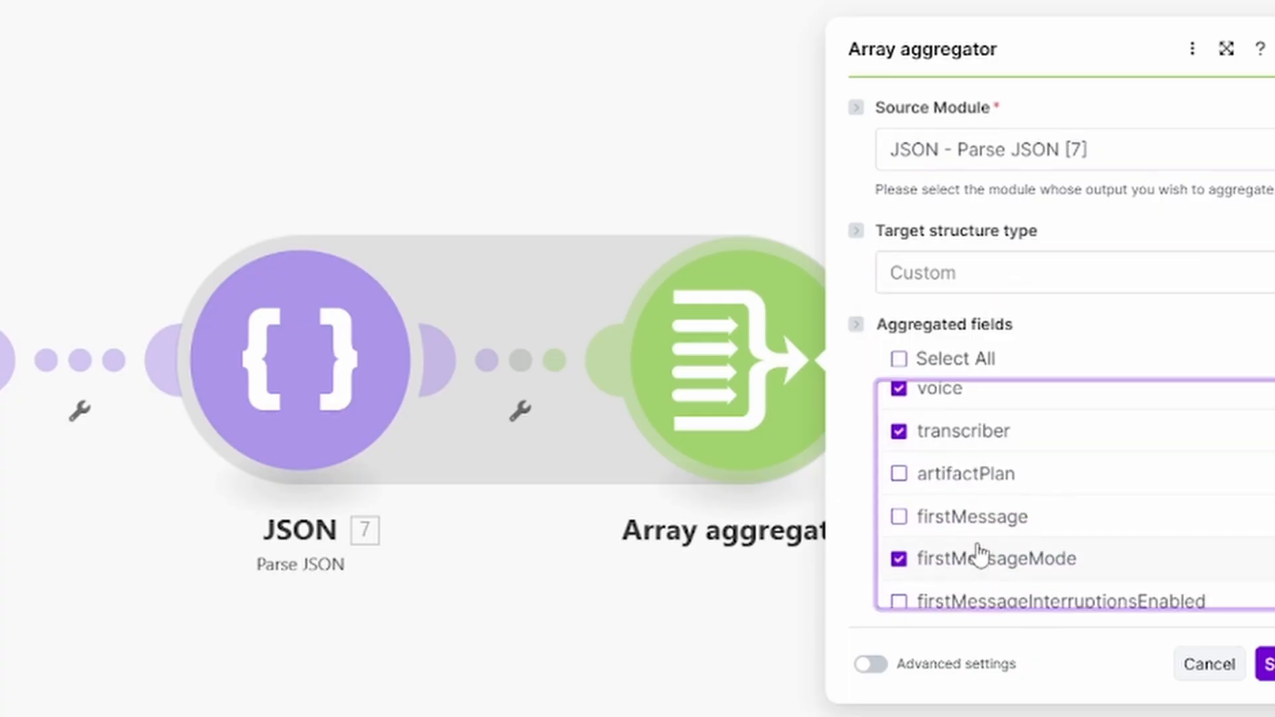
left_click(981, 516)
left_click(986, 475)
scroll(989, 534, "down", 2)
scroll(991, 538, "down", 2)
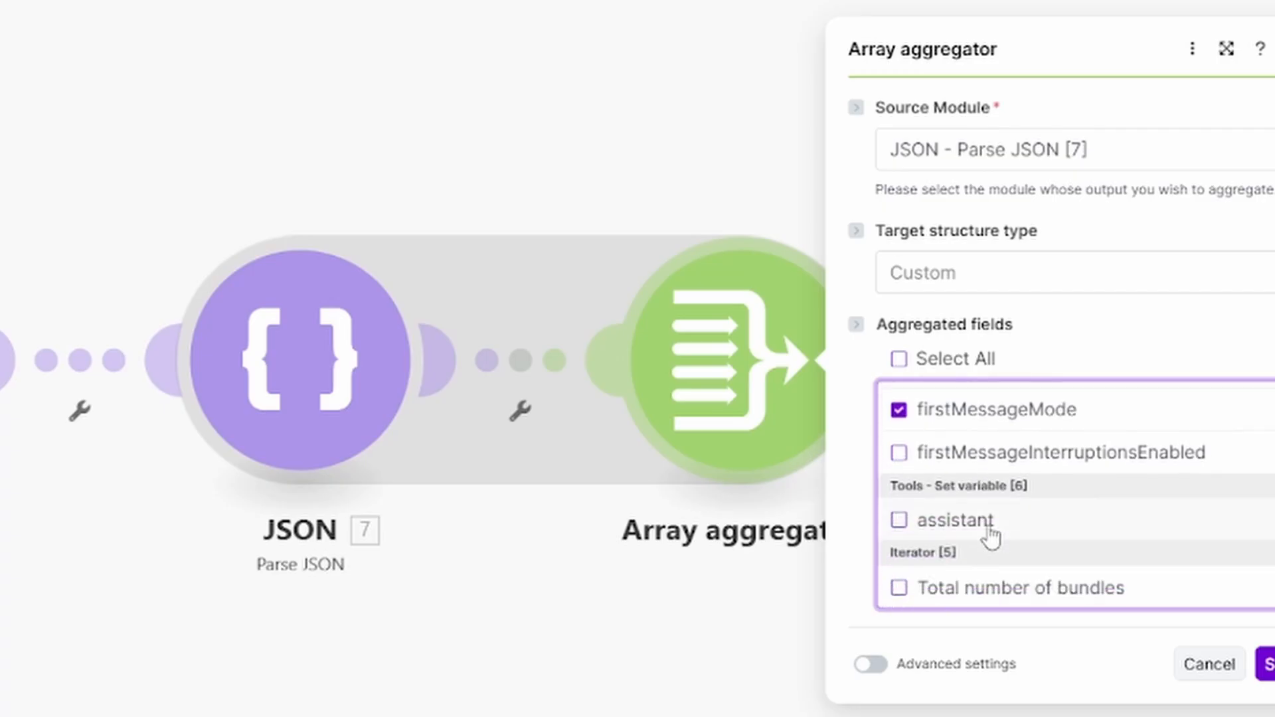
left_click(1002, 455)
left_click(1265, 664)
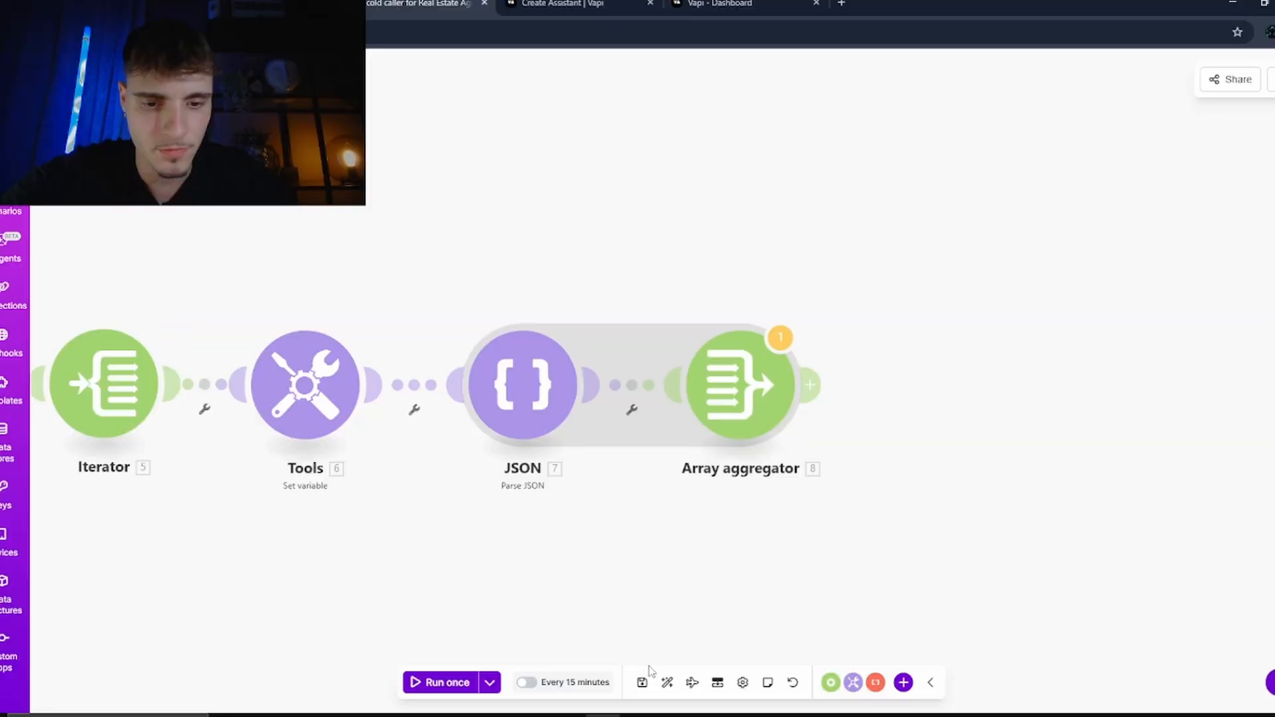
left_click(641, 682)
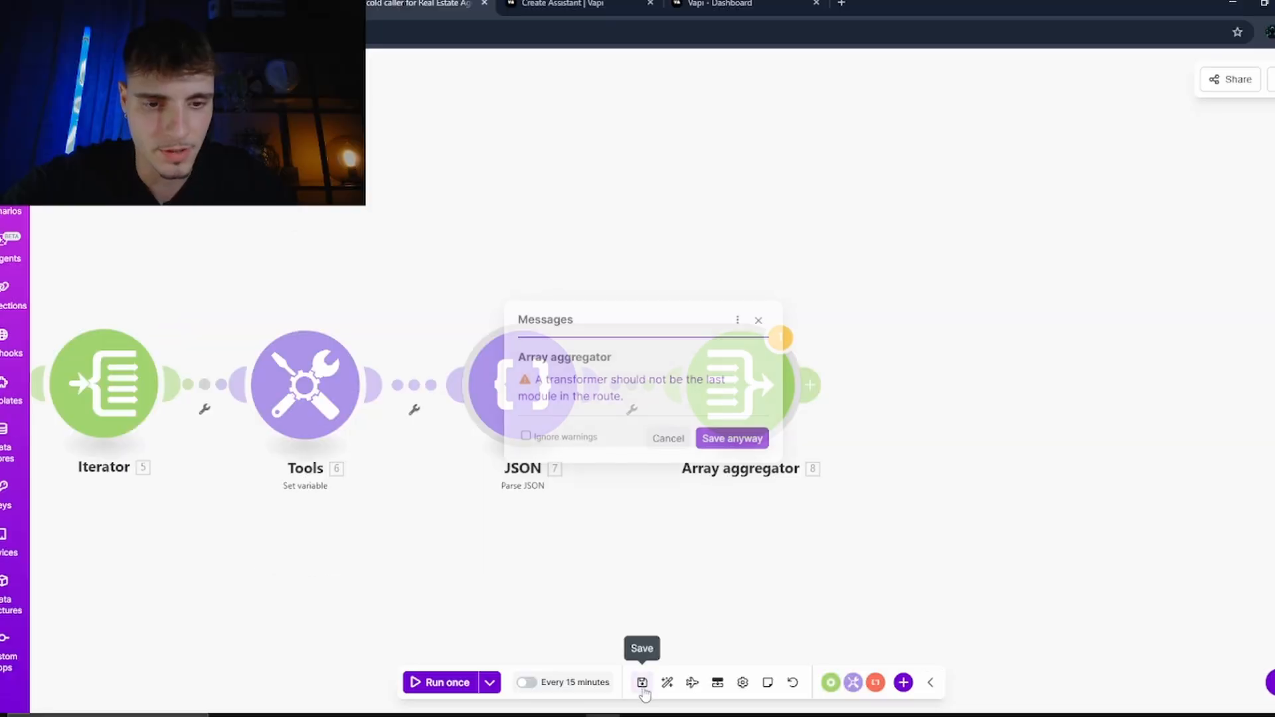
left_click(731, 439)
- Add a JSON Transform to JSON module after the second Array aggregator
scroll(920, 568, "right", 5)
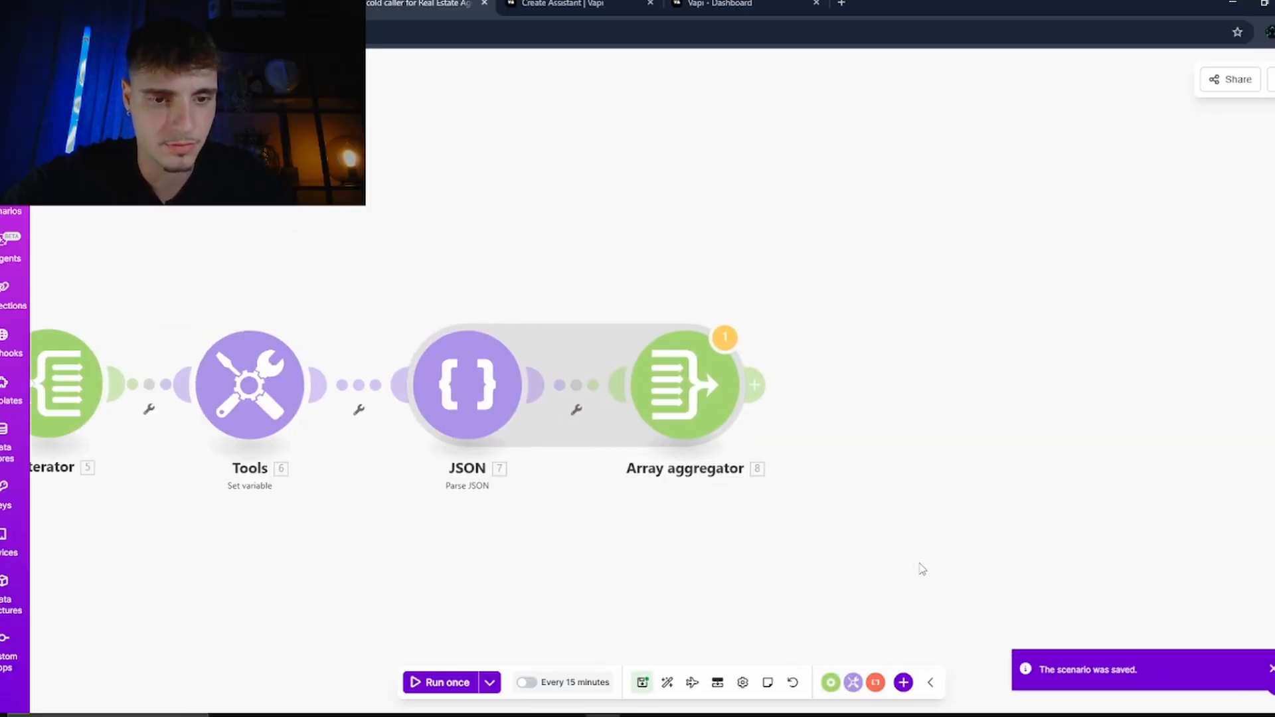
left_click(634, 384)
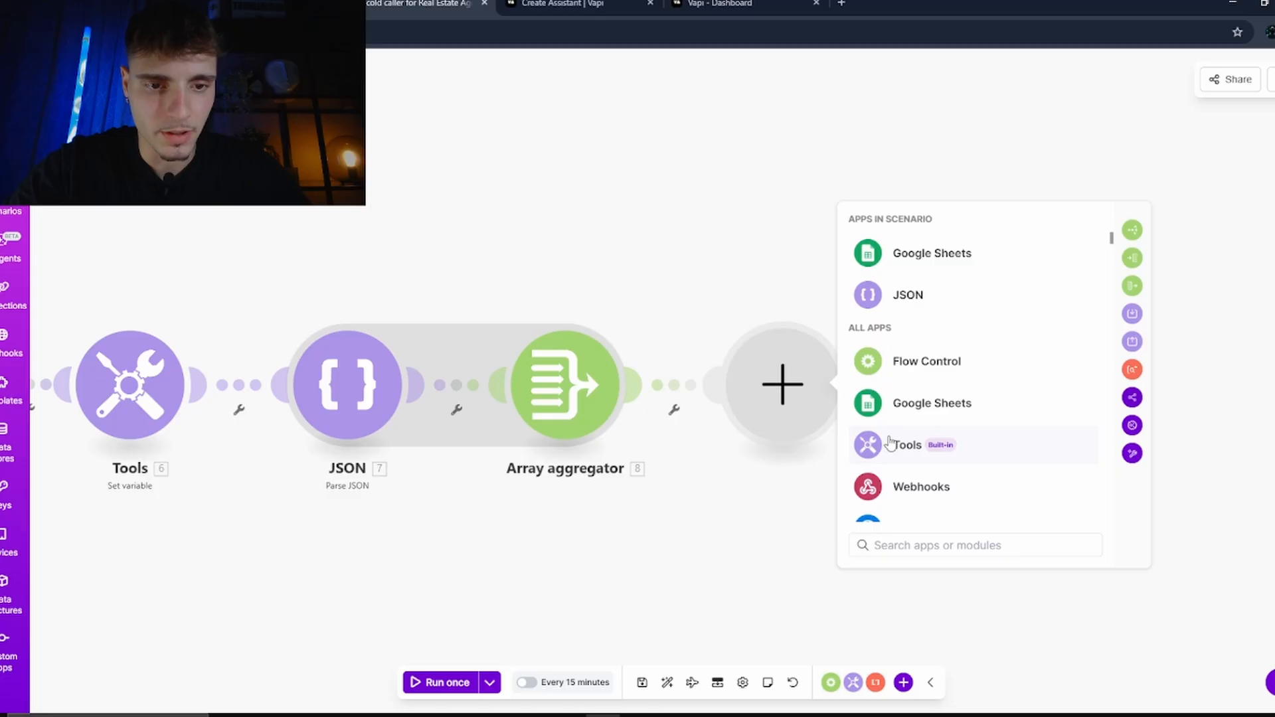
left_click(966, 293)
scroll(977, 440, "down", 1)
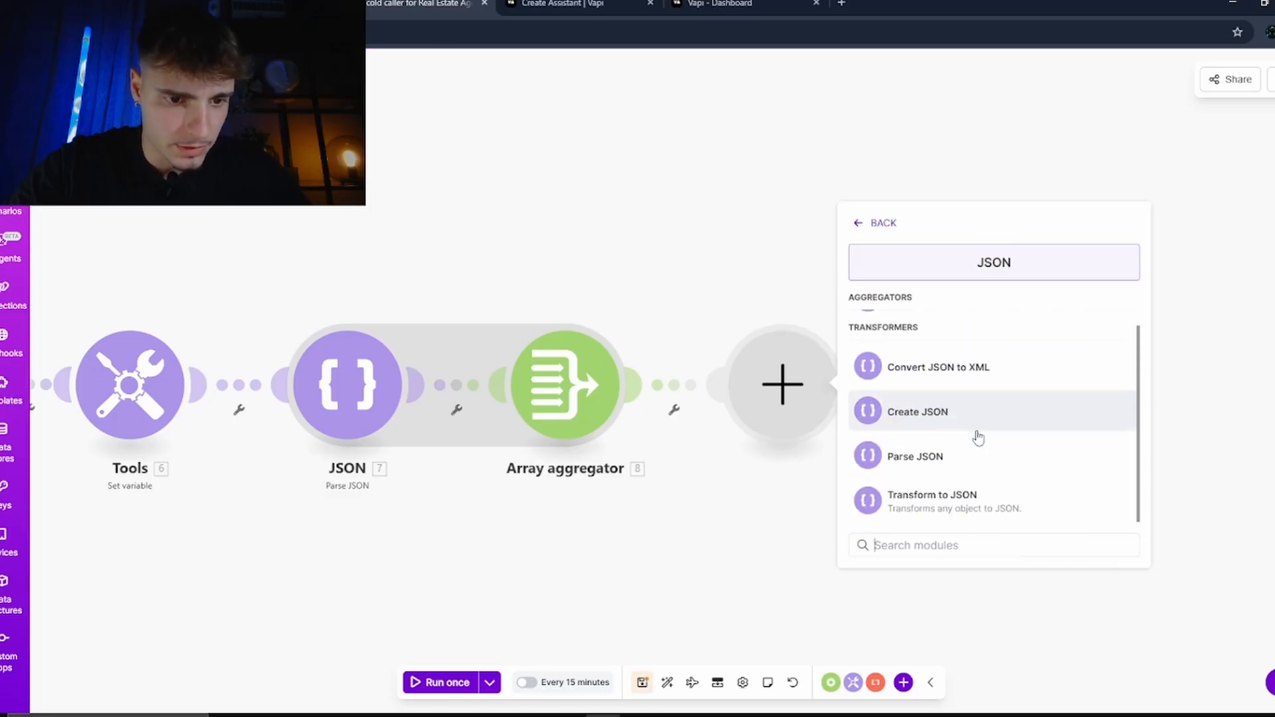
left_click(1062, 512)
left_click(872, 540)
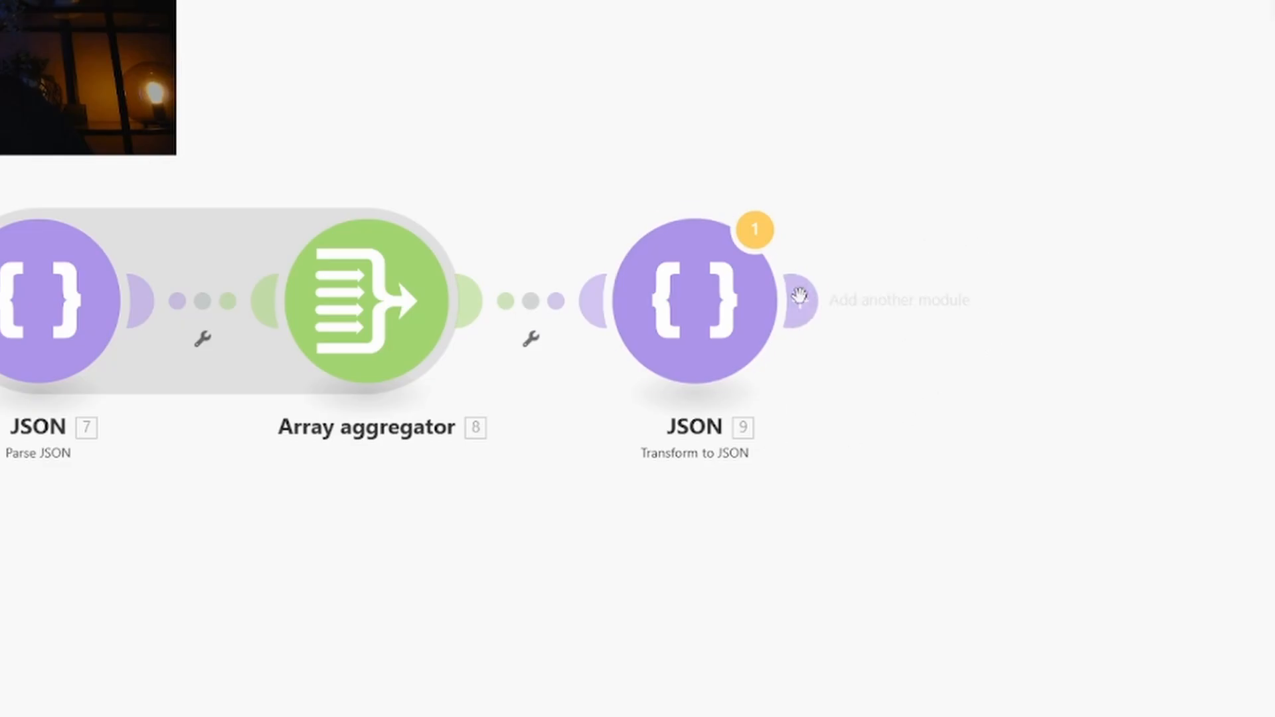
- Insert the first function into the Object field of the Transform to JSON module
left_click(695, 301)
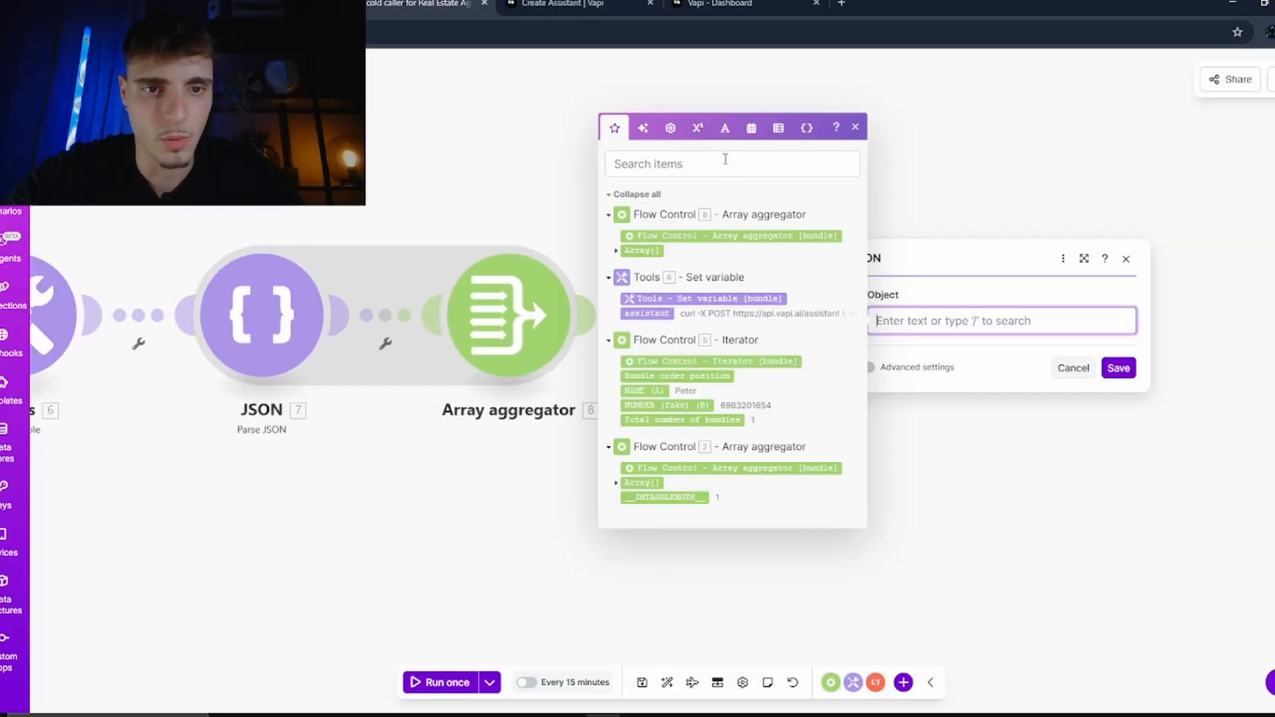
left_click(726, 162)
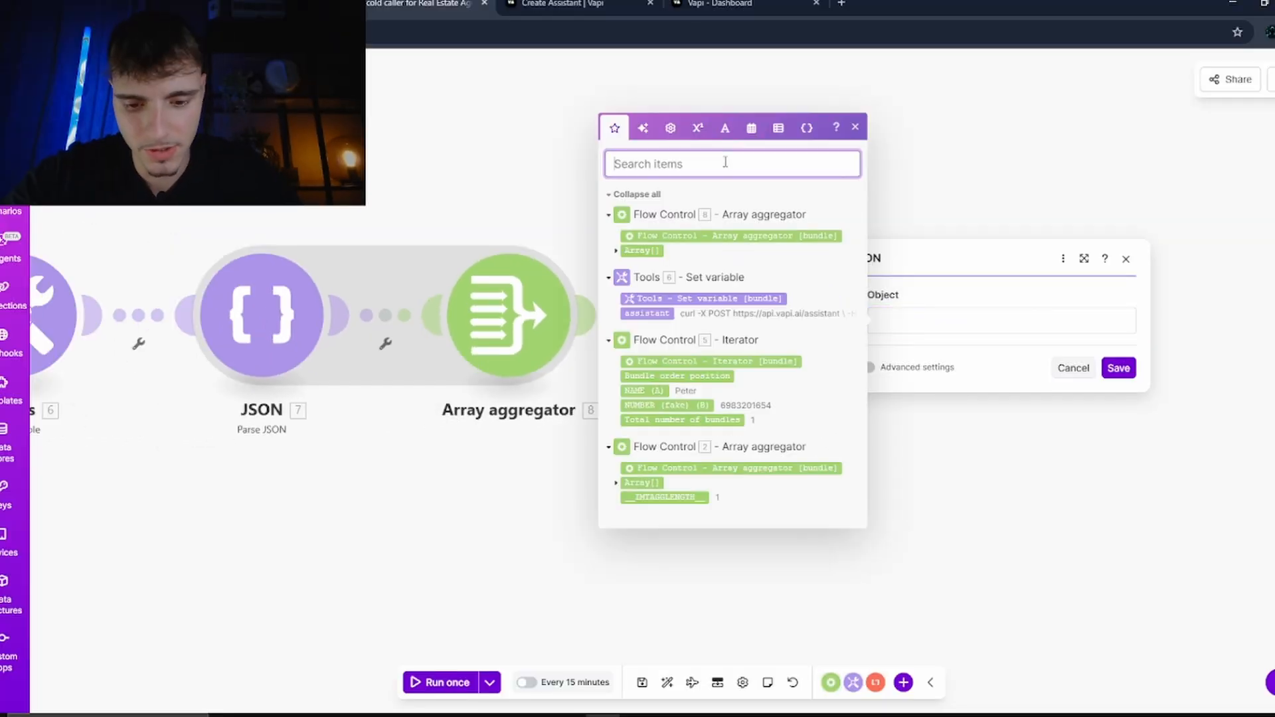
type("first")
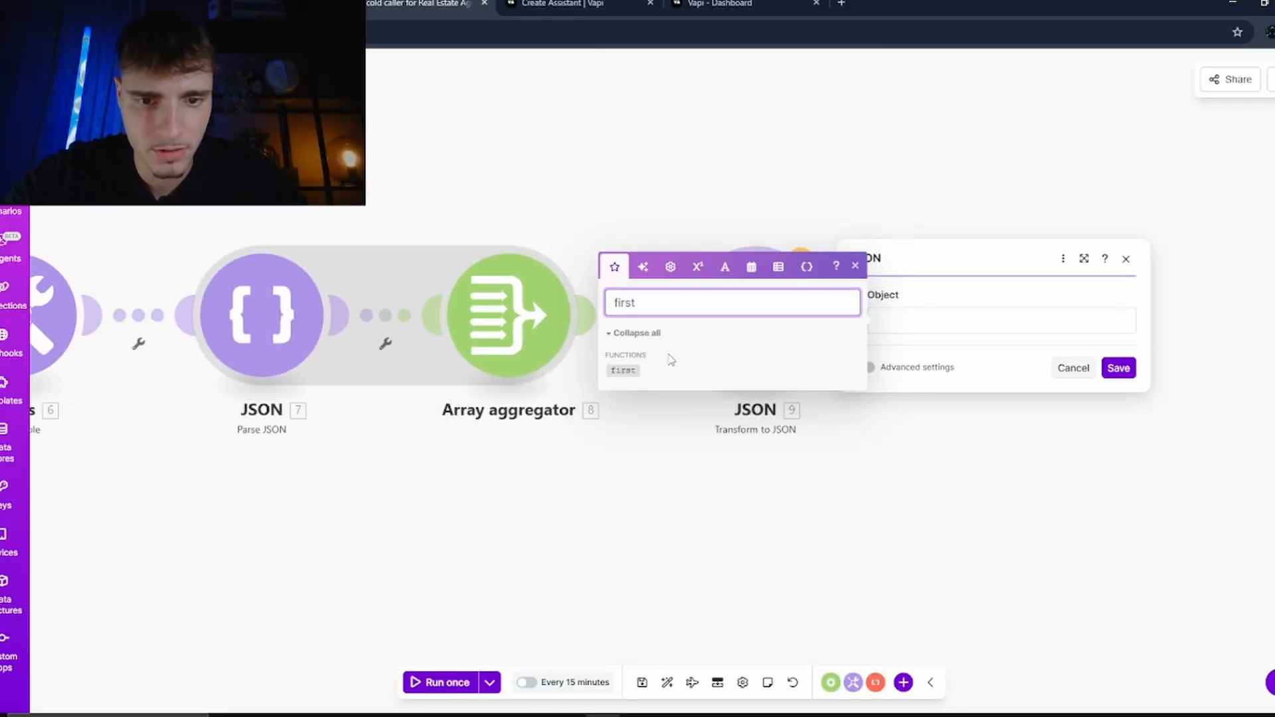
left_click_drag(623, 370, 900, 321)
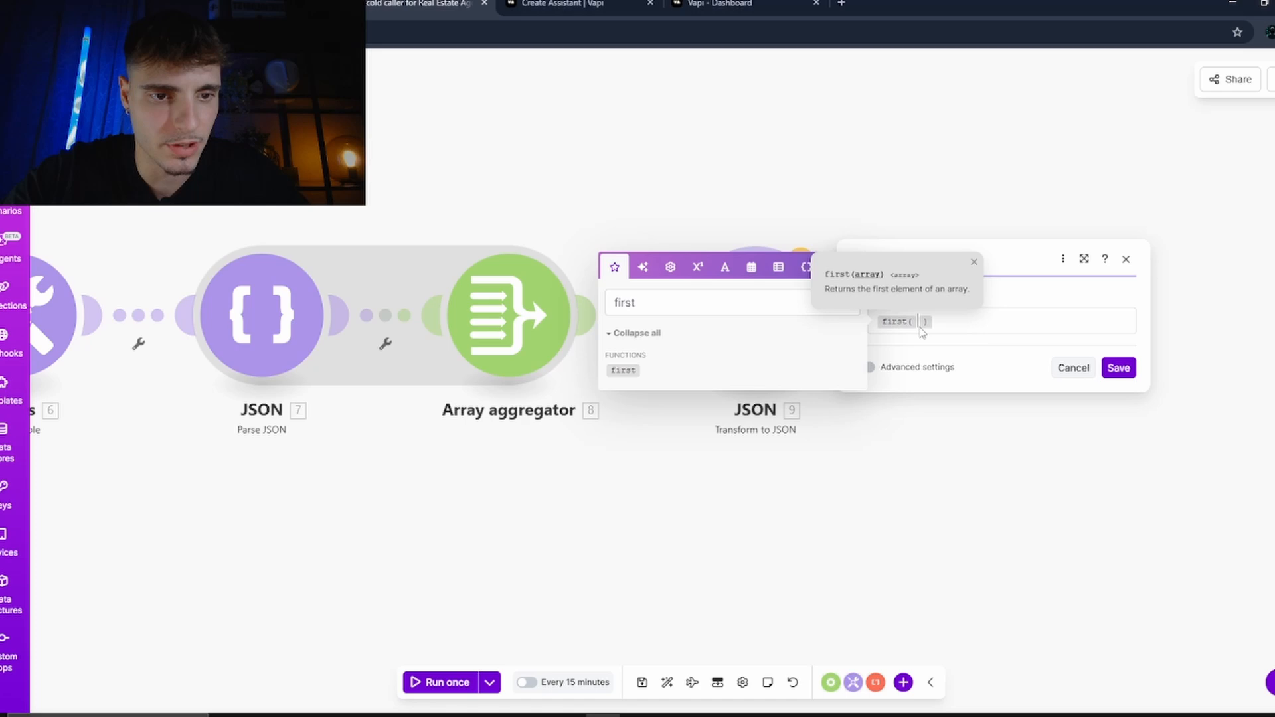
left_click(987, 319)
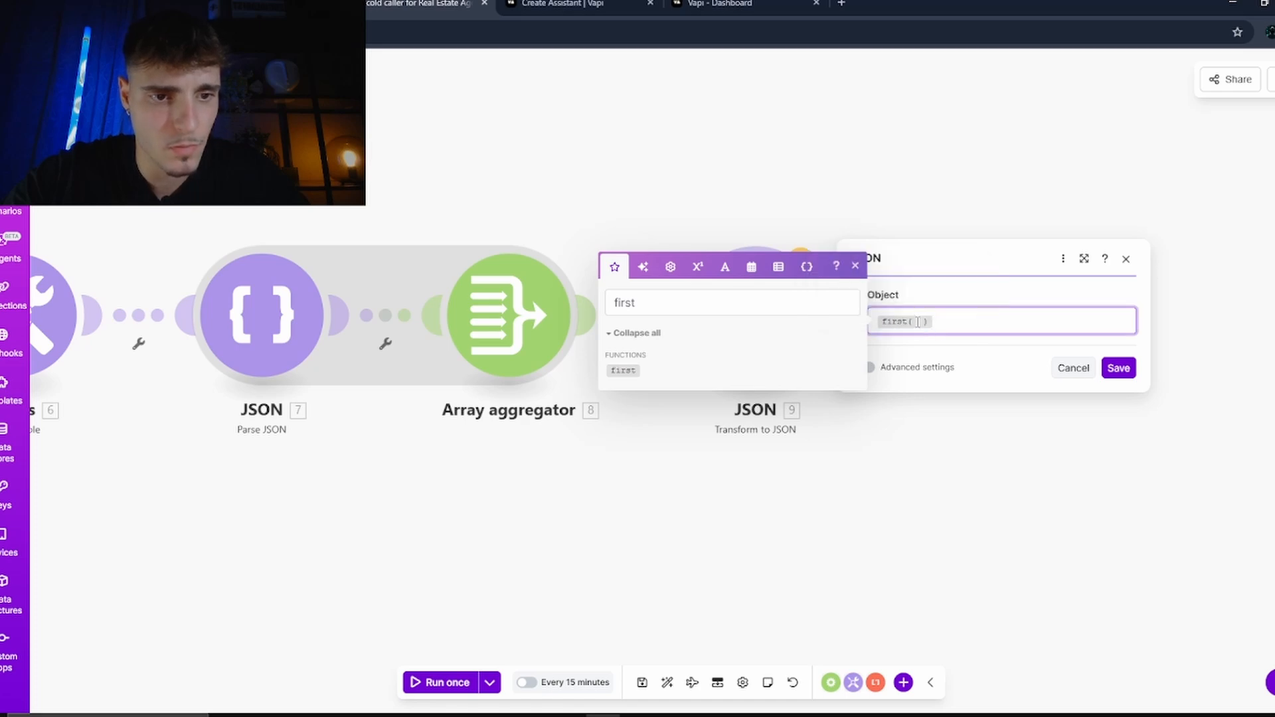
- Put Array[] from Array aggregator 8 inside the first function, then save the module and the scenario despite the warning
left_click(823, 310)
key("ctrl+a")
key("BackSpace")
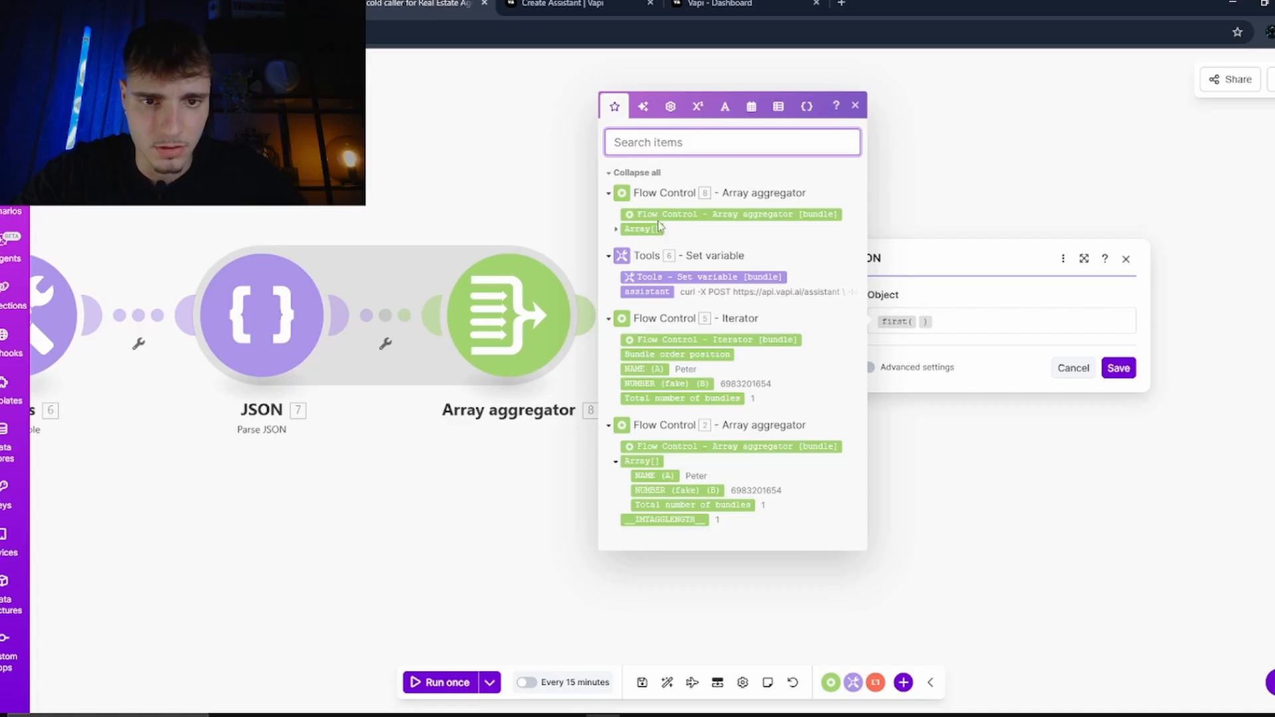
left_click_drag(659, 226, 921, 325)
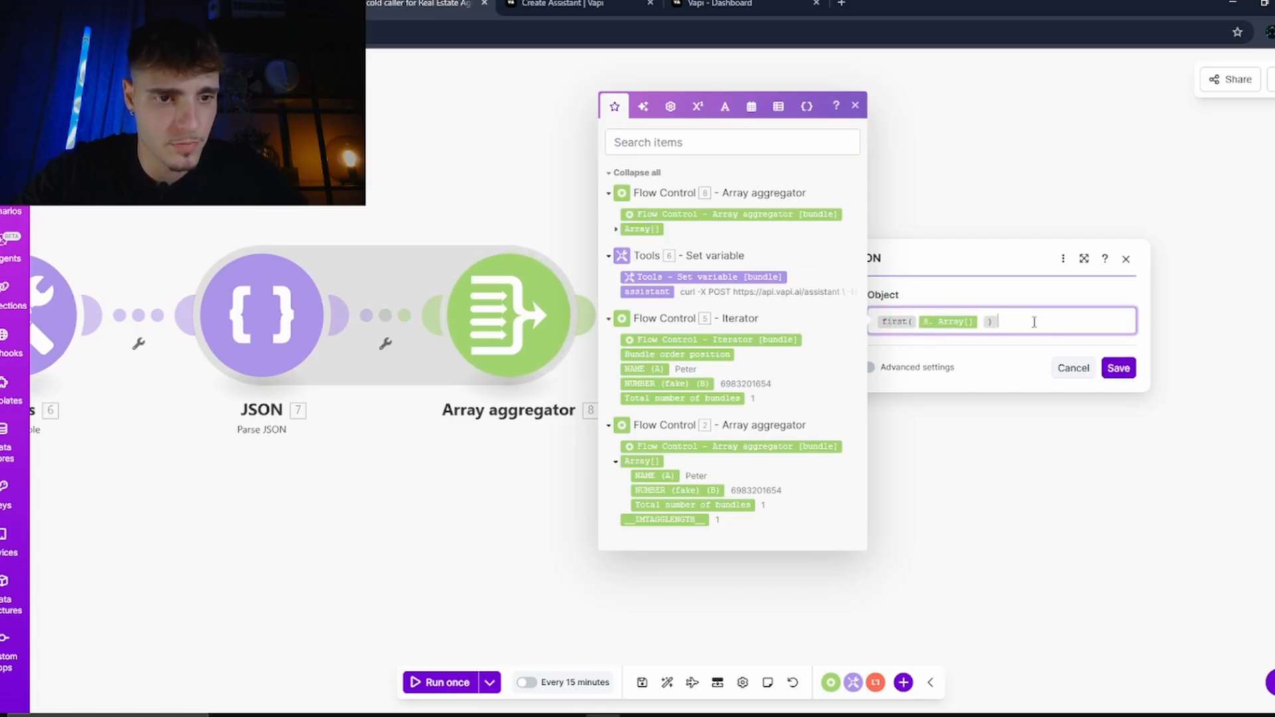
left_click(1118, 368)
left_click(641, 684)
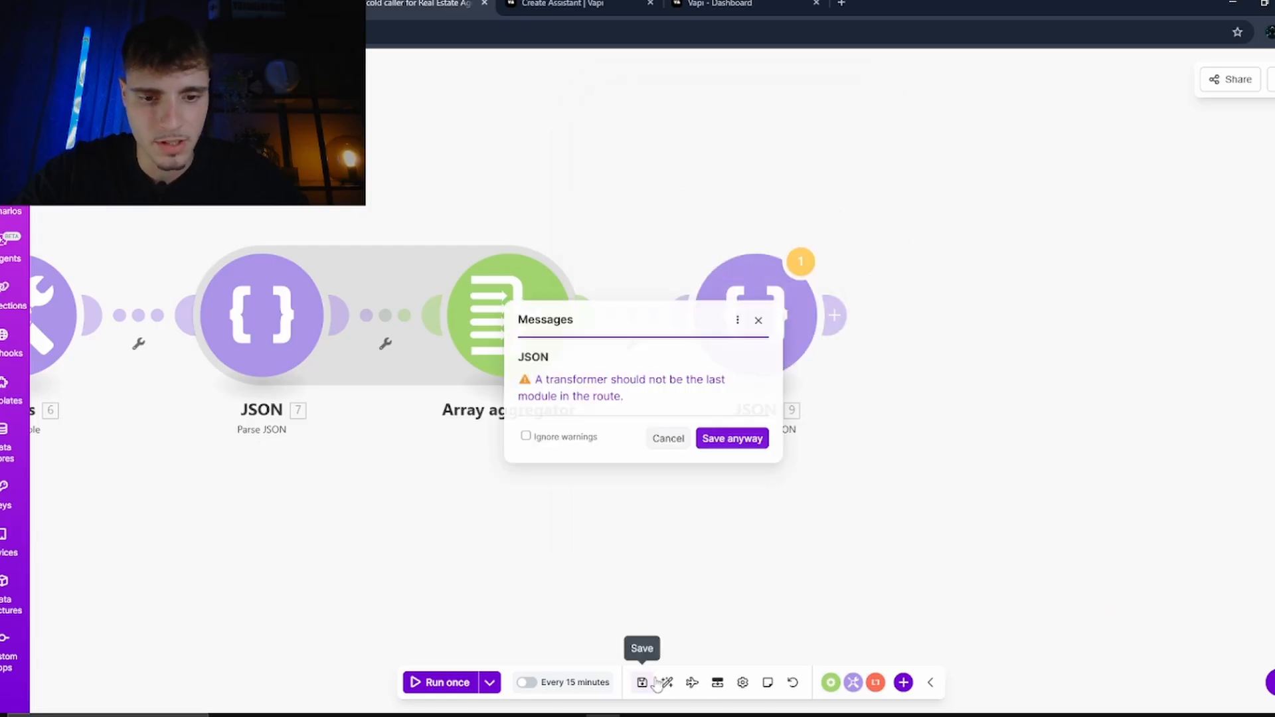
left_click(755, 436)
- Add an HTTP Make a request module after the Transform to JSON module
scroll(648, 546, "down", 2)
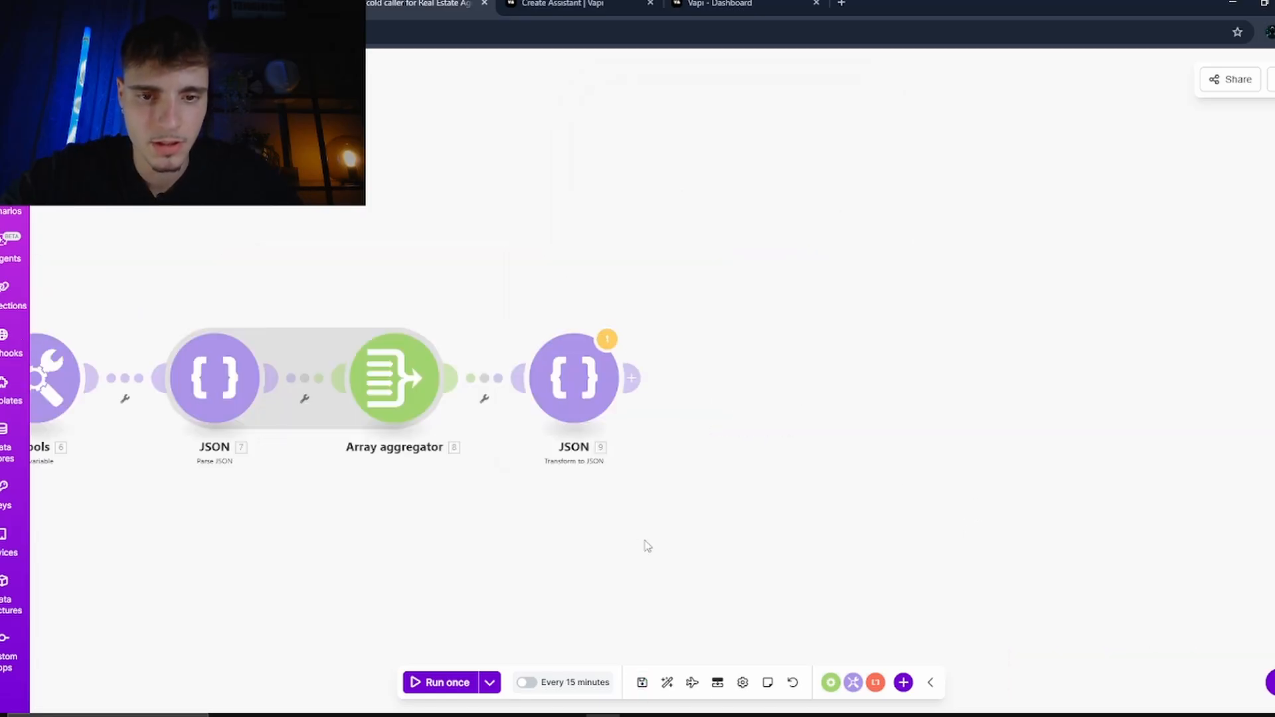
left_click(631, 378)
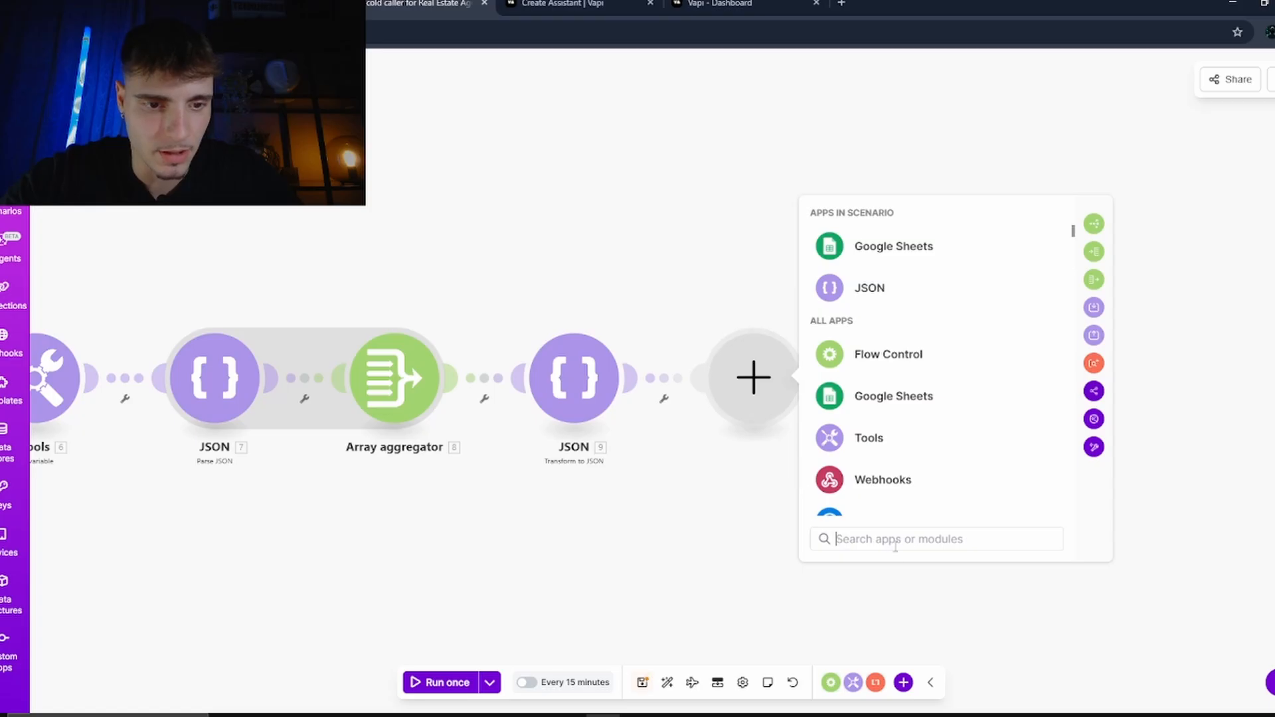
scroll(934, 436, "down", 3)
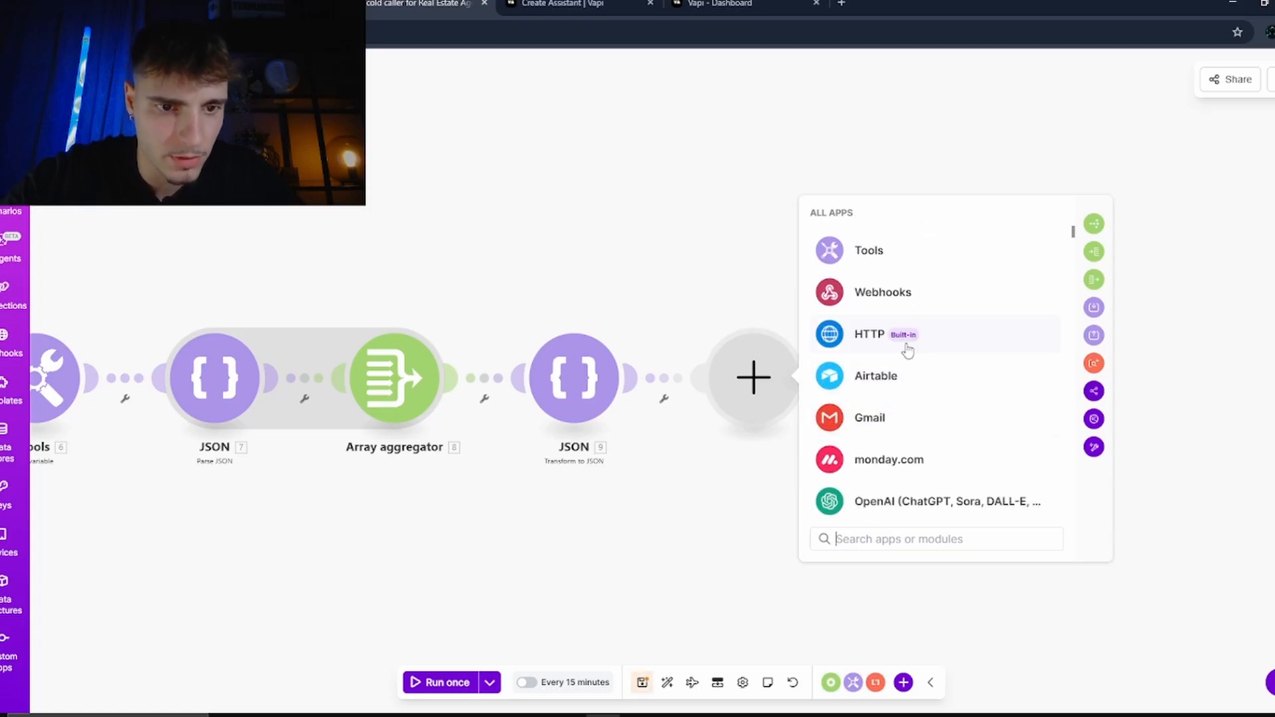
scroll(951, 382, "up", 1)
left_click(957, 381)
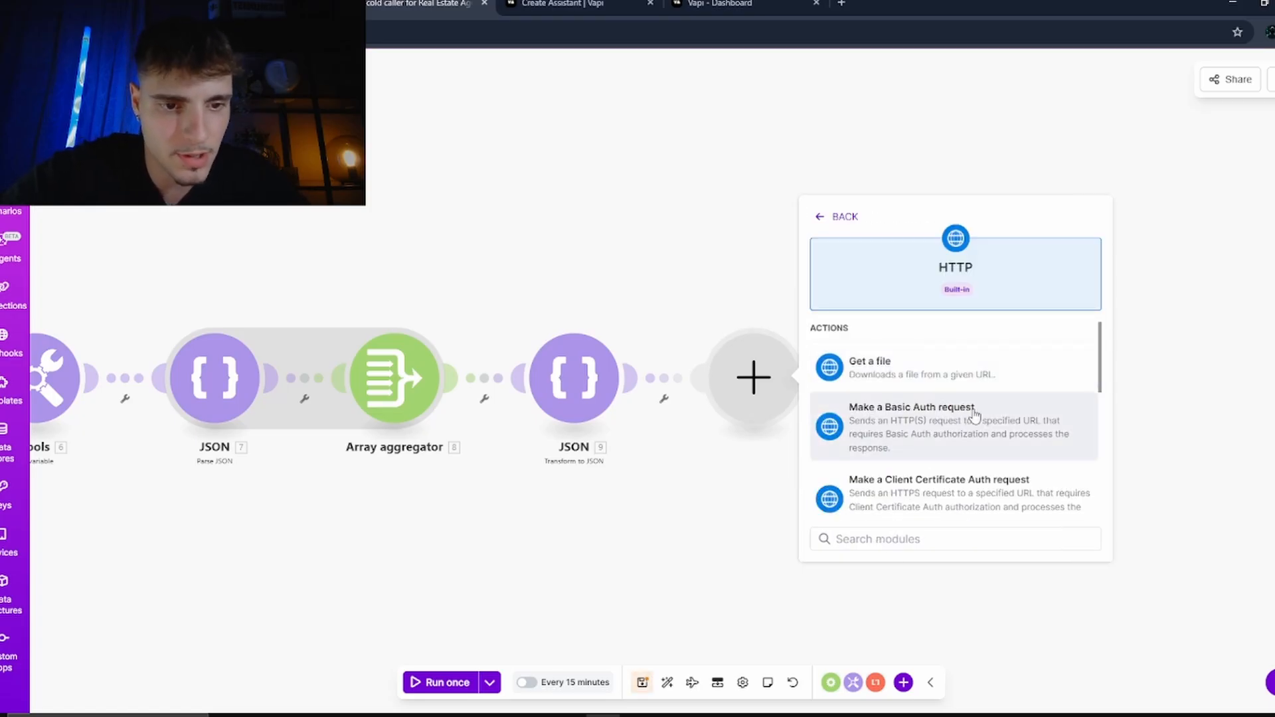
scroll(943, 425, "down", 3)
scroll(936, 435, "down", 2)
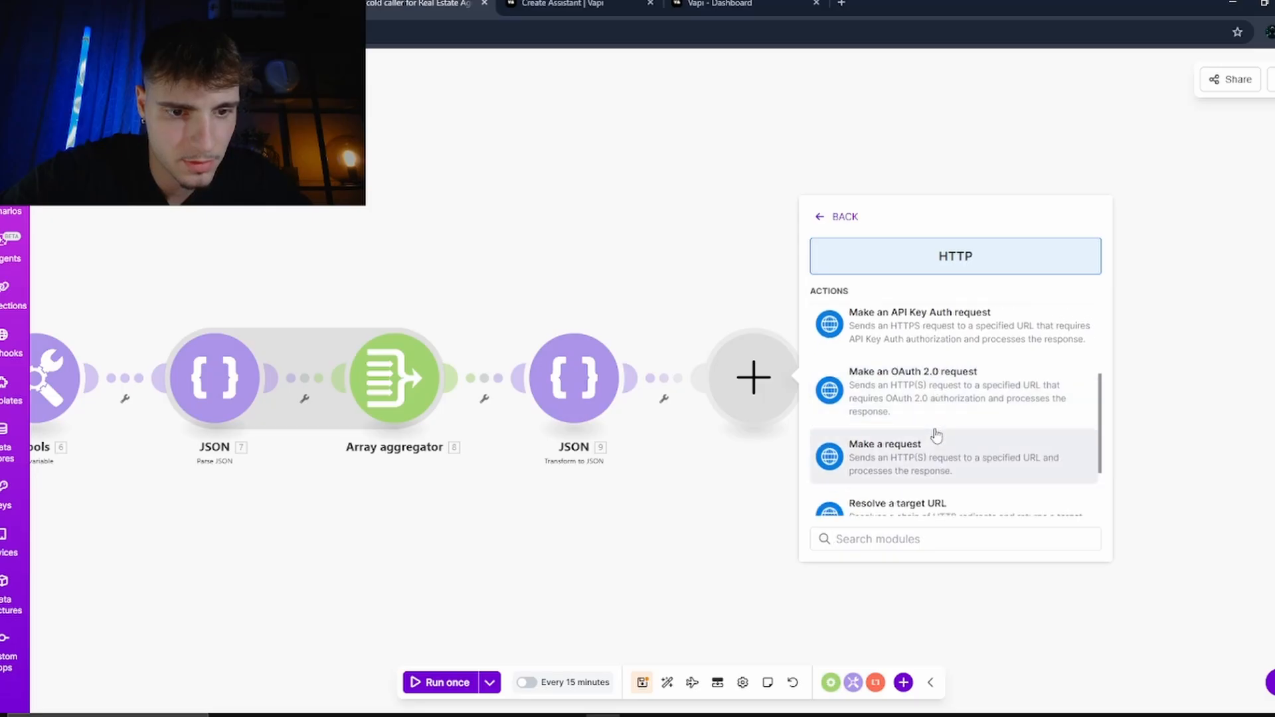
left_click(937, 438)
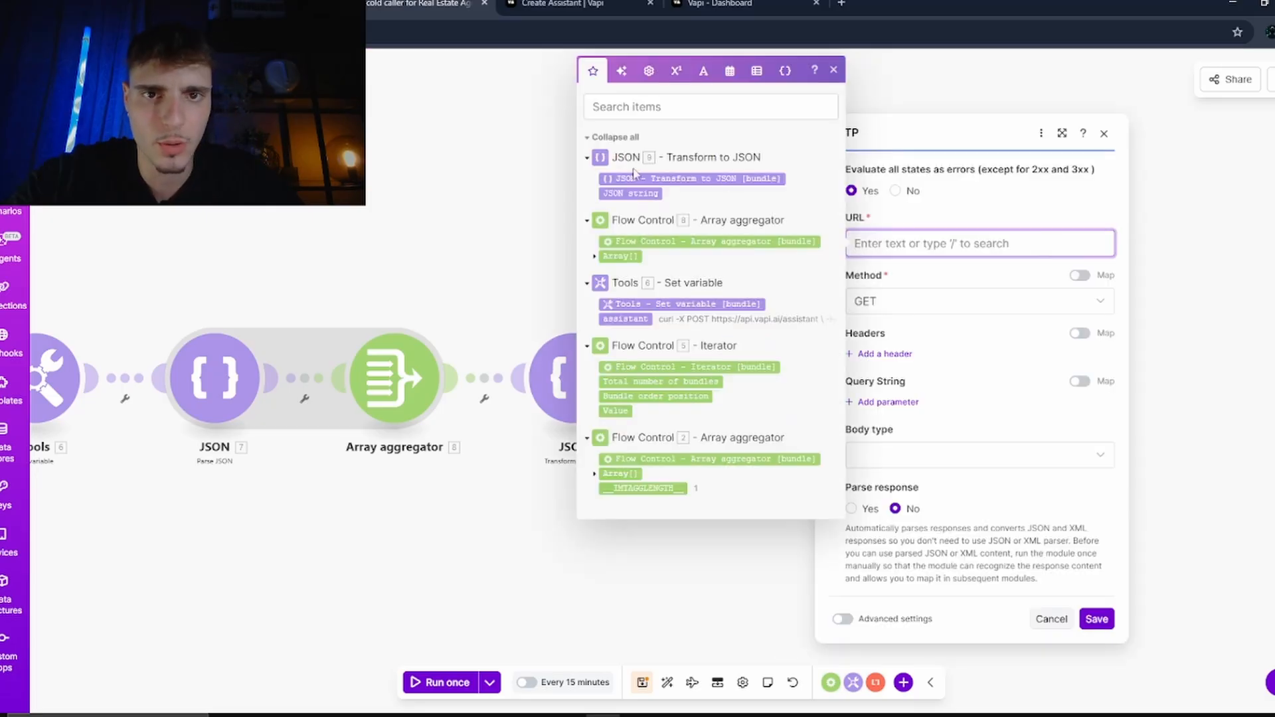
left_click(561, 4)
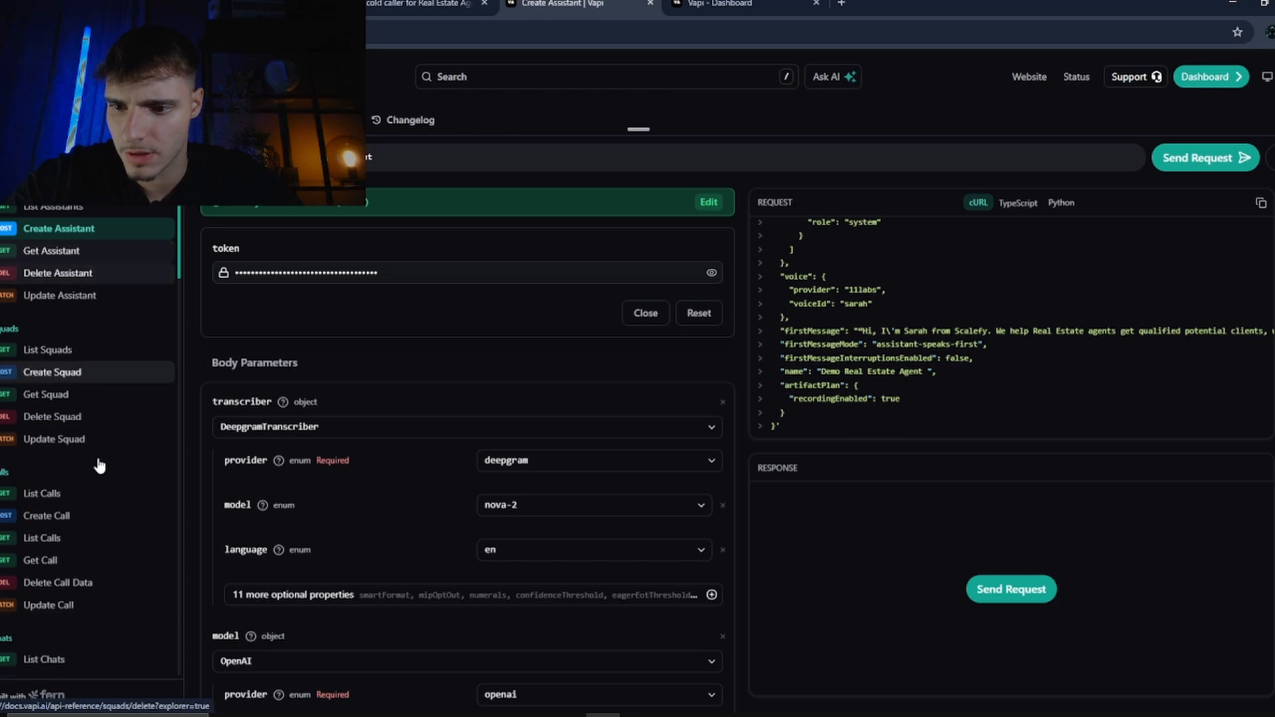
scroll(94, 492, "down", 1)
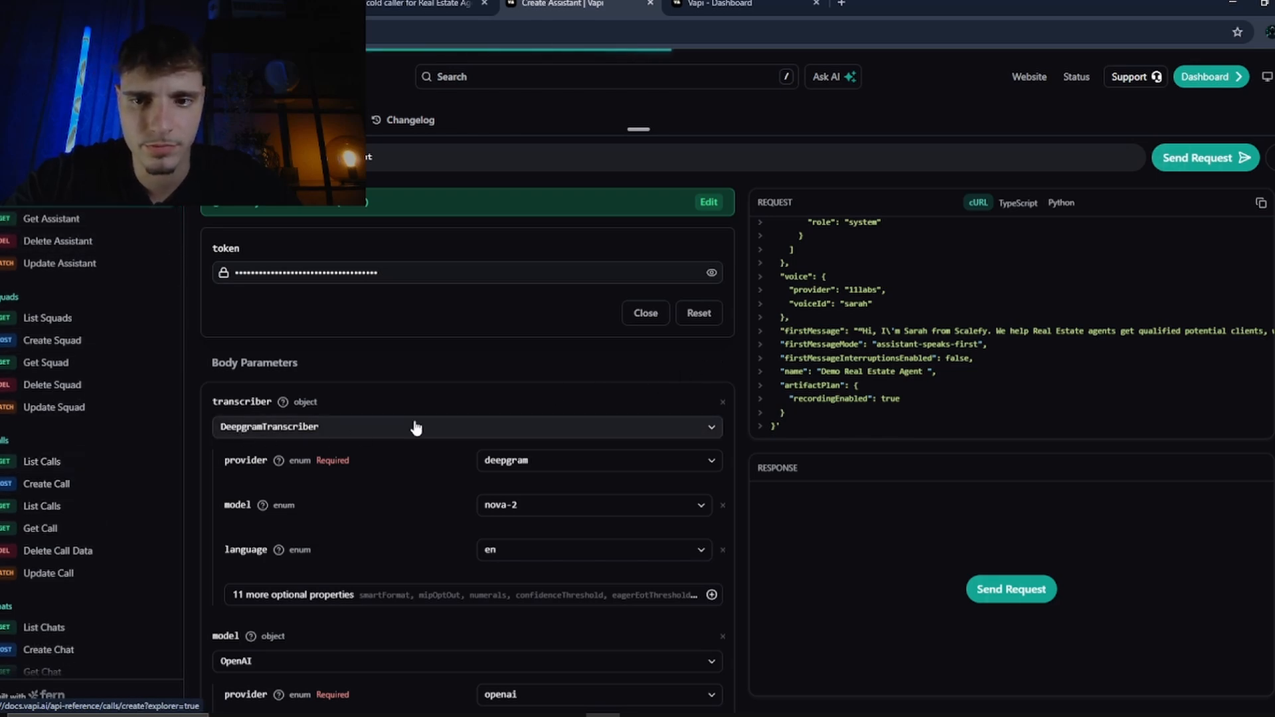
left_click(1118, 156)
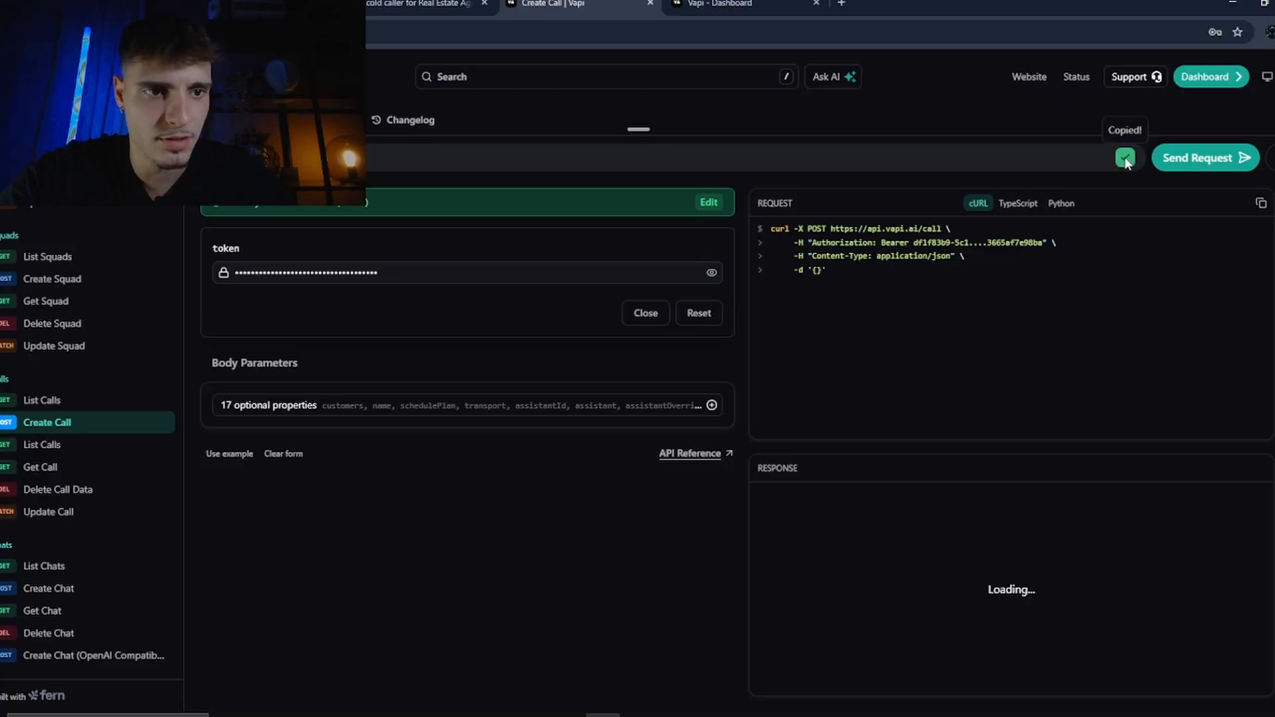
left_click(764, 2)
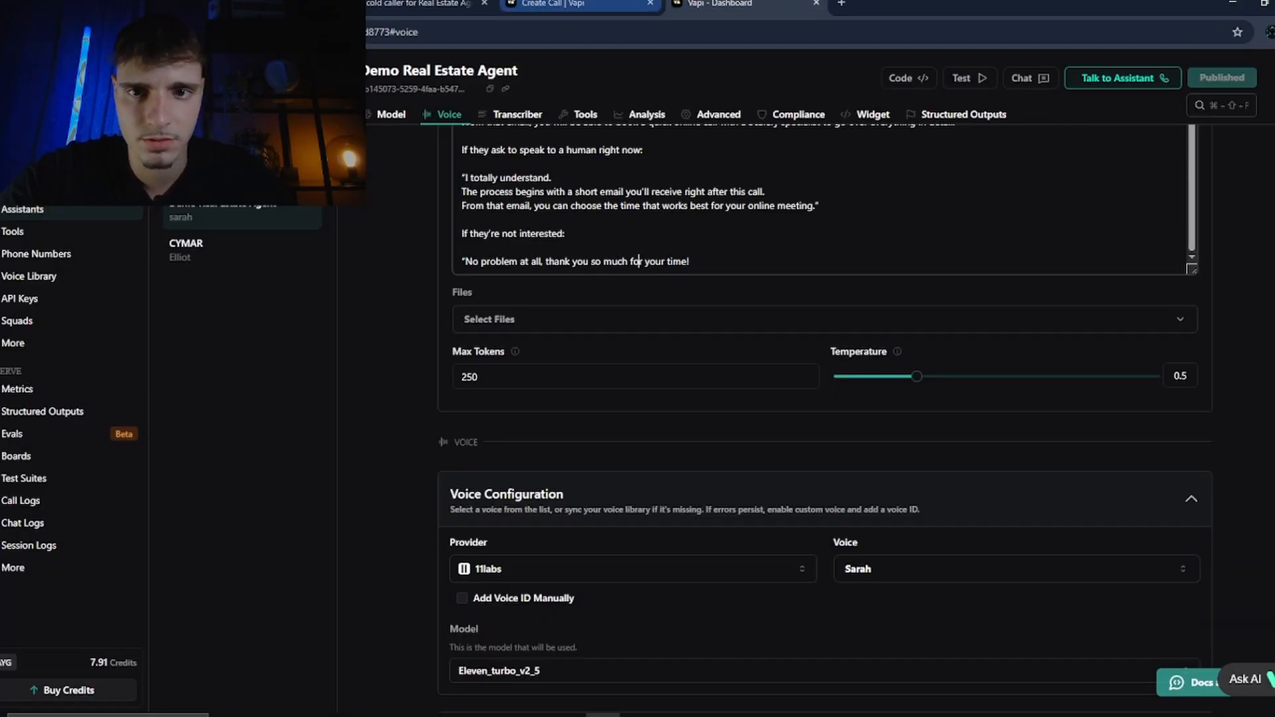
left_click(579, 3)
left_click(423, 4)
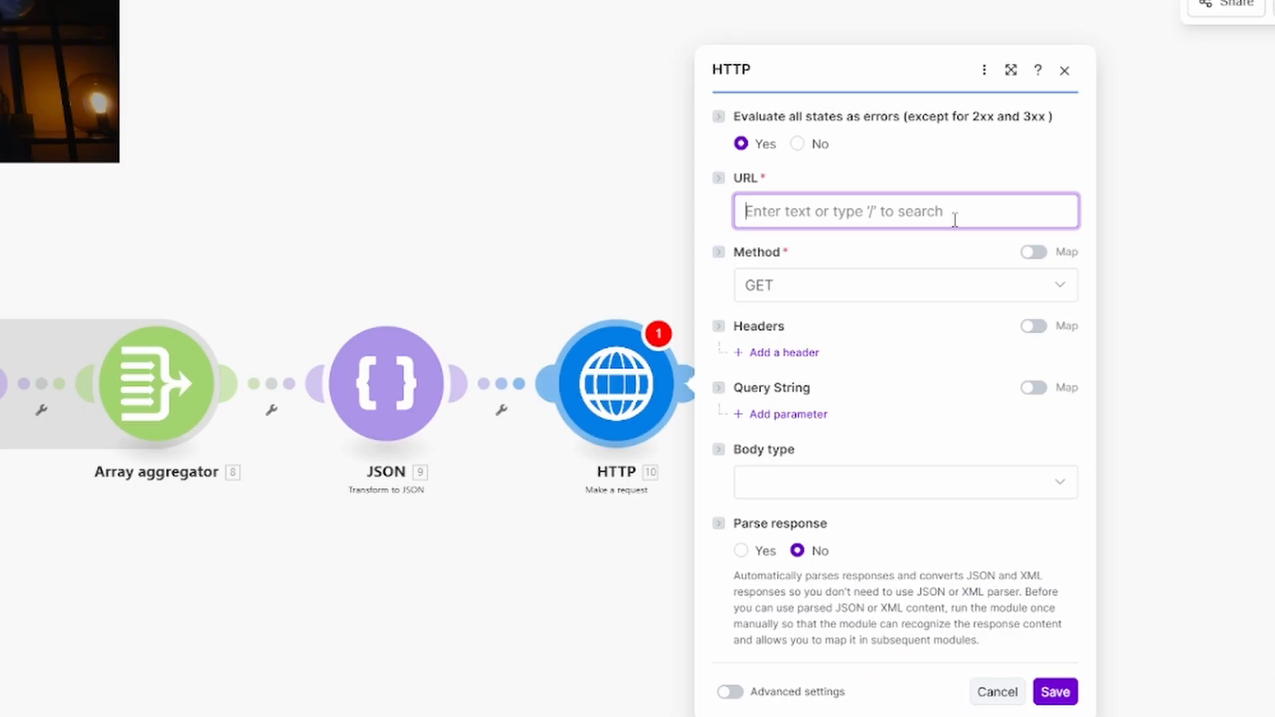
key("ctrl+v")
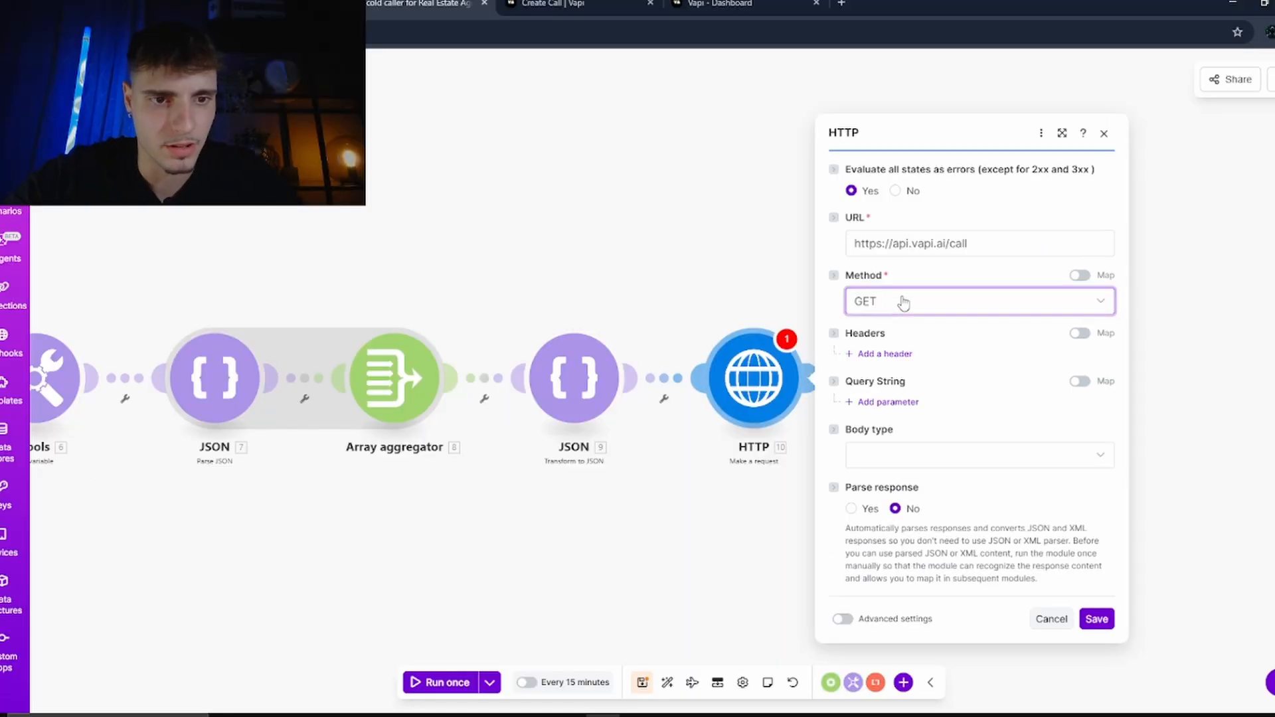
- Set the HTTP request method to POST and add a header named Authorization
left_click(802, 286)
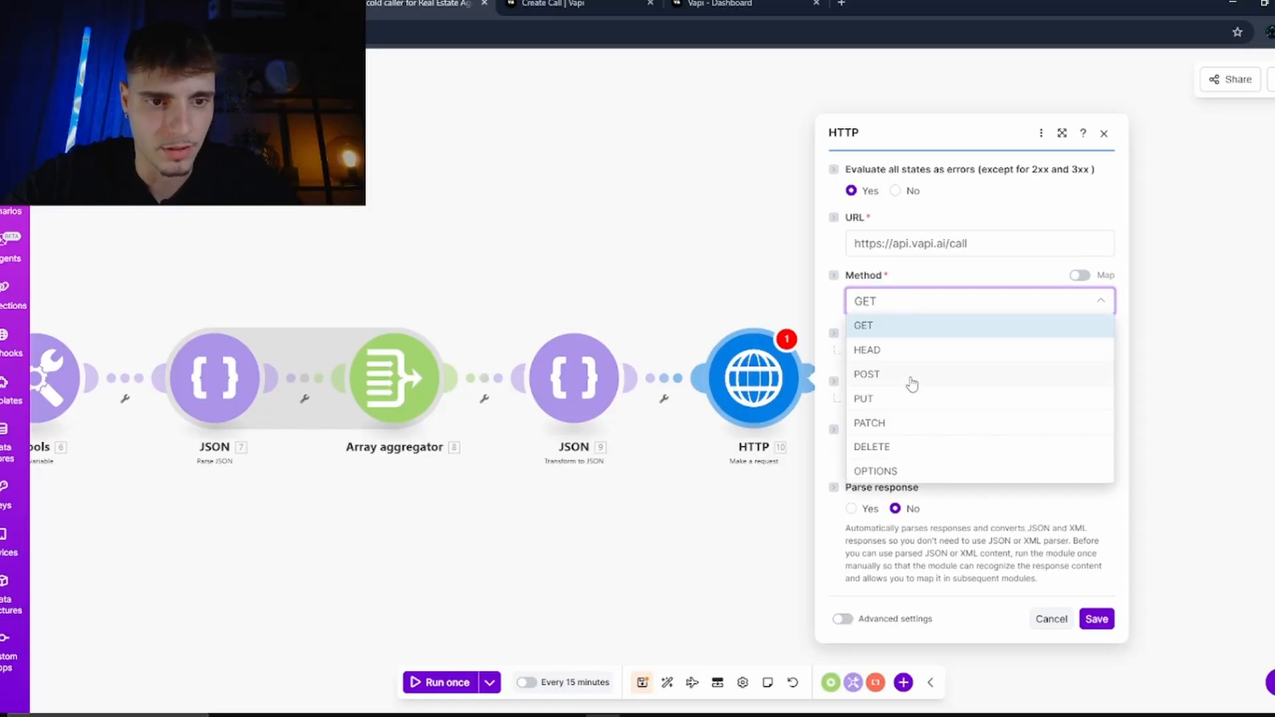
left_click(912, 374)
left_click(893, 352)
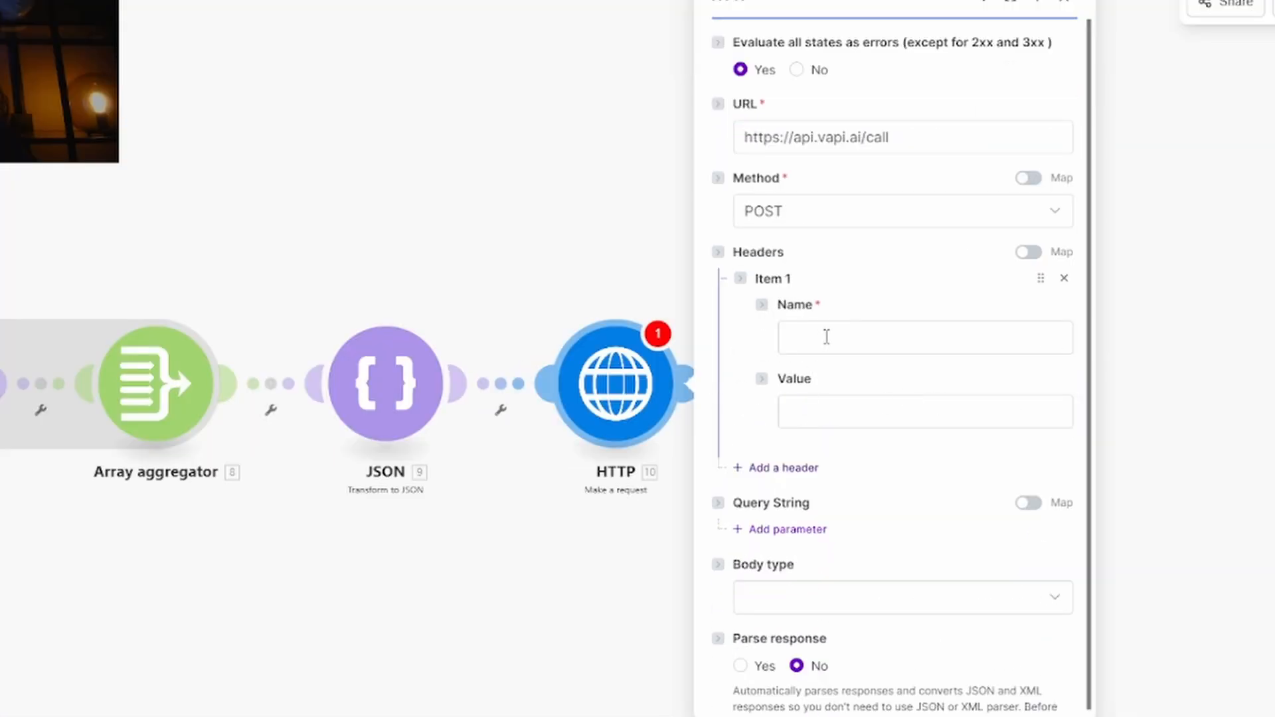
left_click(827, 336)
type("Aut")
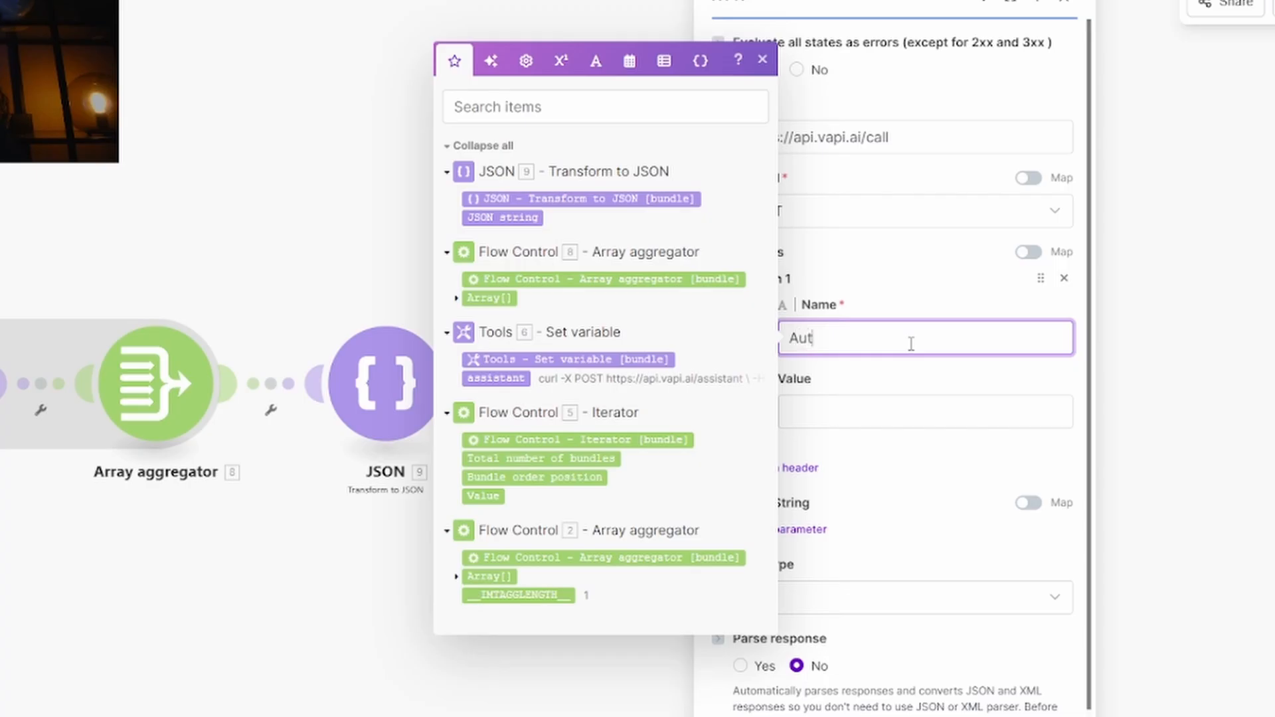
type("horizati")
type("on")
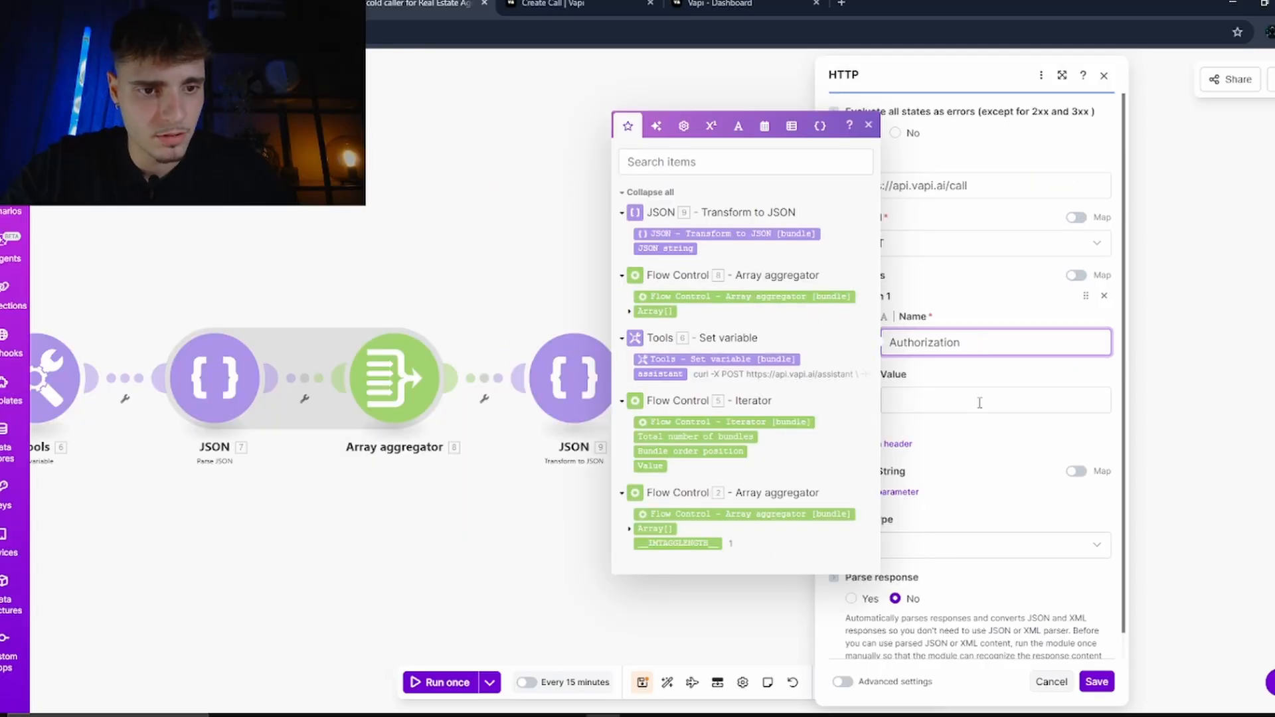
- Set the Authorization header's value to Bearer followed by the Vapi API key
left_click(979, 403)
type("Bearer")
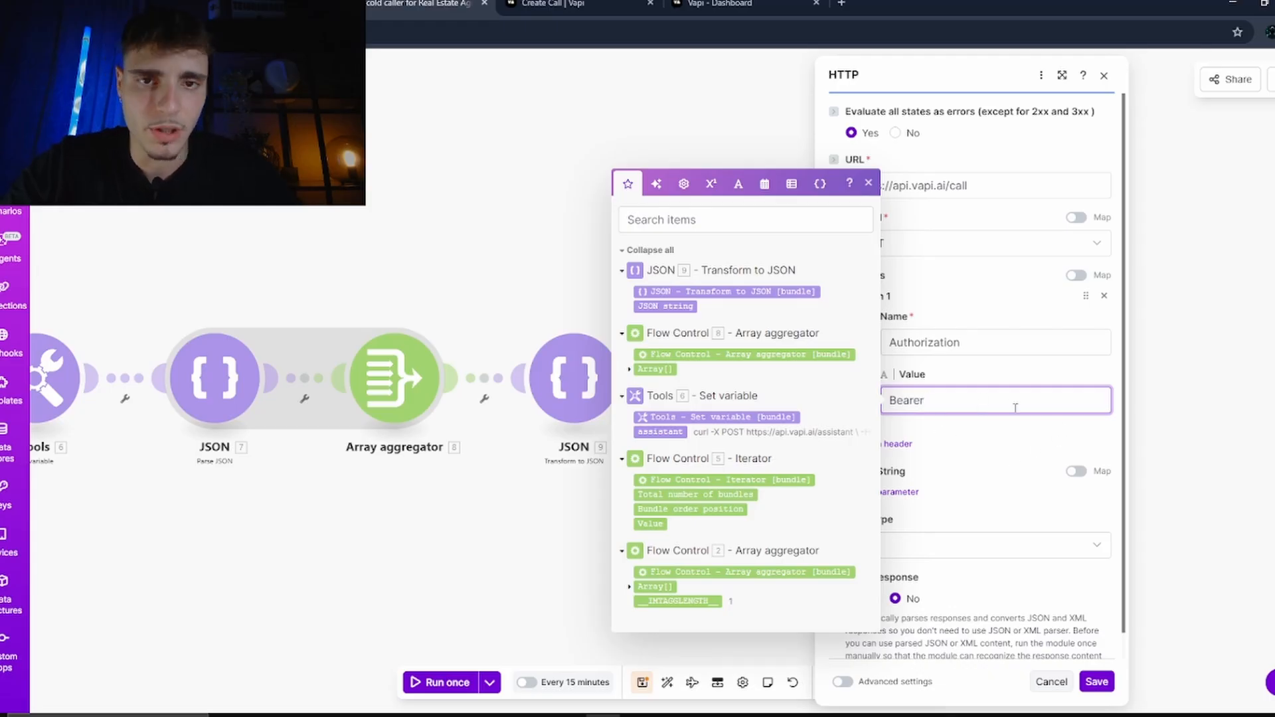
left_click(721, 4)
left_click(20, 298)
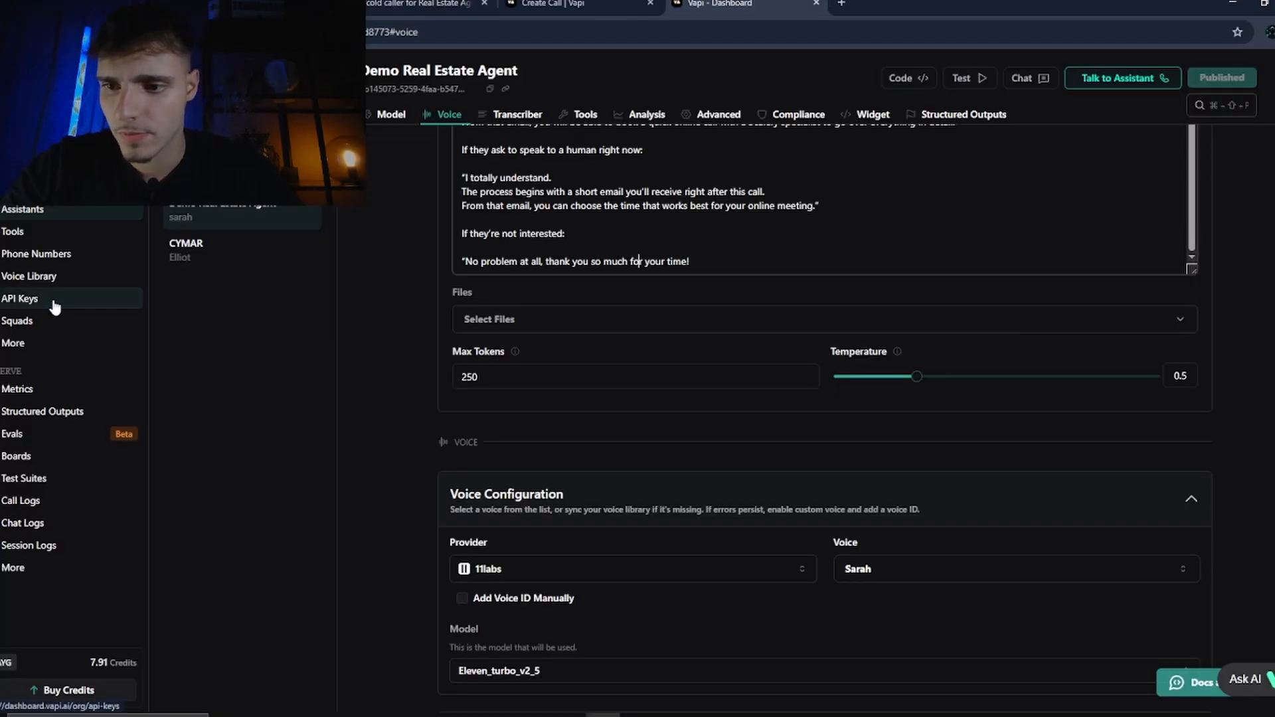
left_click(571, 4)
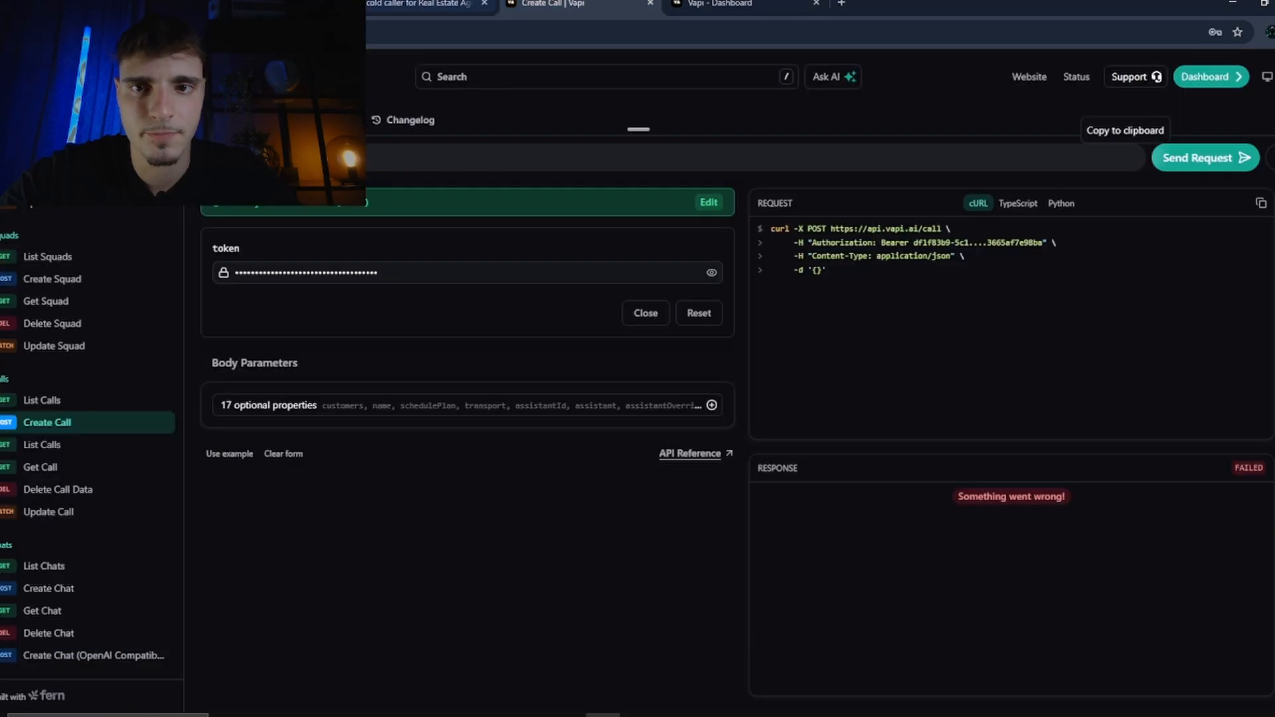
left_click(442, 4)
left_click(981, 400)
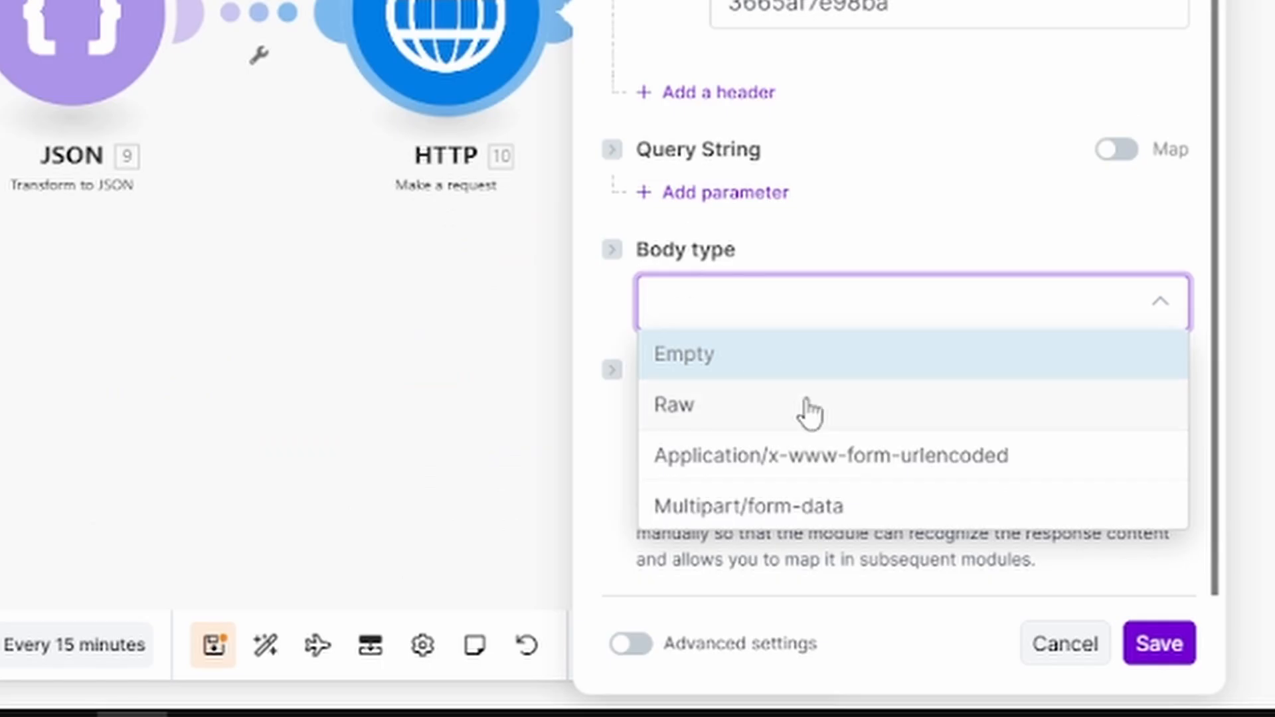
- Set the HTTP request's body type to Raw and its content type to JSON (application/json)
left_click(810, 413)
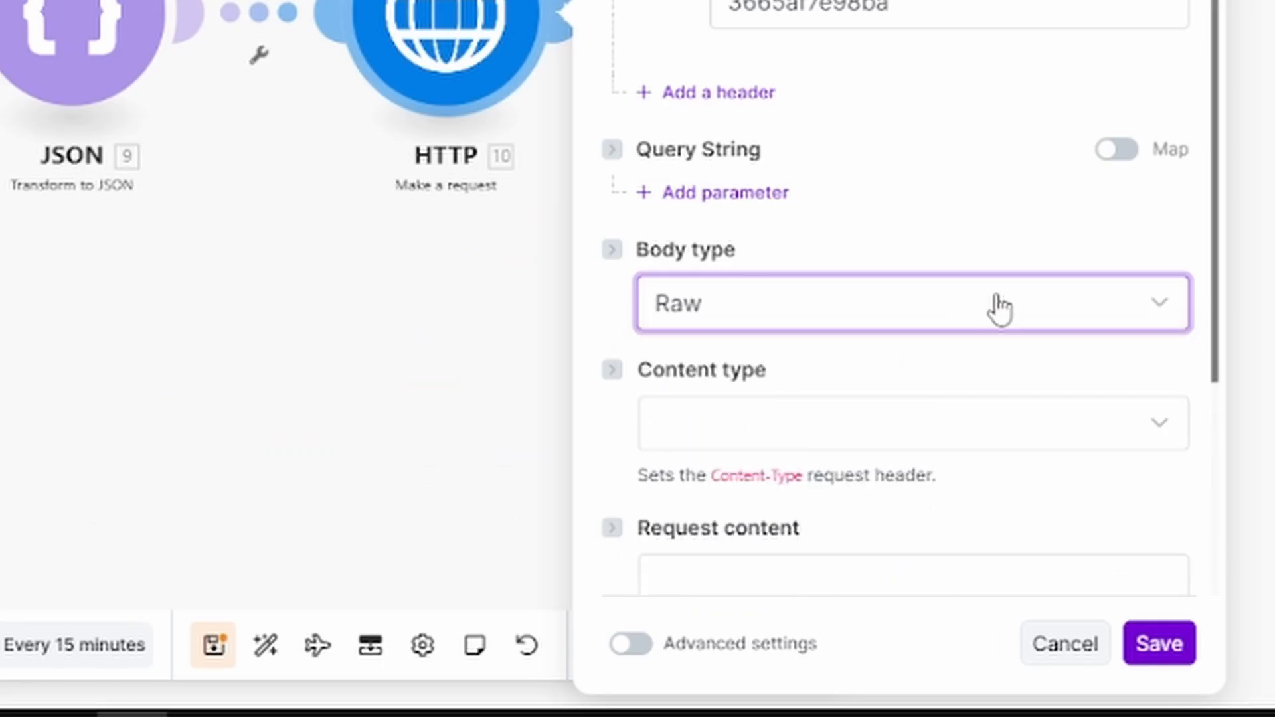
scroll(774, 163, "down", 4)
left_click(1042, 148)
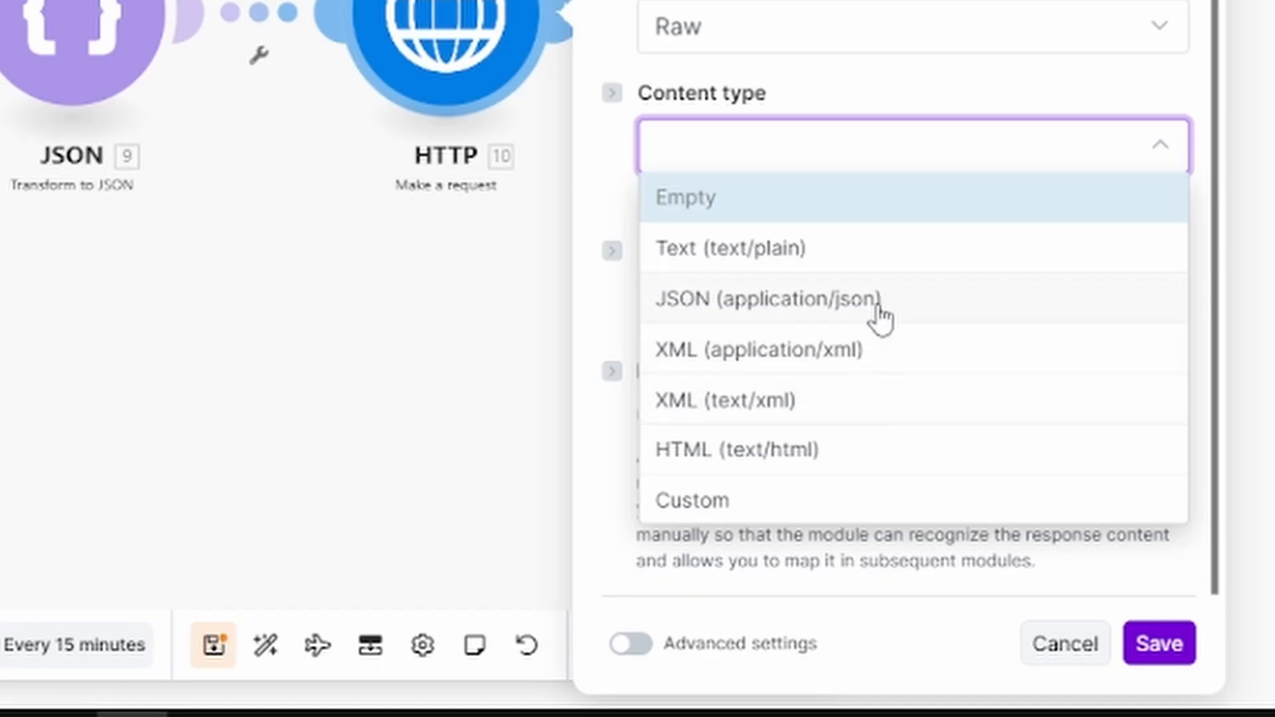
left_click(910, 302)
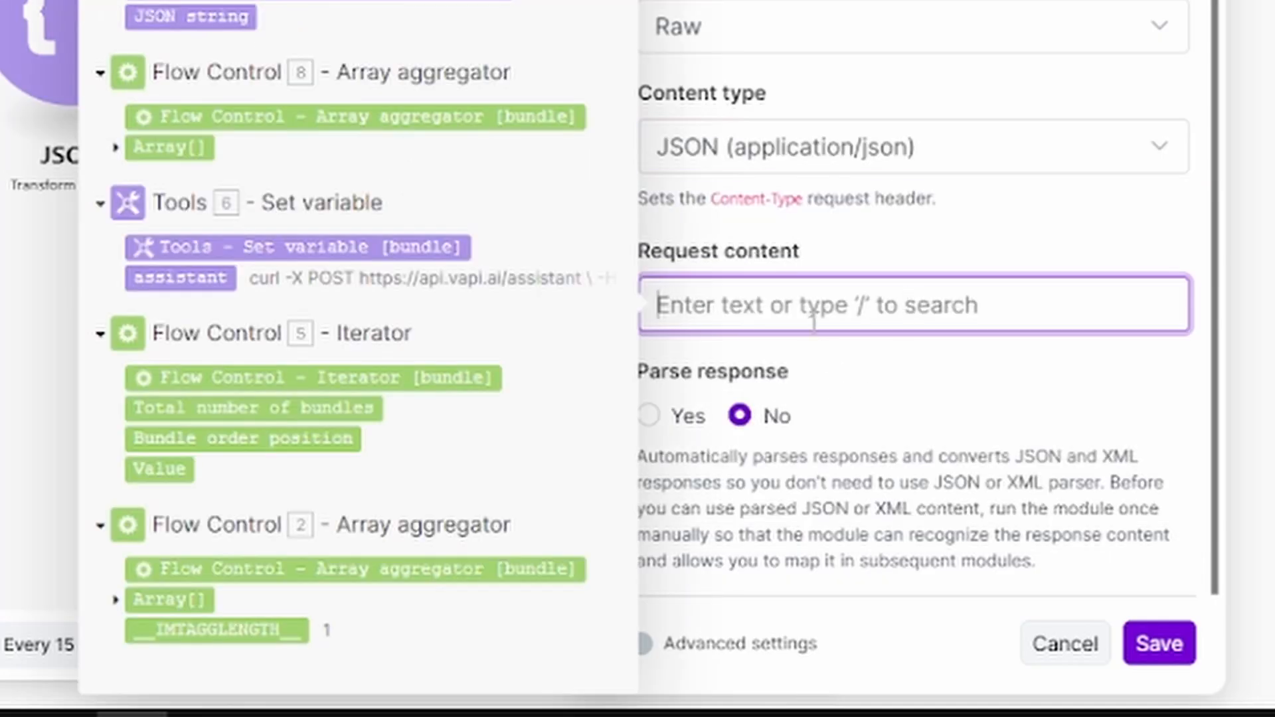
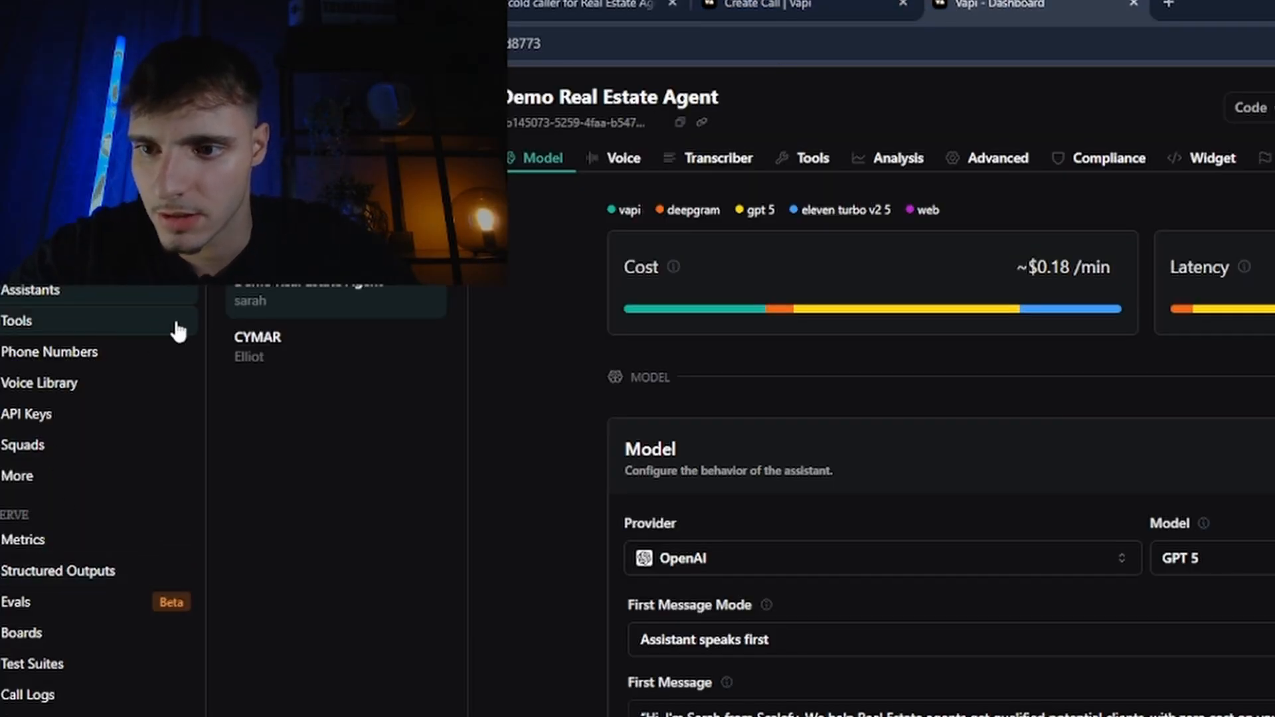
- Start creating a phone number in the Vapi dashboard with the Import Twilio option
left_click(89, 354)
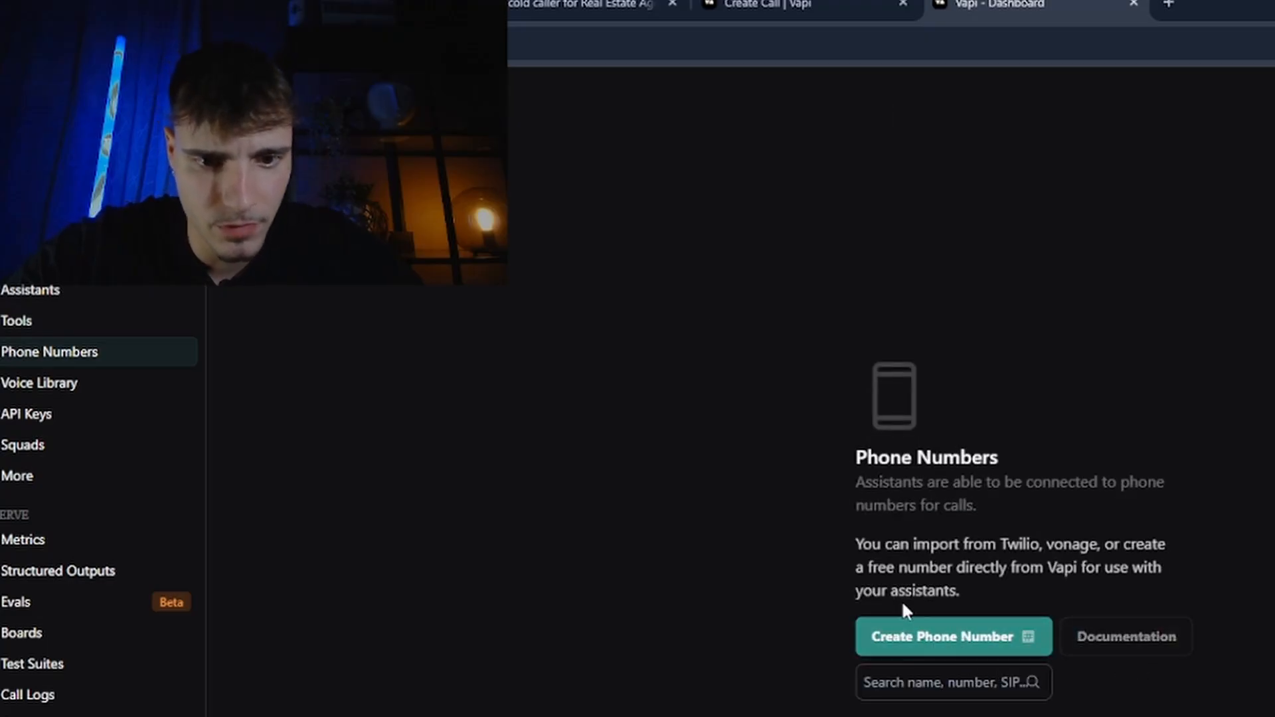
left_click(955, 645)
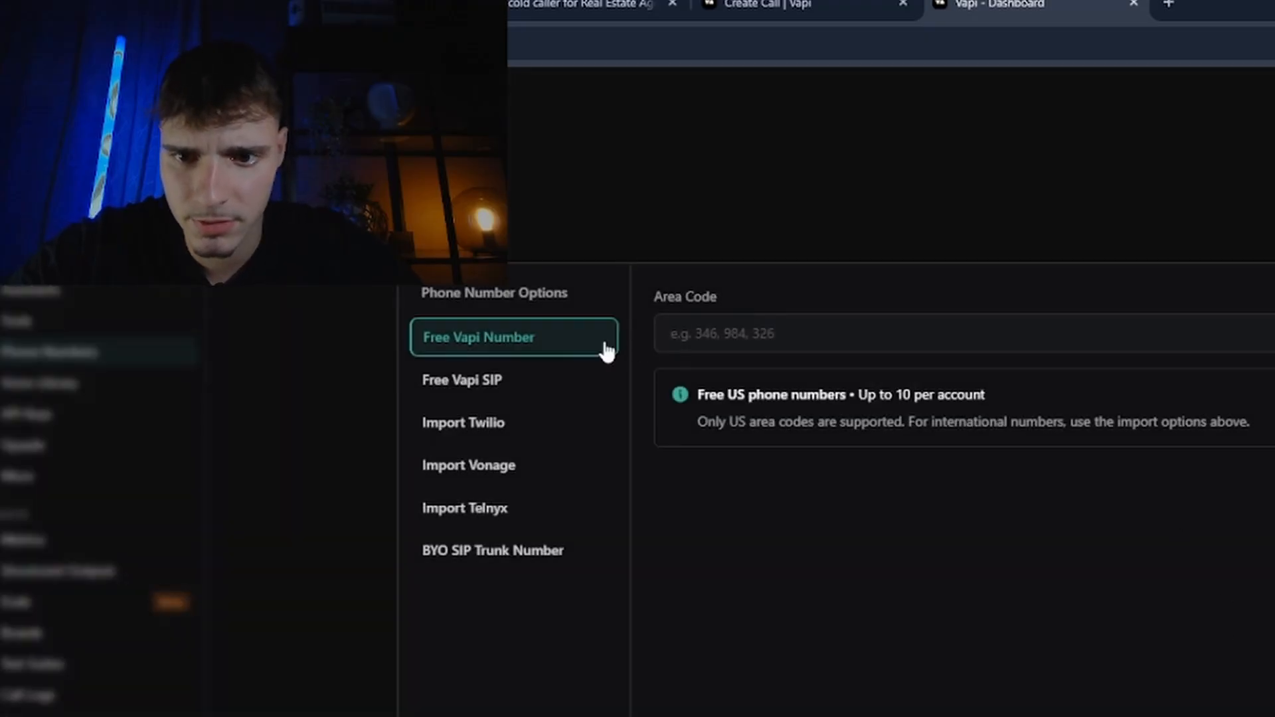
left_click(508, 431)
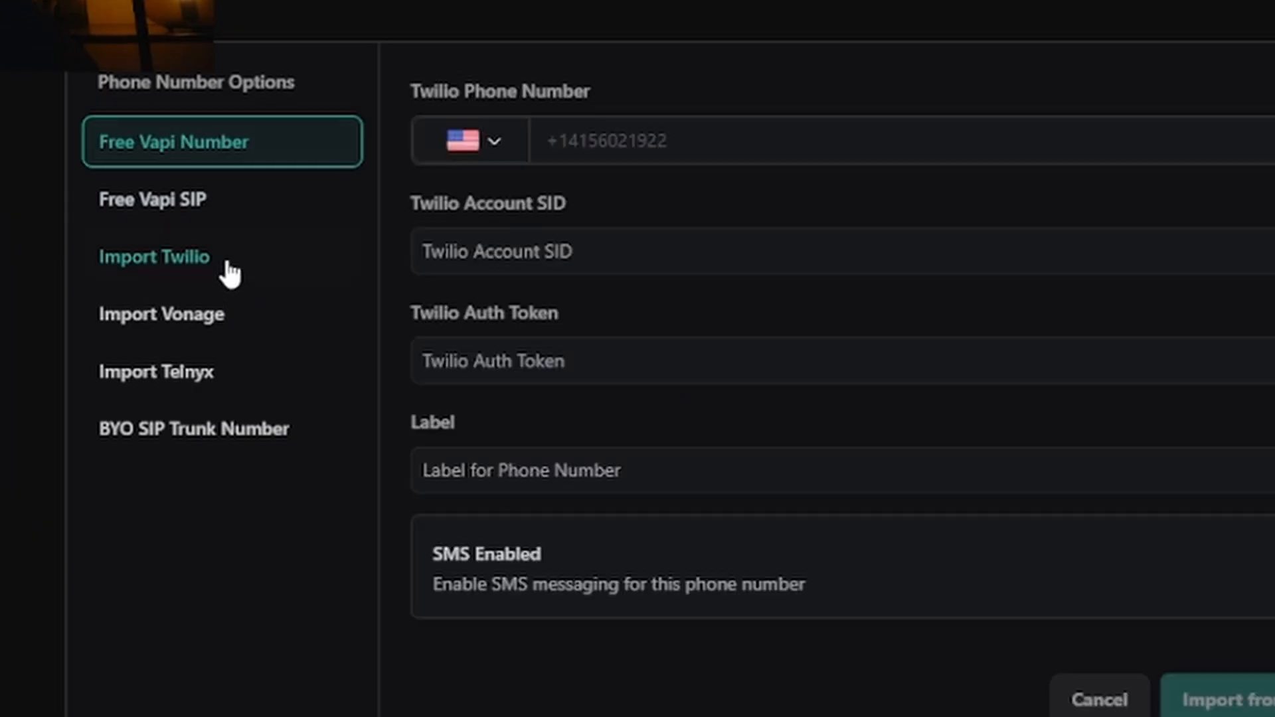
left_click(636, 147)
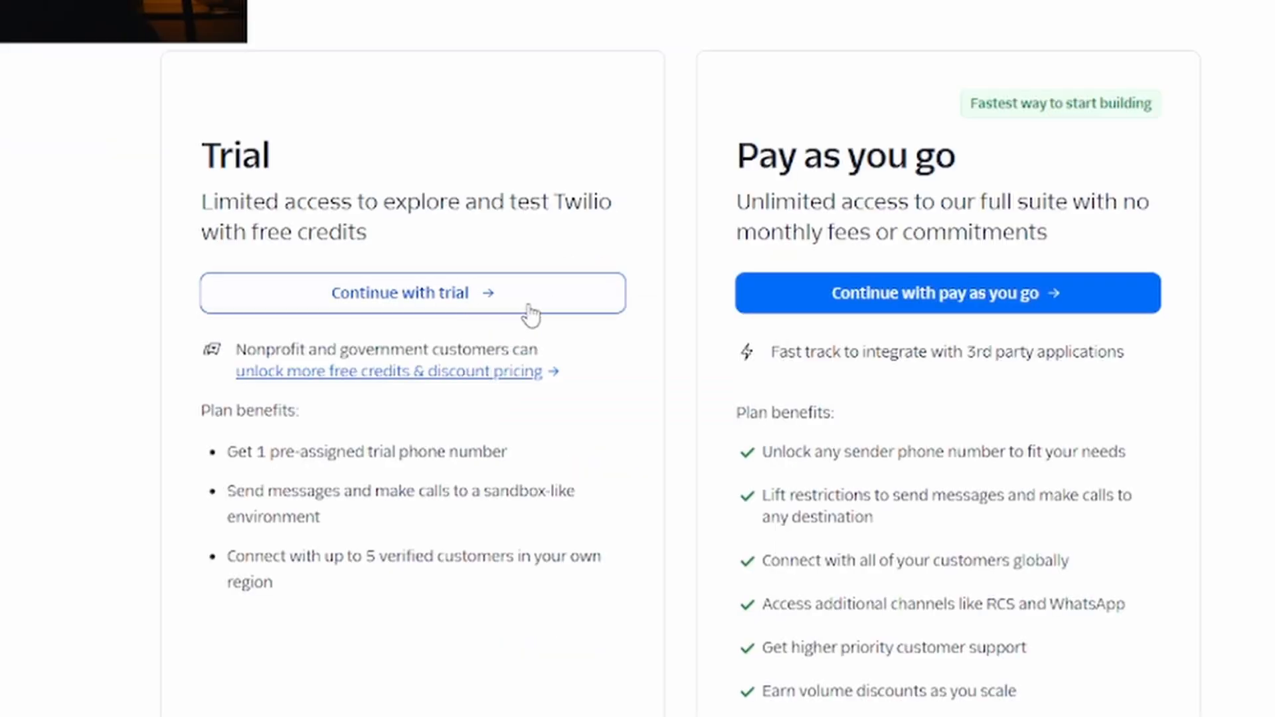
- Continue with Twilio's trial plan and describe the account as a Business of the Independent software vendor (ISV) kind
left_click(531, 312)
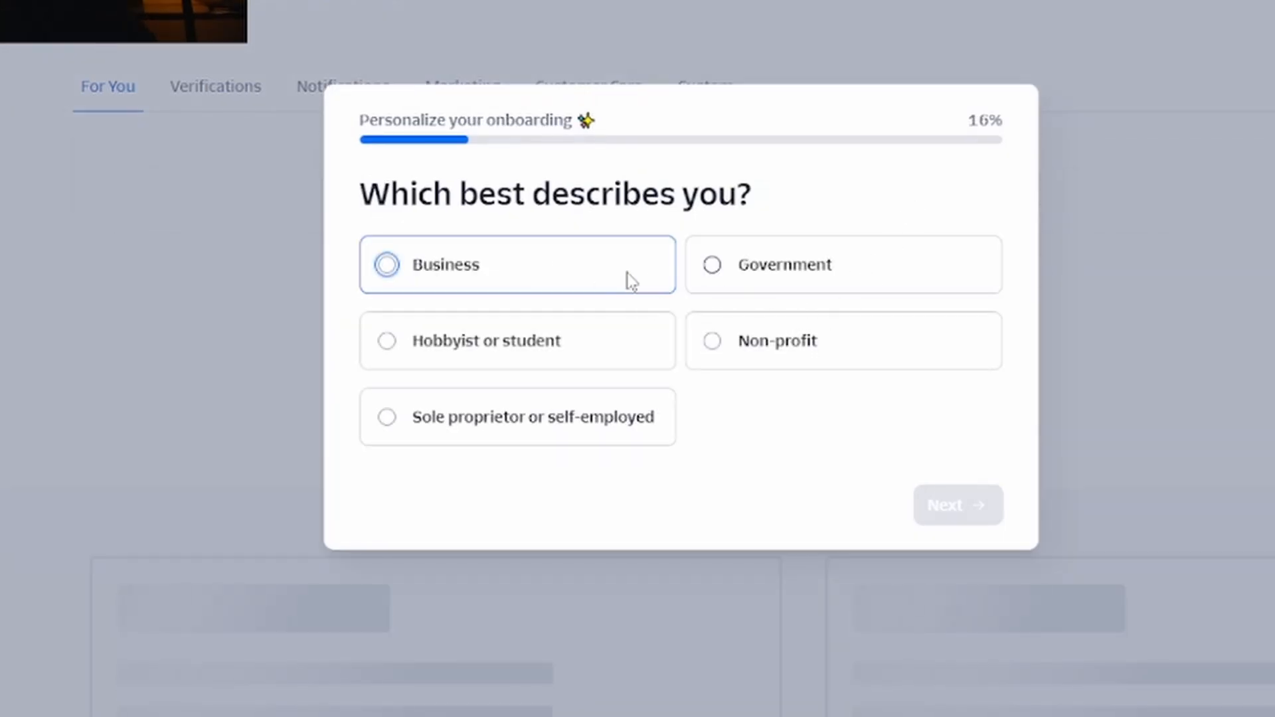
left_click(629, 279)
left_click(975, 506)
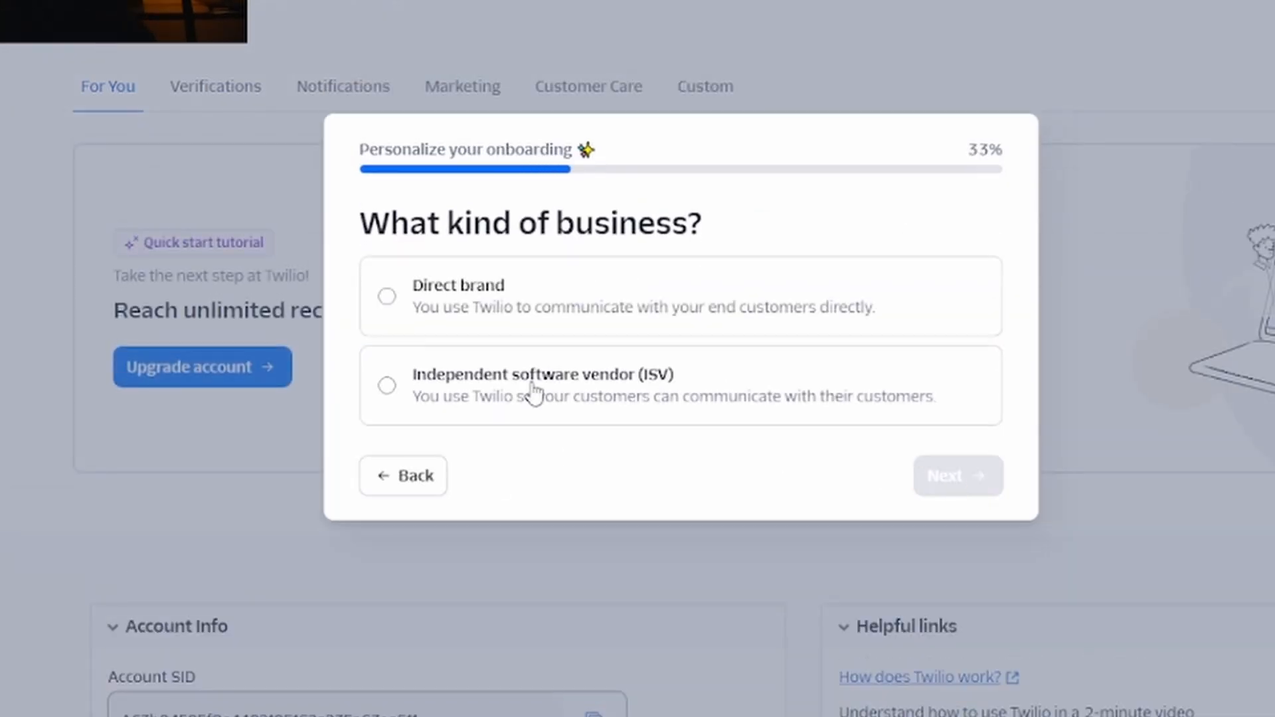
left_click(704, 401)
left_click(986, 486)
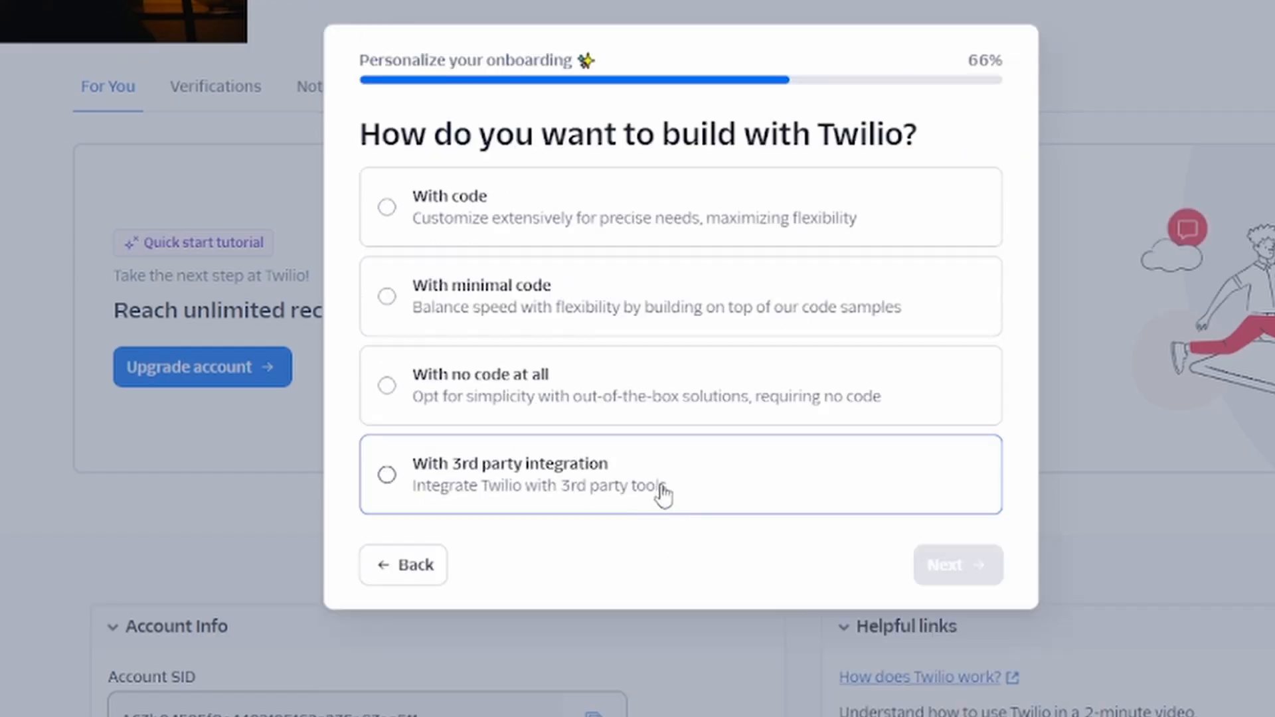
- Finish the Twilio onboarding with 3rd party integration, Marketing as the use case and Voice as the channel
left_click(661, 496)
left_click(981, 595)
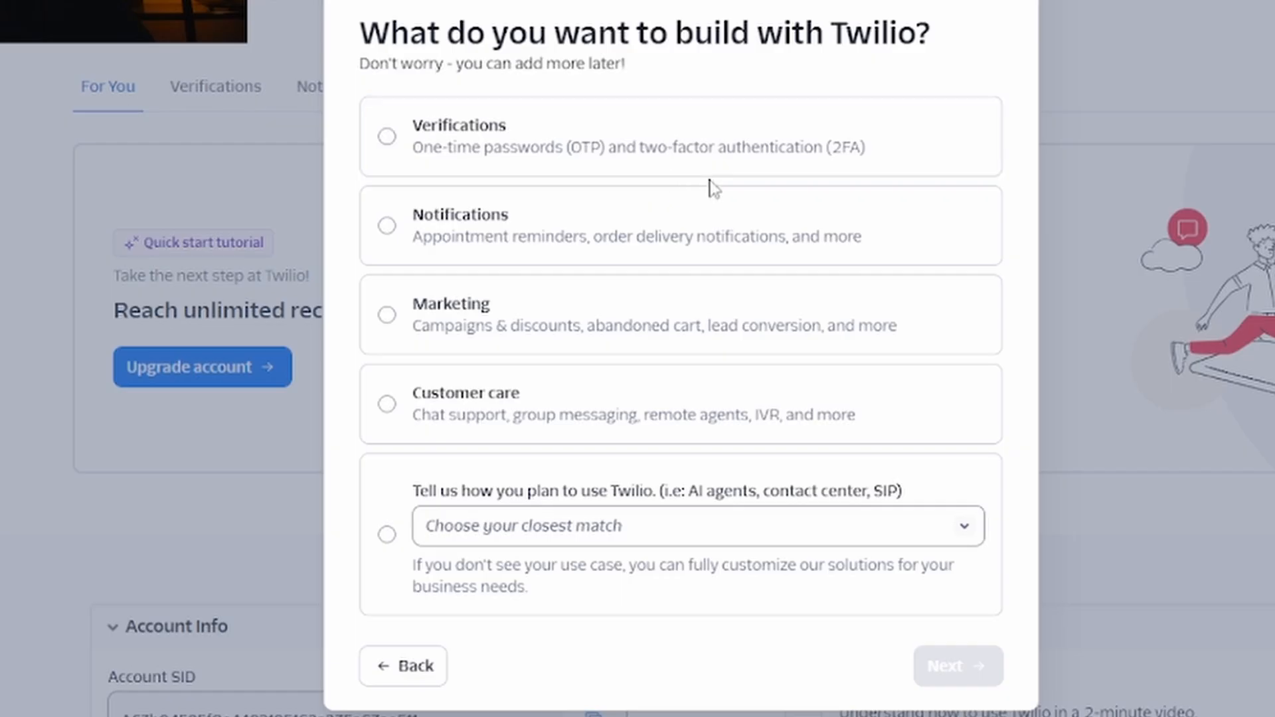
left_click(671, 327)
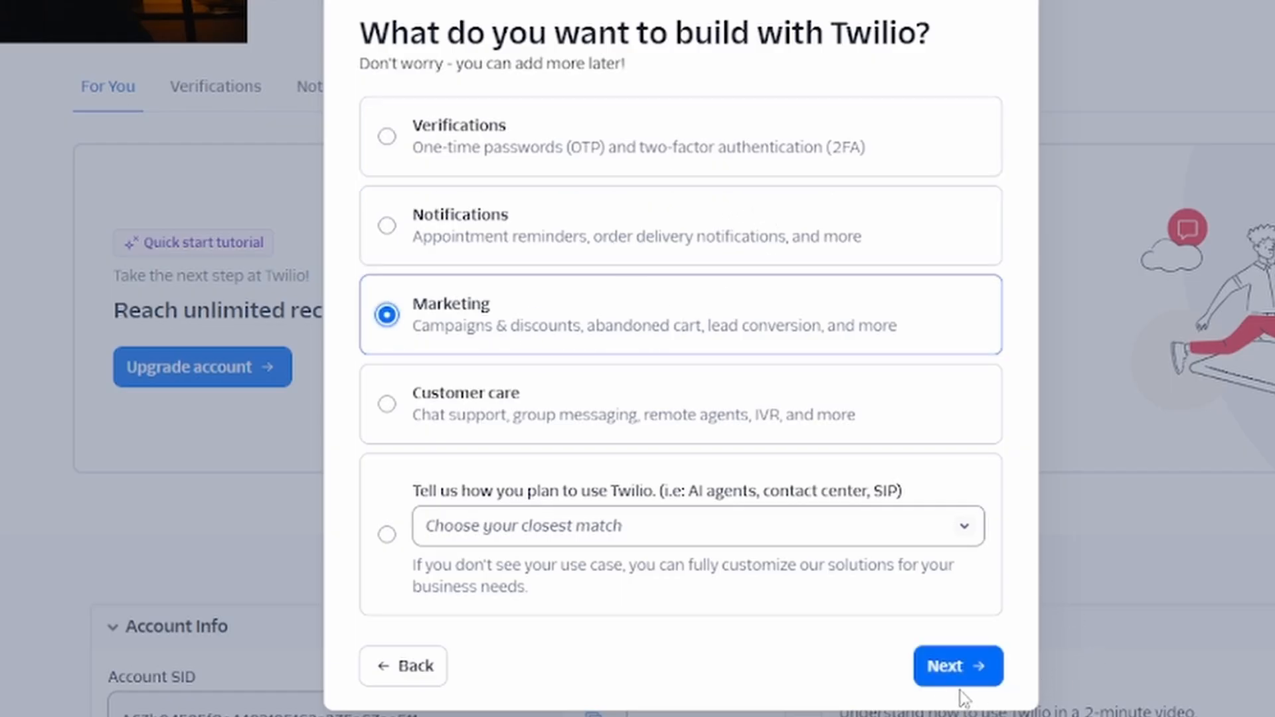
left_click(947, 672)
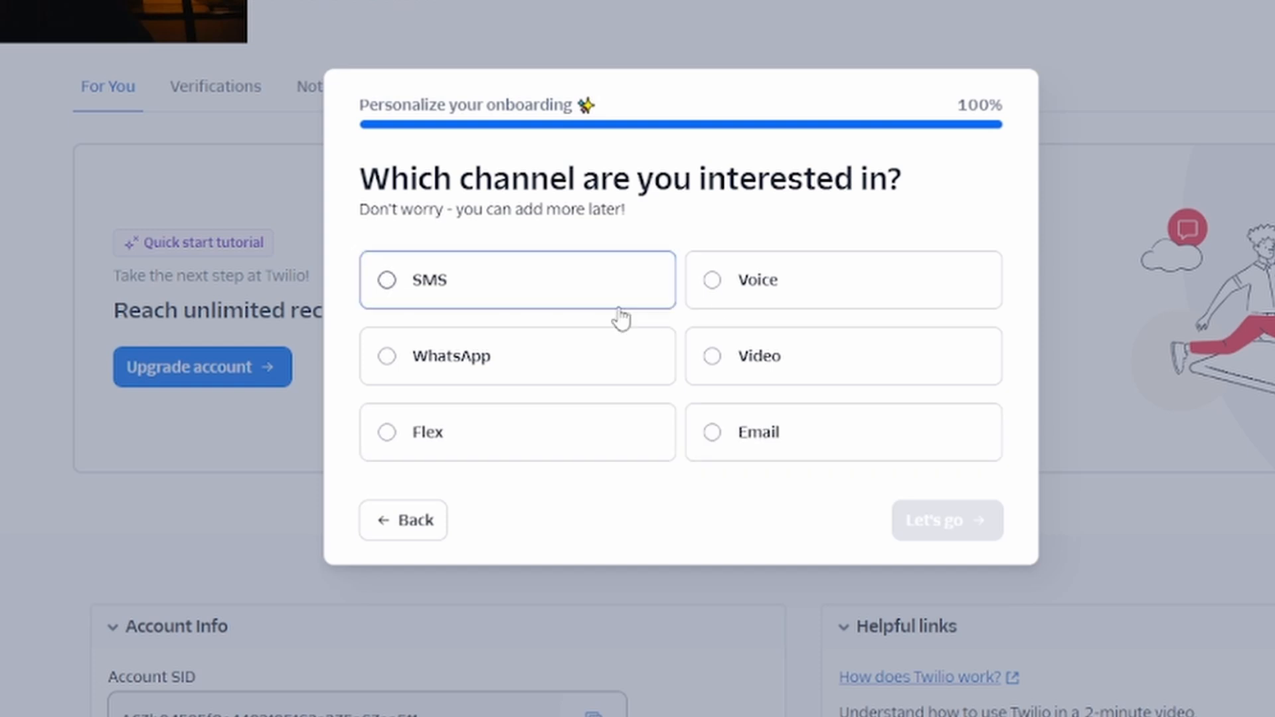
left_click(814, 305)
left_click(956, 532)
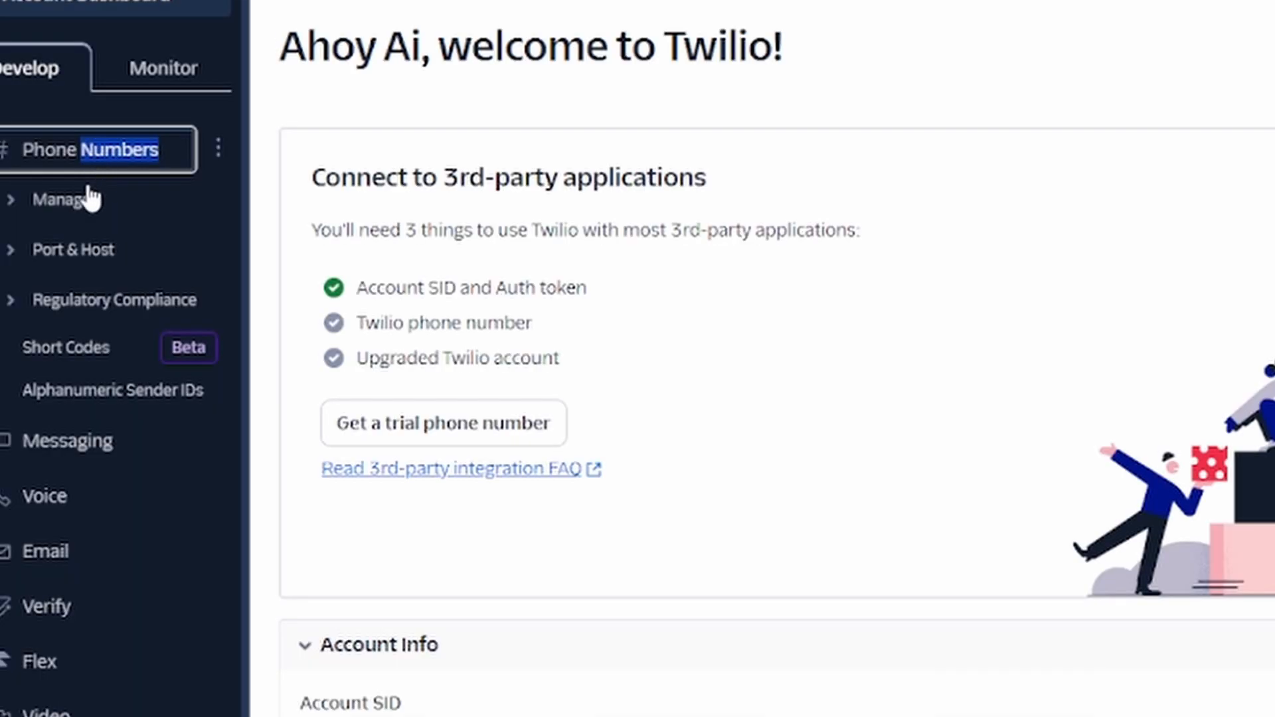
- Search Twilio's numbers for sale in the United States by the locality "los angeles"
left_click(86, 199)
left_click(146, 322)
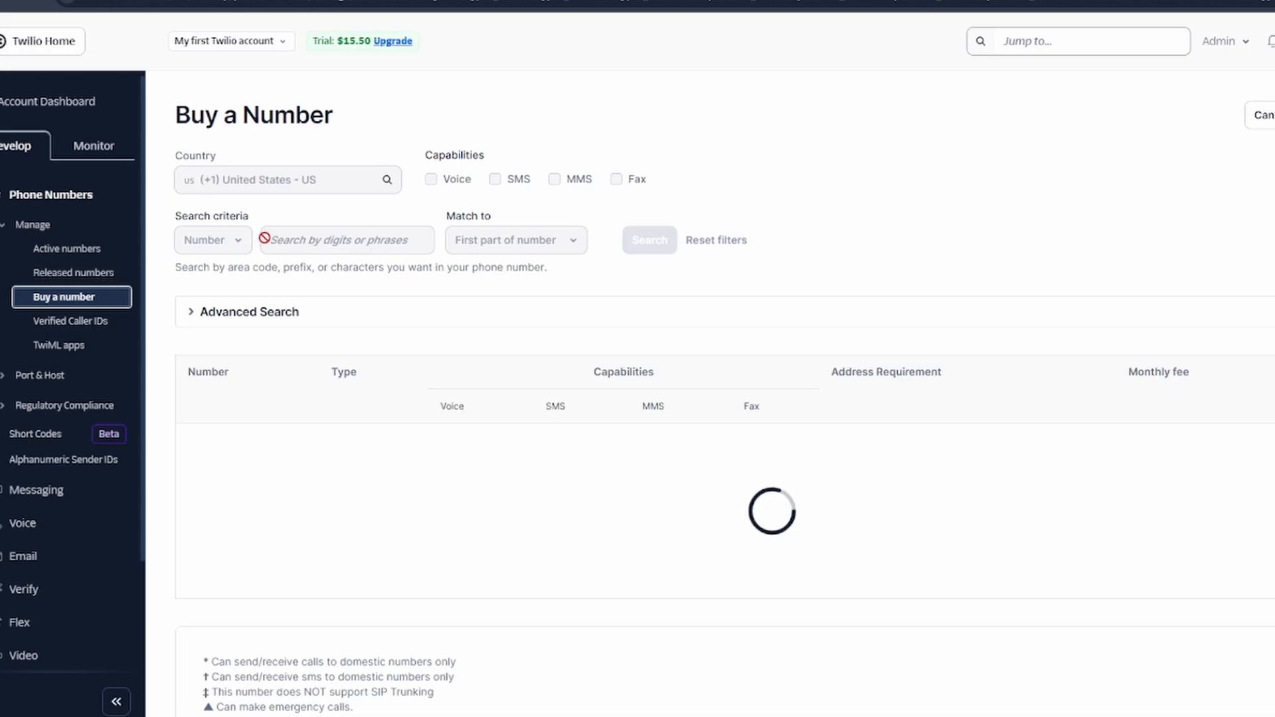
left_click(315, 242)
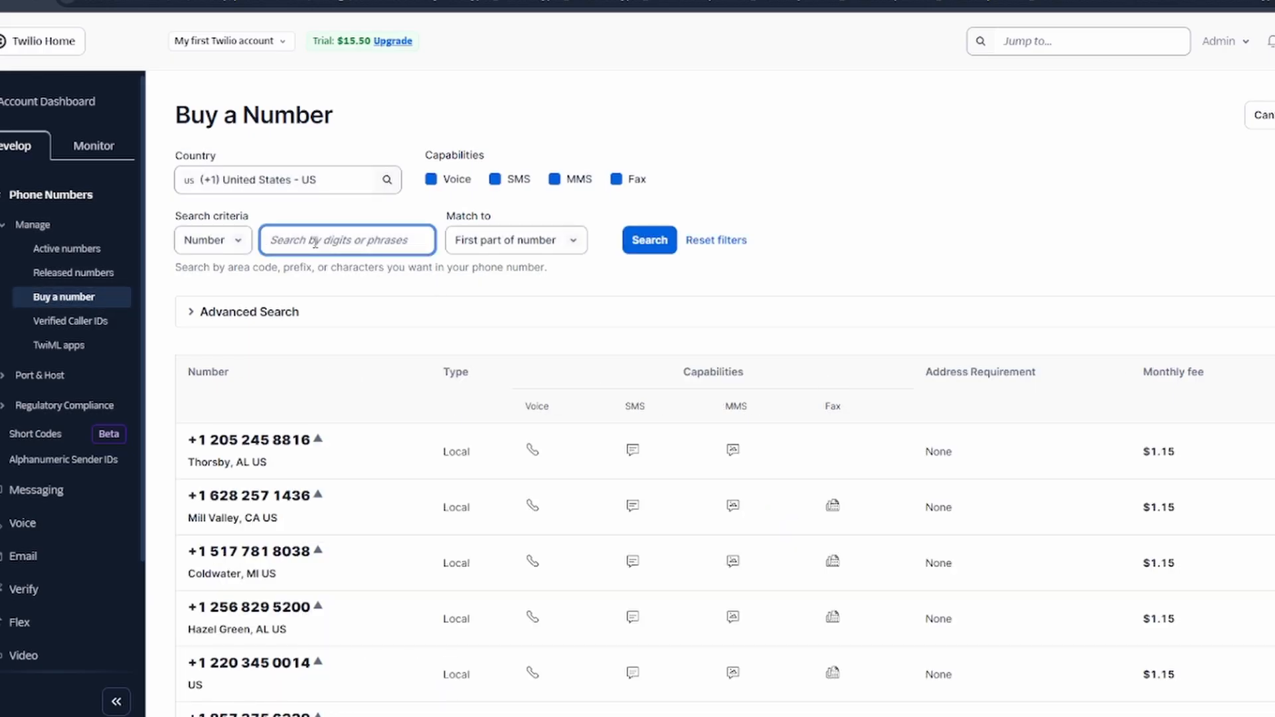
type("los angeles")
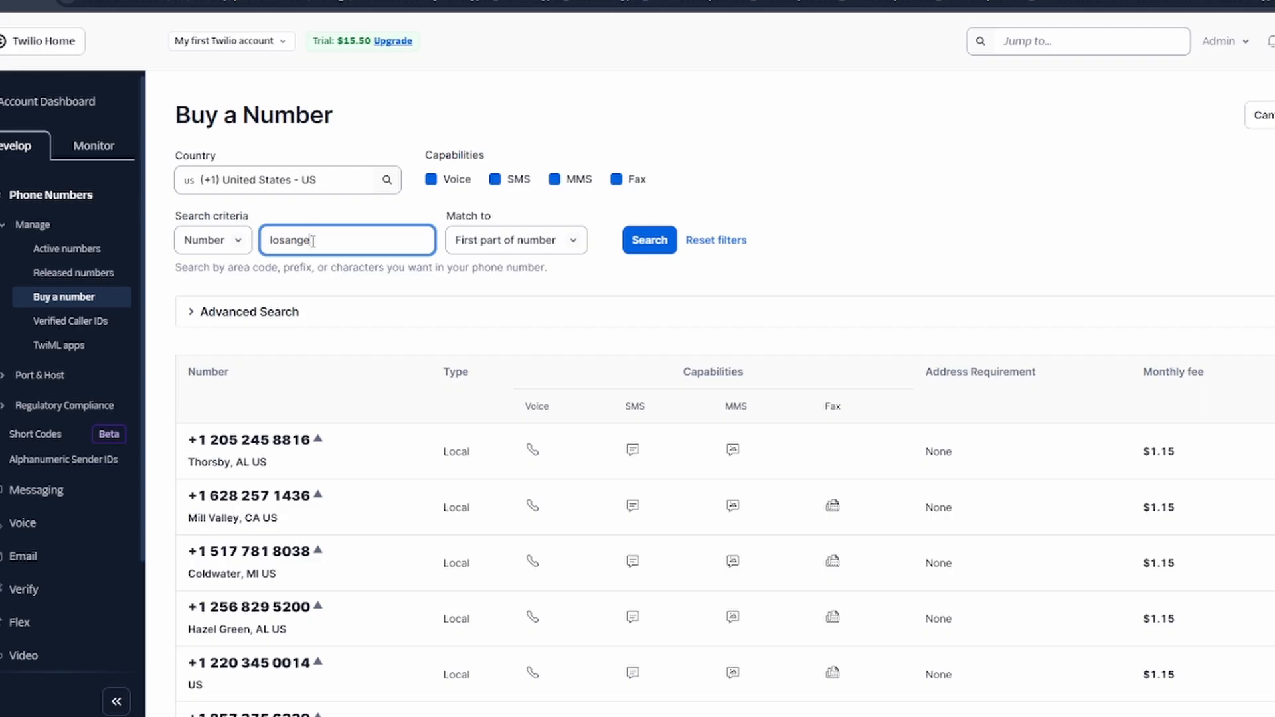
left_click(228, 247)
left_click(232, 282)
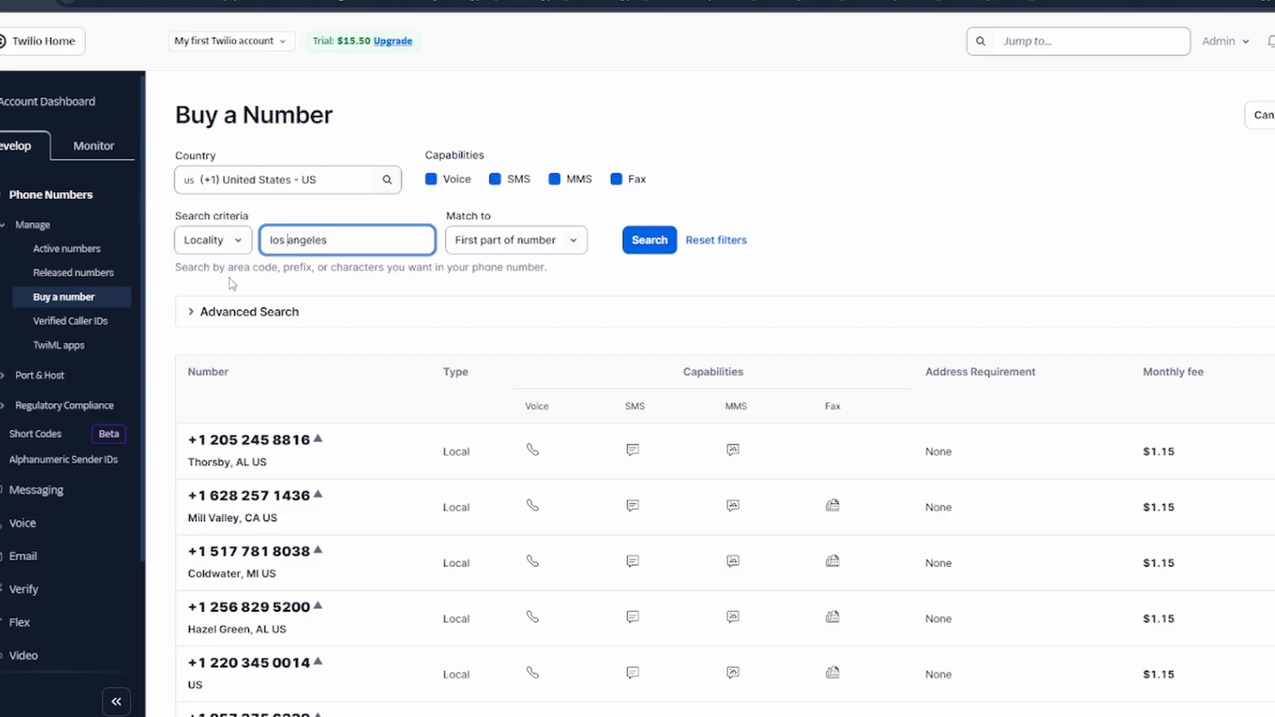
left_click(524, 251)
left_click(544, 248)
left_click(648, 245)
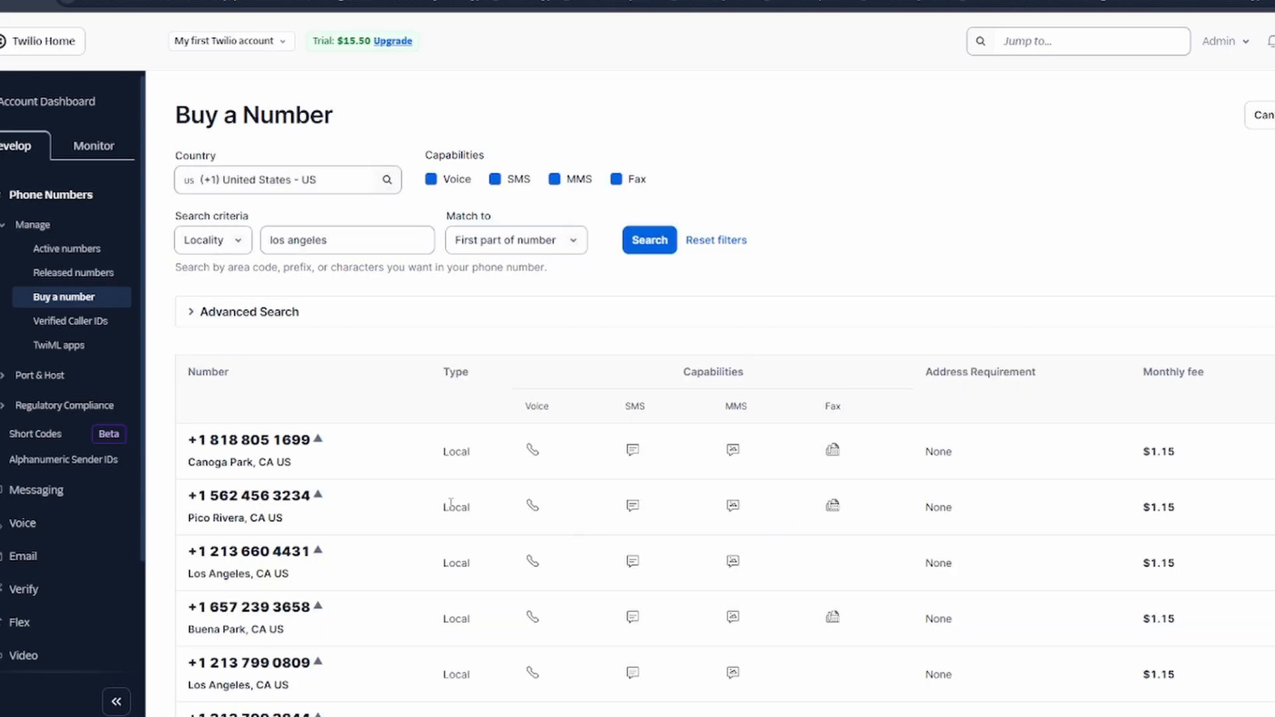
- Buy the first number listed under Los Angeles, CA, agreeing to the emergency calling terms and conditions
scroll(427, 511, "down", 1)
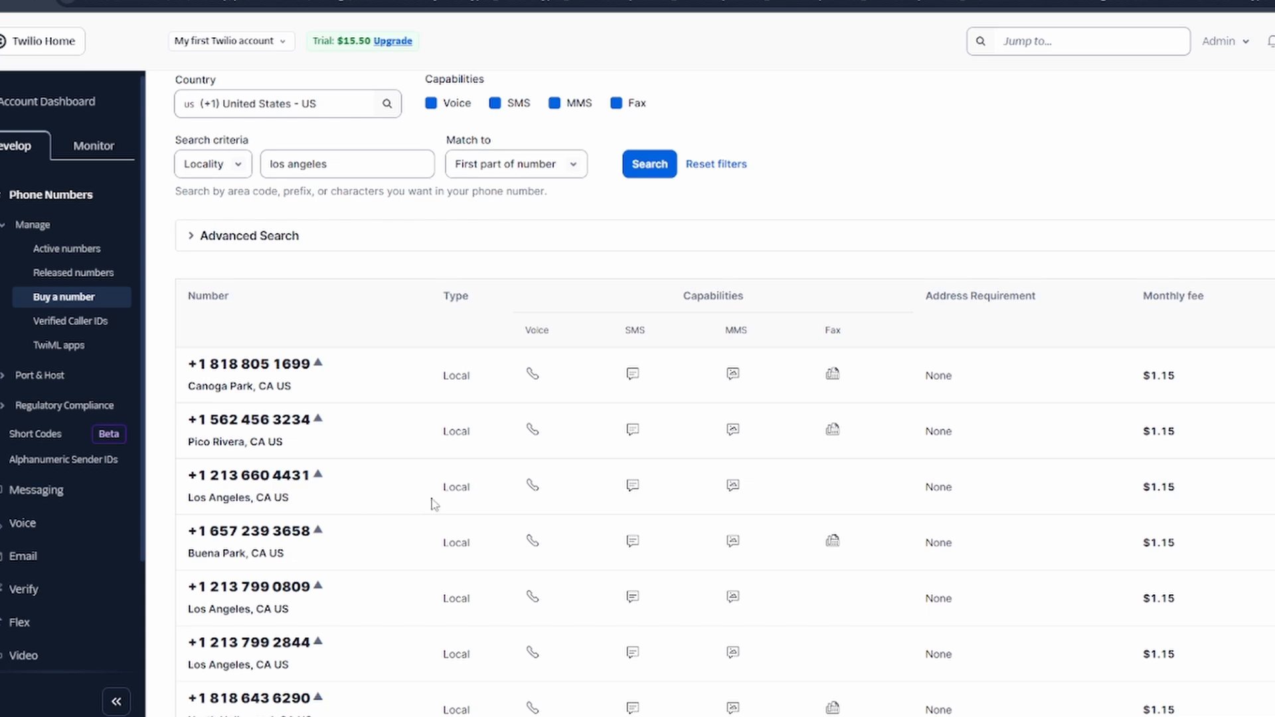
scroll(470, 508, "right", 2)
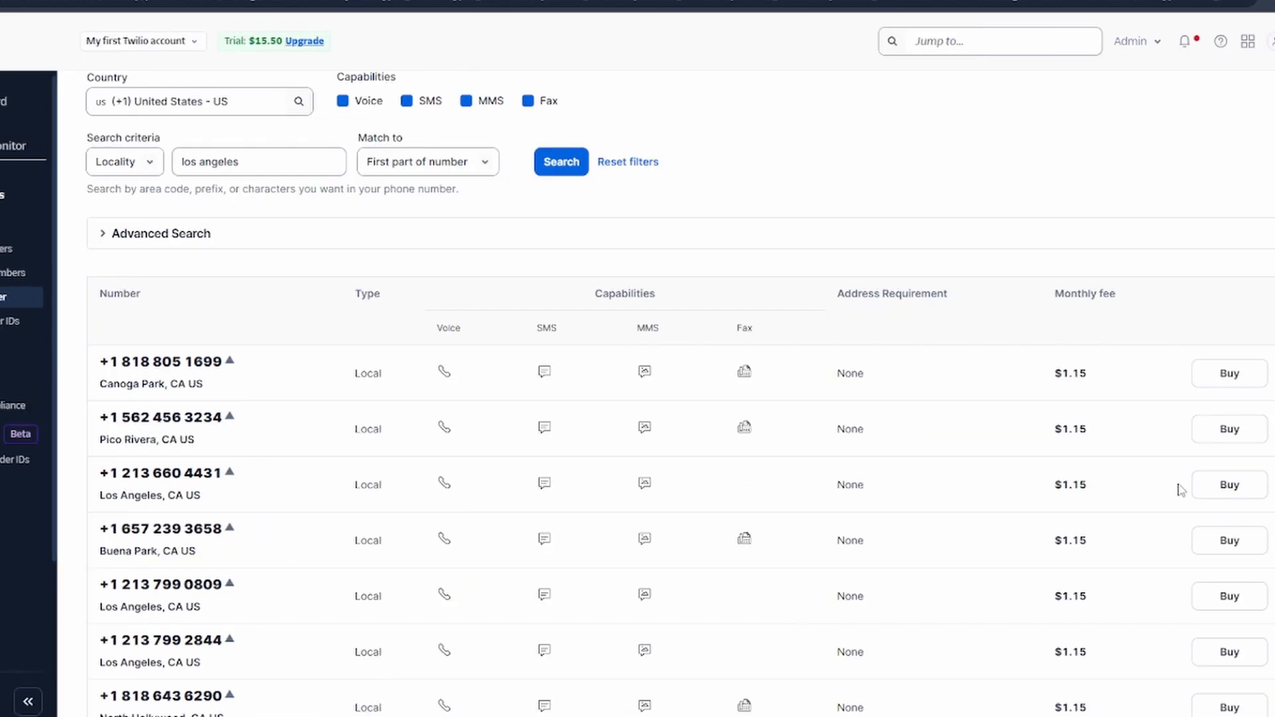
left_click(1230, 485)
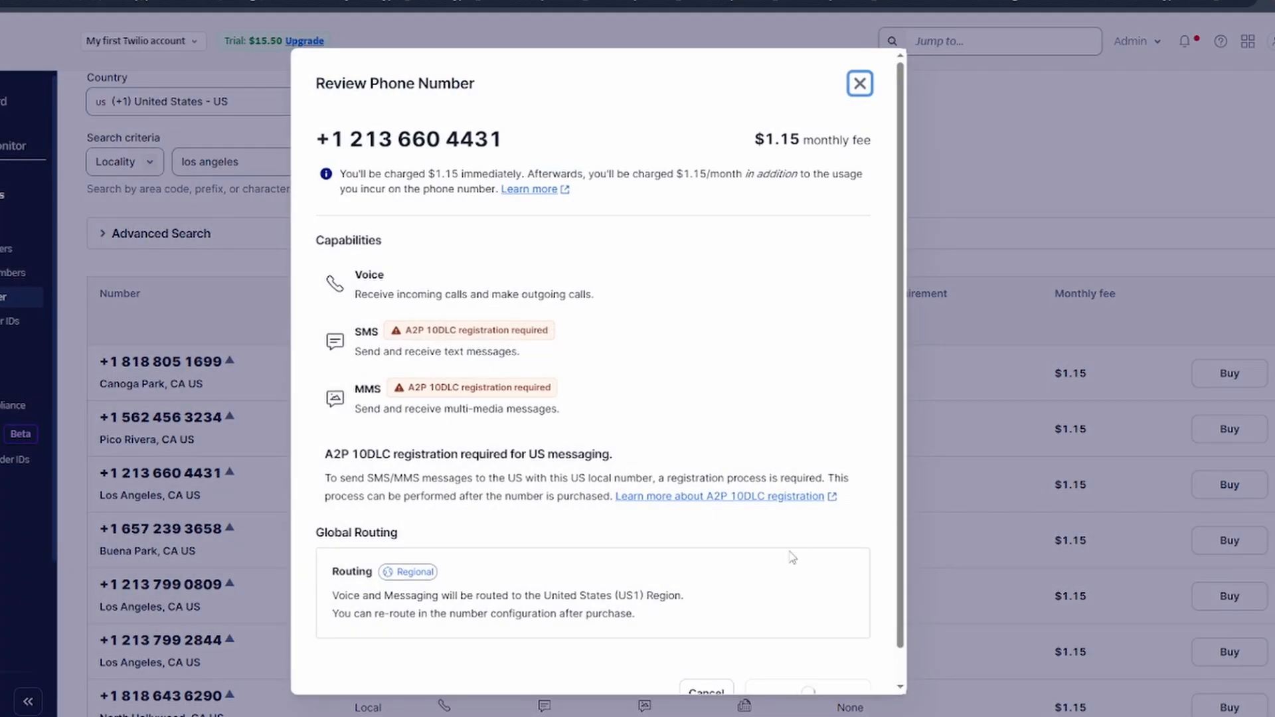
scroll(763, 529, "down", 3)
left_click(347, 583)
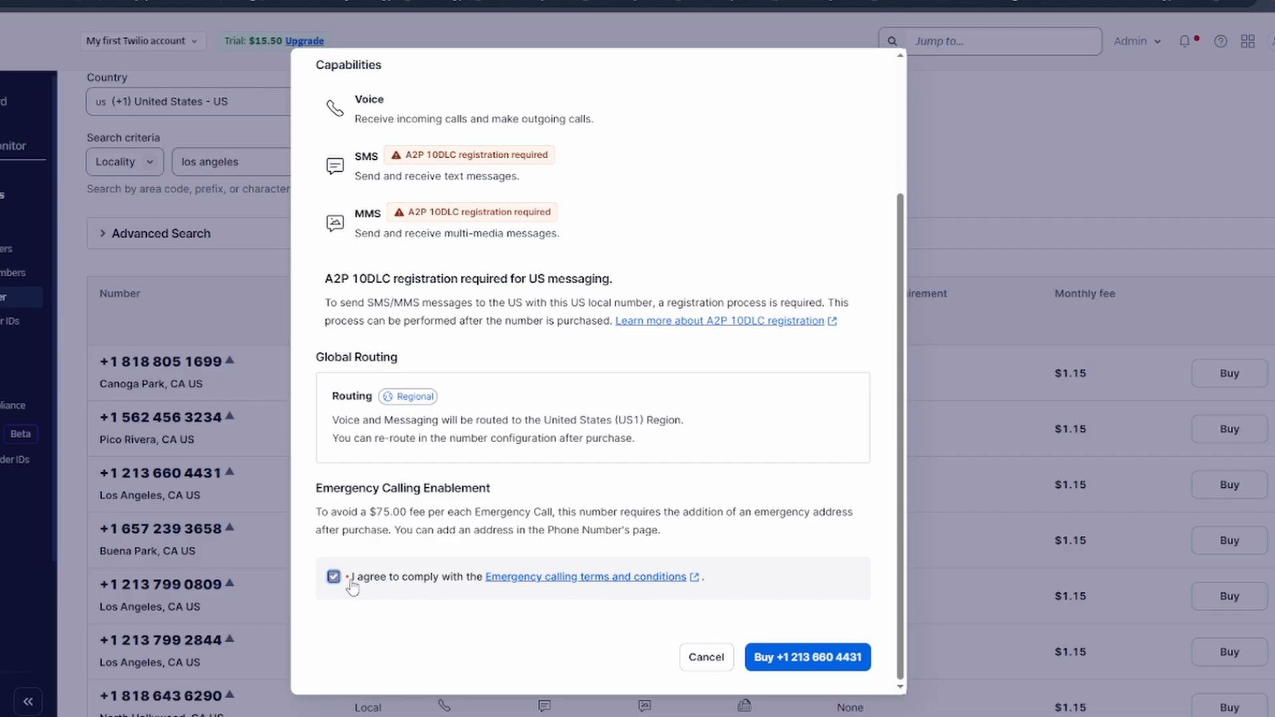
left_click(806, 664)
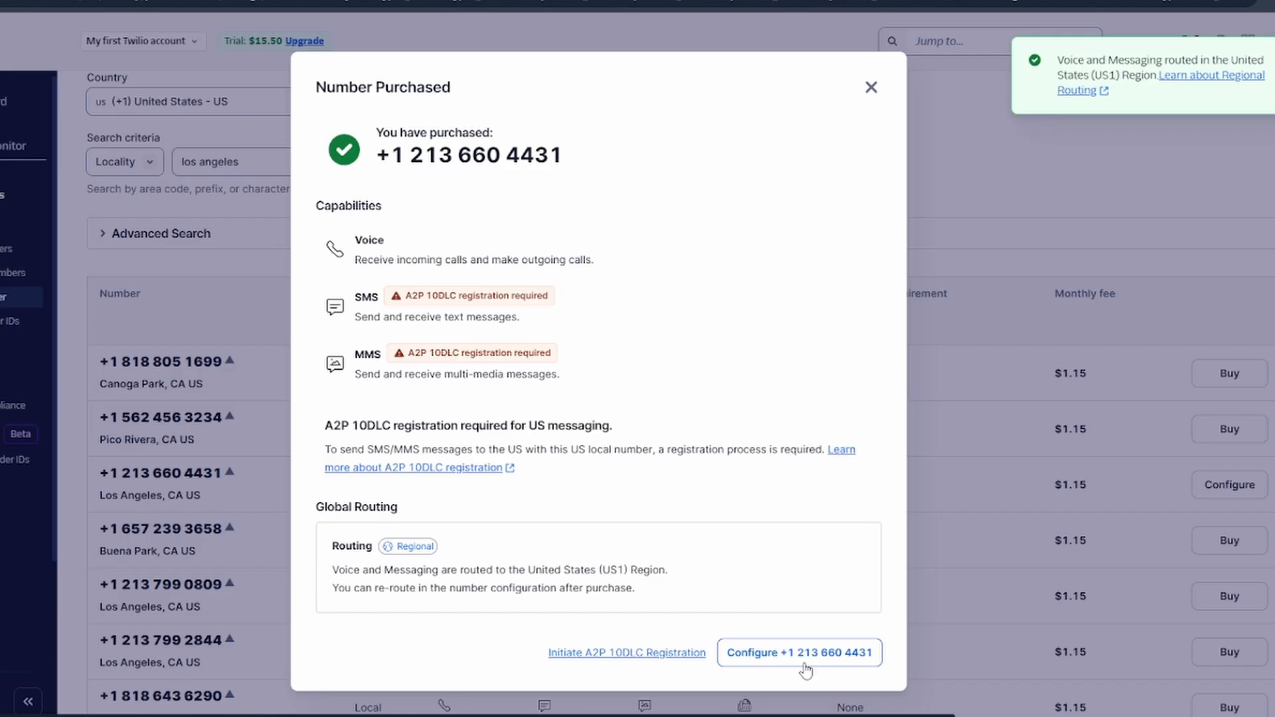
- Copy the purchased number from its Twilio configuration page into the Twilio Phone Number field of Vapi's import form
left_click(804, 657)
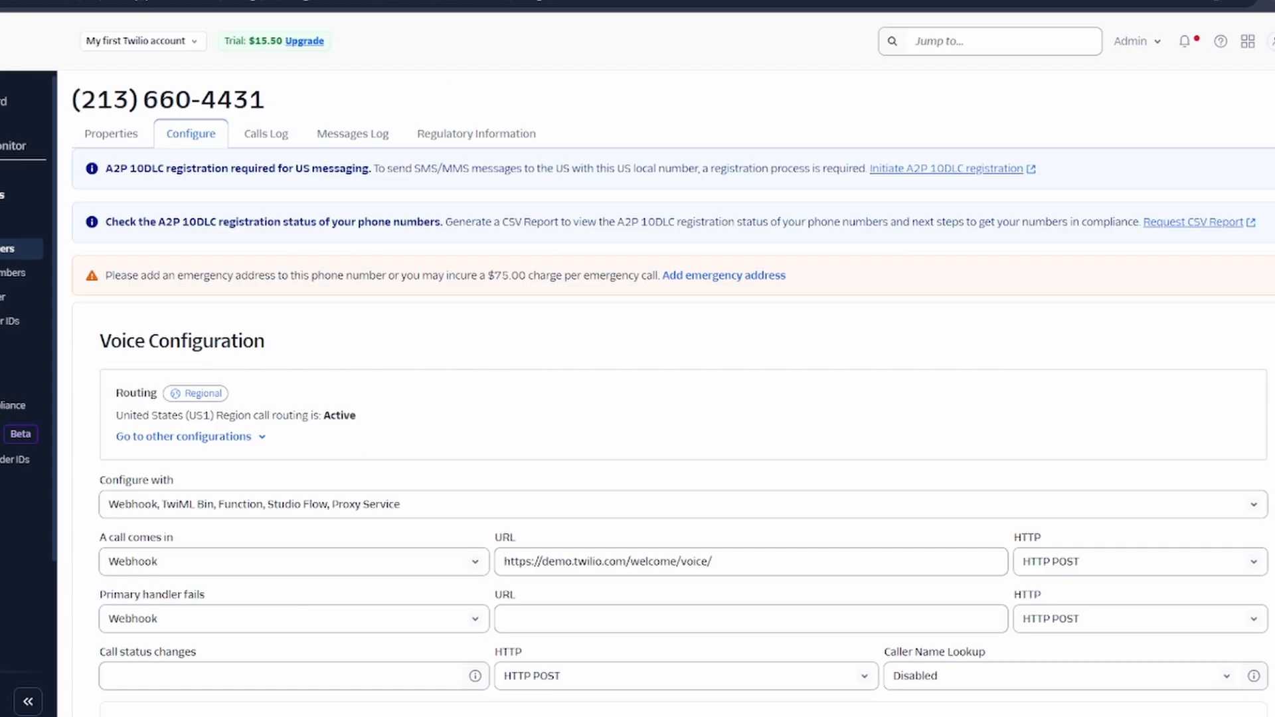
triple_click(111, 98)
key("ctrl+c")
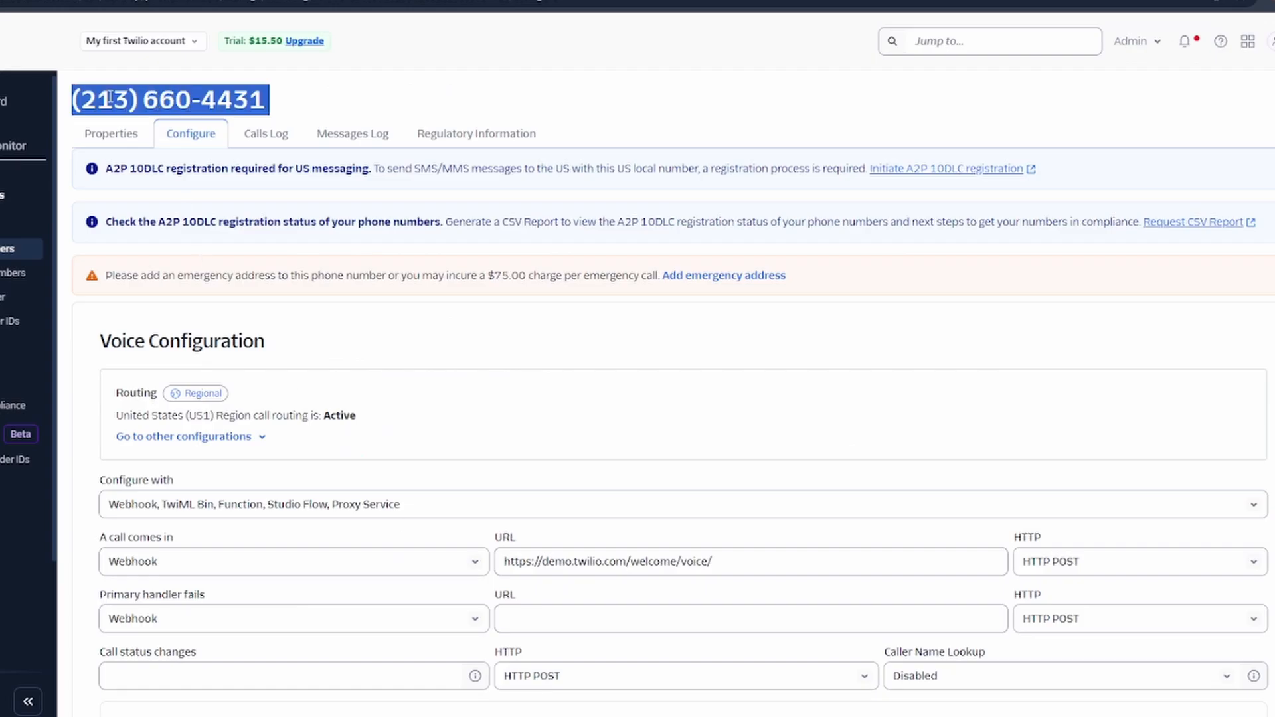
left_click(372, 1)
left_click(612, 223)
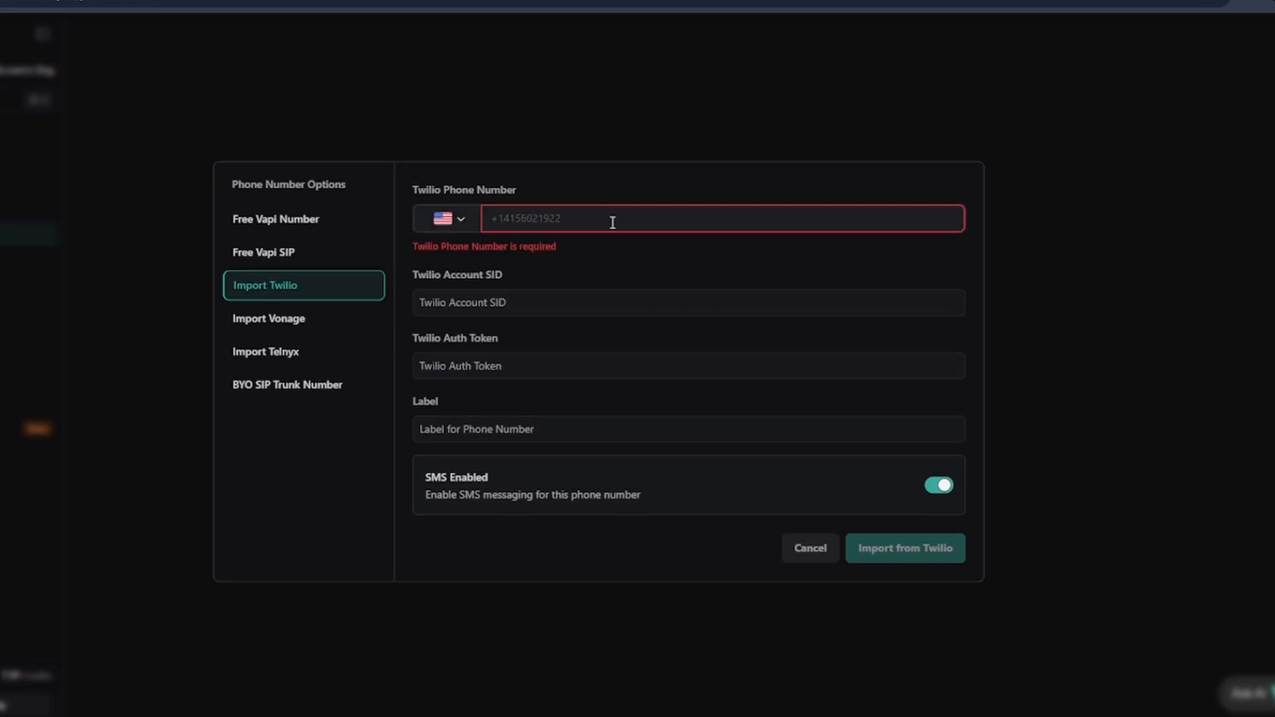
key("ctrl+v")
left_click(598, 286)
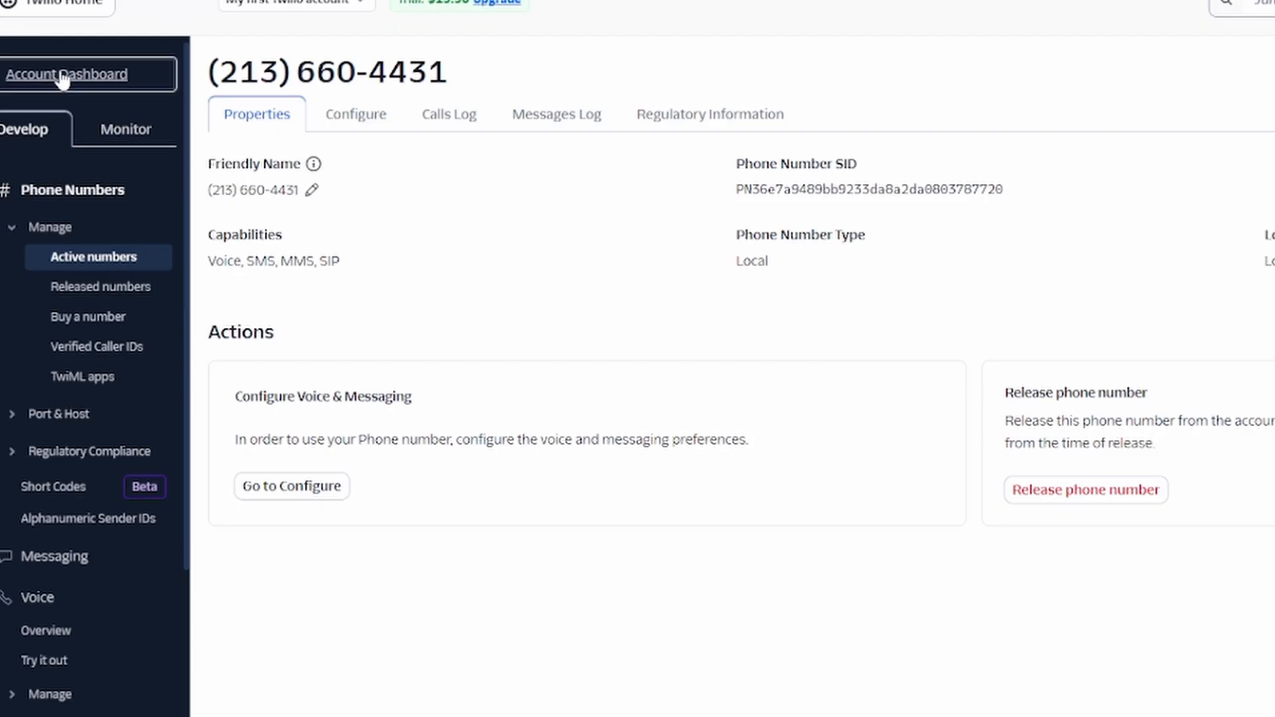
left_click(62, 77)
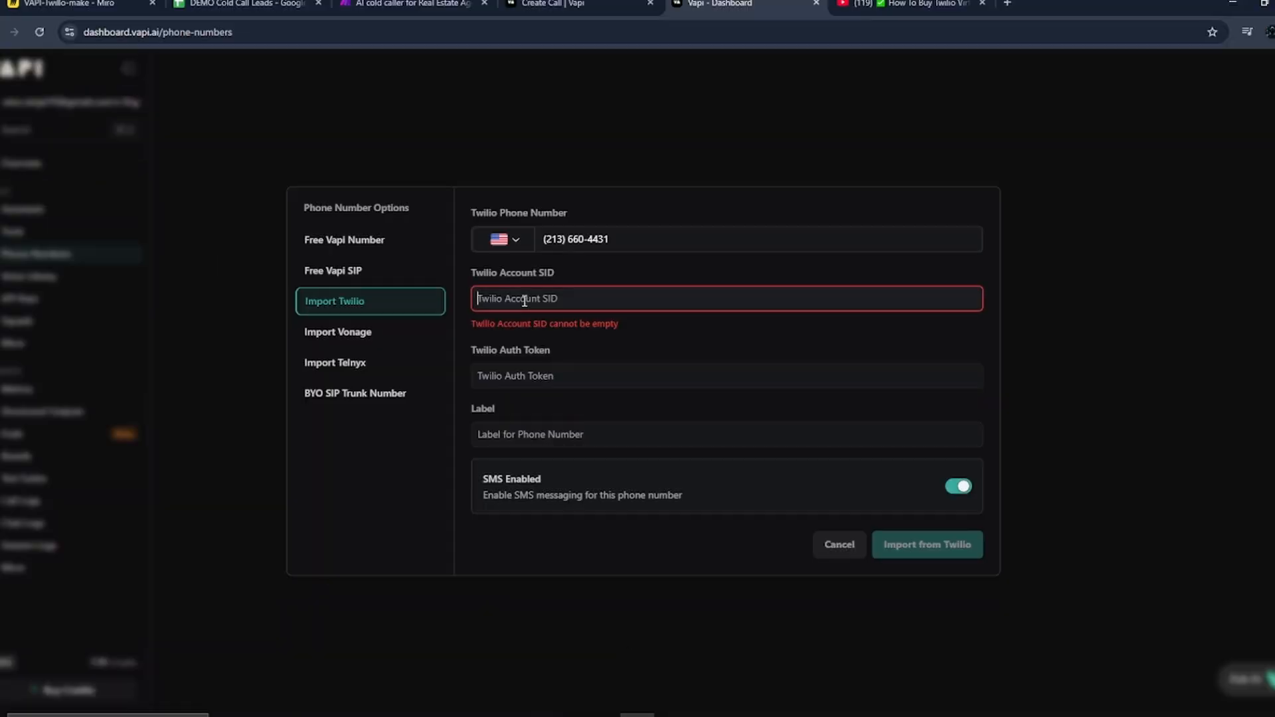
left_click(526, 302)
key("ctrl+v")
left_click(570, 357)
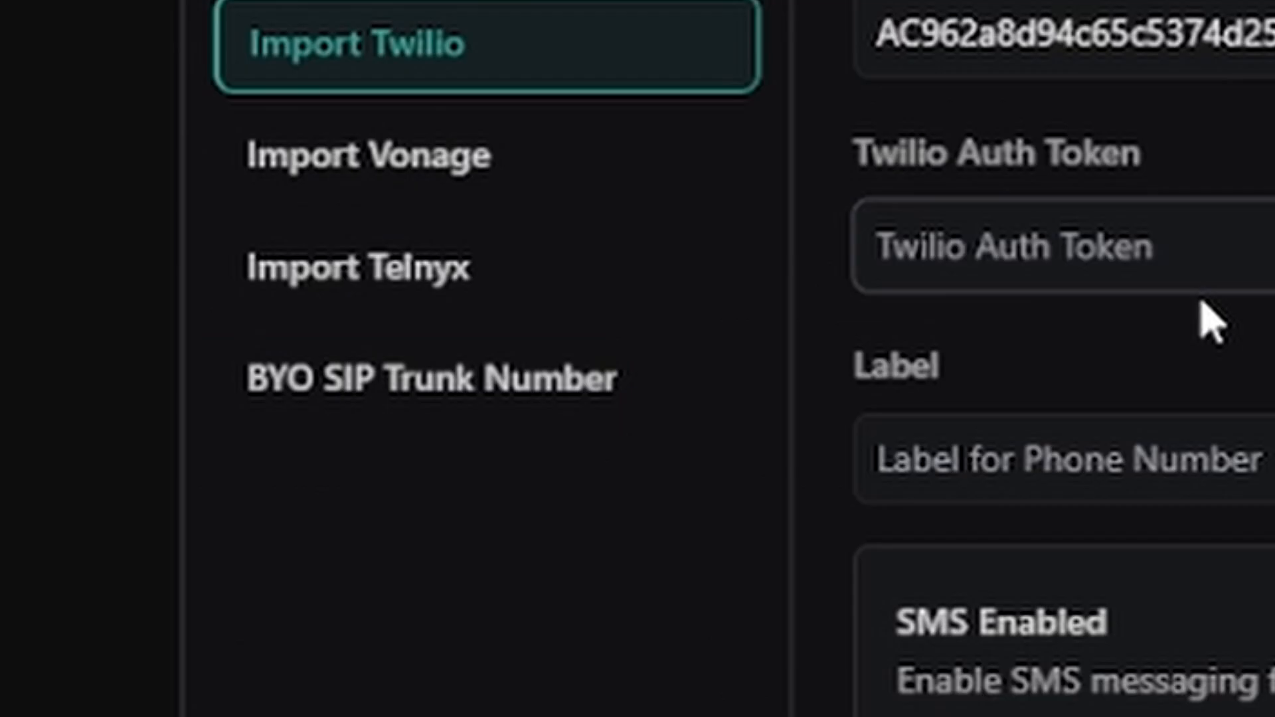
key("ctrl+v")
key("Tab")
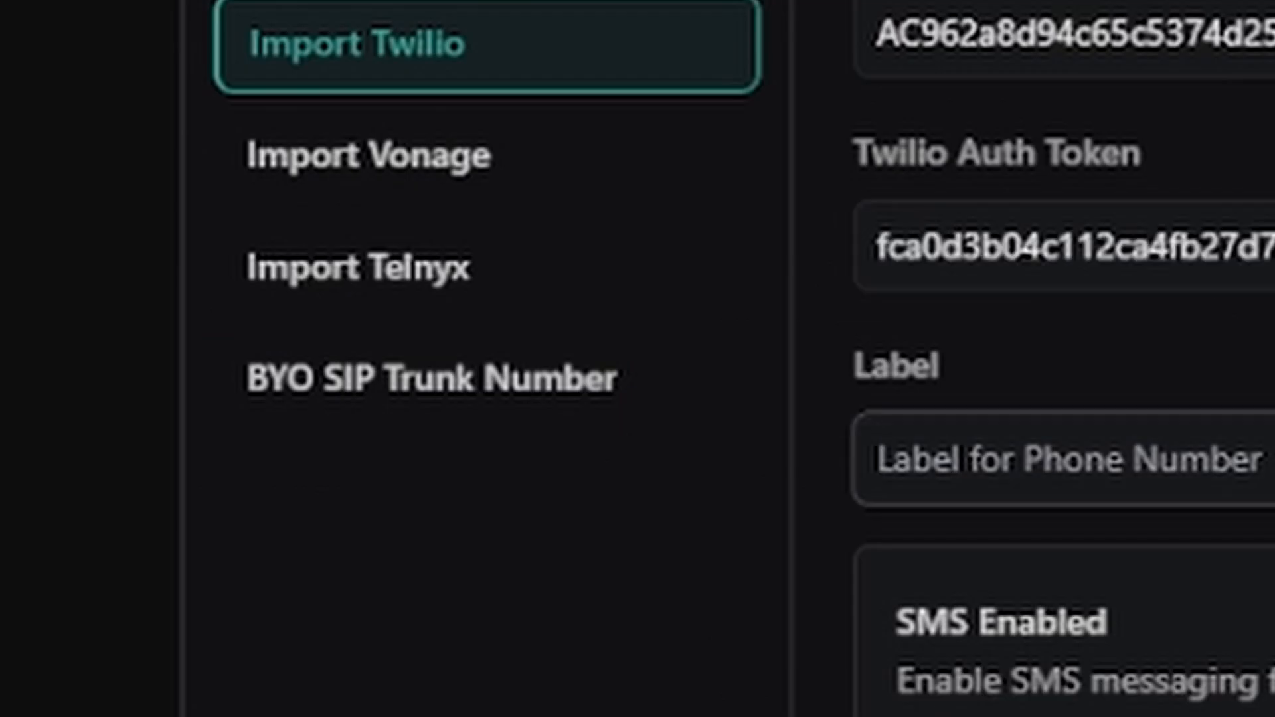
- Label the phone number "real estate", disable SMS messaging and import it from Twilio
type("real e")
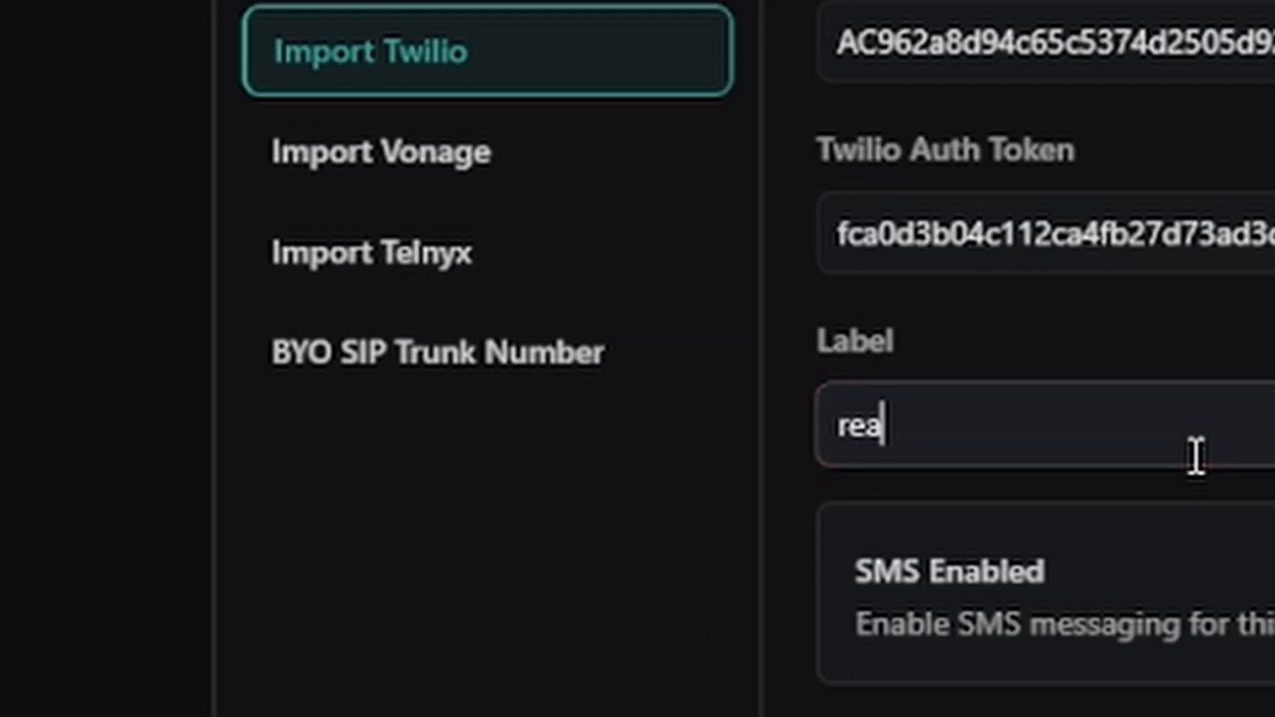
type("state")
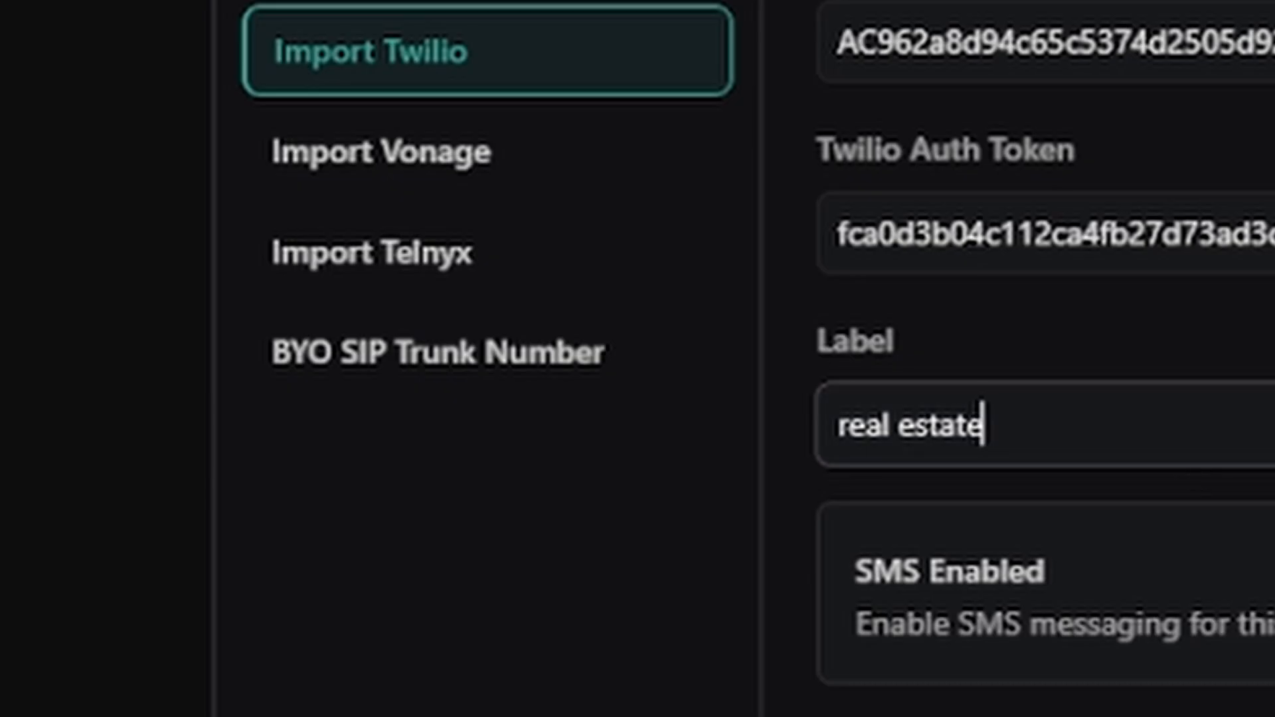
left_click(1053, 340)
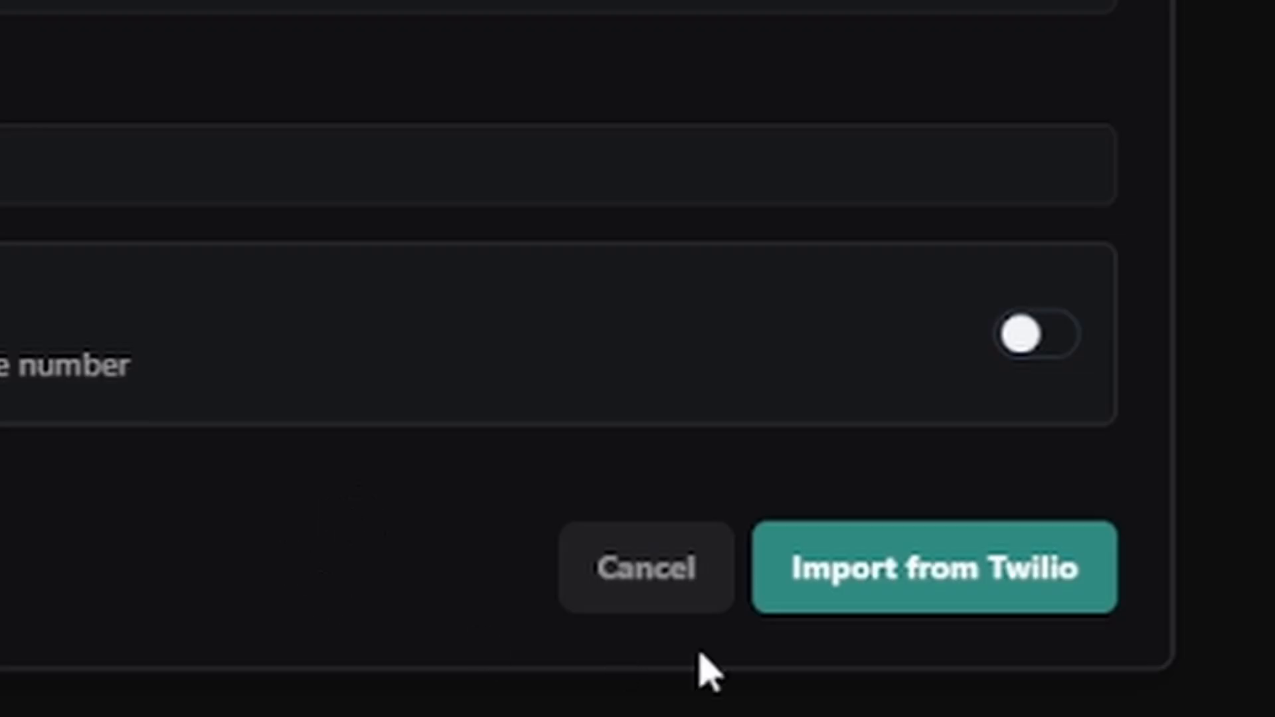
left_click(940, 583)
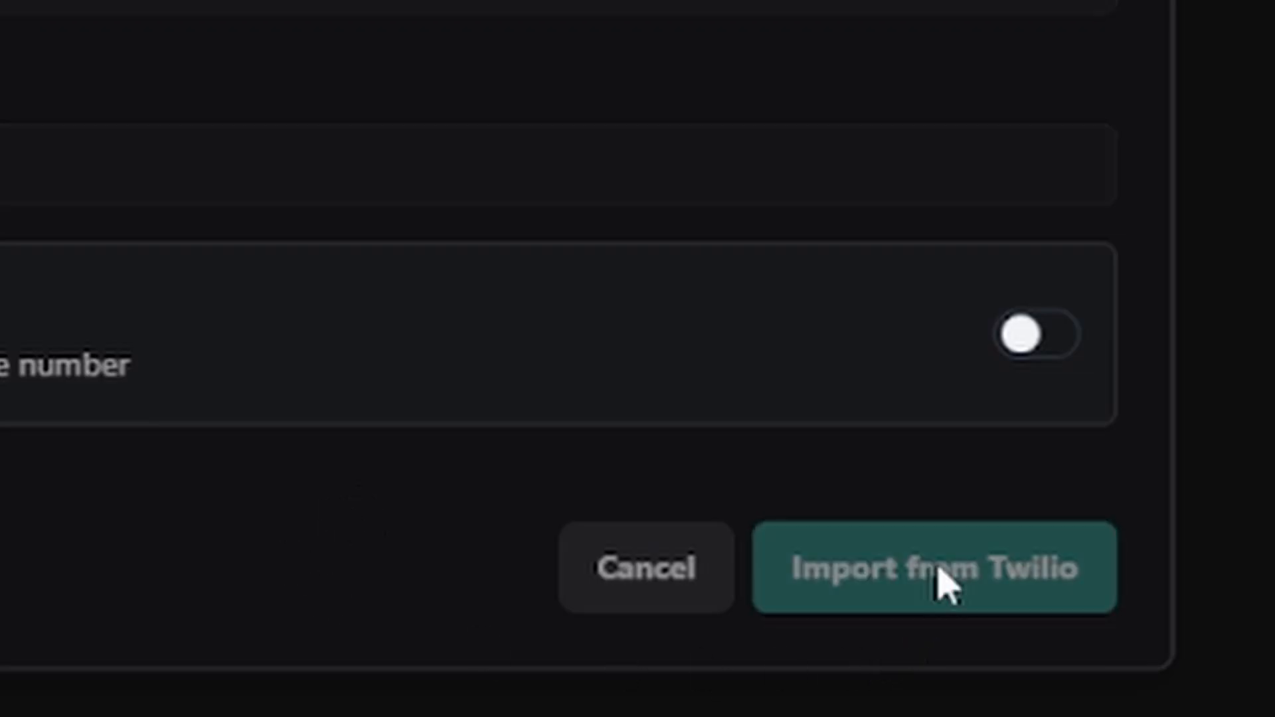
- In Vapi's Create Call API reference, add the number and name properties to the customer object
left_click(51, 257)
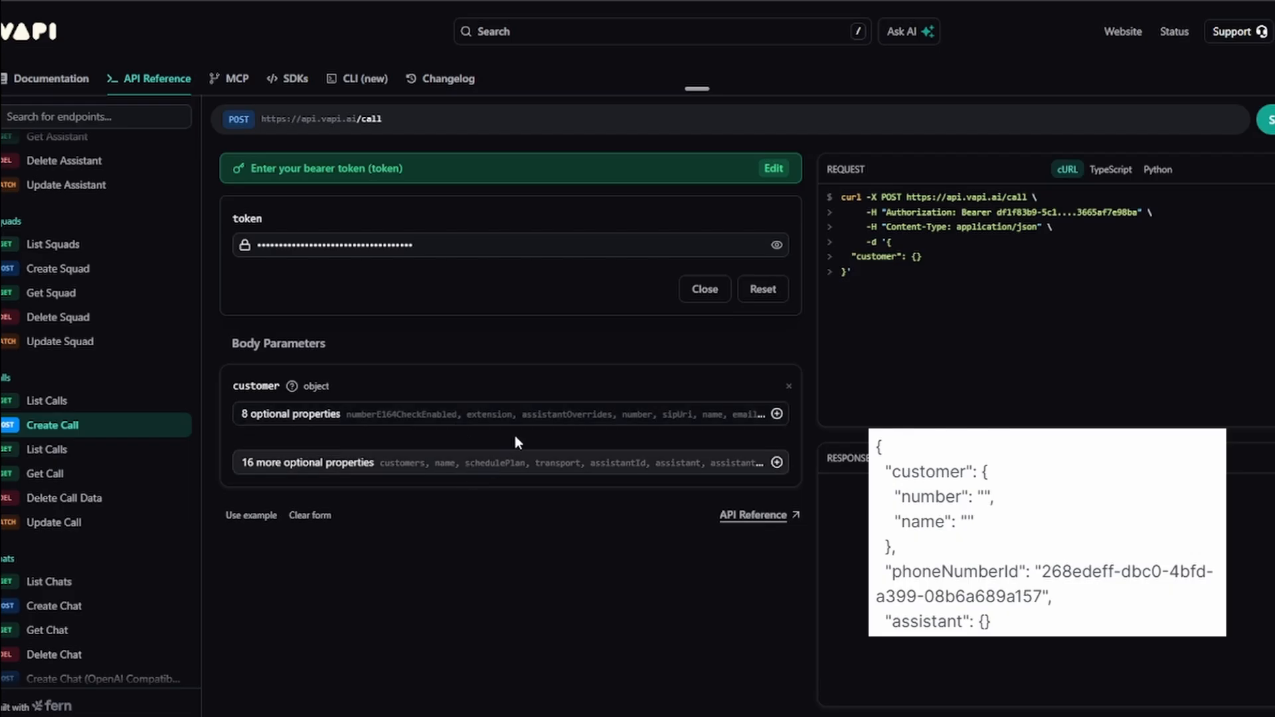
left_click(566, 419)
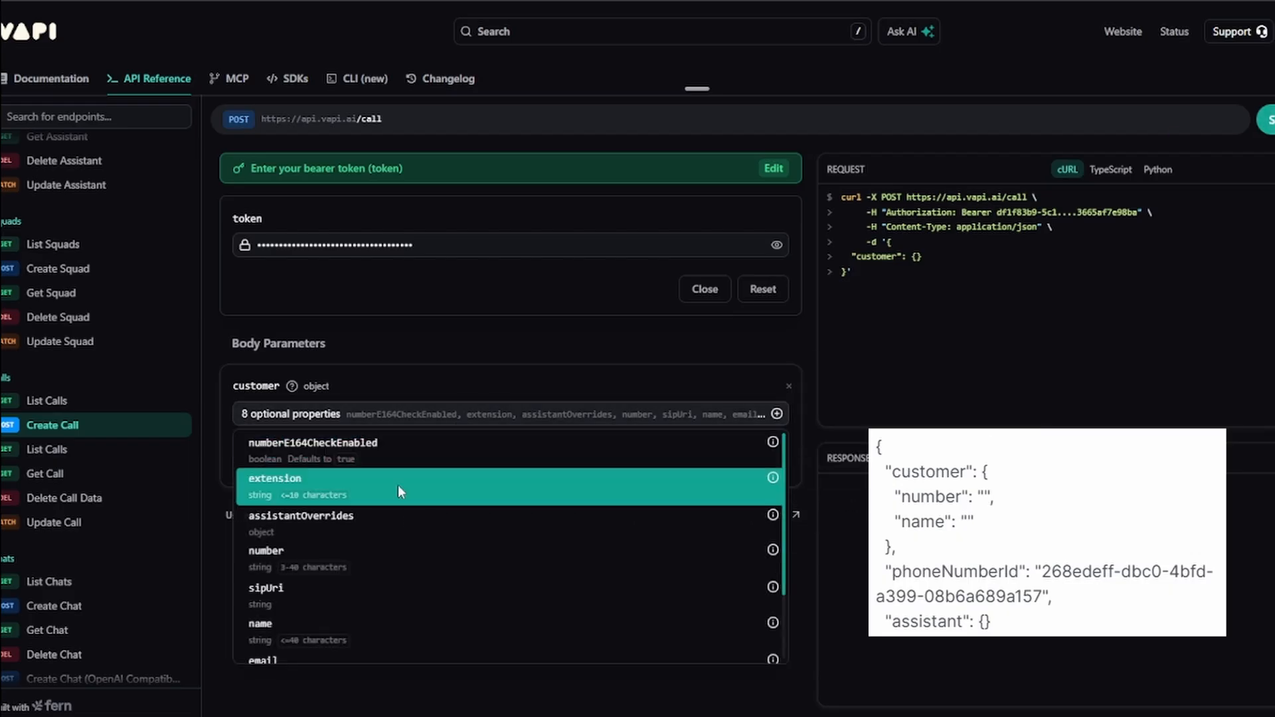
left_click(405, 558)
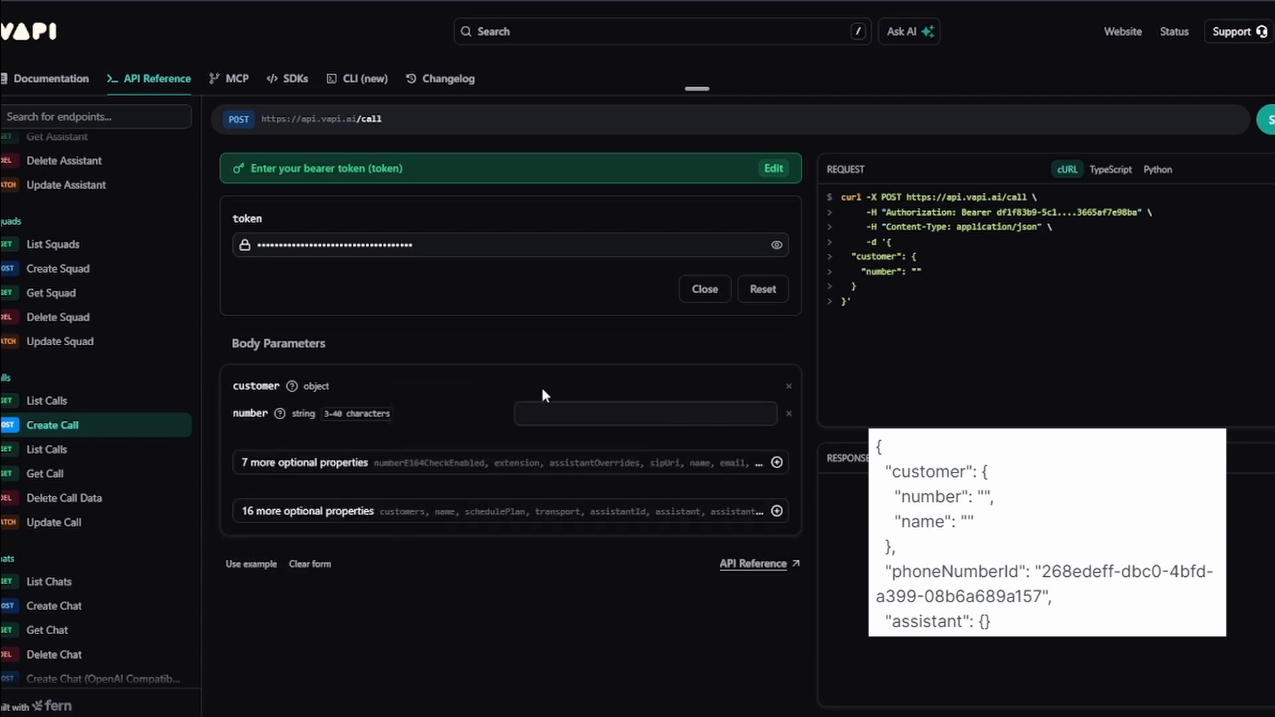
left_click(482, 467)
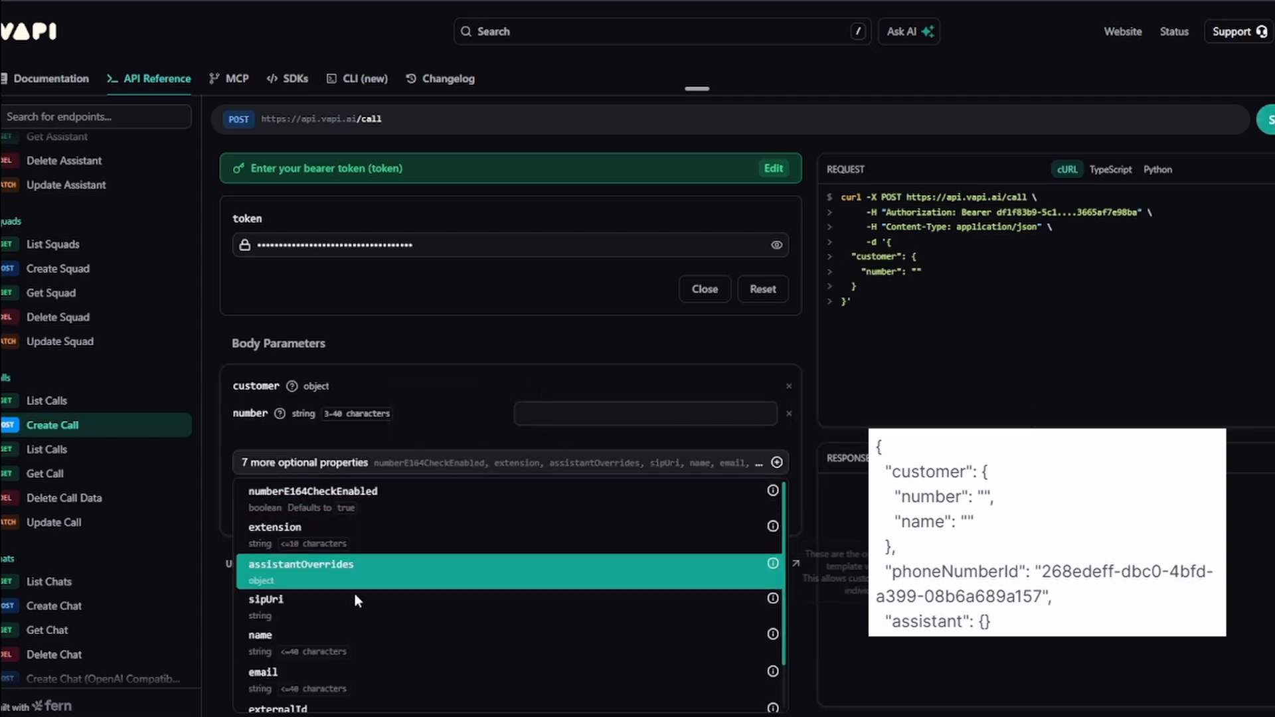
left_click(394, 636)
- Add the phoneNumberId and assistant properties to the Create Call body parameters
left_click(578, 561)
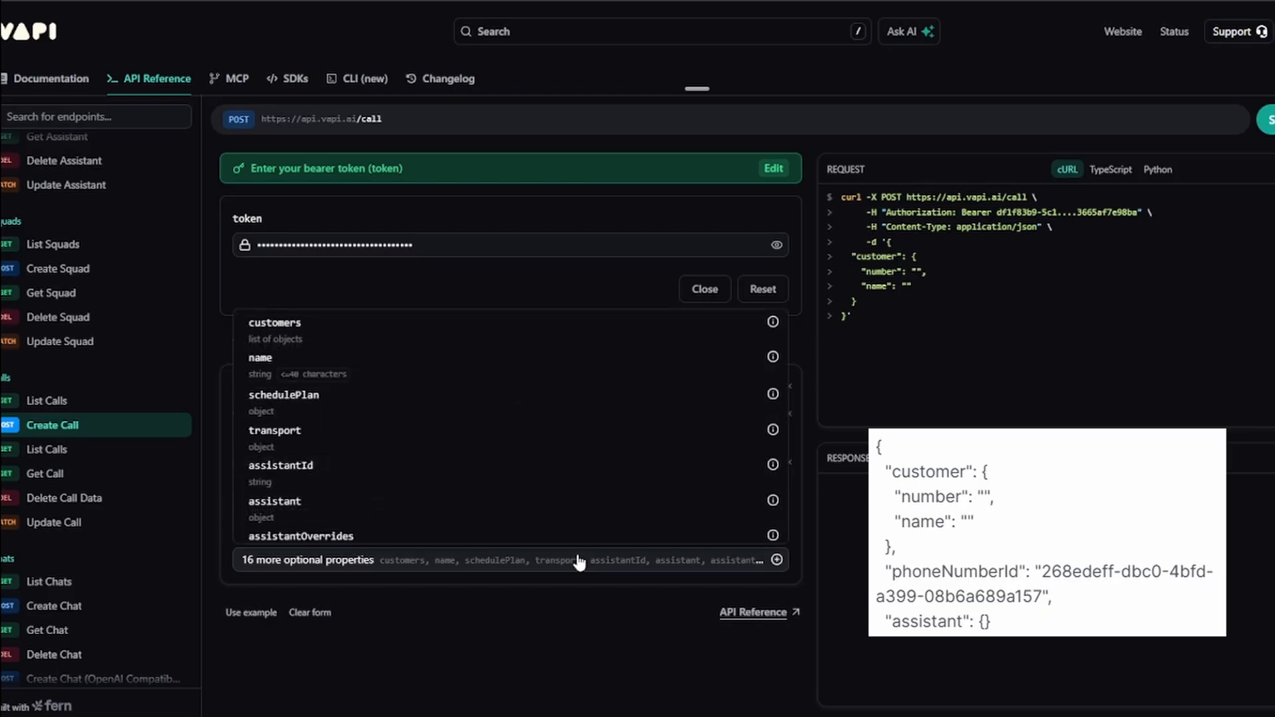
scroll(454, 456, "down", 2)
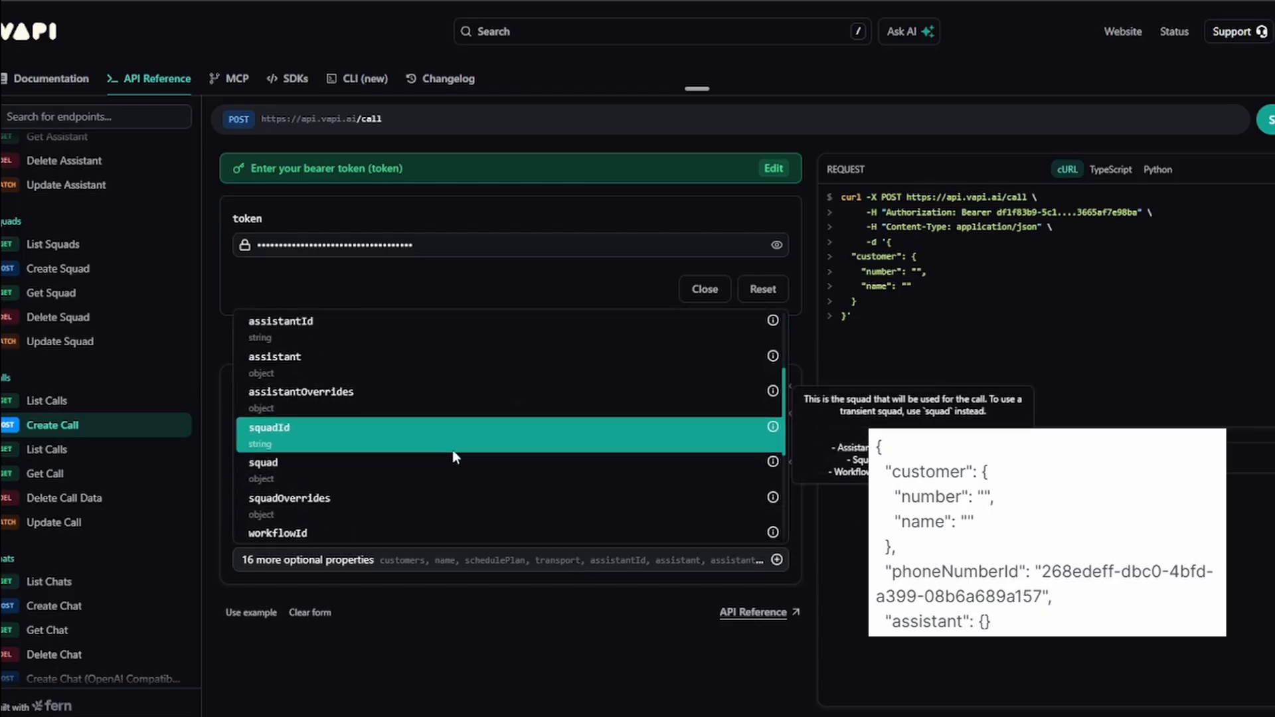
scroll(423, 471, "down", 3)
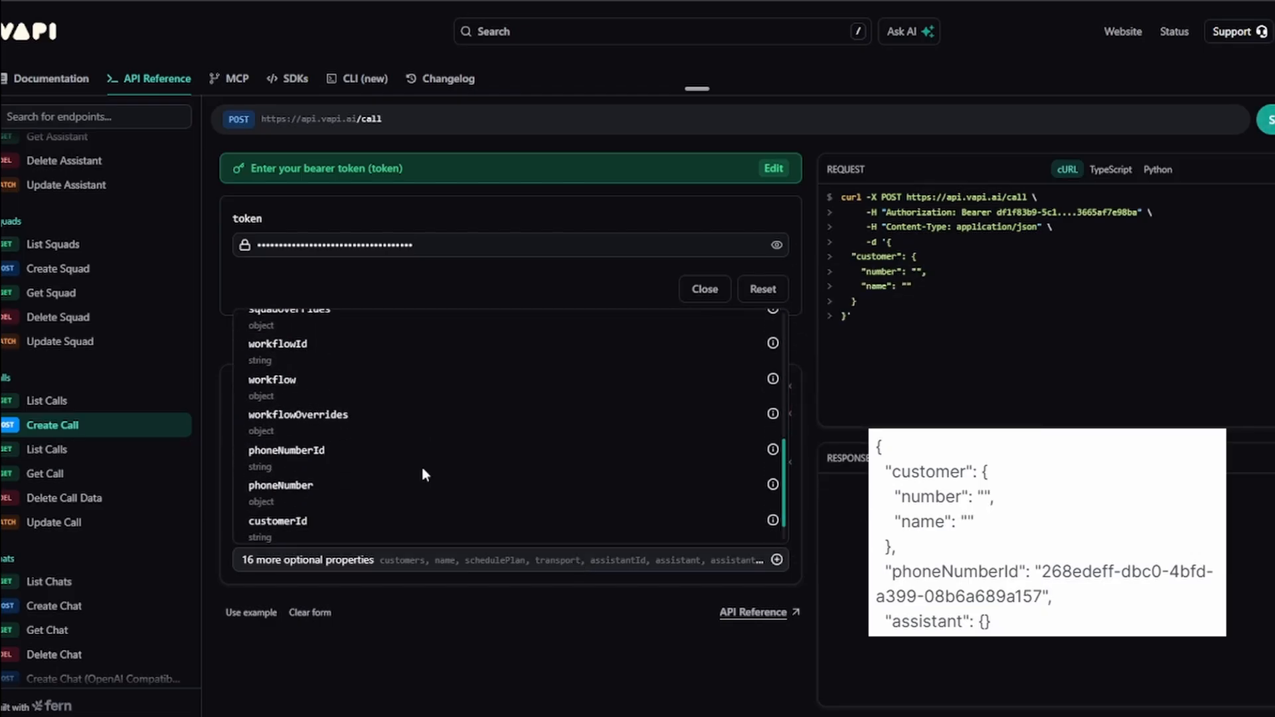
left_click(378, 457)
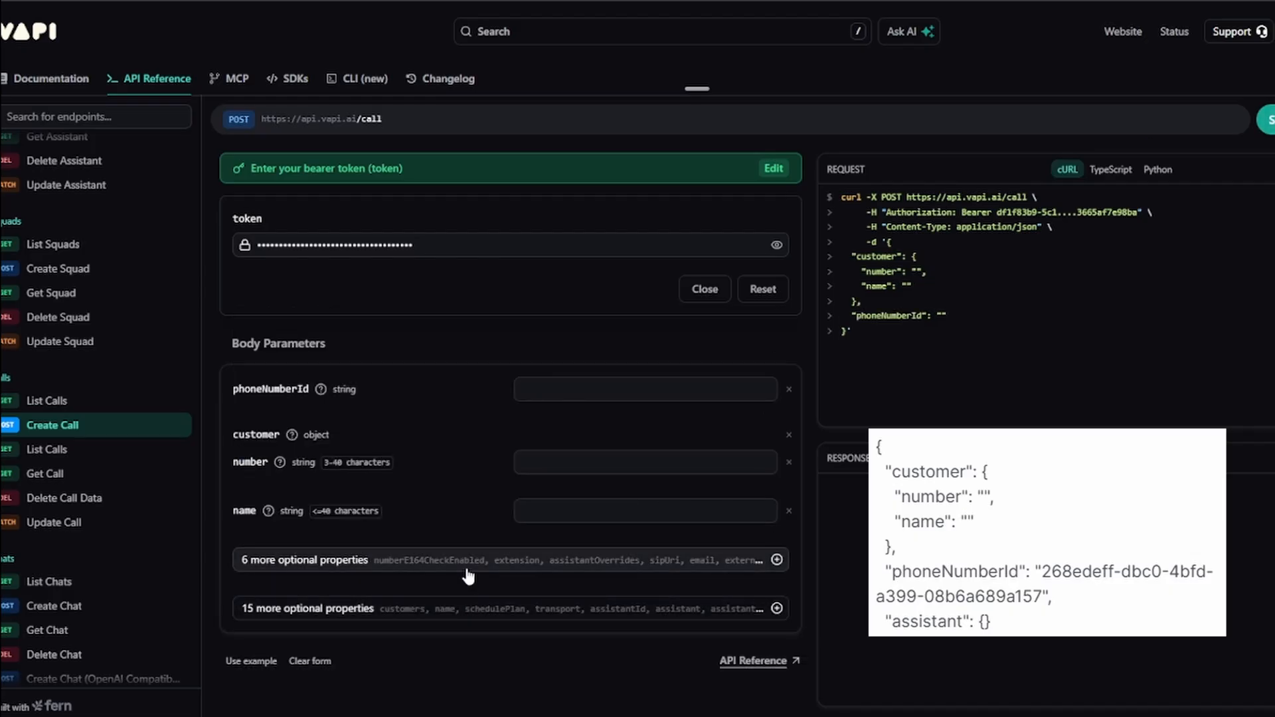
mouse_move(473, 610)
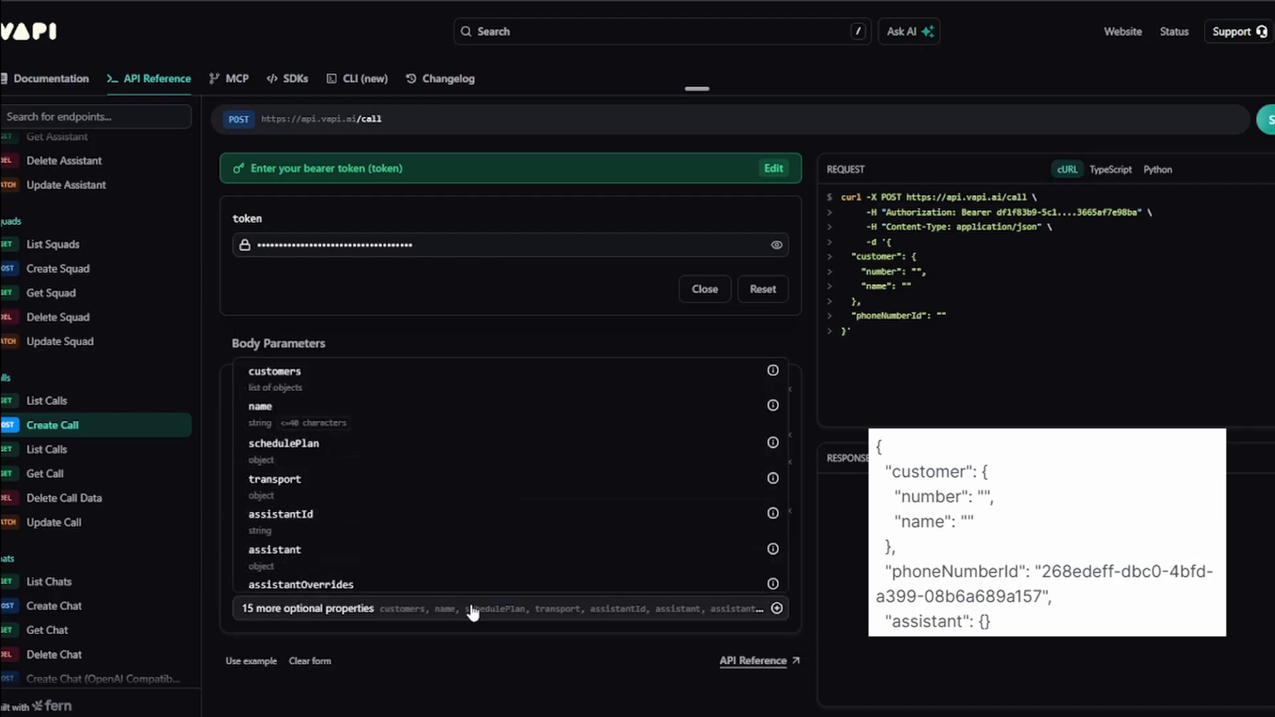
left_click(462, 554)
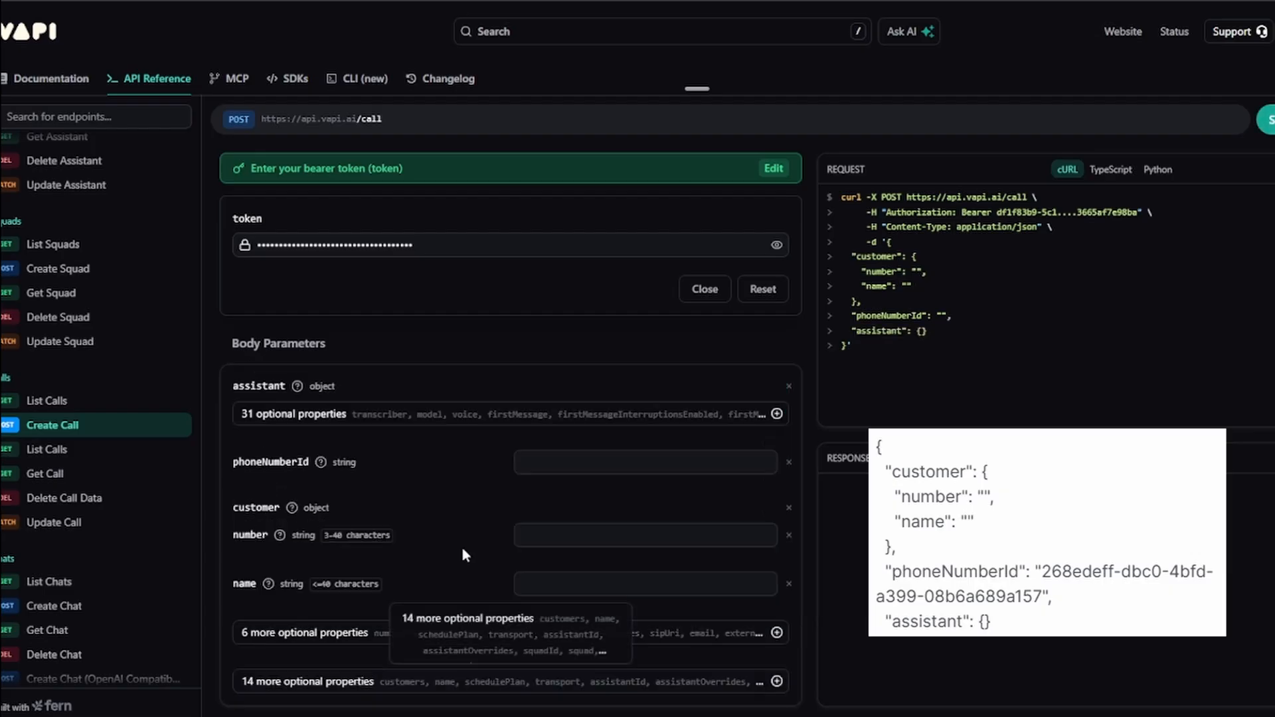
- Copy the imported phone number's ID from the Vapi dashboard into the phoneNumberId parameter of the Create Call request
left_click_drag(958, 352, 839, 199)
left_click(934, 366)
scroll(576, 440, "down", 1)
left_click(590, 428)
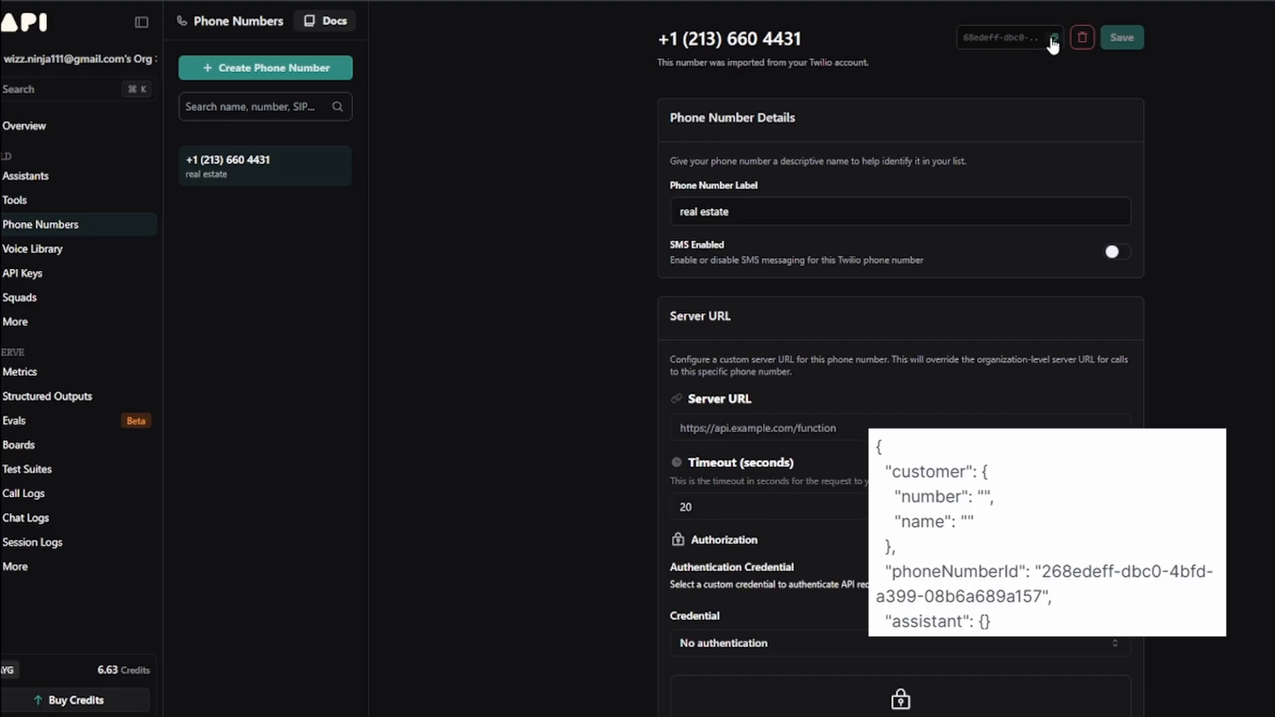
left_click(1054, 38)
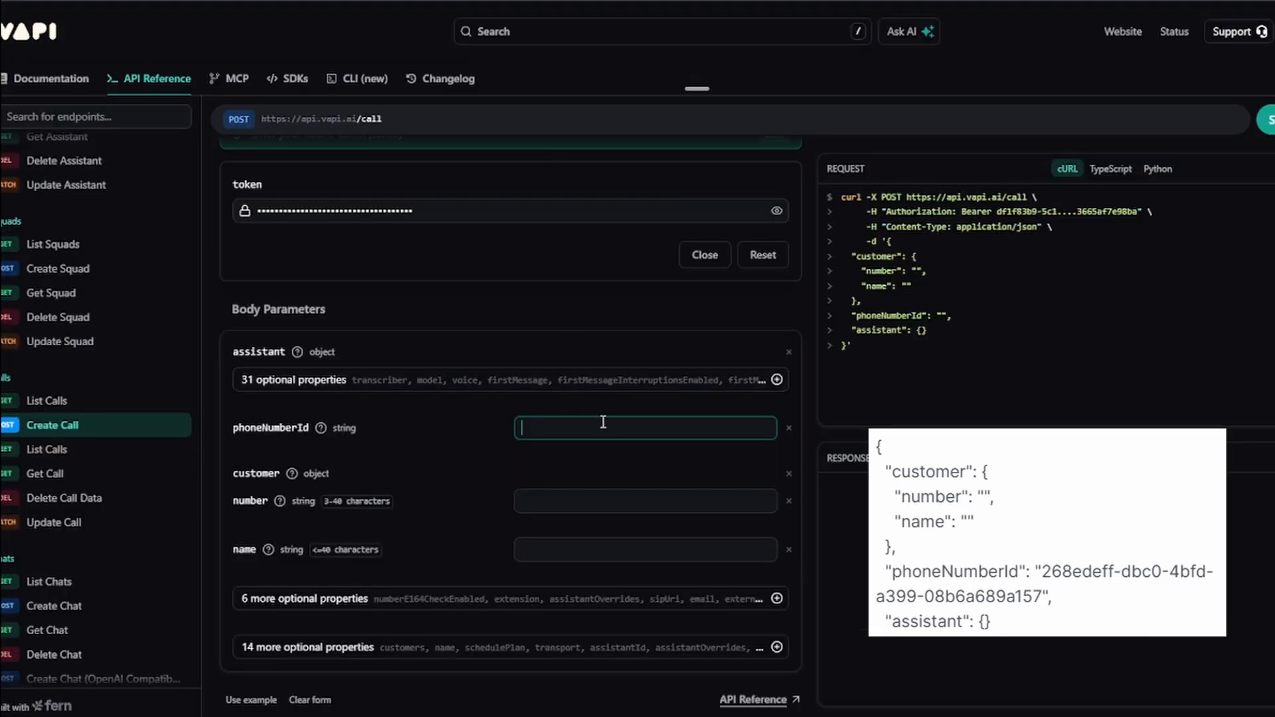
key("ctrl+v")
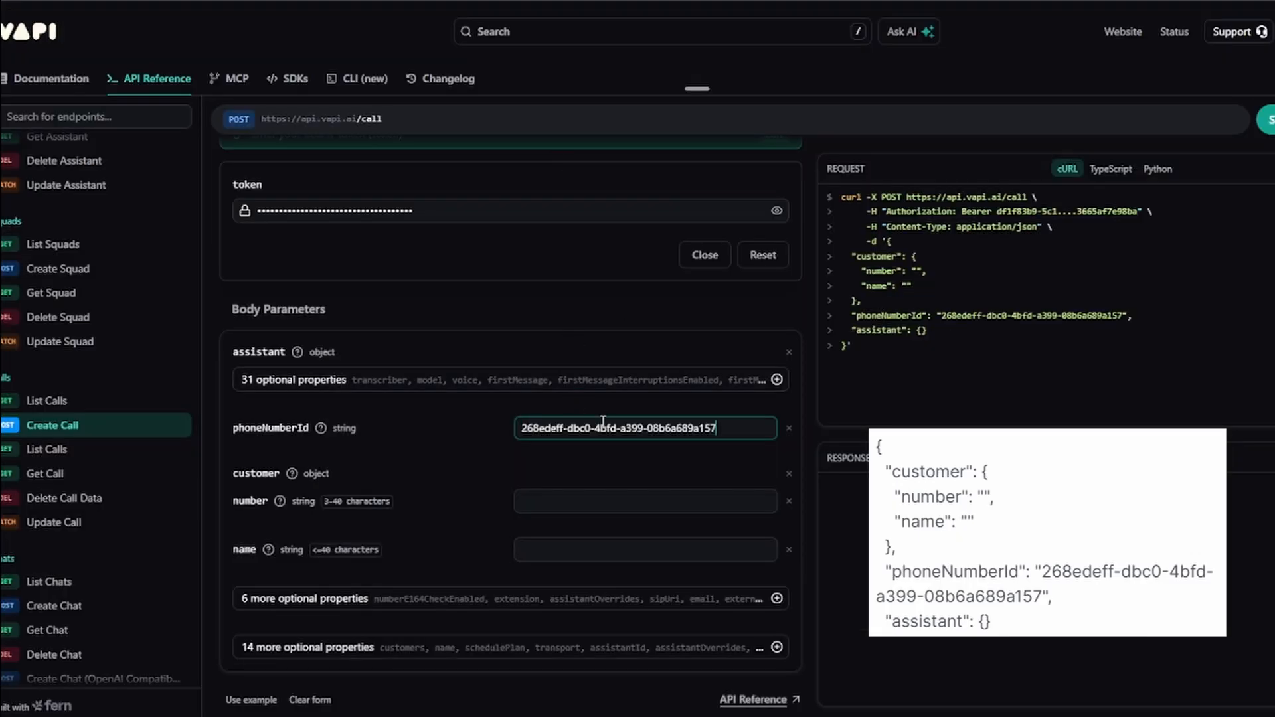
left_click(1006, 405)
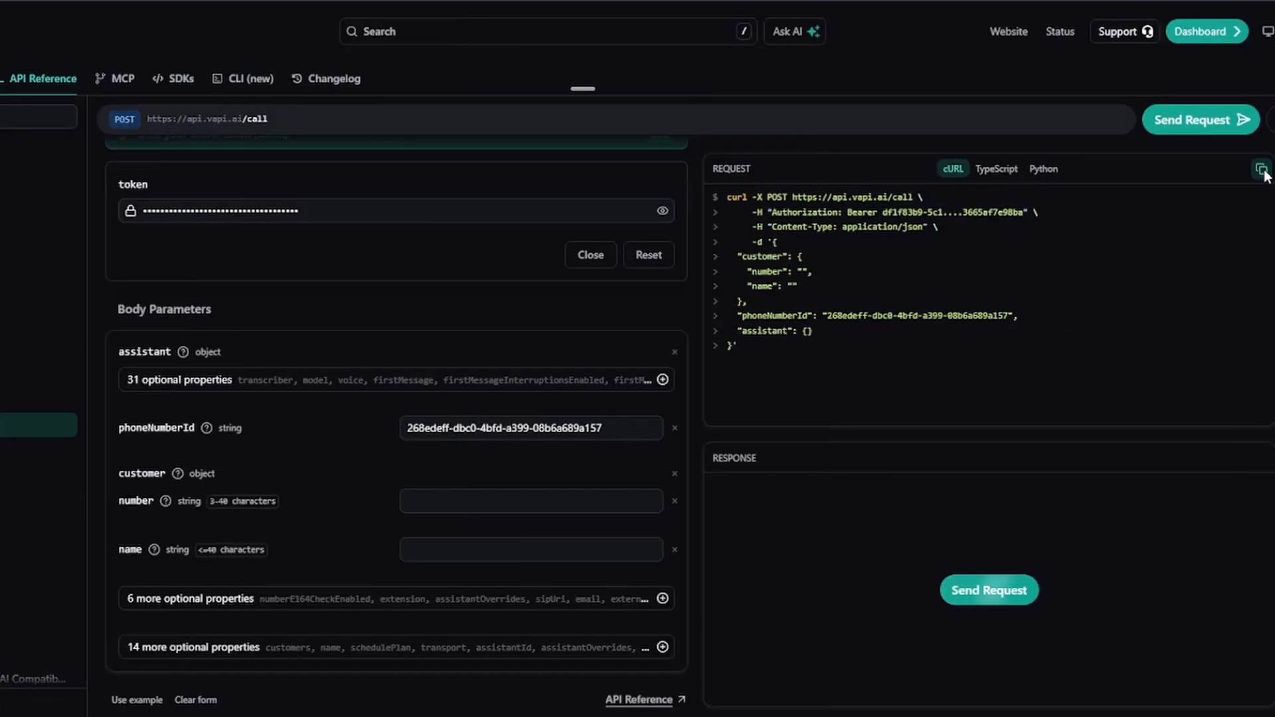
- Copy the generated Create Call request from Vapi's API reference and place its JSON body in the Make HTTP module's request content
left_click(1262, 170)
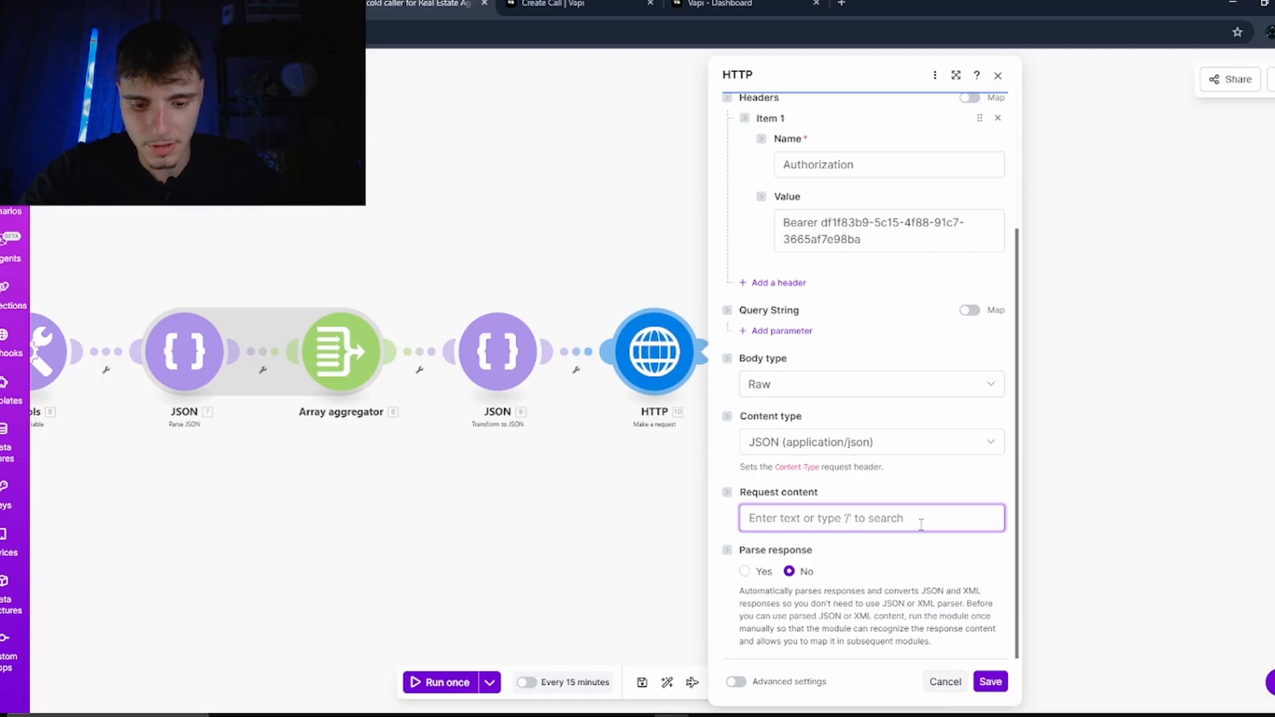
key("ctrl+v")
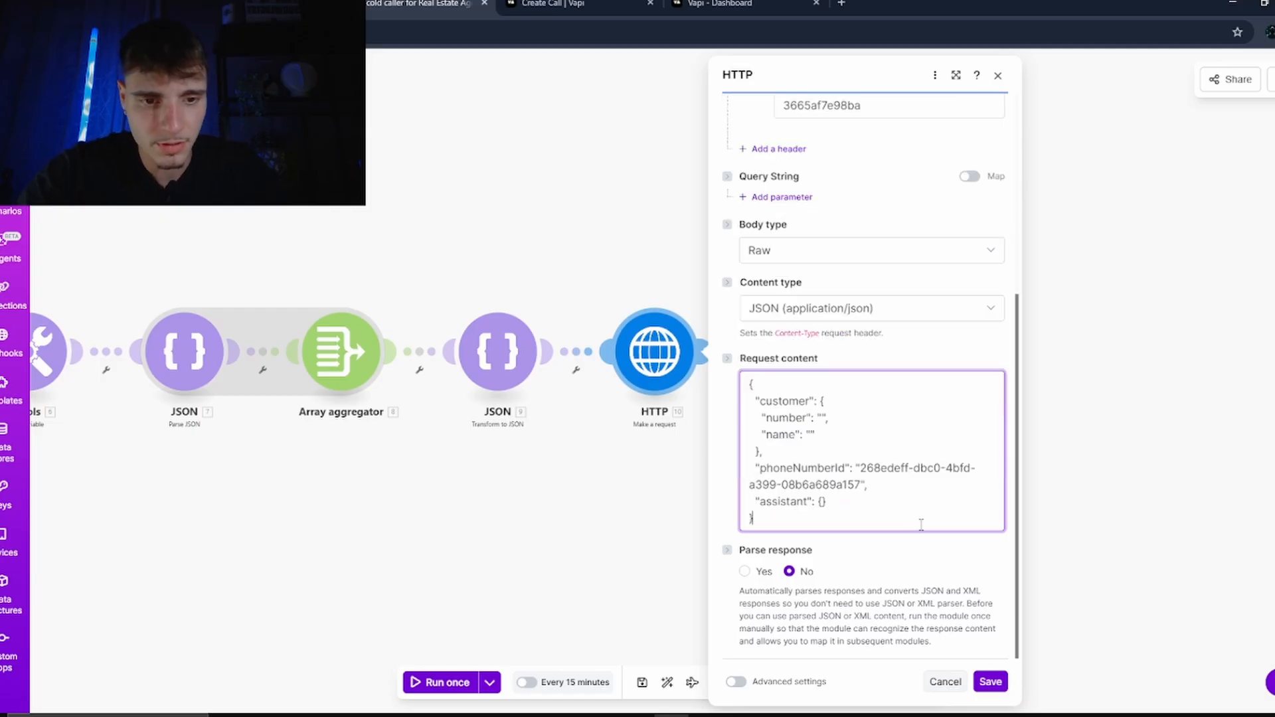
- Map the request's customer number to + and Iterator NUMBER (B), name to NAME (A) and assistant to the JSON string, then save the module
left_click(822, 503)
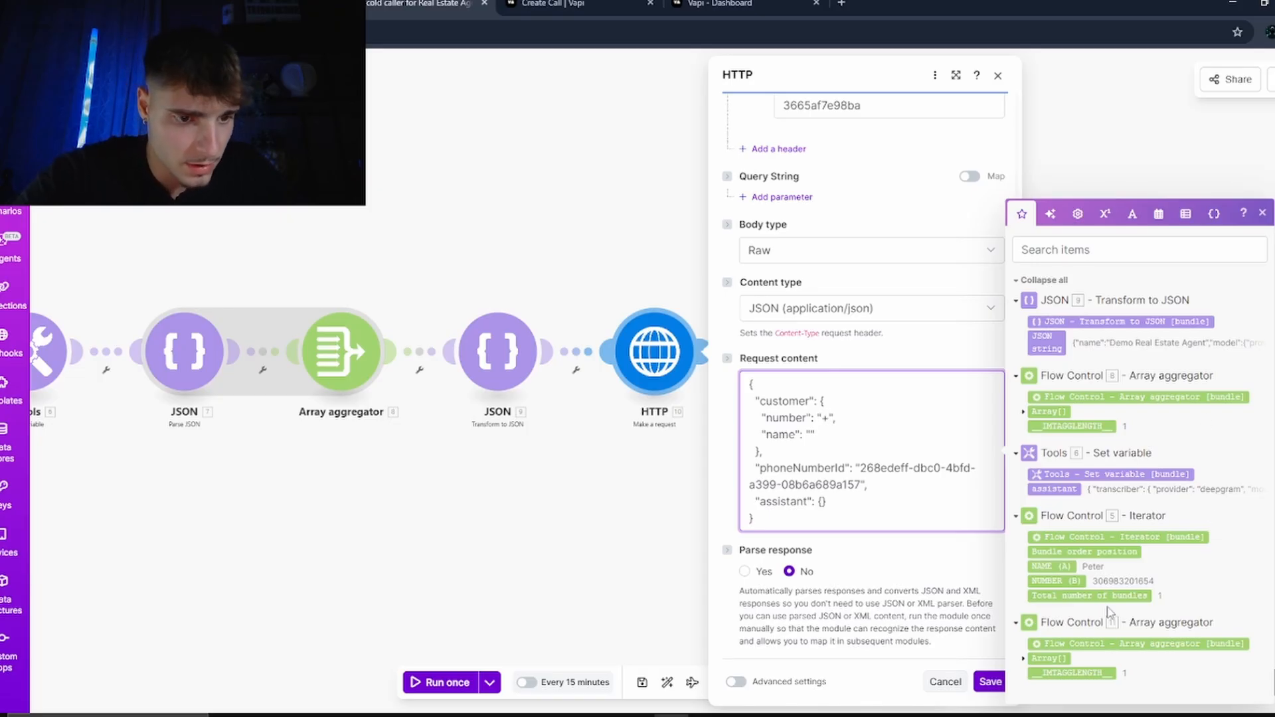
left_click(1070, 582)
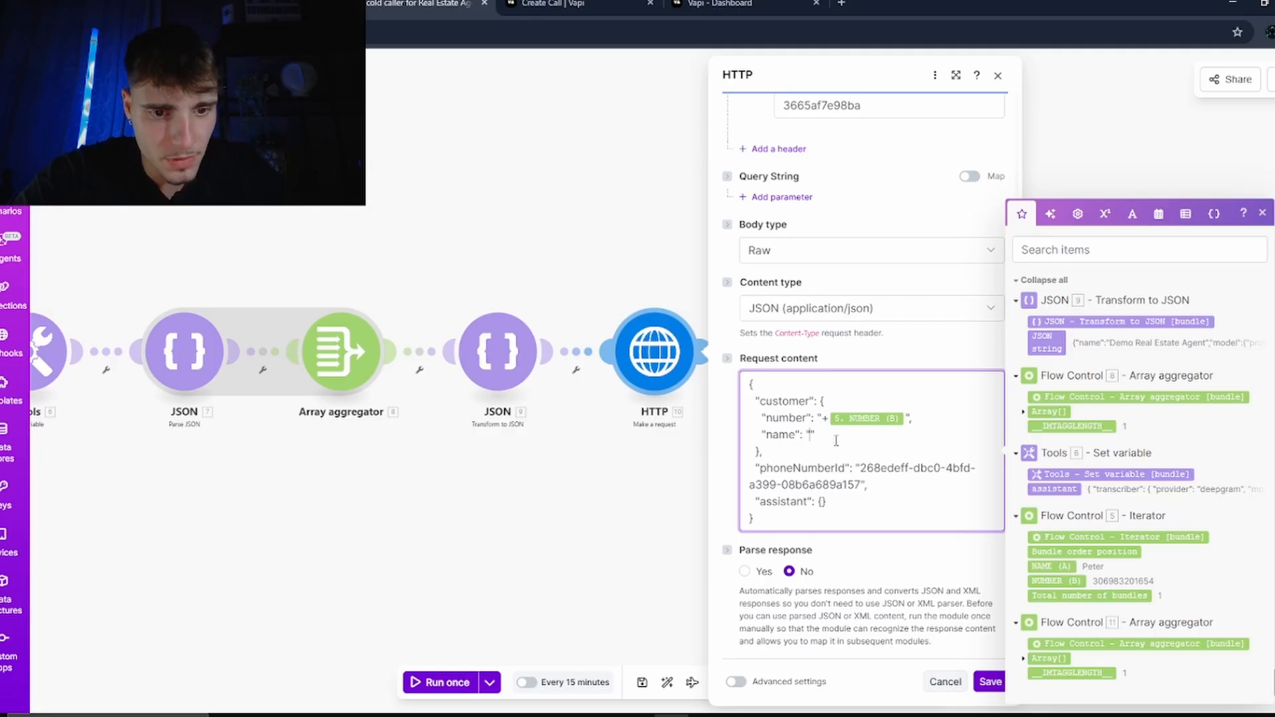
left_click(1066, 566)
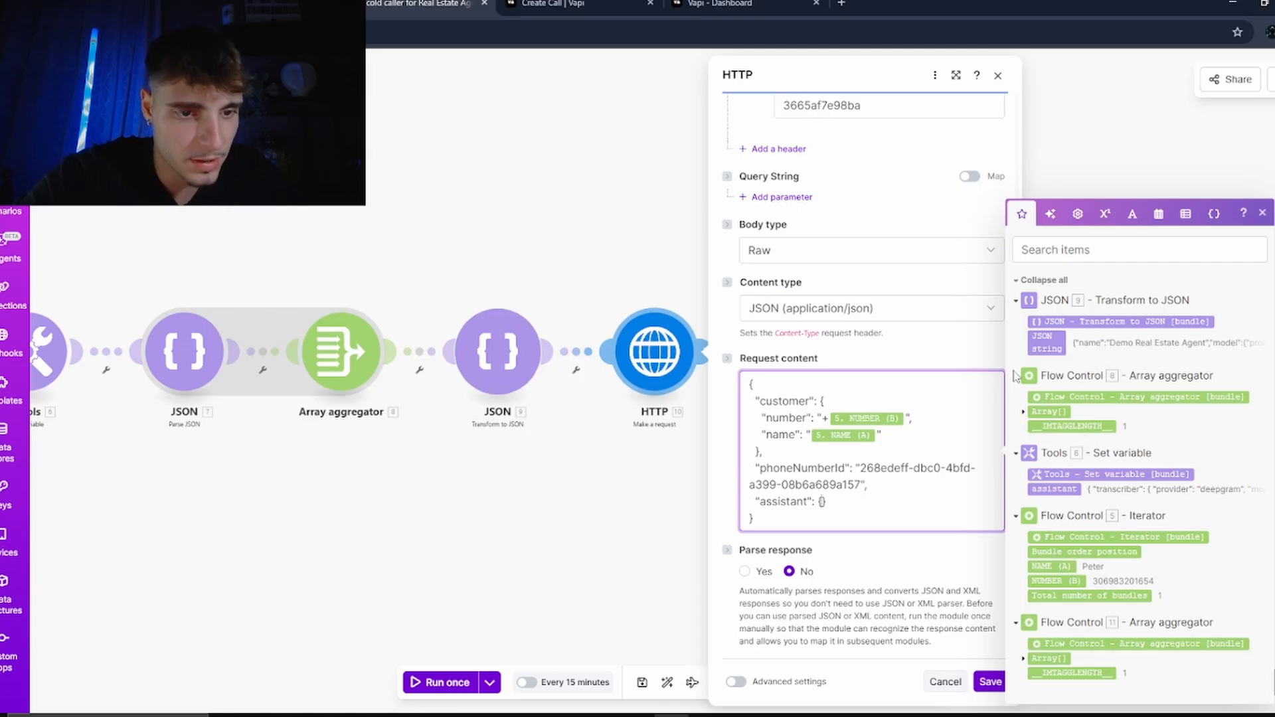
left_click(1046, 342)
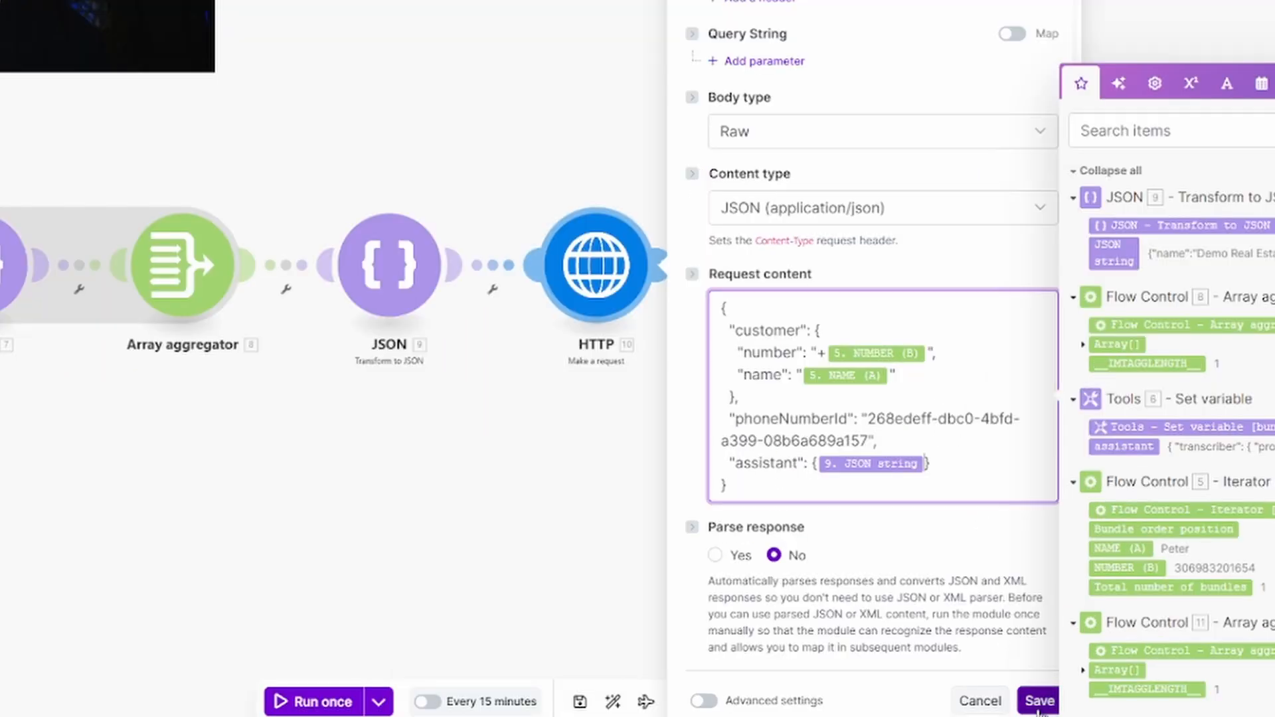
left_click(990, 682)
- Save the cold caller scenario and run it once
left_click_drag(178, 520, 811, 518)
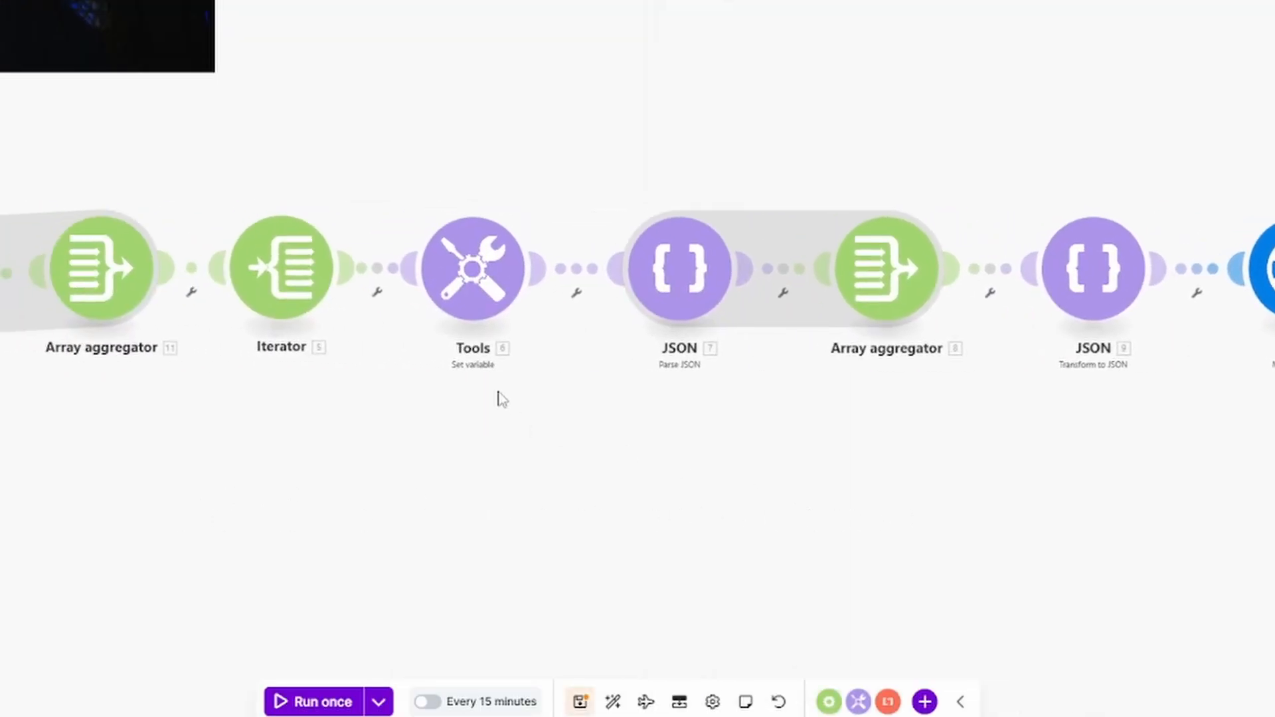
left_click(477, 292)
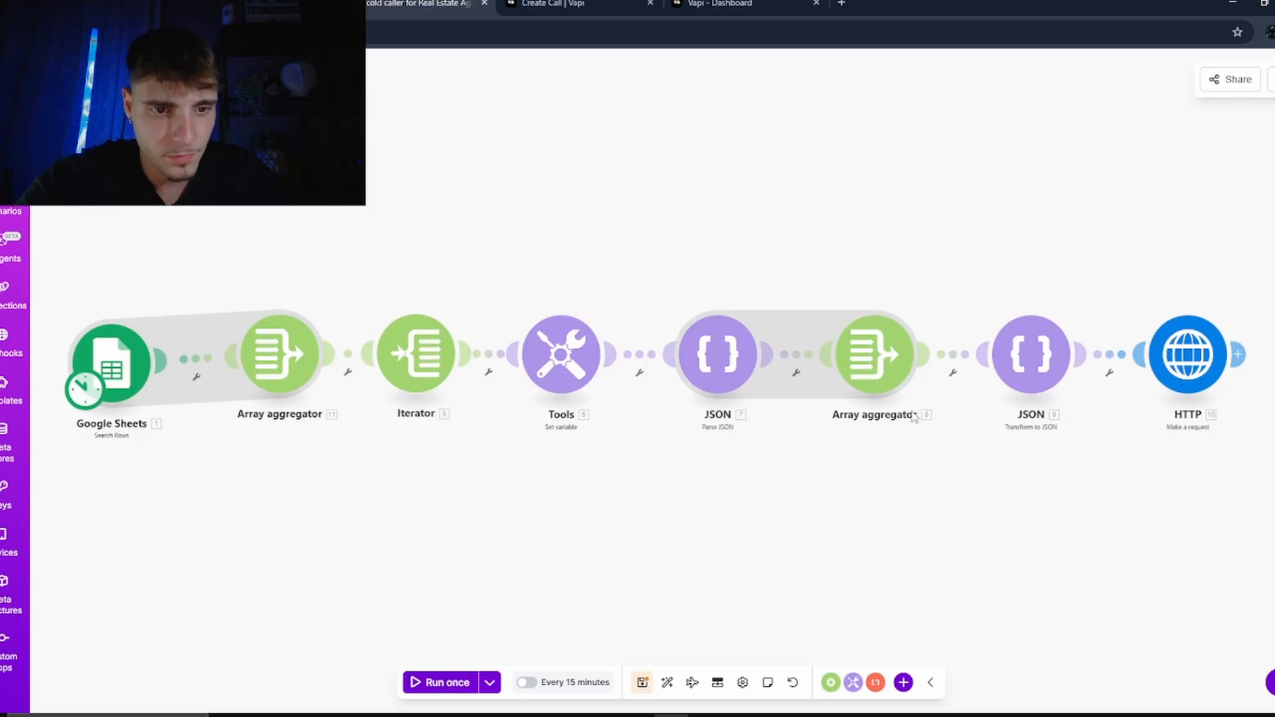
left_click(718, 354)
left_click(933, 413)
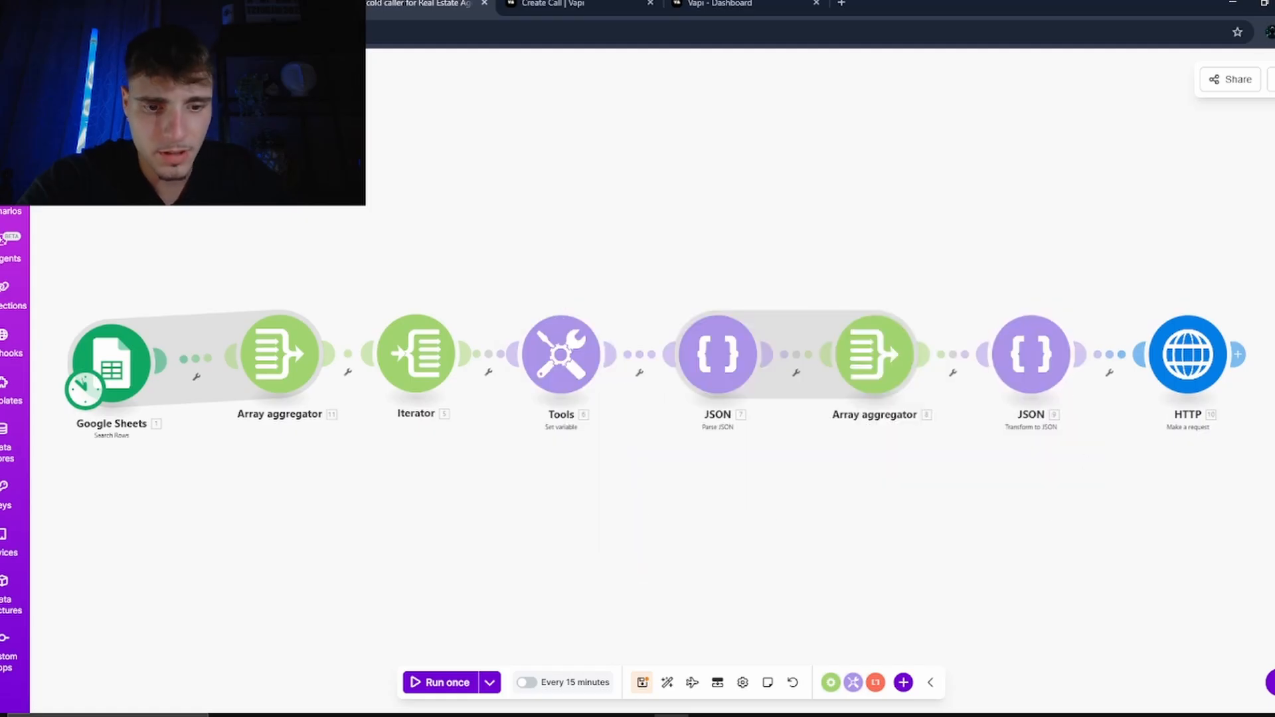
left_click(642, 682)
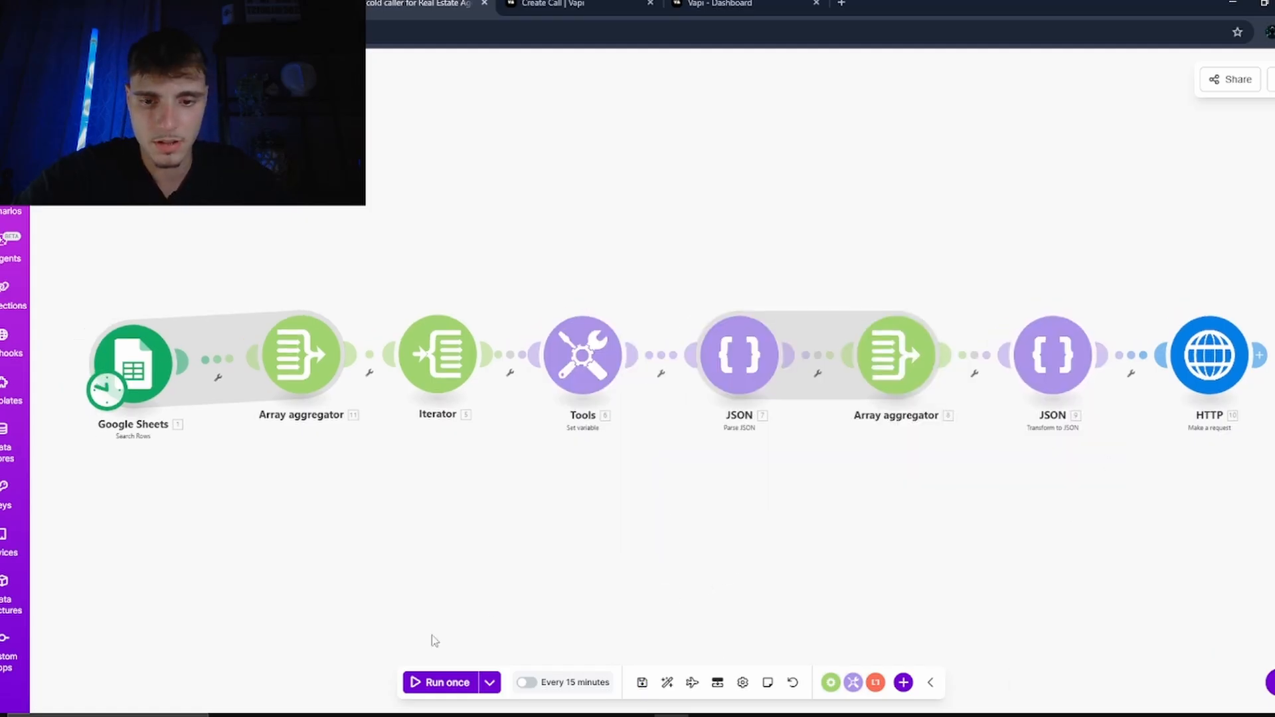
left_click(442, 682)
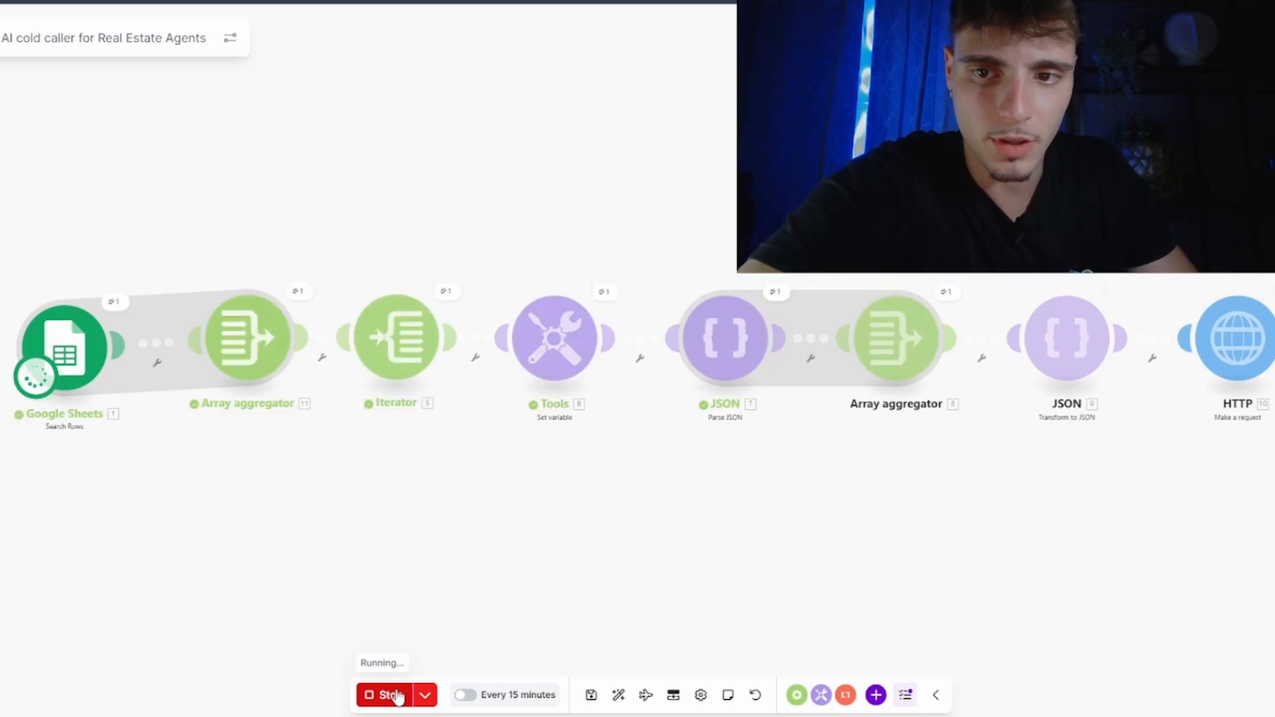